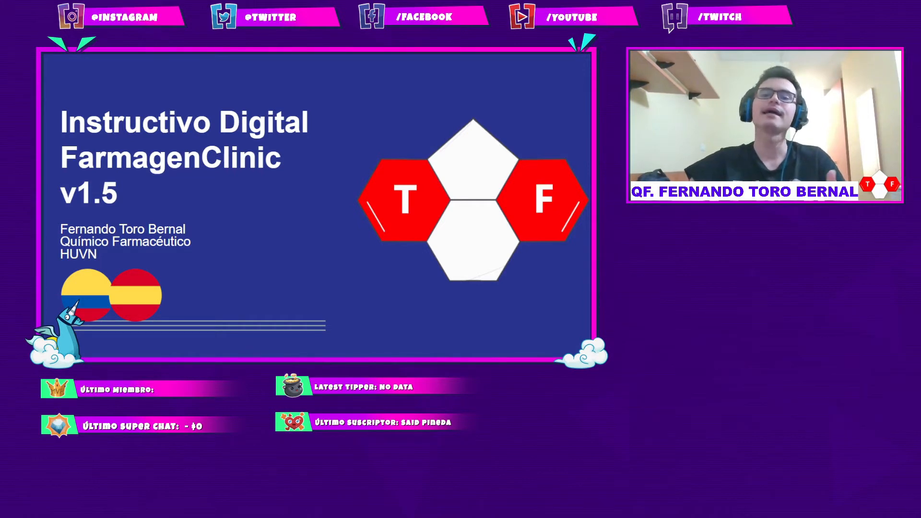
Step: Advance from the FarmagenClinic v1.5 title slide to the Muestra–Informe flowchart slide
{"action": "left_click", "coordinate": [495, 212]}
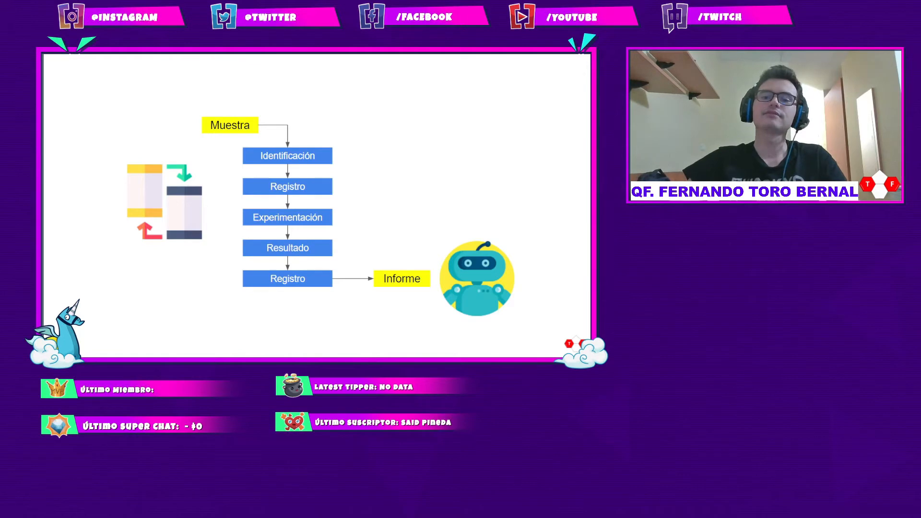
Step: Show the pointing hand above the robot, then hide it again
{"action": "key", "text": "Right"}
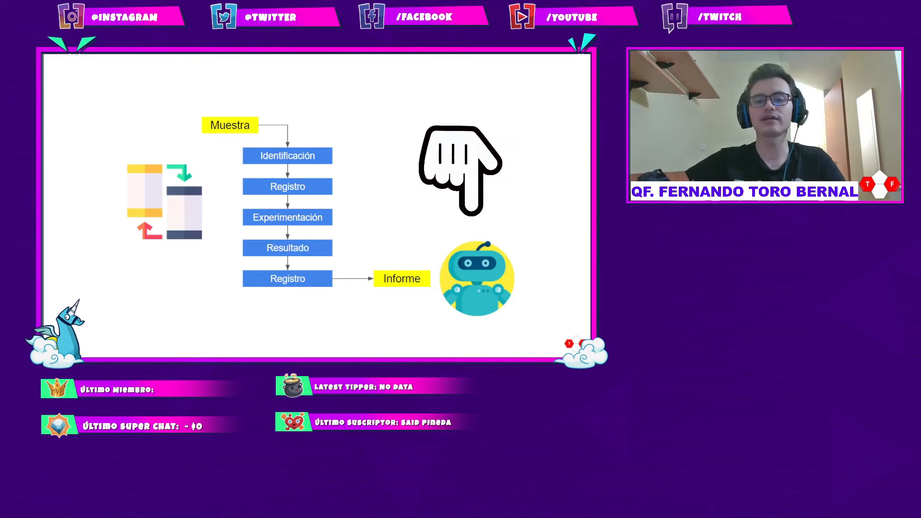
{"action": "key", "text": "Right"}
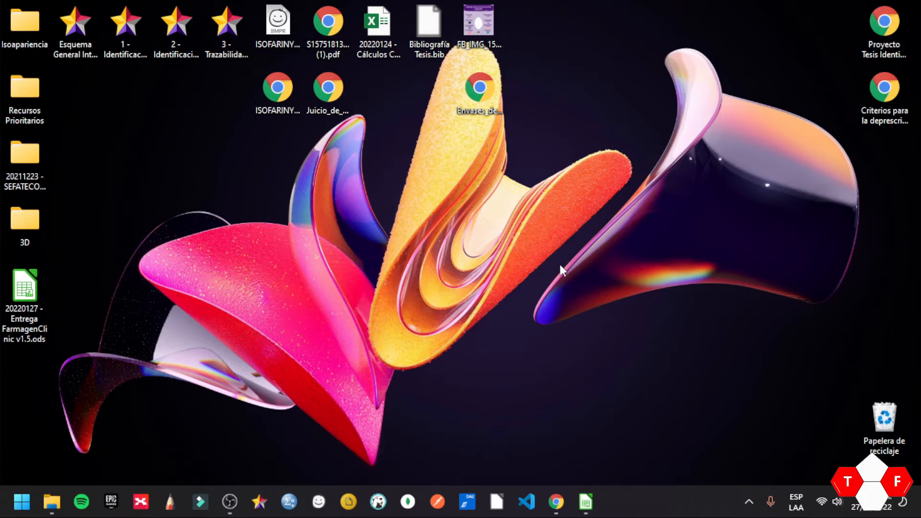
Step: Search Start for 'LibreOffice Calc' and launch it with a blank spreadsheet
{"action": "left_click", "coordinate": [22, 502]}
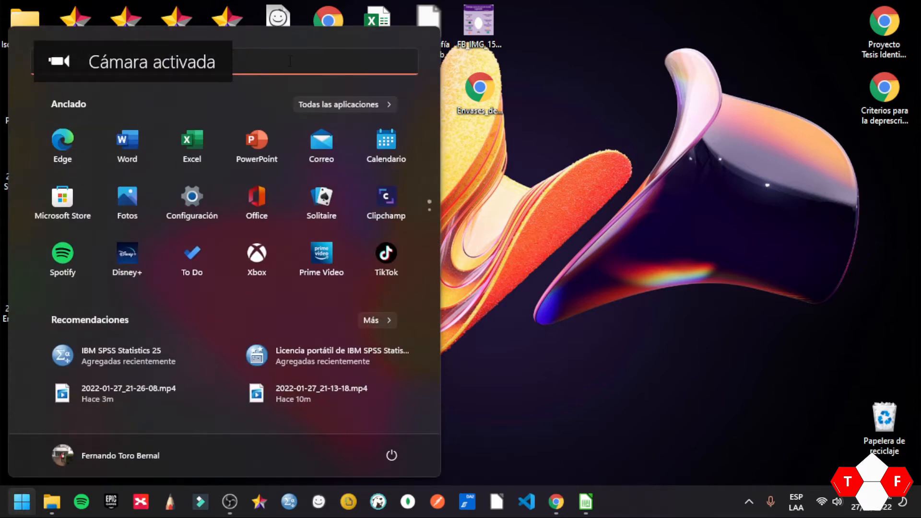
{"action": "left_click", "coordinate": [289, 61]}
{"action": "key", "text": "Caps_Lock"}
{"action": "type", "text": "L"}
{"action": "key", "text": "Caps_Lock"}
{"action": "type", "text": "i"}
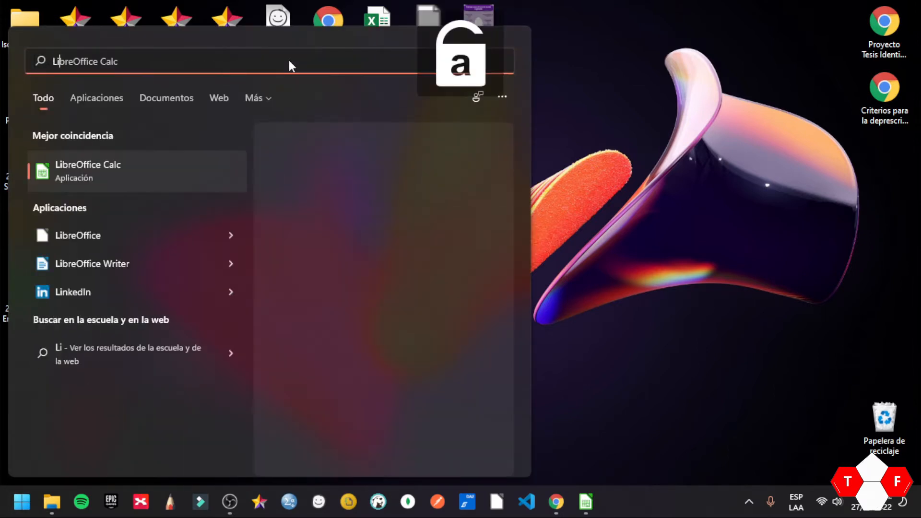
{"action": "type", "text": "bre"}
{"action": "key", "text": "Caps_Lock"}
{"action": "type", "text": "O"}
{"action": "key", "text": "Caps_Lock"}
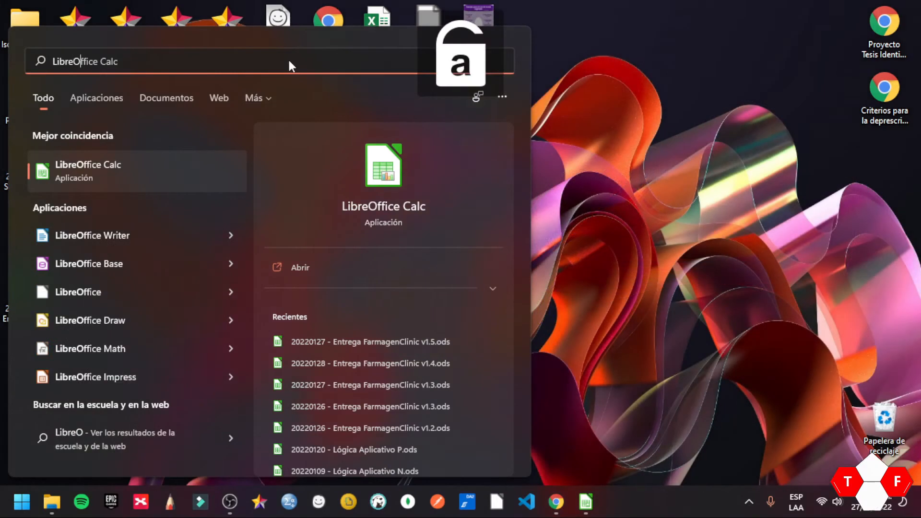
{"action": "type", "text": "ffice"}
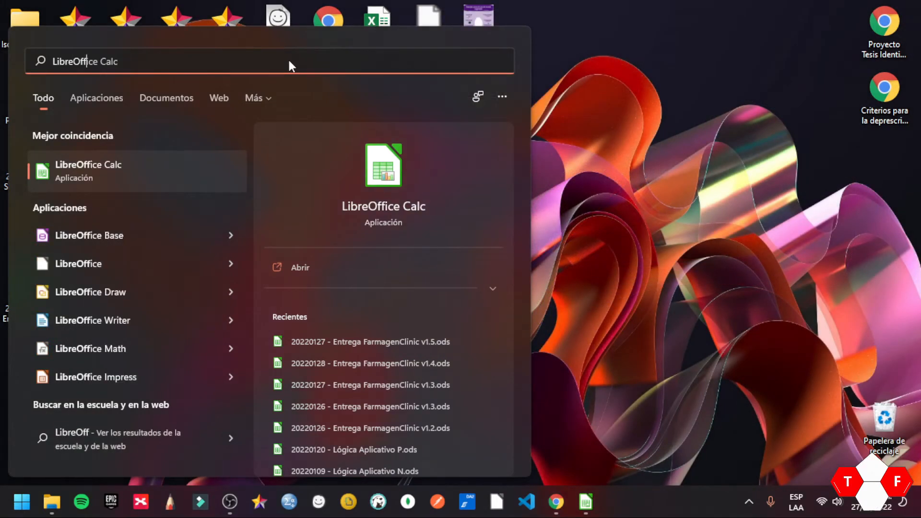
{"action": "key", "text": "Caps_Lock"}
{"action": "type", "text": "C"}
{"action": "key", "text": "Caps_Lock"}
{"action": "type", "text": "alc"}
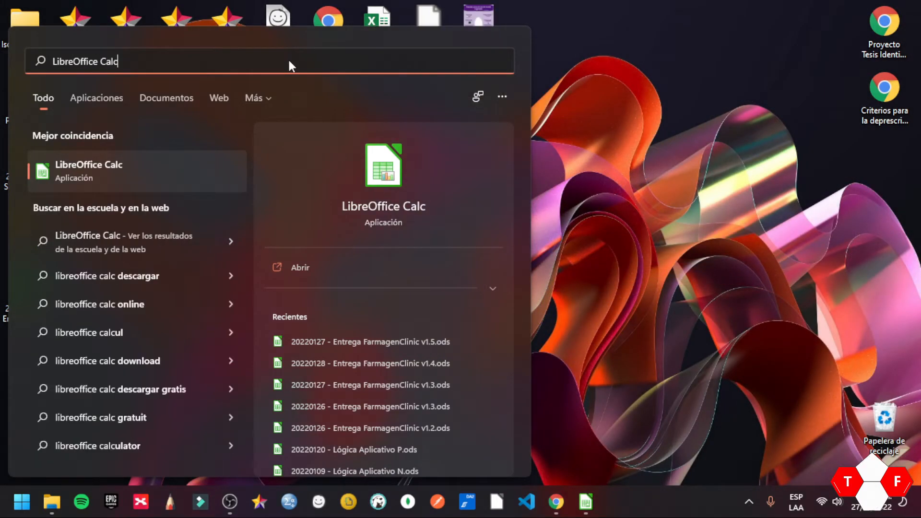
{"action": "left_click", "coordinate": [144, 176]}
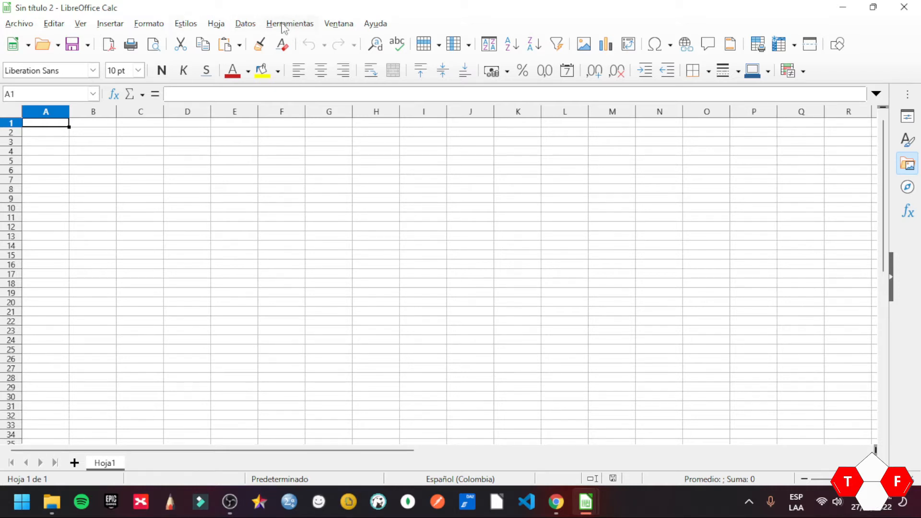
Step: Set the macro security level to Medio in Options > LibreOffice > Seguridad
{"action": "left_click", "coordinate": [285, 27]}
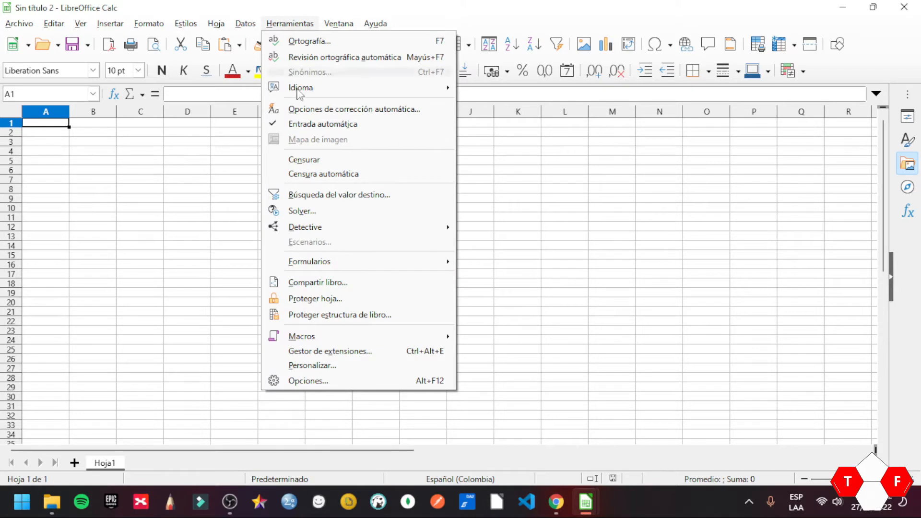
{"action": "left_click", "coordinate": [337, 380]}
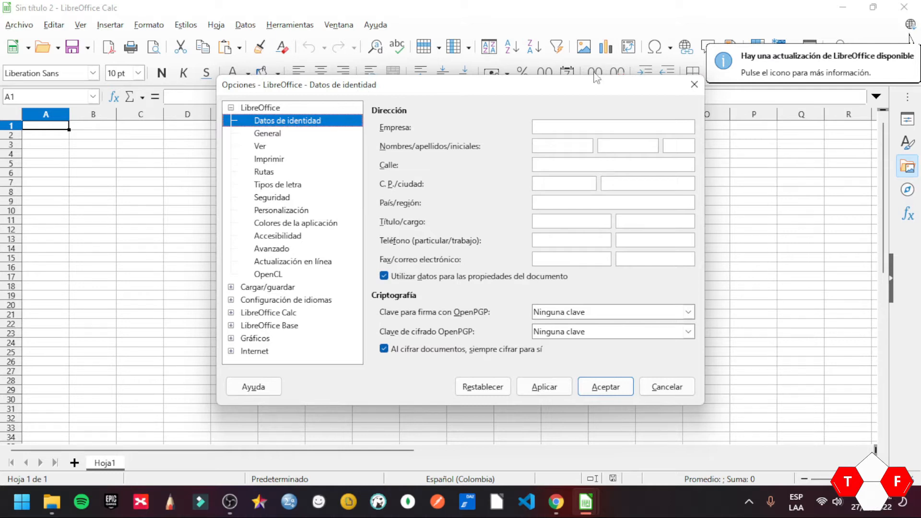
{"action": "left_click", "coordinate": [277, 250]}
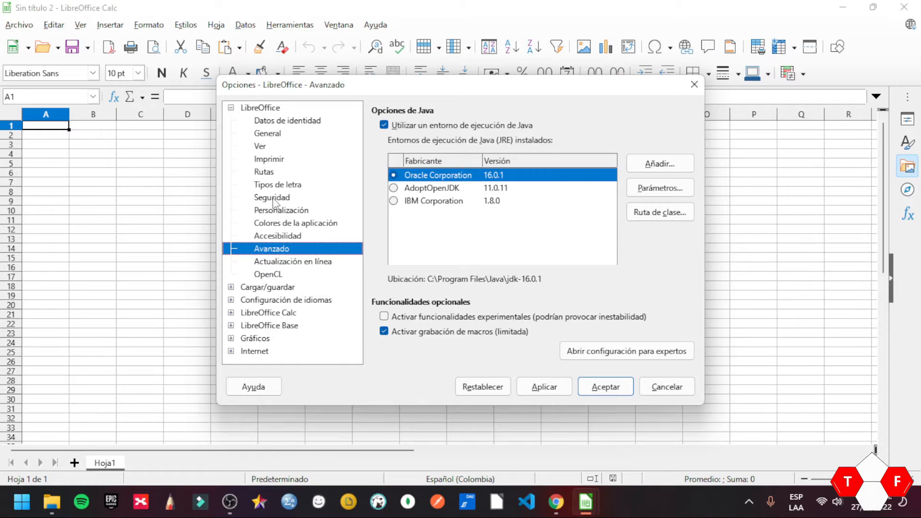
{"action": "left_click", "coordinate": [274, 200]}
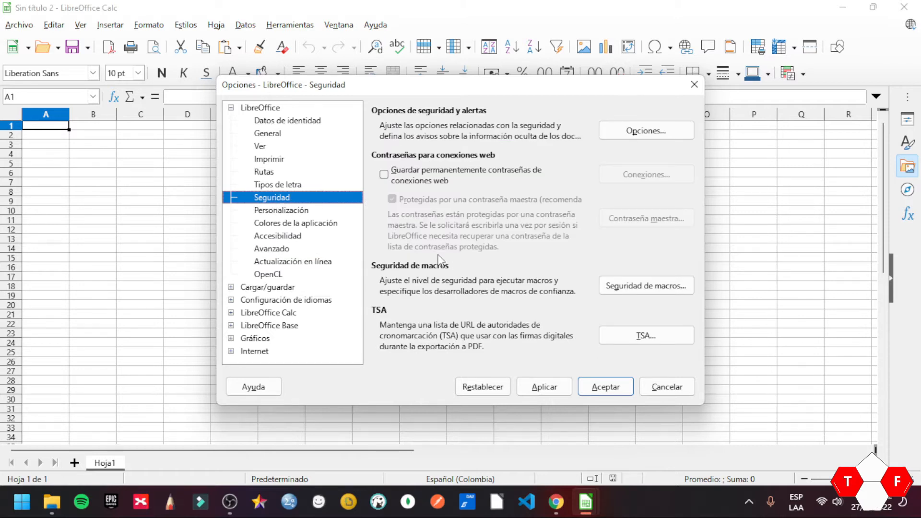
{"action": "left_click", "coordinate": [667, 288]}
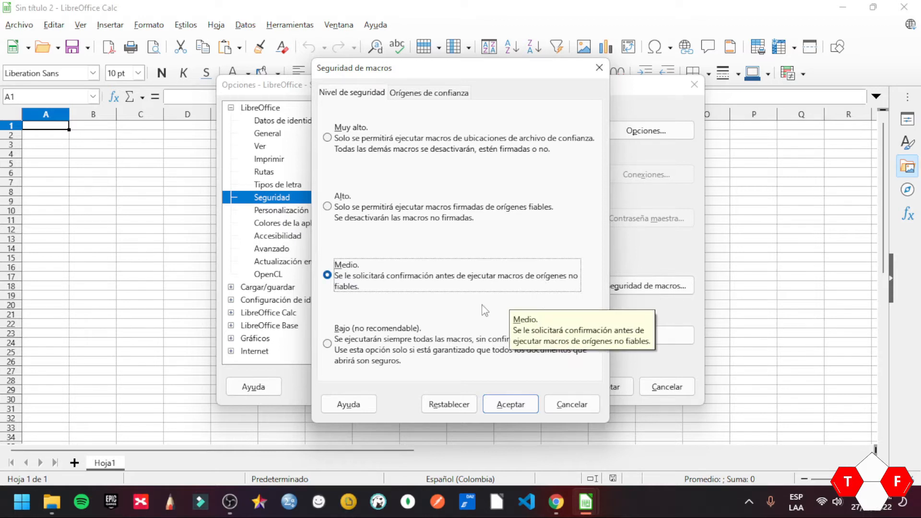
{"action": "left_click", "coordinate": [509, 412]}
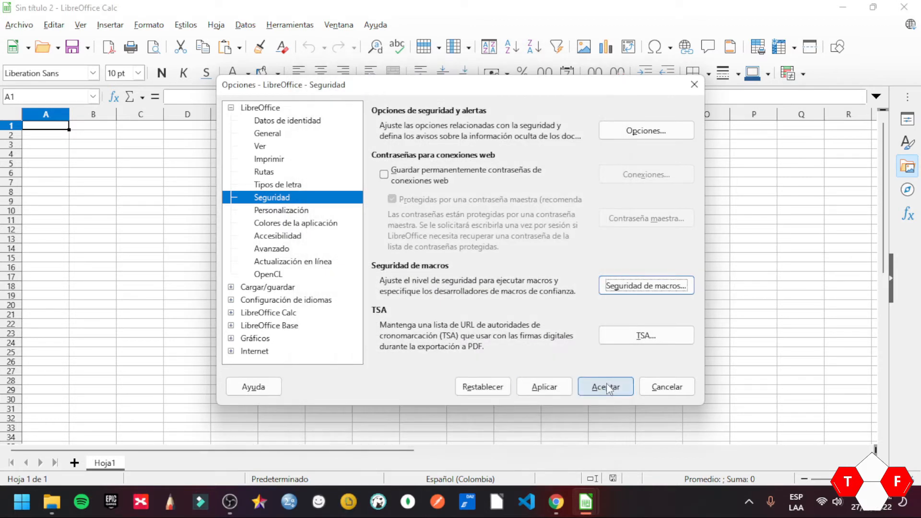
{"action": "left_click", "coordinate": [609, 389]}
Step: Open '20220127 - Entrega FarmagenClinic v1.5.ods' from the Desktop
{"action": "left_click", "coordinate": [320, 259]}
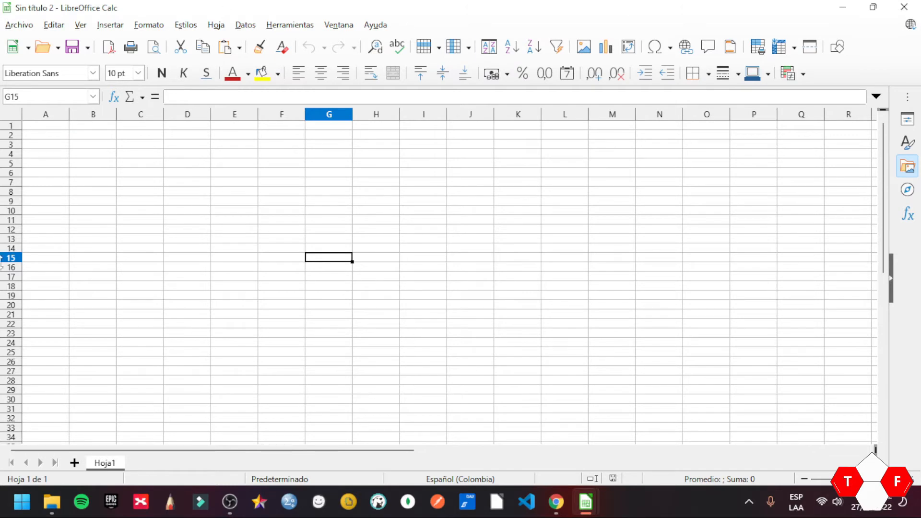
{"action": "left_click", "coordinate": [188, 307]}
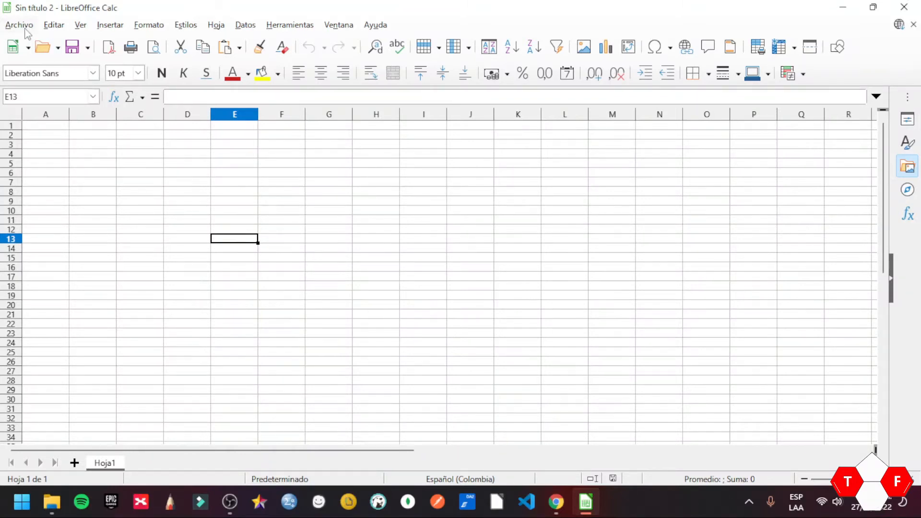
{"action": "left_click", "coordinate": [19, 25]}
{"action": "left_click", "coordinate": [36, 57]}
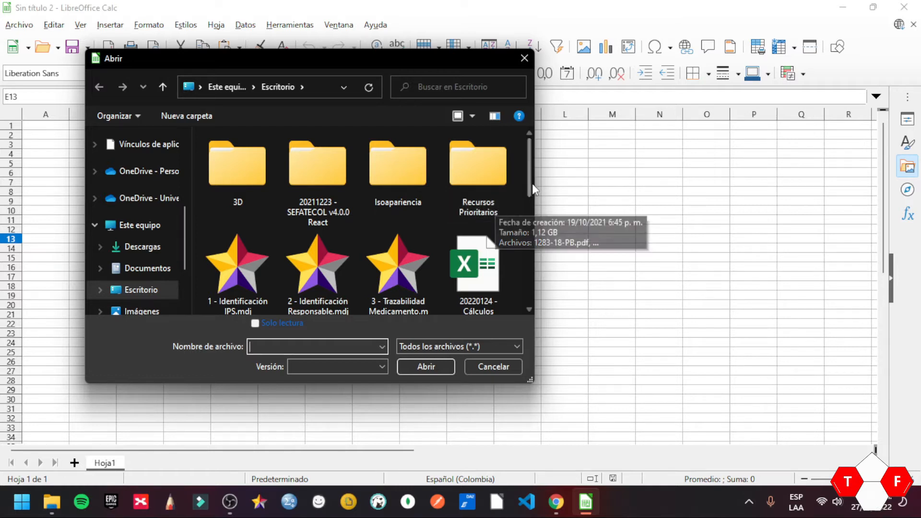
{"action": "left_click_drag", "start_coordinate": [528, 182], "coordinate": [531, 243]}
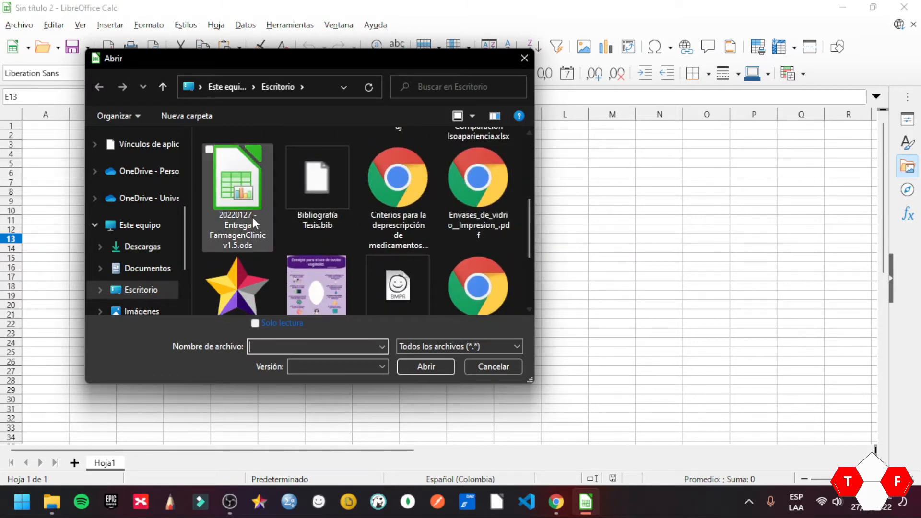
{"action": "left_click", "coordinate": [254, 198]}
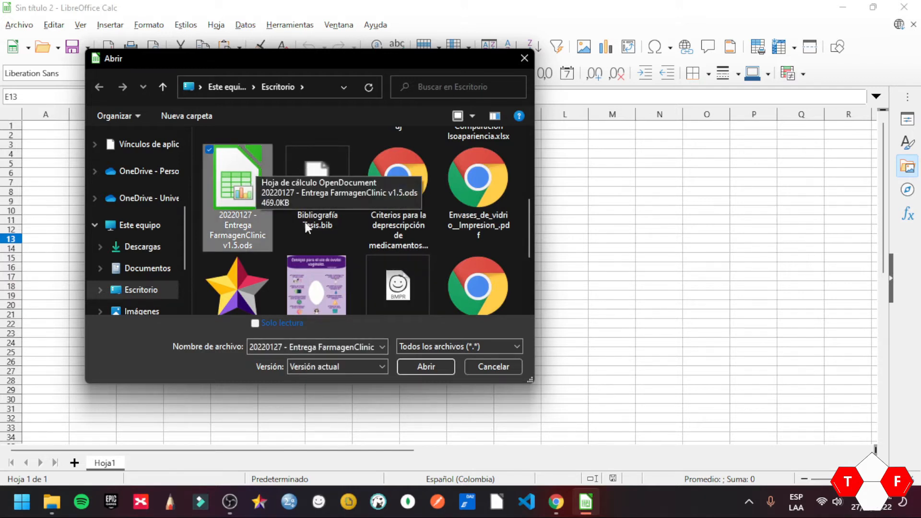
{"action": "left_click", "coordinate": [416, 367]}
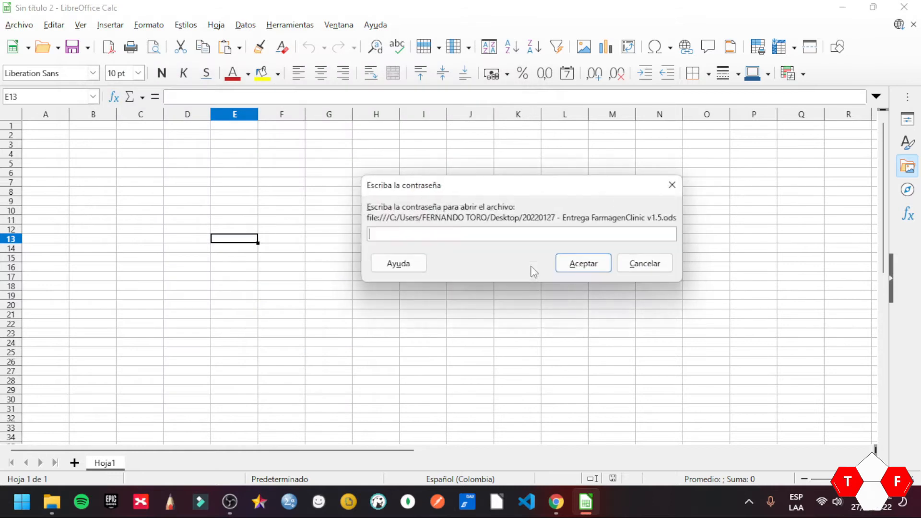
Step: Enter the workbook password, retrying correctly after the wrong-password alert
{"action": "left_click_drag", "start_coordinate": [451, 199], "coordinate": [387, 236]}
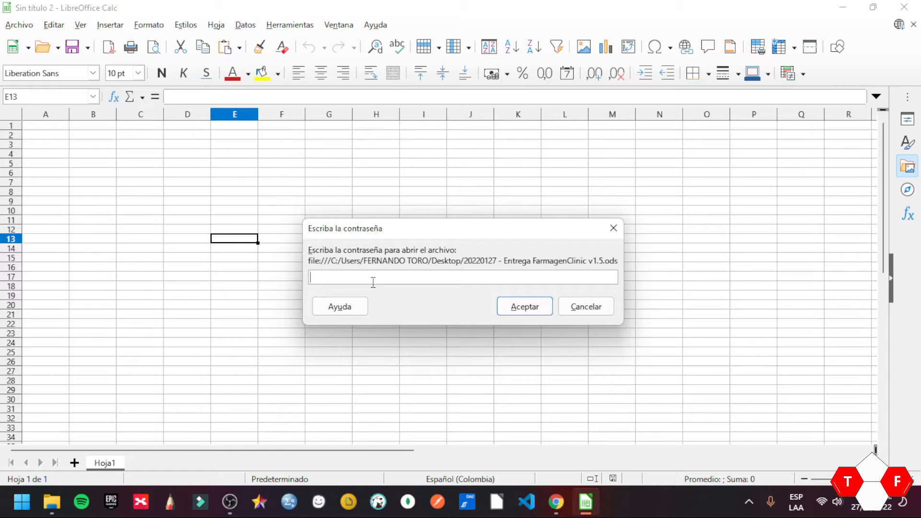
{"action": "type", "text": "•••••••"}
{"action": "left_click", "coordinate": [511, 307]}
{"action": "left_click_drag", "start_coordinate": [423, 210], "coordinate": [408, 217]}
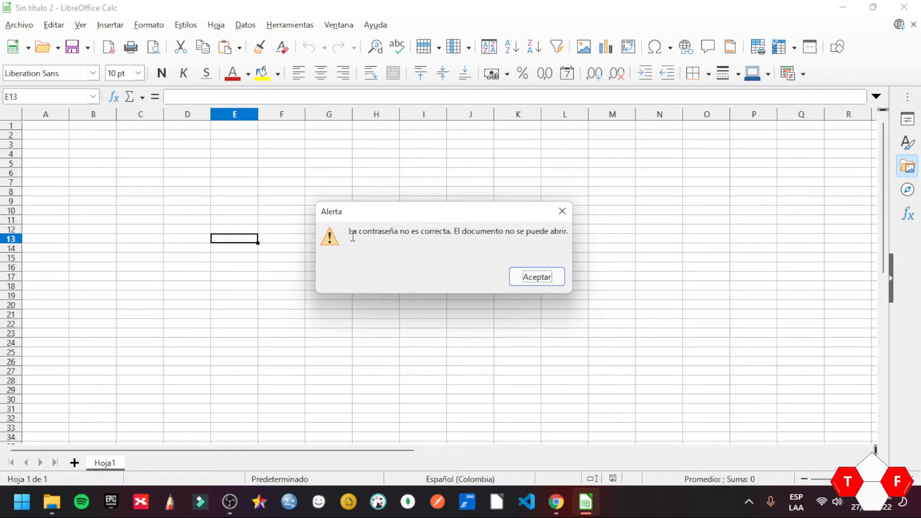
{"action": "left_click", "coordinate": [534, 276]}
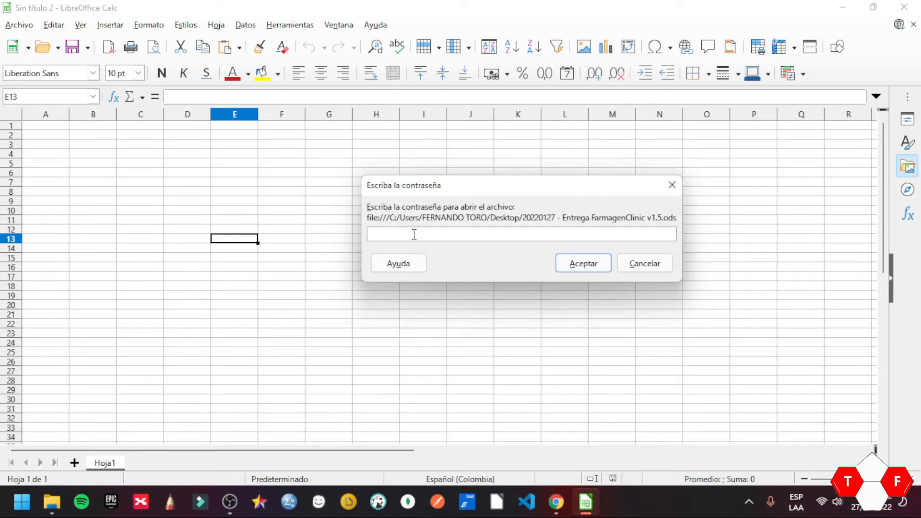
{"action": "key", "text": "Caps_Lock"}
{"action": "type", "text": "•••••"}
{"action": "key", "text": "Caps_Lock"}
{"action": "type", "text": "•••••"}
{"action": "key", "text": "Return"}
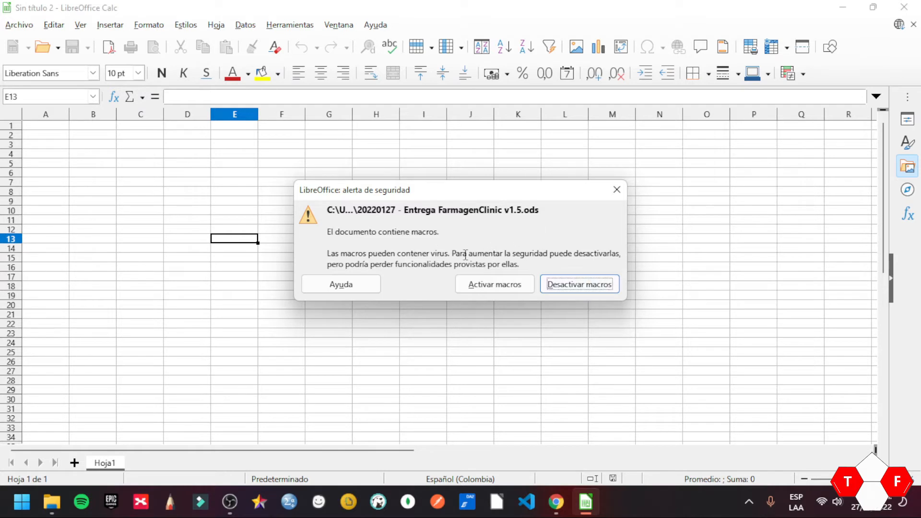
Step: Enable the workbook's macros so the REGISTRO form loads
{"action": "left_click", "coordinate": [479, 284]}
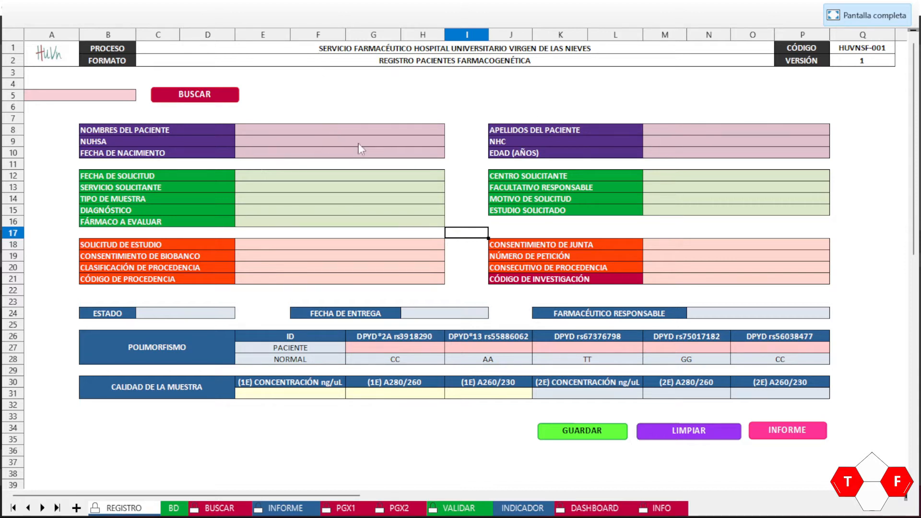
Step: Select the merged E8:H8 cell beside NOMBRES DEL PACIENTE
{"action": "left_click", "coordinate": [301, 135]}
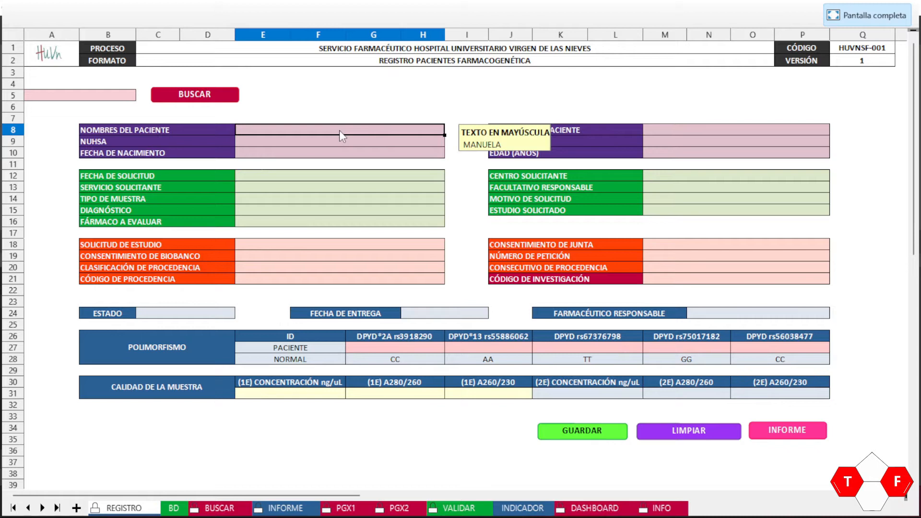
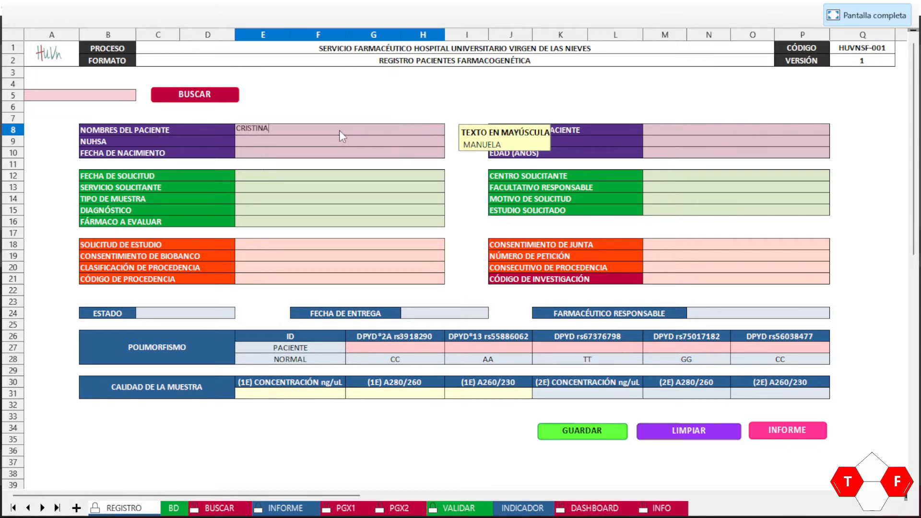
Step: Enter the patient's first name and both surnames, correcting the mistyped surname
{"action": "key", "text": "Return"}
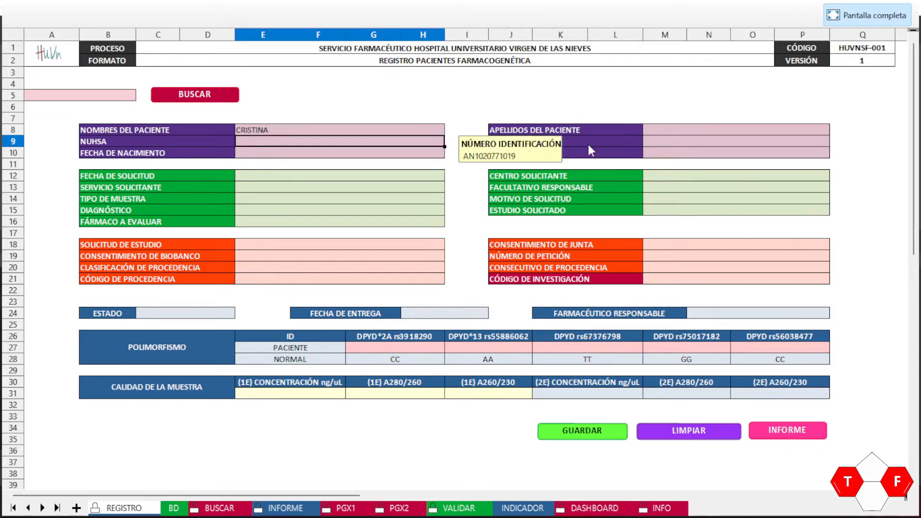
{"action": "left_click", "coordinate": [656, 132]}
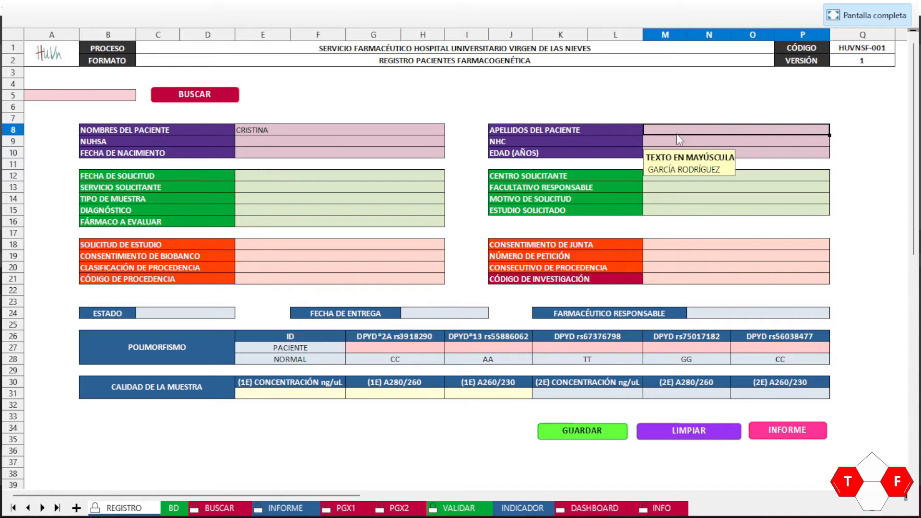
{"action": "type", "text": "GA"}
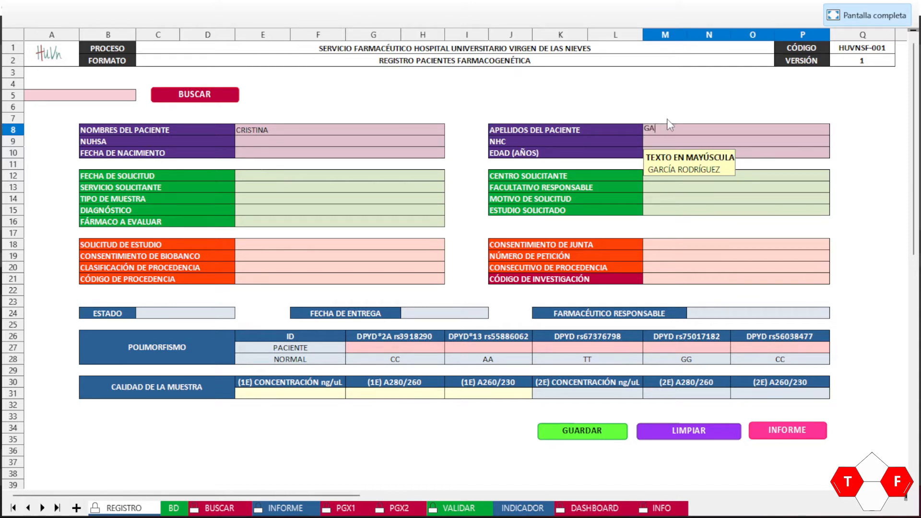
{"action": "type", "text": "RCIA"}
{"action": "key", "text": "BackSpace"}
{"action": "key", "text": "BackSpace"}
{"action": "key", "text": "BackSpace"}
{"action": "key", "text": "BackSpace"}
{"action": "key", "text": "BackSpace"}
{"action": "key", "text": "BackSpace"}
{"action": "left_click", "coordinate": [278, 141]}
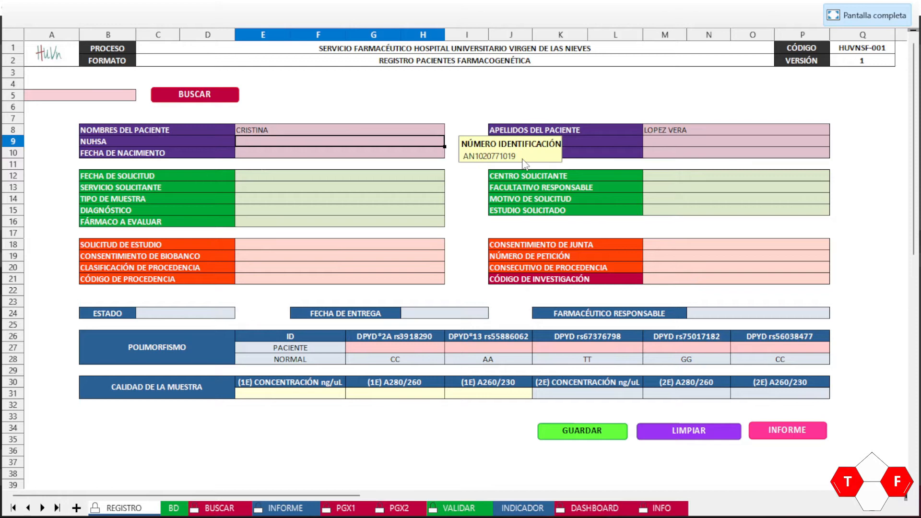
Step: Enter the patient's NUHSA, clinical history number and birth date
{"action": "left_click", "coordinate": [630, 141]}
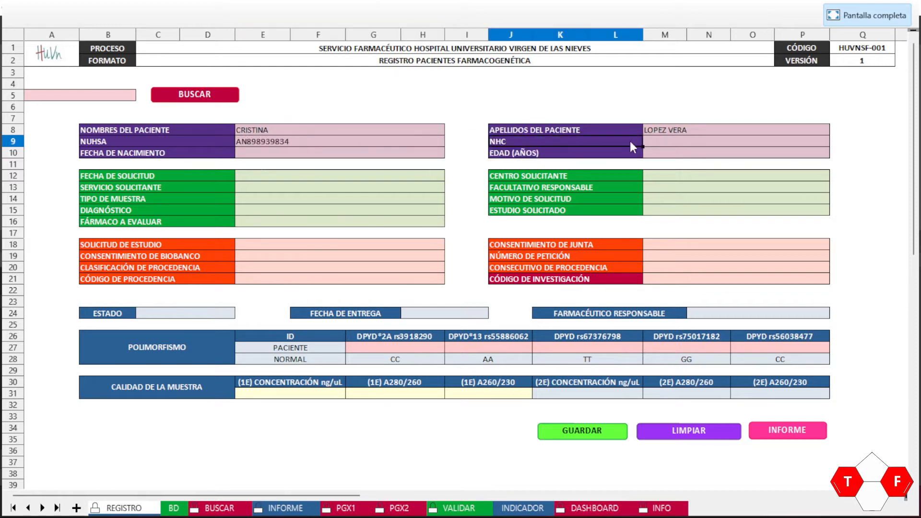
{"action": "left_click", "coordinate": [692, 139]}
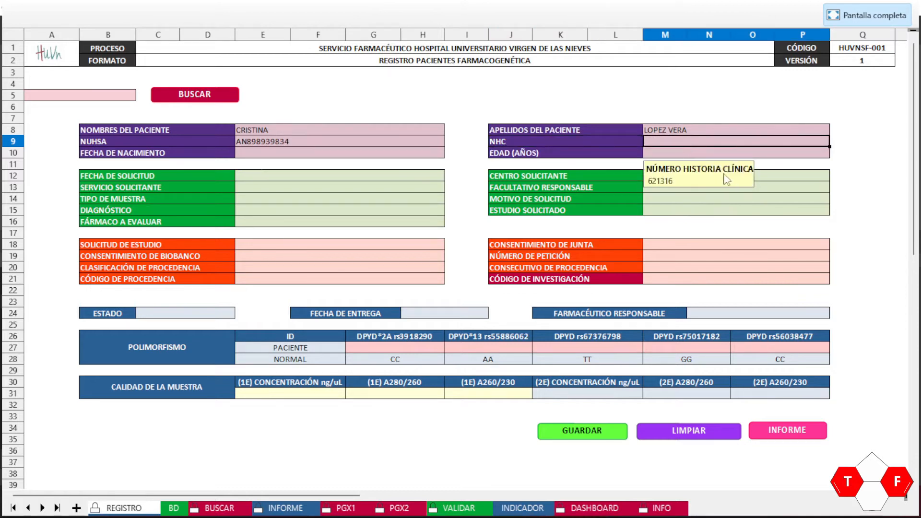
{"action": "left_click", "coordinate": [305, 154]}
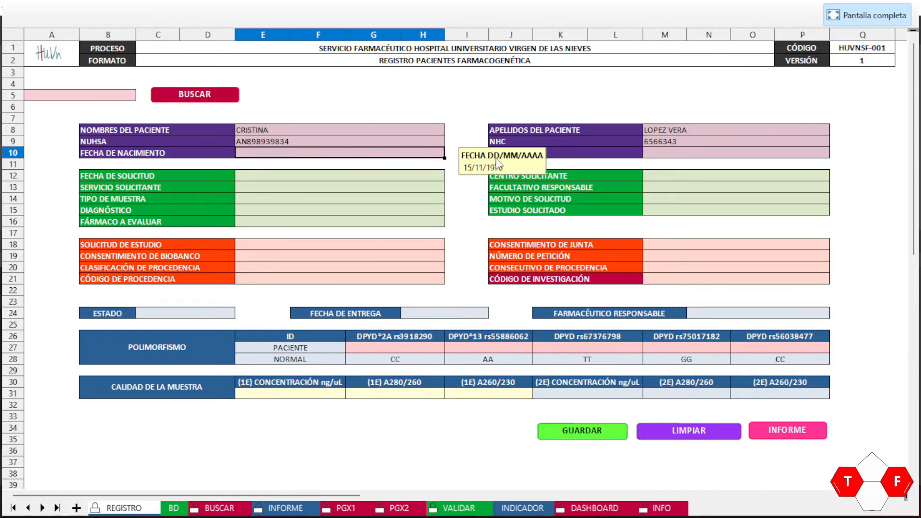
{"action": "type", "text": "19/01/1965"}
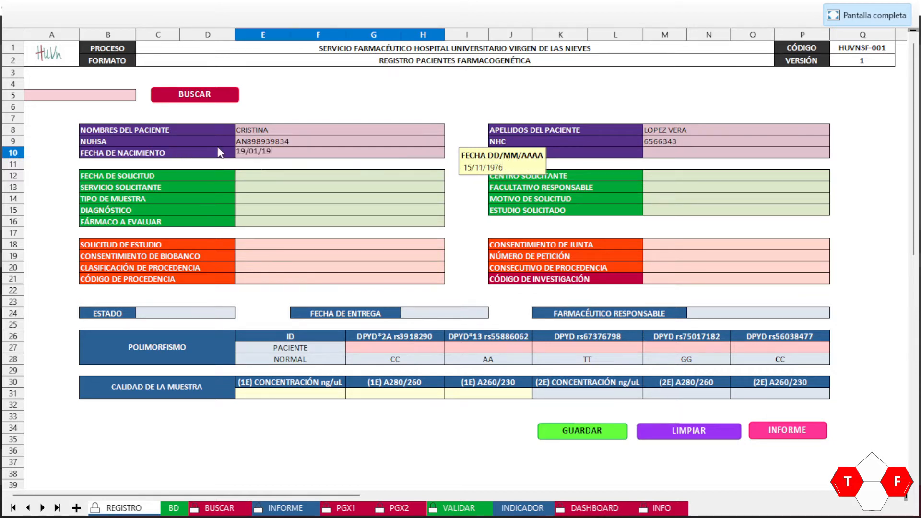
{"action": "left_click", "coordinate": [558, 156]}
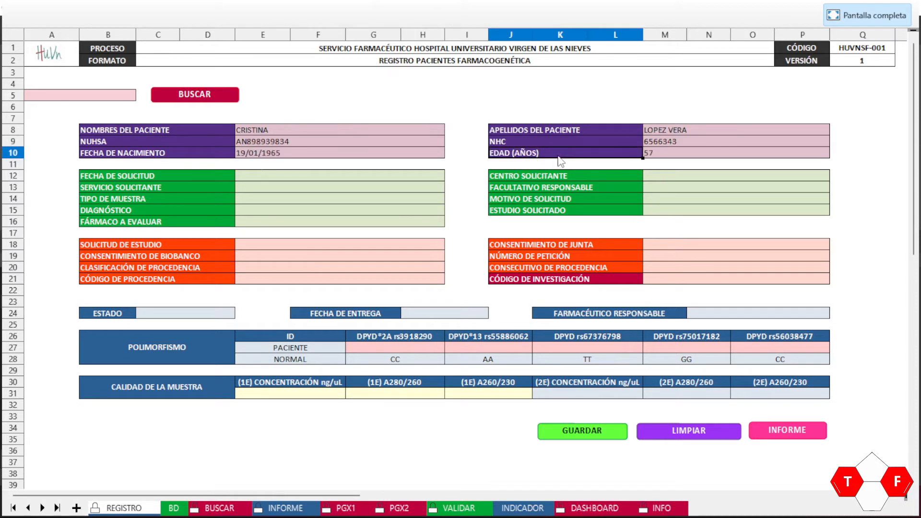
Step: Check the auto-calculated age of 57 and dismiss the protected-cell warning
{"action": "left_click", "coordinate": [665, 156]}
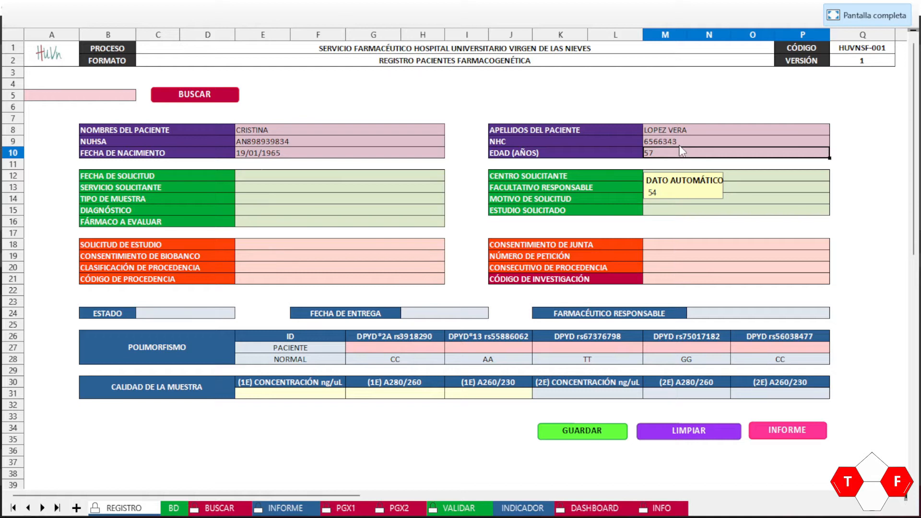
{"action": "double_click", "coordinate": [682, 152]}
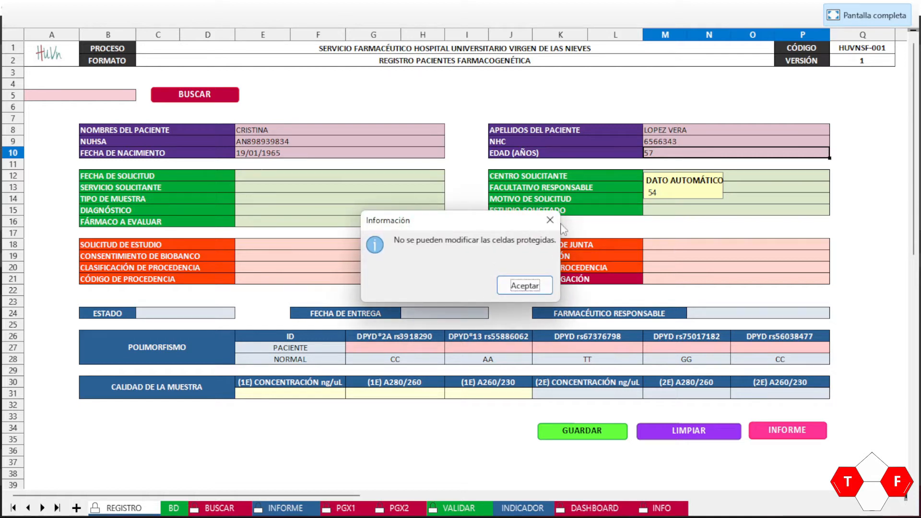
{"action": "left_click", "coordinate": [514, 288]}
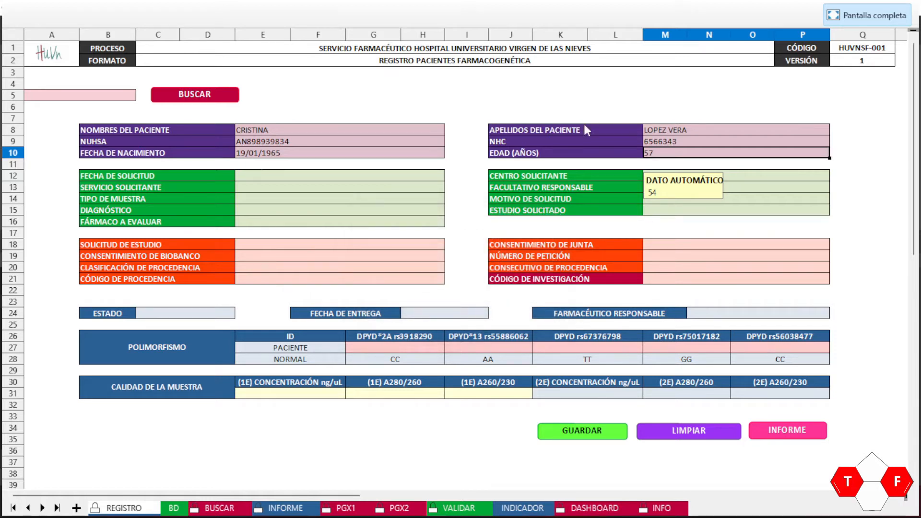
{"action": "key", "text": "Left"}
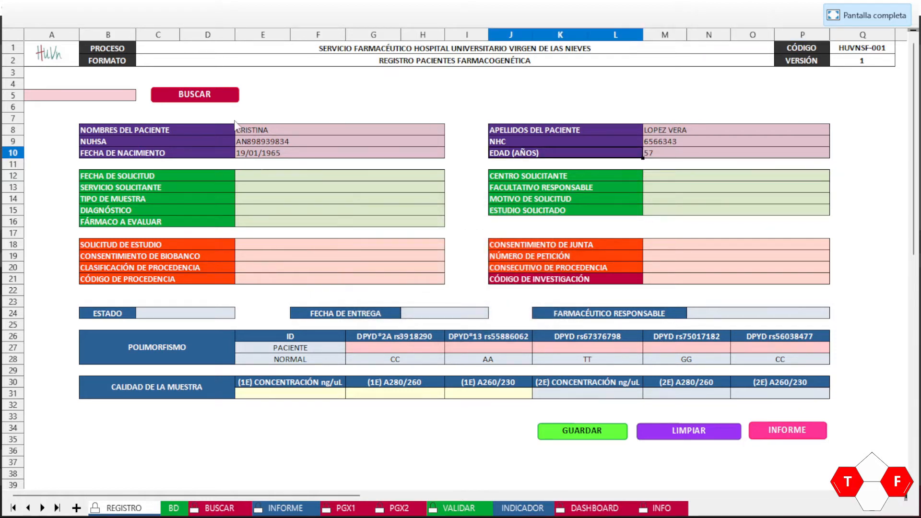
Step: Enter 28/01/2022 as the request date and choose HUVN as the requesting centre
{"action": "left_click", "coordinate": [243, 177]}
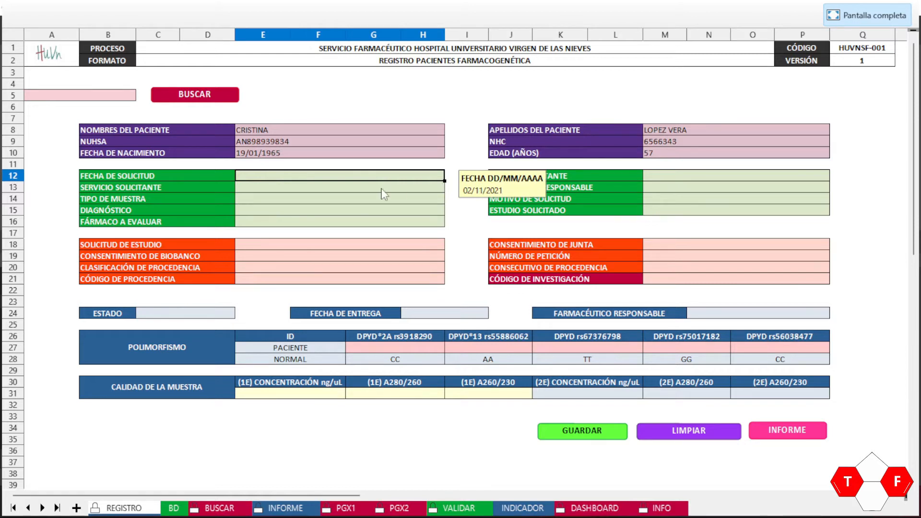
{"action": "type", "text": "0"}
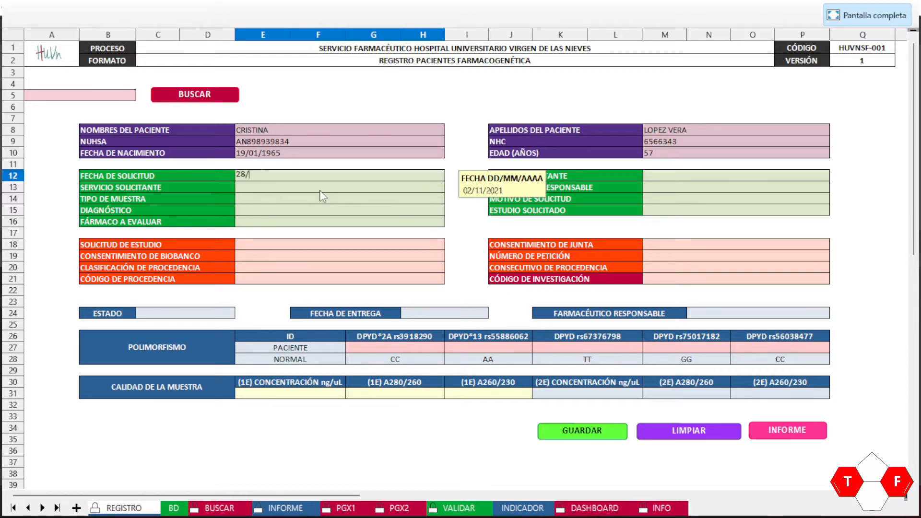
{"action": "type", "text": "8/01/2022"}
{"action": "left_click", "coordinate": [657, 177]}
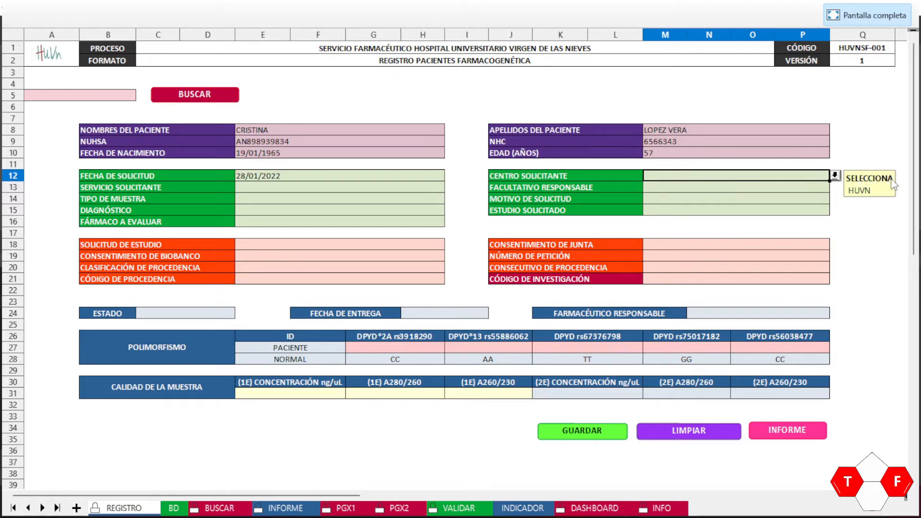
{"action": "left_click", "coordinate": [836, 176]}
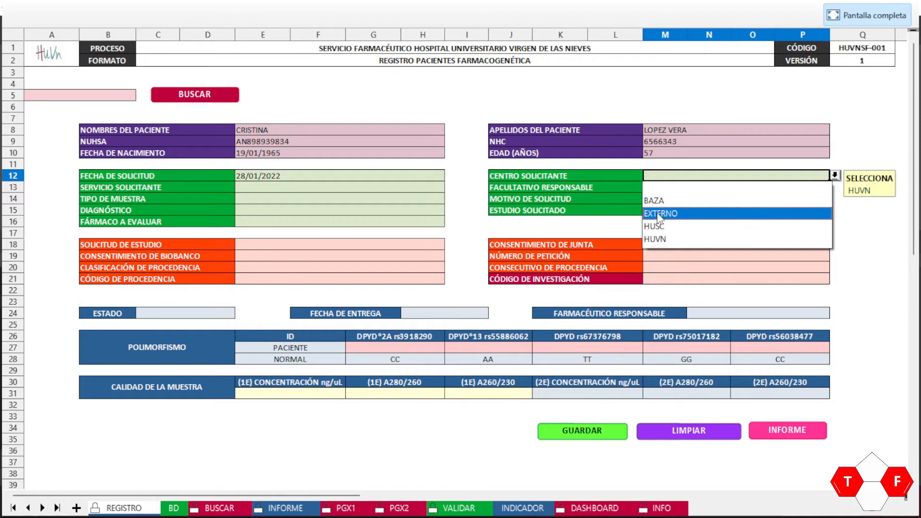
{"action": "left_click", "coordinate": [662, 239]}
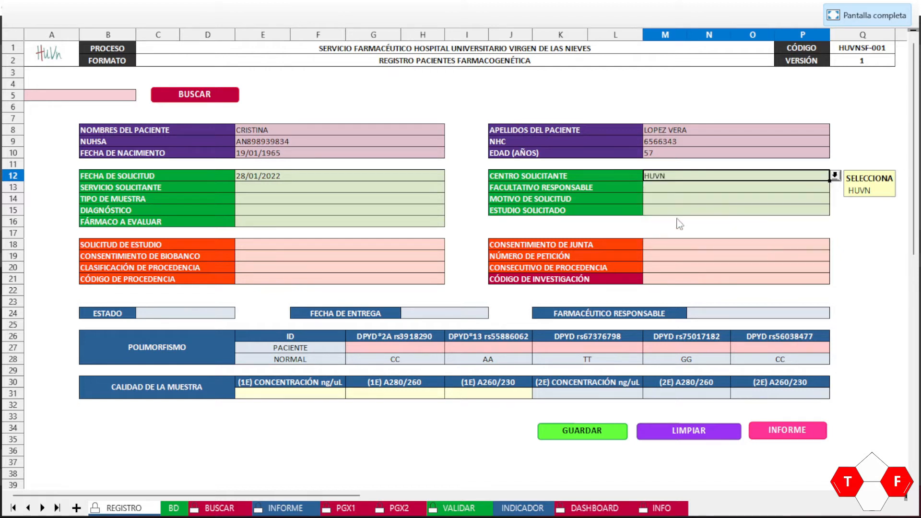
{"action": "left_click", "coordinate": [327, 191]}
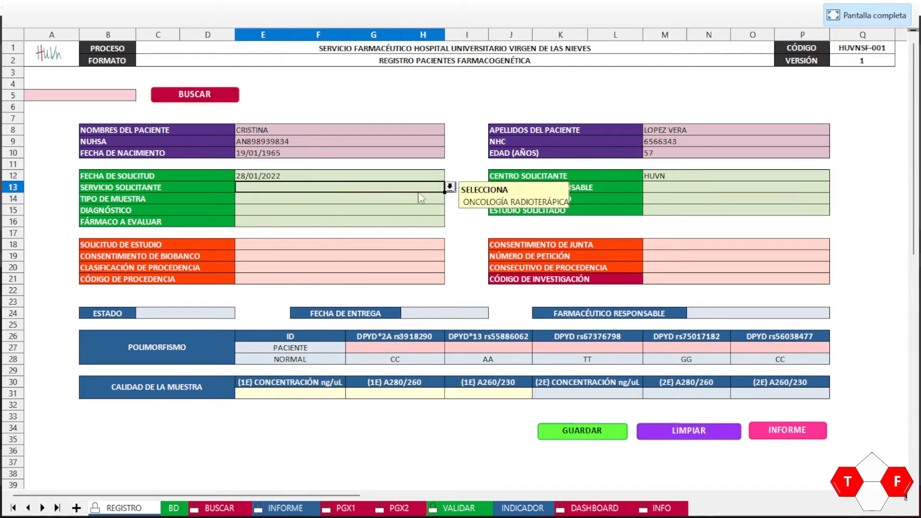
Step: Choose ONCOLOGÍA MÉDICA as requesting service and pick a responsible physician from the list
{"action": "left_click", "coordinate": [450, 189]}
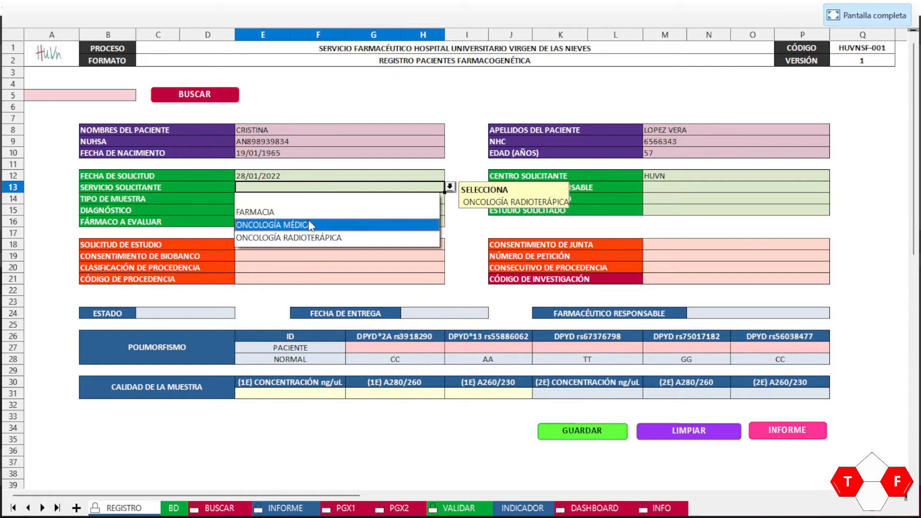
{"action": "left_click", "coordinate": [307, 225]}
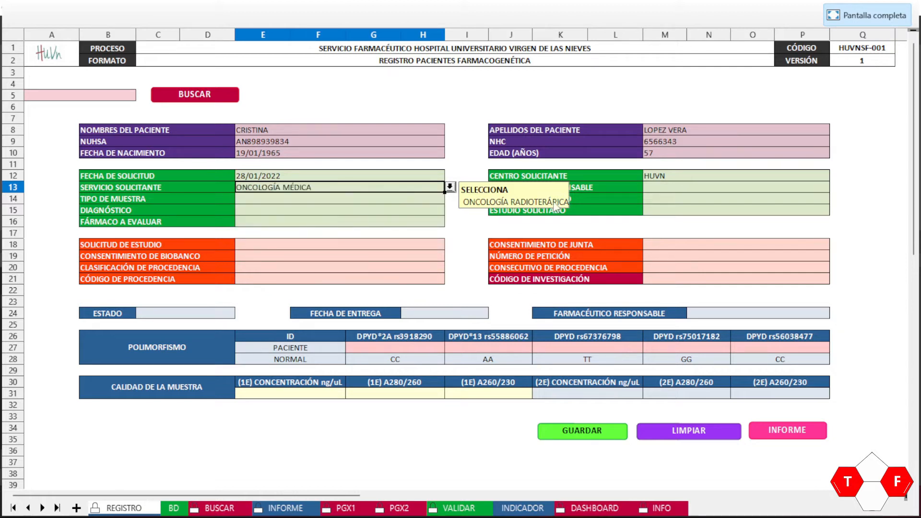
{"action": "left_click", "coordinate": [629, 194]}
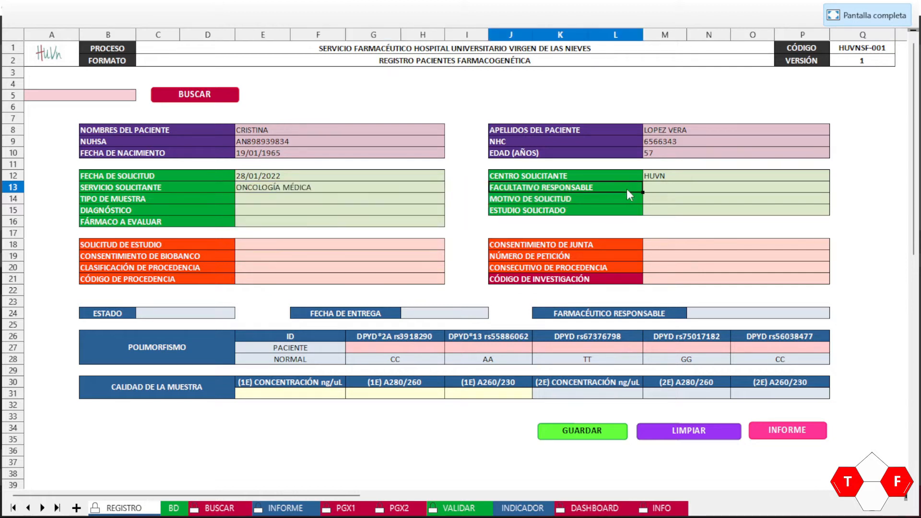
{"action": "left_click", "coordinate": [676, 189]}
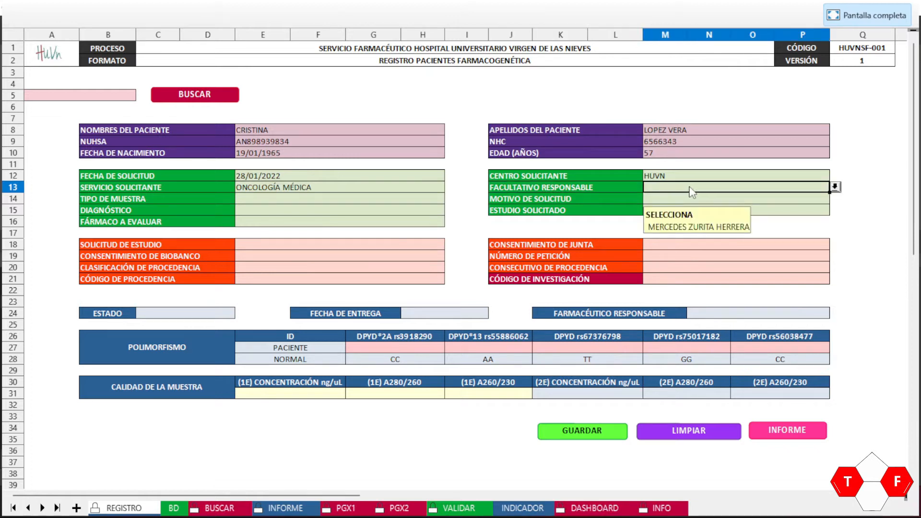
{"action": "left_click", "coordinate": [836, 187]}
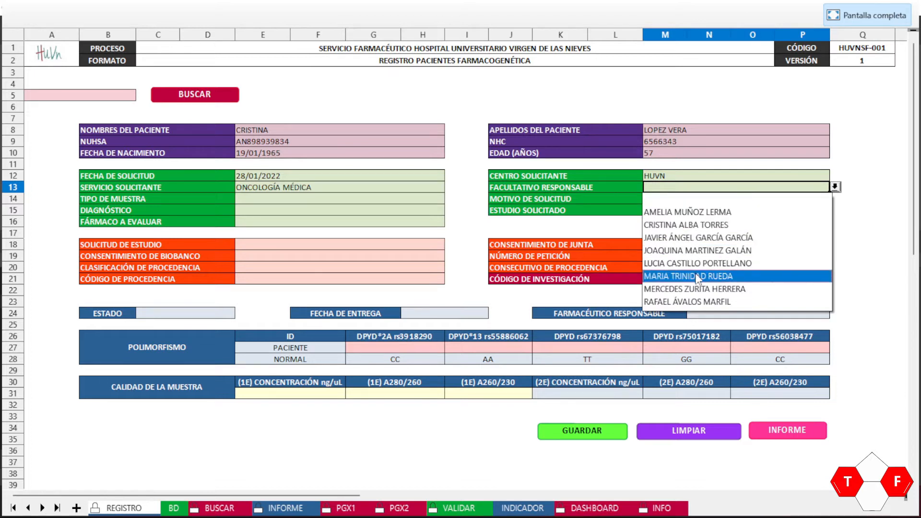
{"action": "left_click", "coordinate": [711, 224]}
Step: Set sample type to FROTIS BUCAL and request reason to EFECTOS ADVERSOS A FÁRMACOS
{"action": "left_click", "coordinate": [365, 197]}
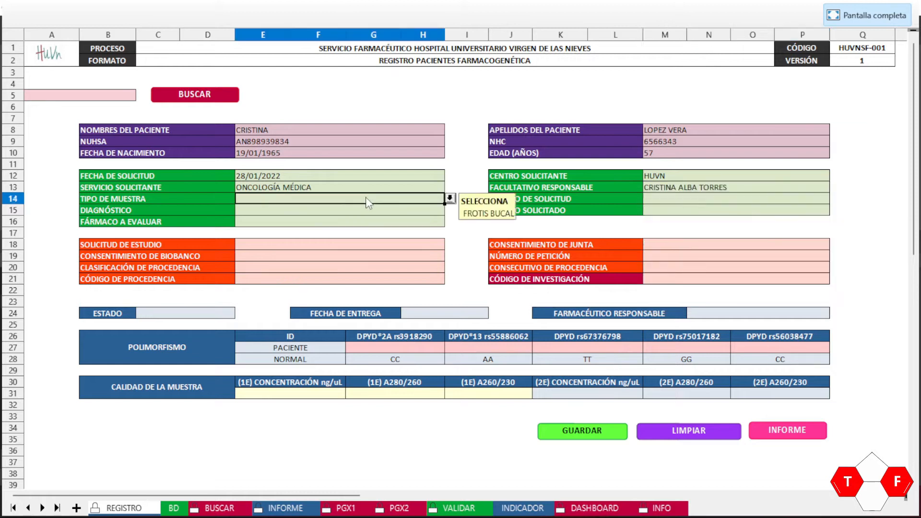
{"action": "left_click", "coordinate": [451, 198]}
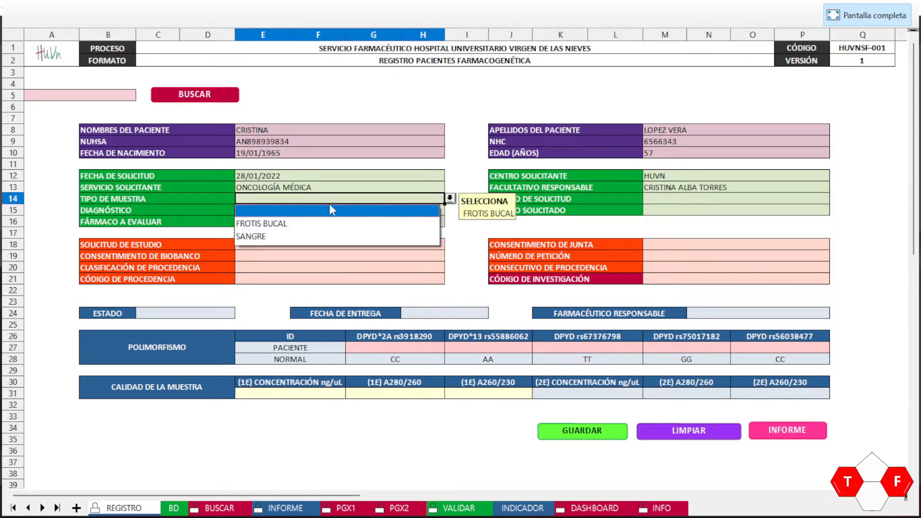
{"action": "left_click", "coordinate": [278, 224]}
{"action": "left_click", "coordinate": [716, 203]}
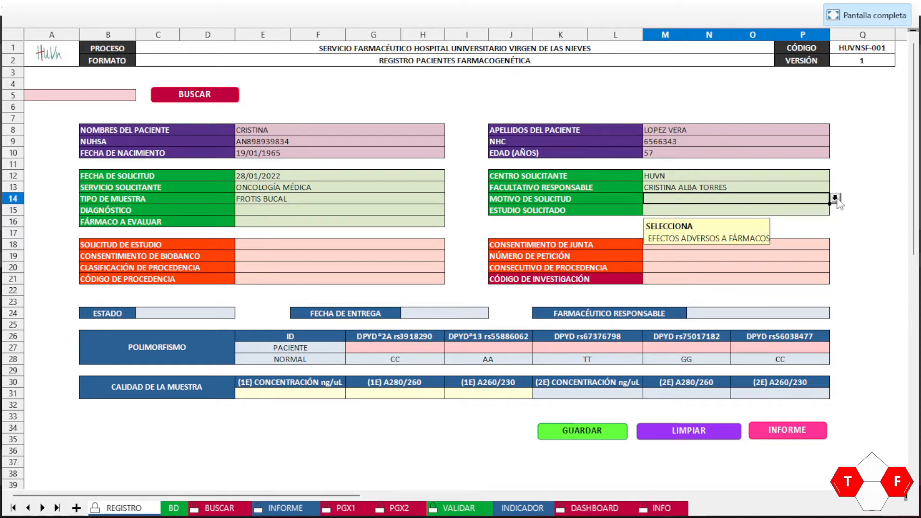
{"action": "left_click", "coordinate": [835, 199]}
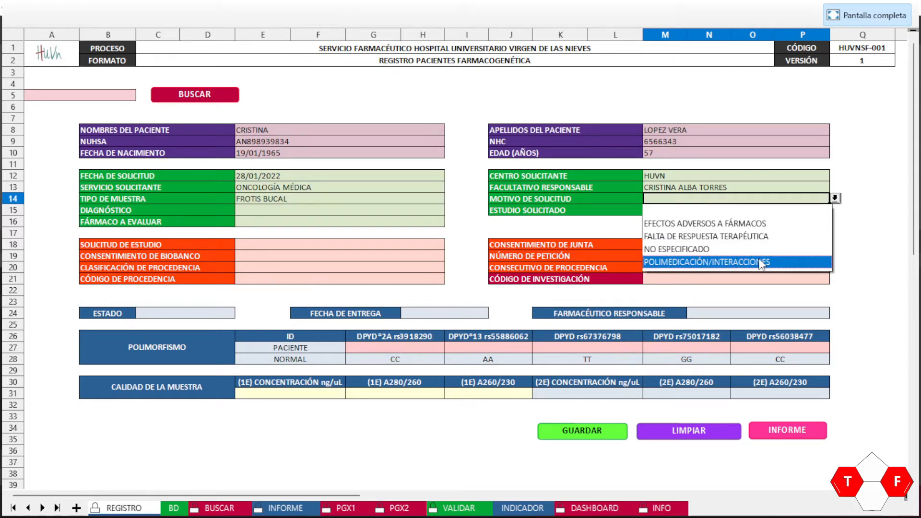
{"action": "left_click", "coordinate": [728, 228]}
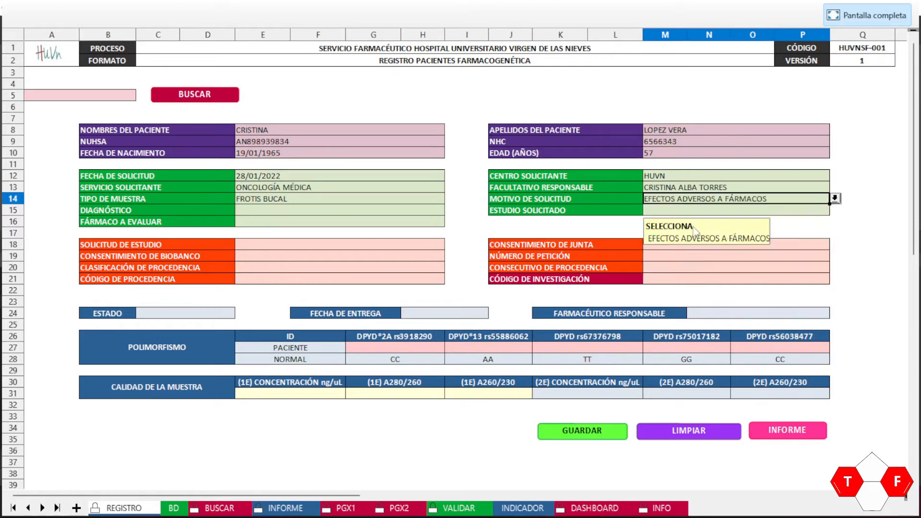
{"action": "left_click", "coordinate": [299, 211]}
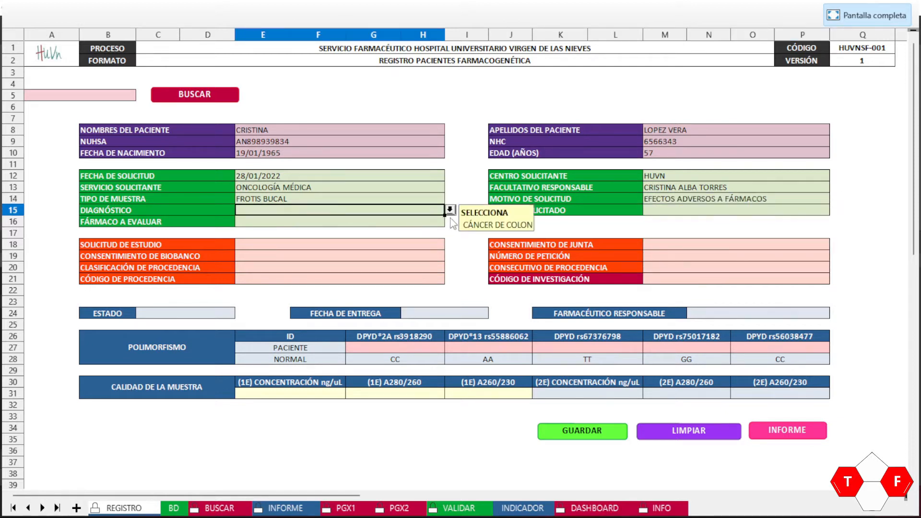
Step: Choose CÁNCER DE CAVUN as the diagnosis and DPYD as the requested study
{"action": "left_click", "coordinate": [450, 210]}
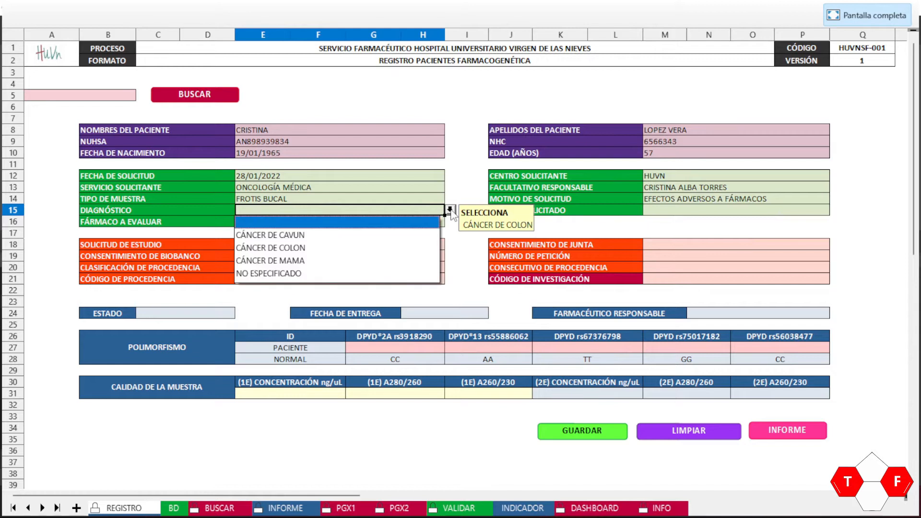
{"action": "left_click", "coordinate": [276, 240]}
{"action": "left_click", "coordinate": [709, 211]}
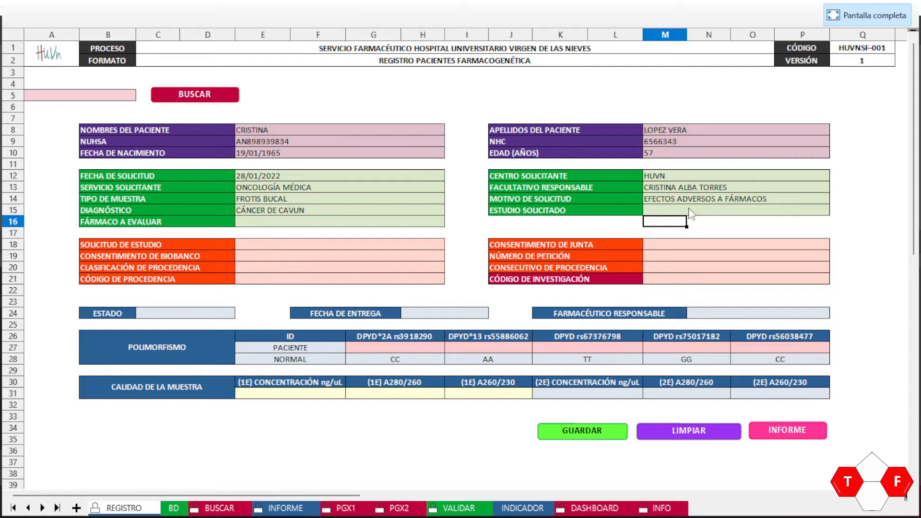
{"action": "left_click", "coordinate": [835, 209]}
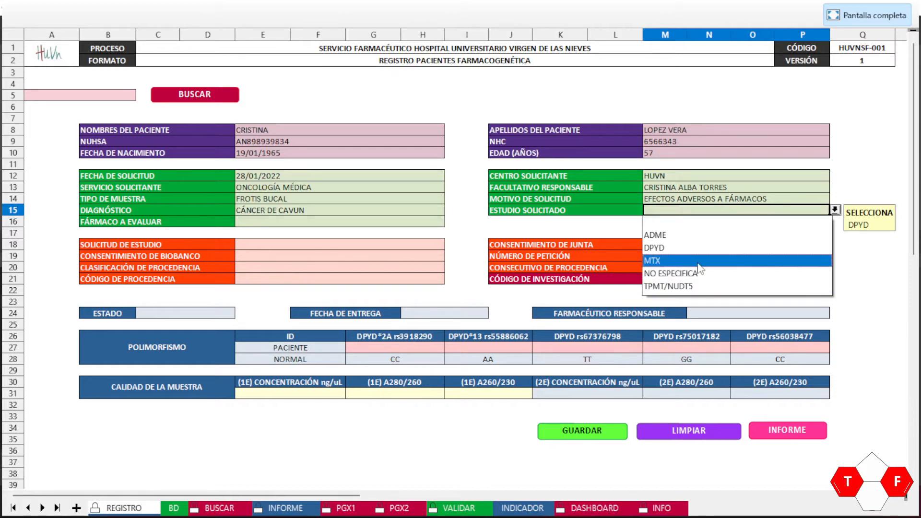
{"action": "left_click", "coordinate": [667, 248]}
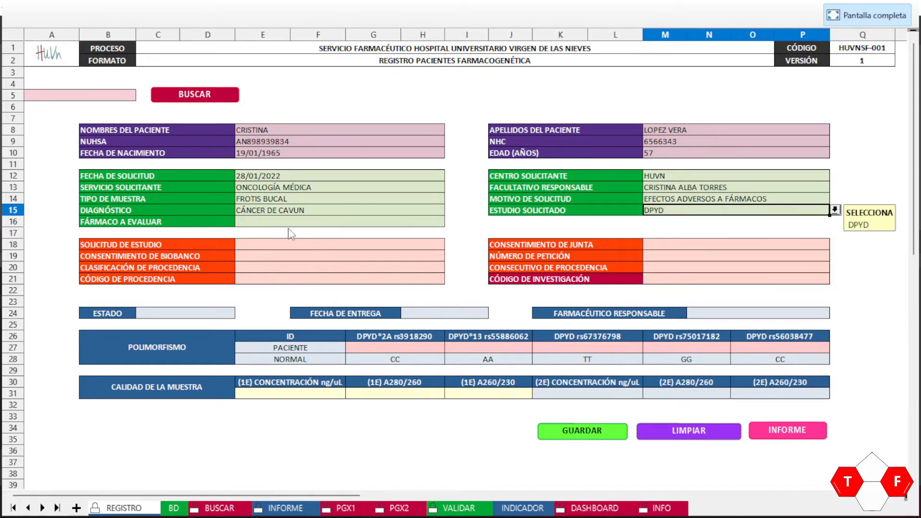
Step: Pick 5-FLUOROURACILO as the drug to evaluate
{"action": "left_click", "coordinate": [272, 222]}
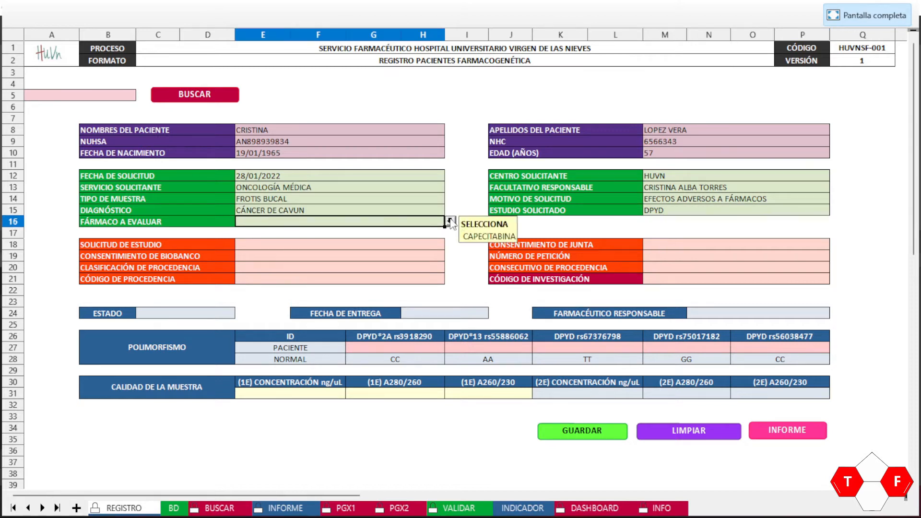
{"action": "left_click", "coordinate": [450, 222]}
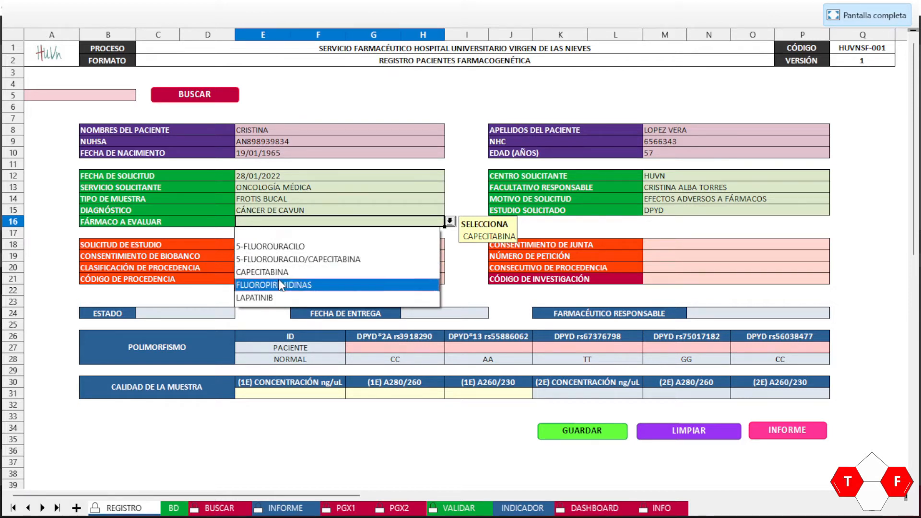
{"action": "left_click", "coordinate": [278, 248]}
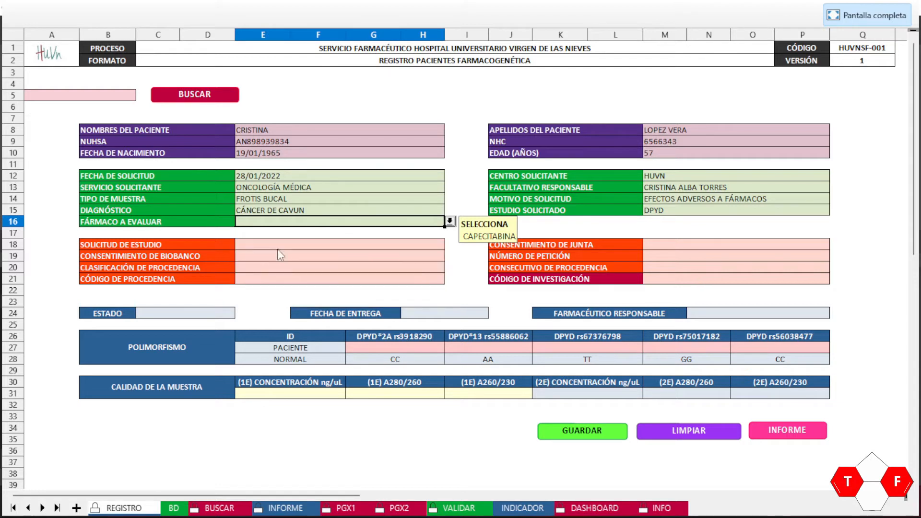
{"action": "left_click", "coordinate": [351, 235]}
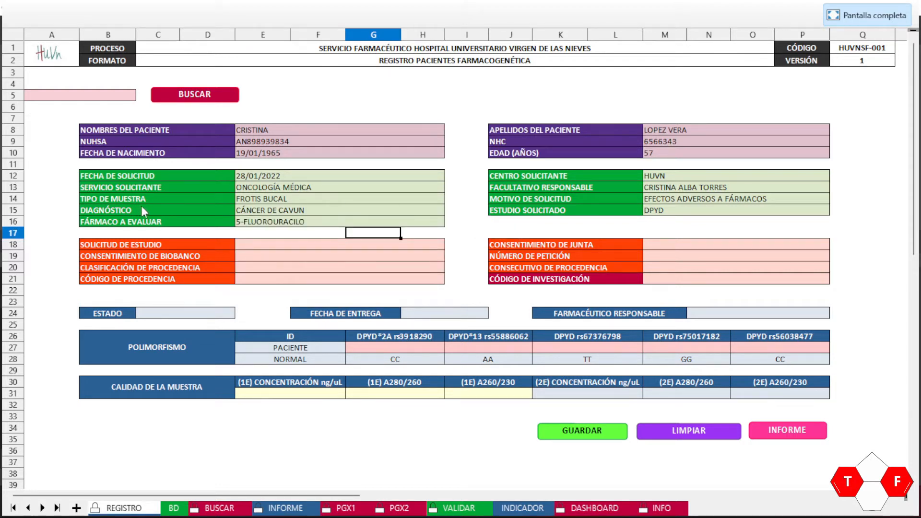
{"action": "left_click", "coordinate": [331, 248]}
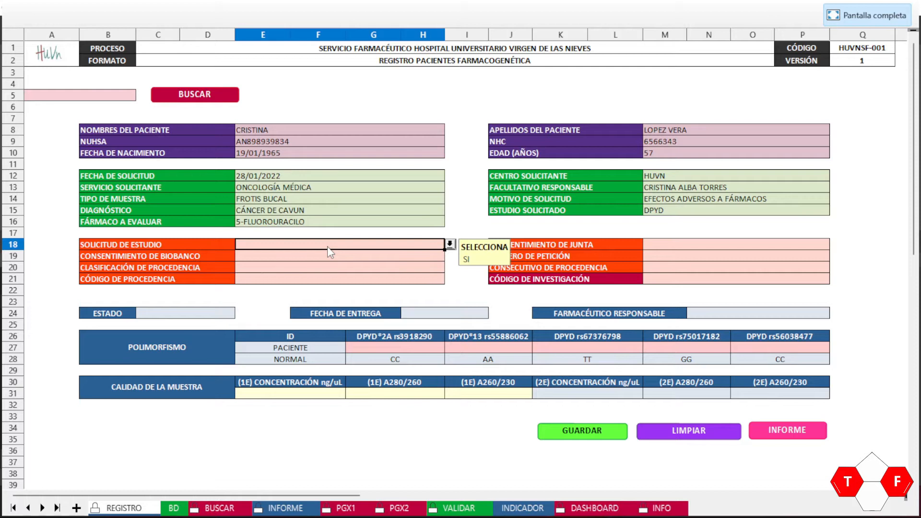
Step: Set the study request answer to SI, after briefly switching it to NO
{"action": "left_click", "coordinate": [451, 245]}
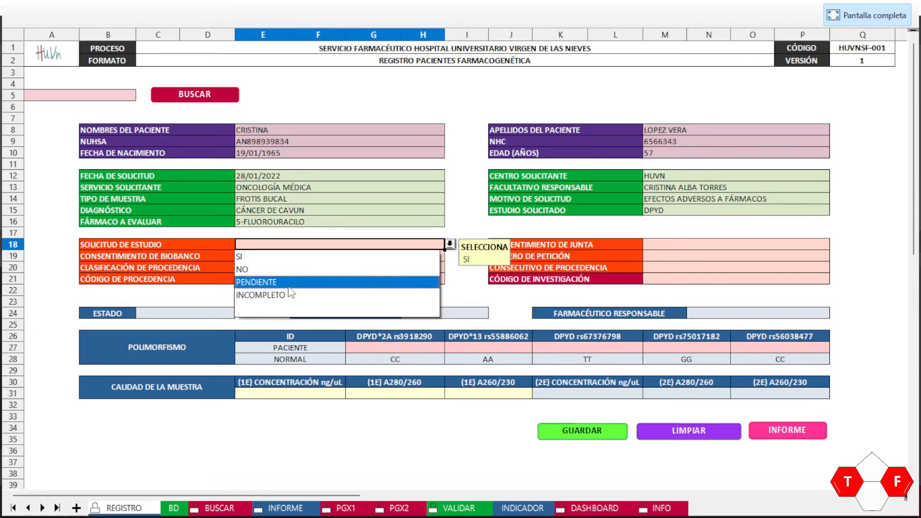
{"action": "left_click", "coordinate": [267, 257]}
{"action": "left_click", "coordinate": [450, 245]}
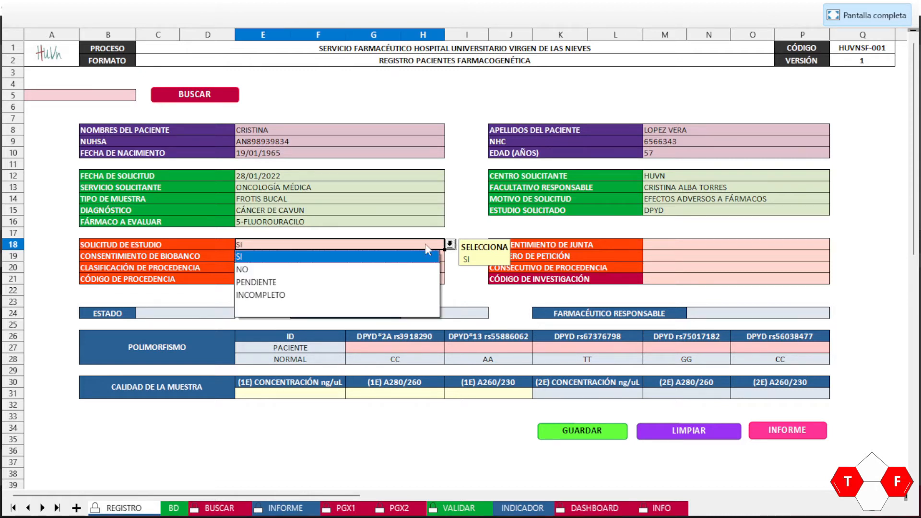
{"action": "left_click", "coordinate": [270, 269]}
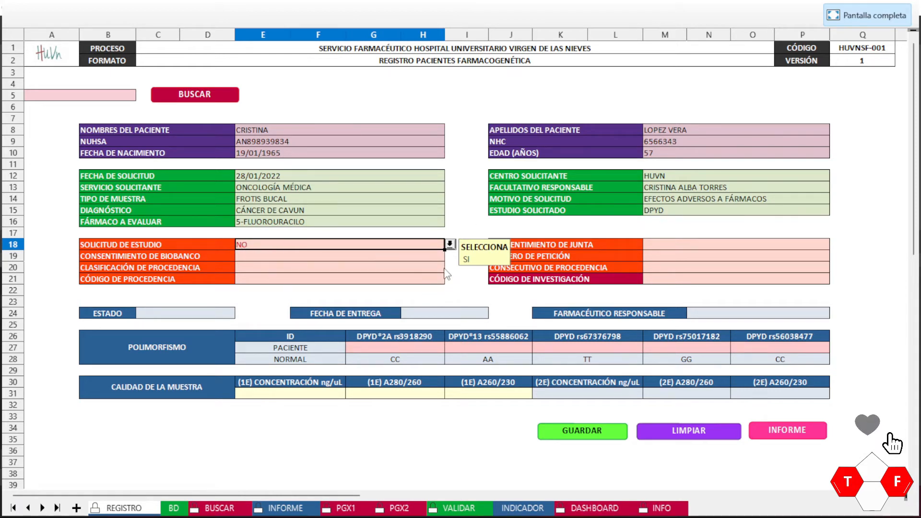
{"action": "left_click", "coordinate": [450, 245]}
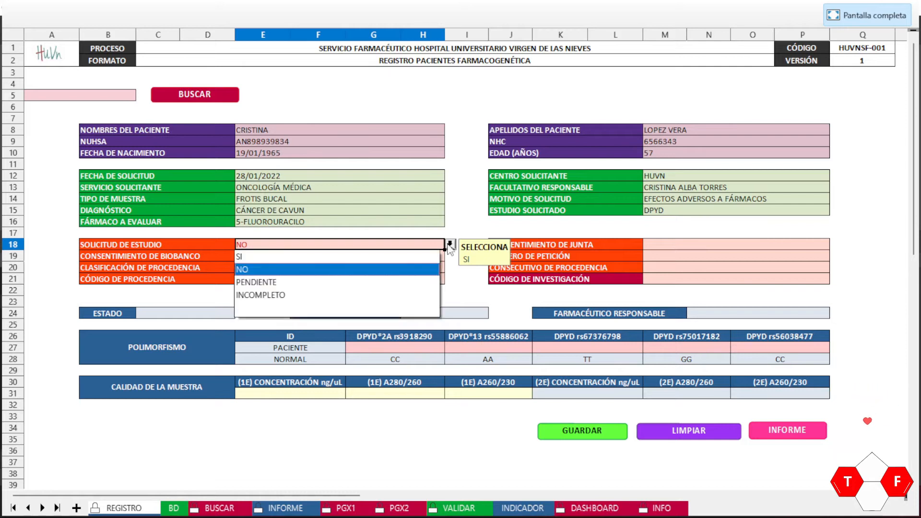
{"action": "left_click", "coordinate": [294, 257]}
{"action": "left_click", "coordinate": [738, 256]}
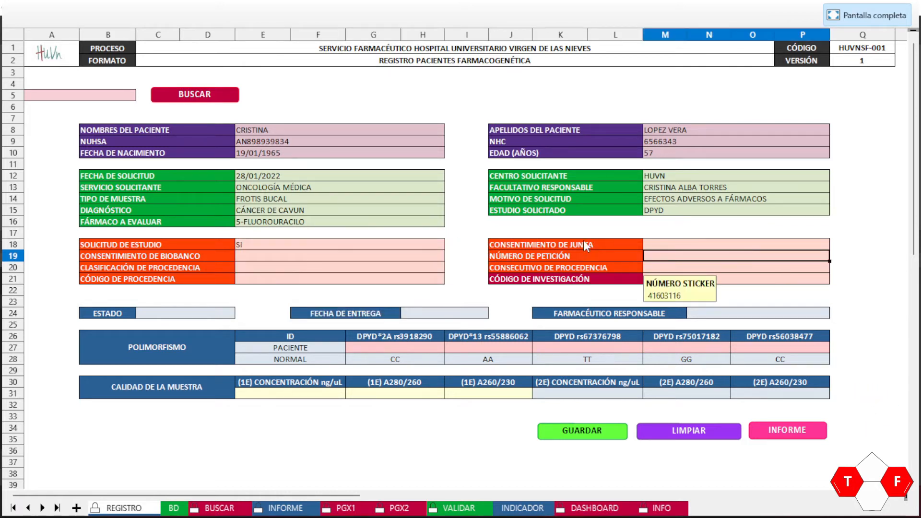
Step: Set the board consent (CONSENTIMIENTO DE JUNTA) to SI
{"action": "left_click", "coordinate": [686, 245]}
{"action": "left_click", "coordinate": [835, 244]}
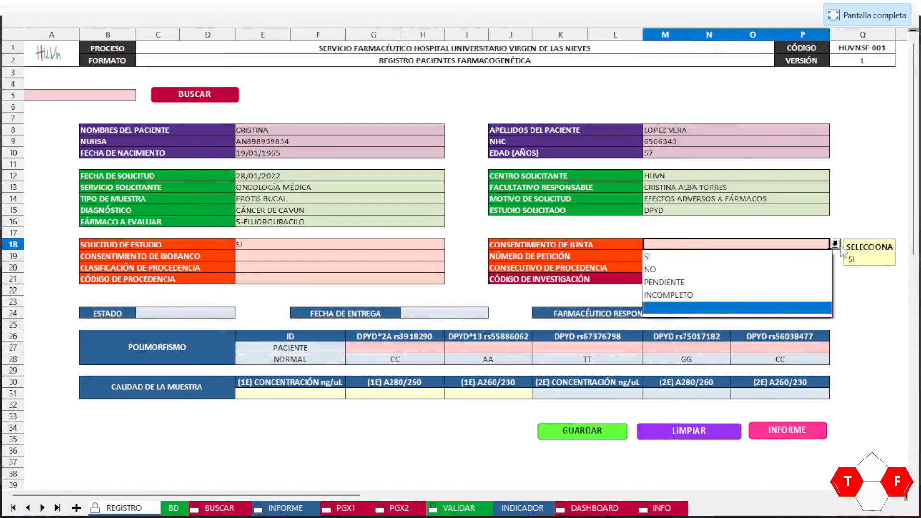
{"action": "left_click", "coordinate": [671, 258]}
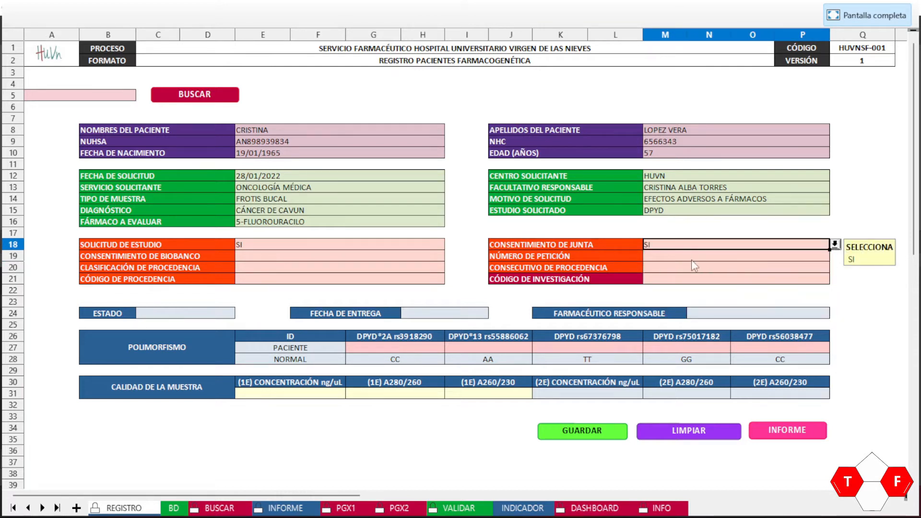
{"action": "left_click", "coordinate": [301, 255]}
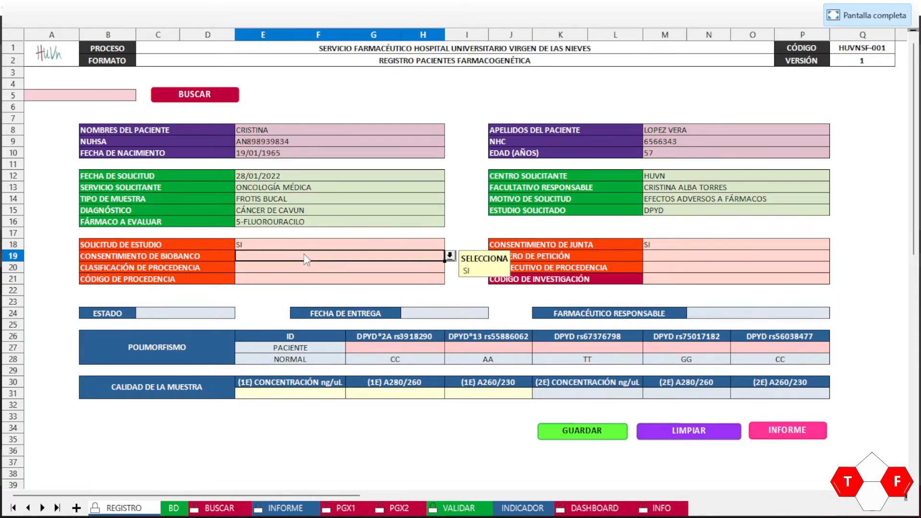
Step: Set biobank consent to SI and enter the request number
{"action": "left_click", "coordinate": [450, 256]}
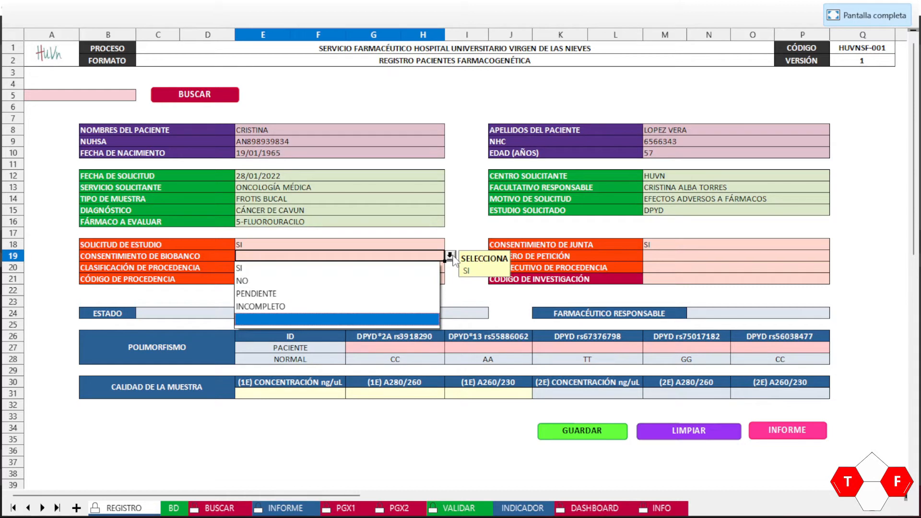
{"action": "left_click", "coordinate": [273, 269]}
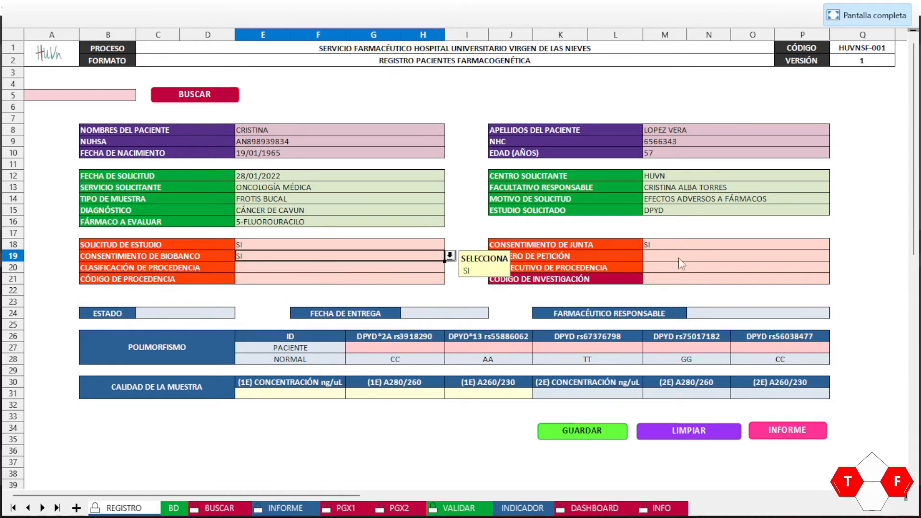
{"action": "left_click", "coordinate": [679, 258]}
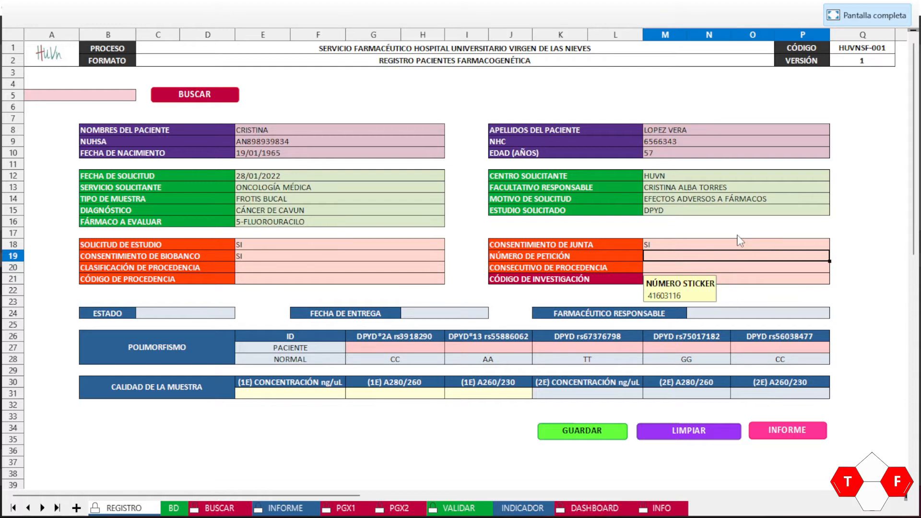
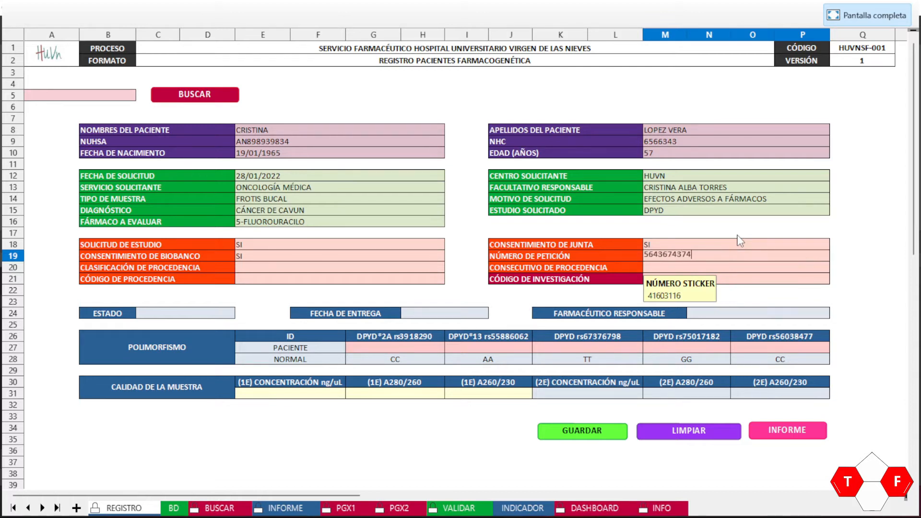
{"action": "key", "text": "Return"}
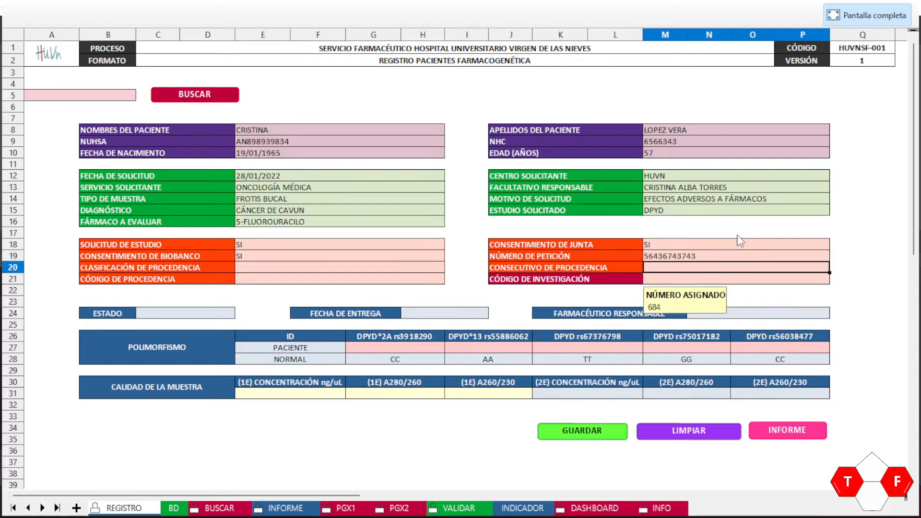
Step: Classify the origin as CCR with consecutive 888, giving the protected code CCR-888
{"action": "left_click", "coordinate": [296, 272]}
{"action": "left_click", "coordinate": [450, 267]}
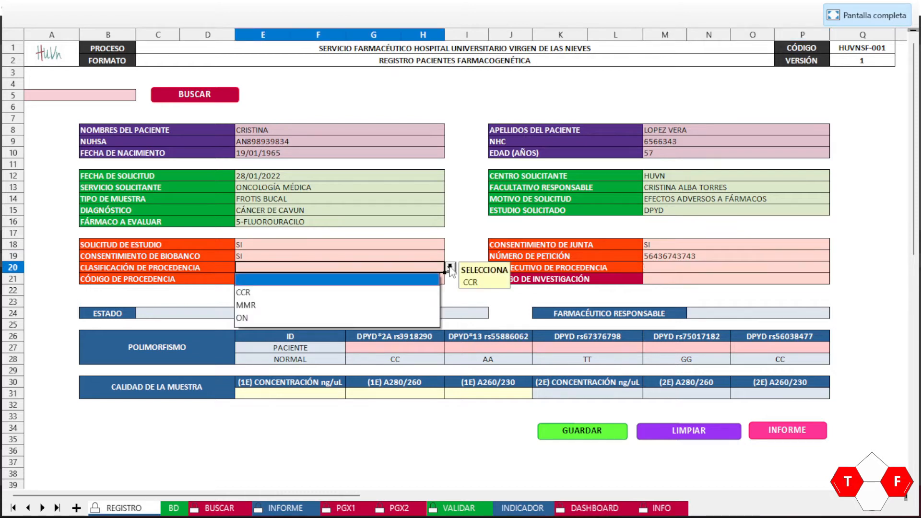
{"action": "left_click", "coordinate": [265, 293]}
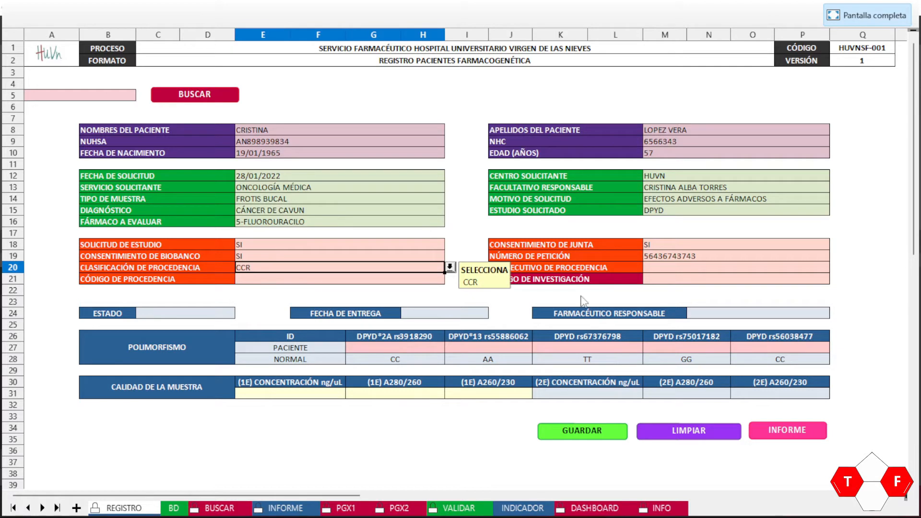
{"action": "left_click", "coordinate": [667, 268]}
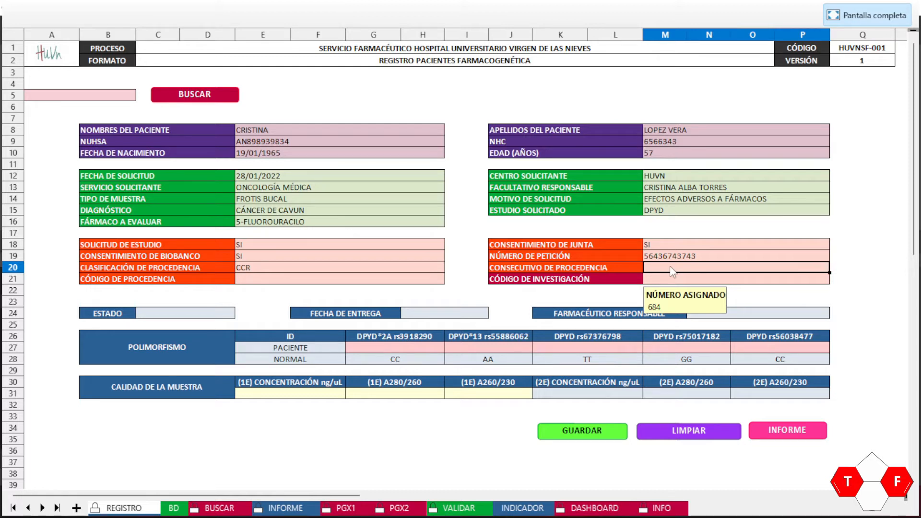
{"action": "type", "text": "888"}
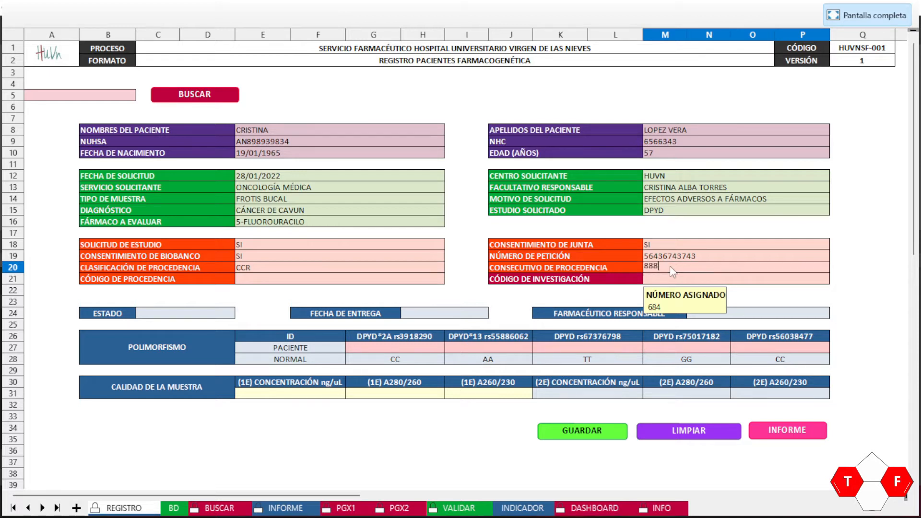
{"action": "left_click", "coordinate": [255, 281]}
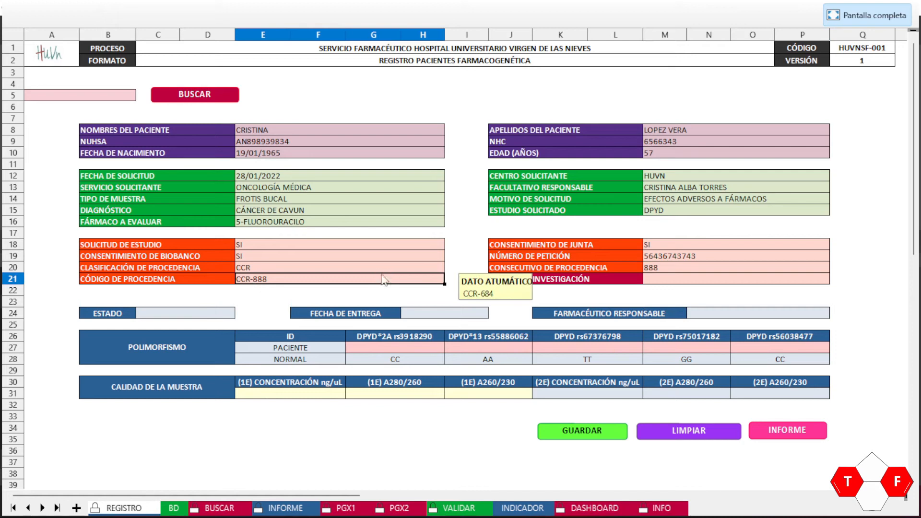
{"action": "double_click", "coordinate": [316, 286]}
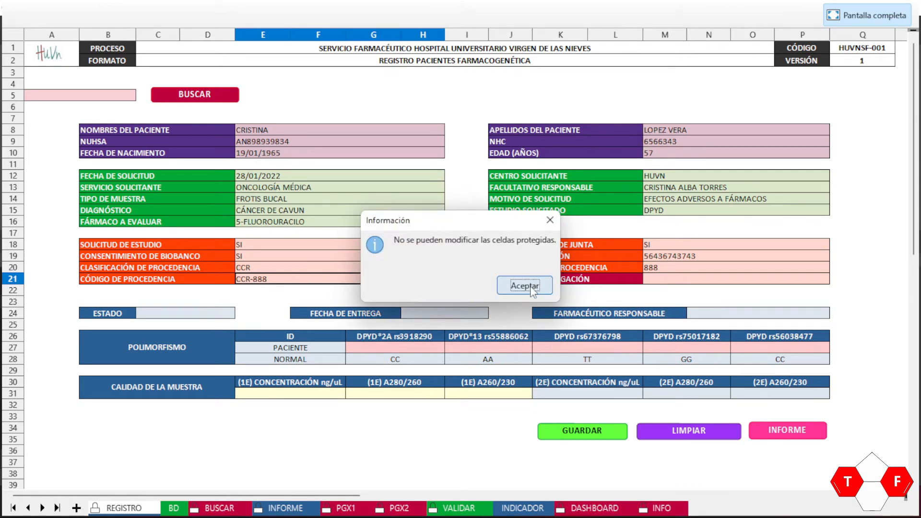
{"action": "left_click", "coordinate": [531, 286]}
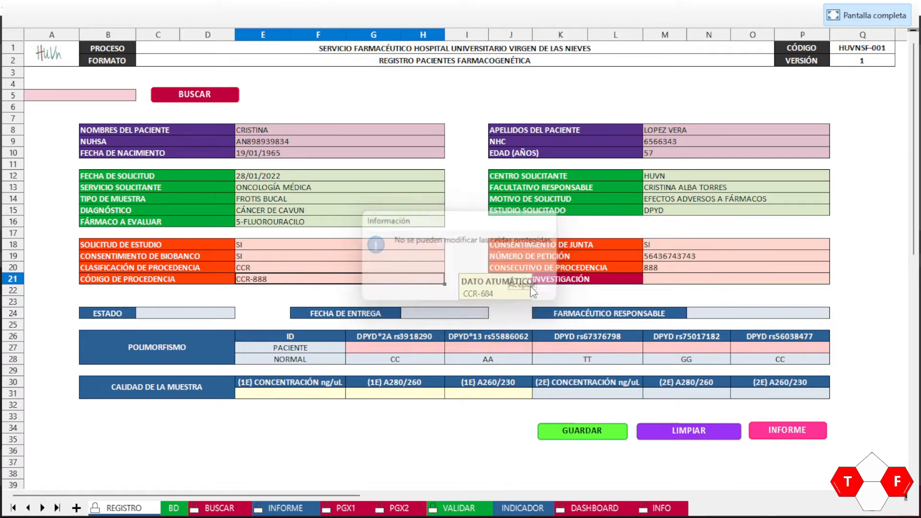
{"action": "left_click", "coordinate": [595, 280]}
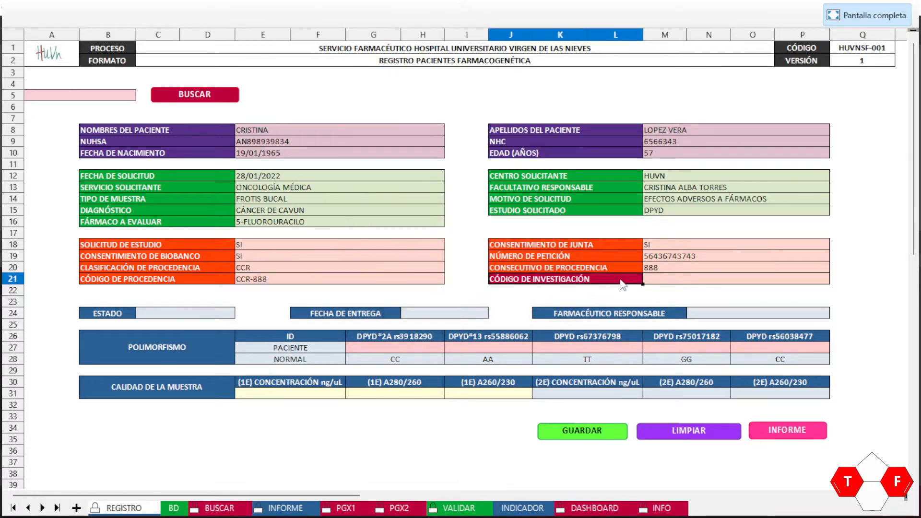
Step: Enter DPY-999 in the CÓDIGO DE INVESTIGACIÓN field
{"action": "left_click", "coordinate": [661, 283]}
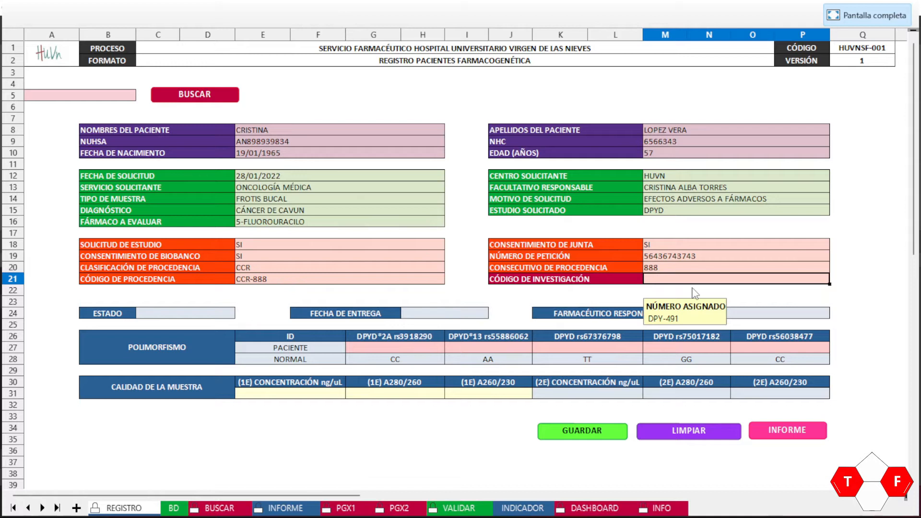
{"action": "type", "text": "DP"}
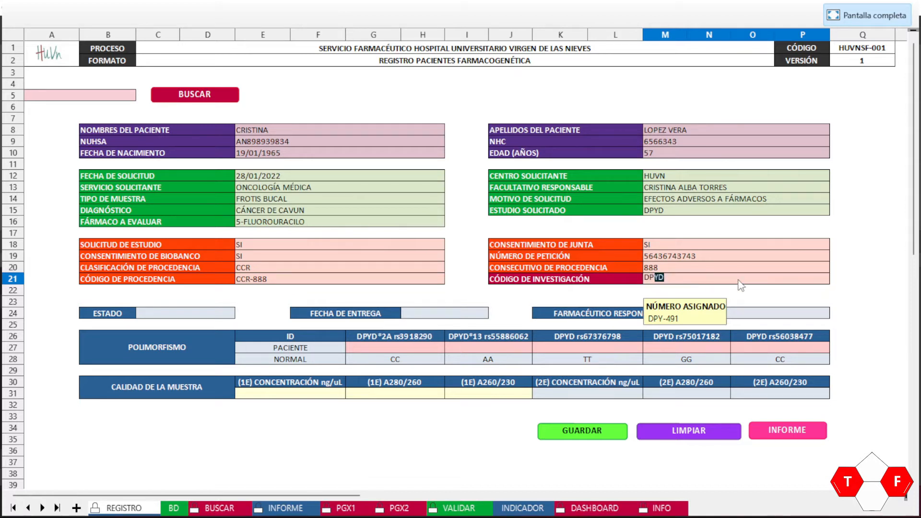
{"action": "type", "text": "Y-999"}
{"action": "key", "text": "Return"}
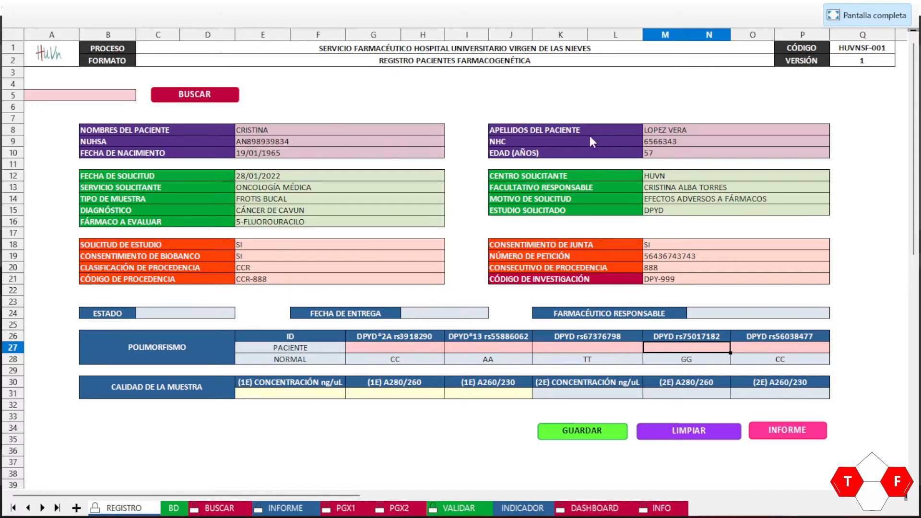
Step: Save the patient record to the database with GUARDAR and go to the BD sheet
{"action": "left_click", "coordinate": [588, 435]}
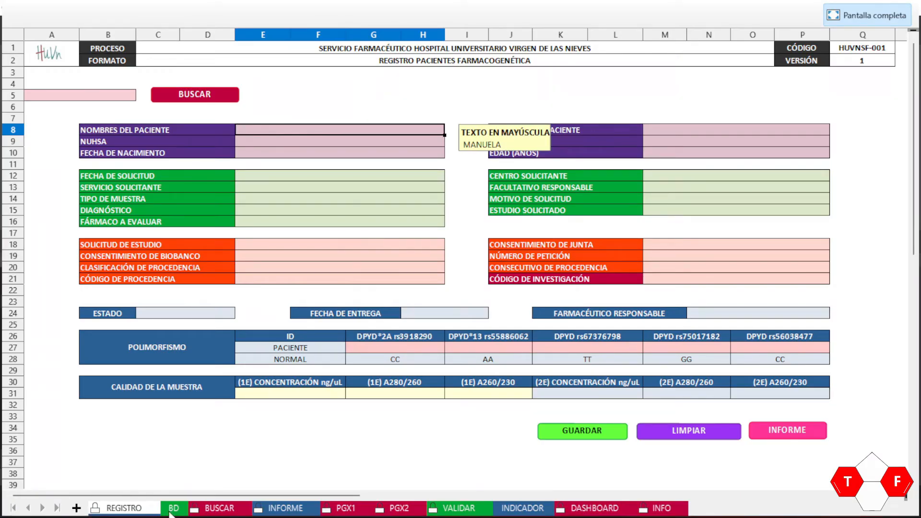
{"action": "left_click", "coordinate": [170, 512]}
Step: Step across the new BD row to verify 28/01/22, HUVN, FROTIS BUCAL and CÁNCER DE CAVUN
{"action": "key", "text": "Home"}
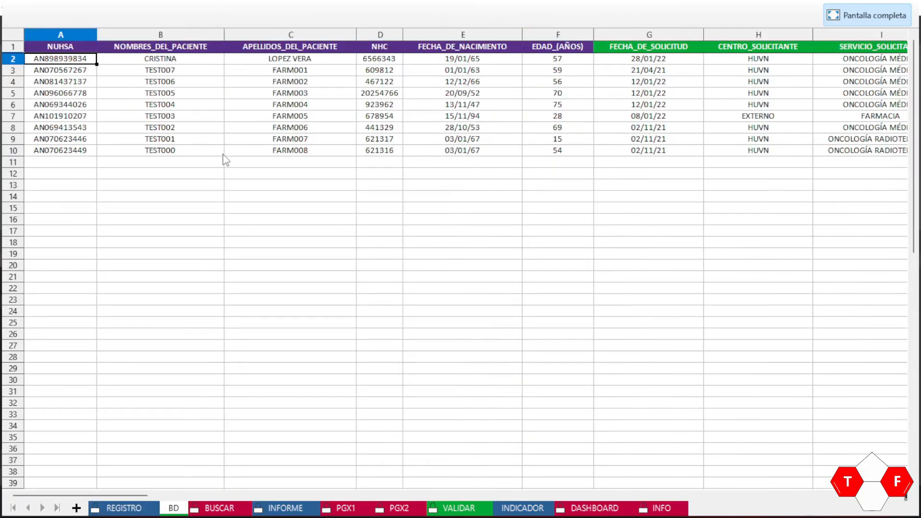
{"action": "key", "text": "Right"}
{"action": "key", "text": "Right"}
{"action": "key", "text": "Home"}
{"action": "key", "text": "Right"}
{"action": "key", "text": "Up"}
{"action": "key", "text": "Down"}
{"action": "key", "text": "Right"}
{"action": "key", "text": "Home"}
{"action": "key", "text": "Right"}
{"action": "key", "text": "Right"}
{"action": "key", "text": "Right"}
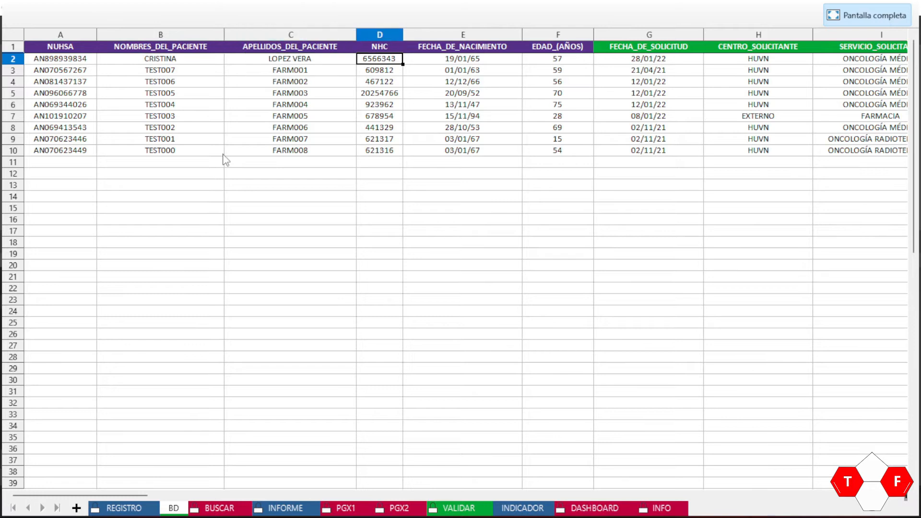
{"action": "key", "text": "Right"}
{"action": "key", "text": "Right"}
{"action": "key", "text": "Right"}
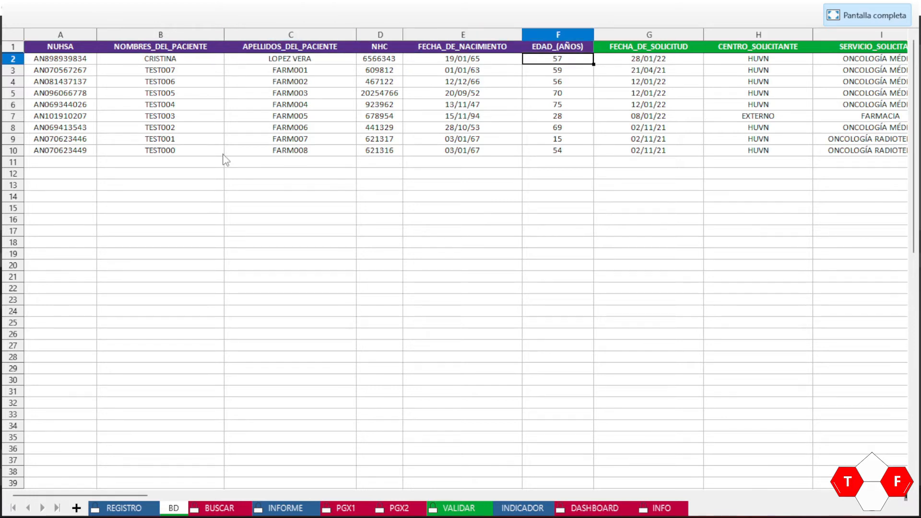
{"action": "key", "text": "Right"}
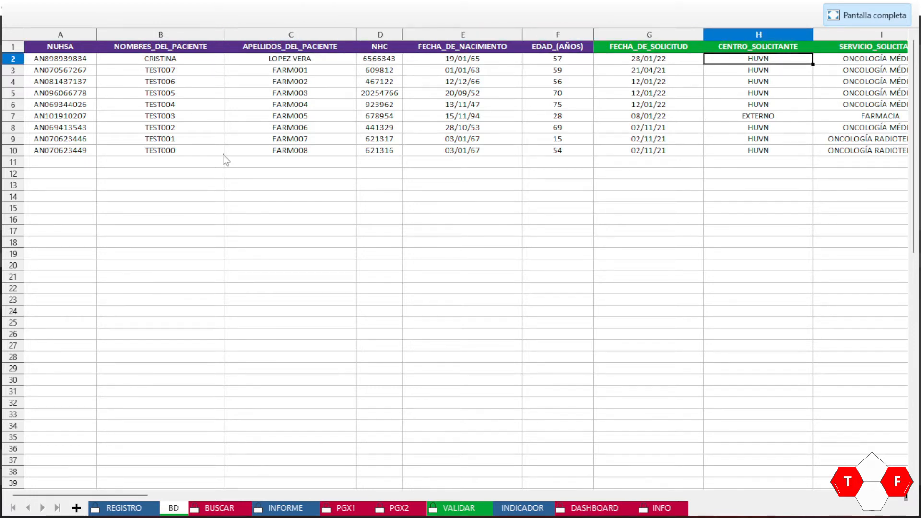
{"action": "key", "text": "Right"}
{"action": "key", "text": "Left"}
{"action": "key", "text": "Right"}
{"action": "key", "text": "Right"}
{"action": "key", "text": "Right"}
{"action": "key", "text": "Right"}
{"action": "key", "text": "Right"}
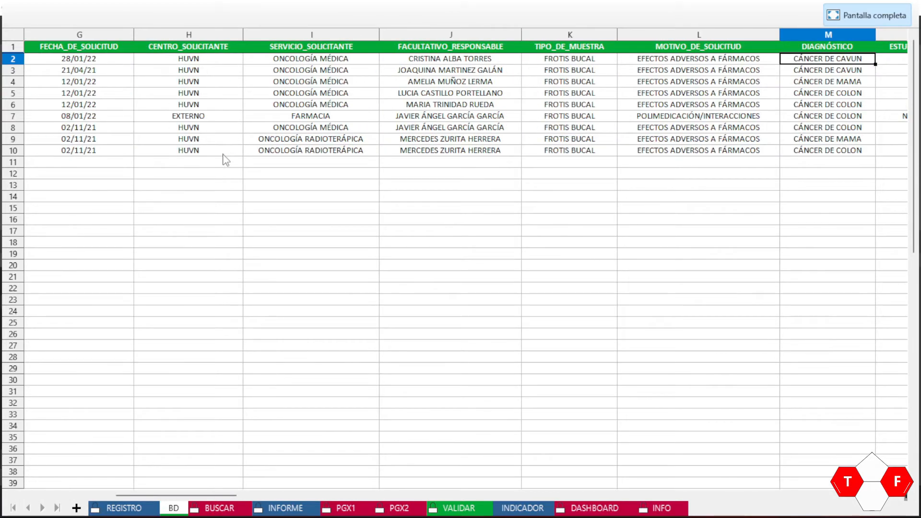
{"action": "key", "text": "Right"}
{"action": "key", "text": "Right"}
{"action": "key", "text": "Right"}
{"action": "key", "text": "Right"}
{"action": "key", "text": "Right"}
{"action": "key", "text": "Right"}
{"action": "key", "text": "Right"}
{"action": "key", "text": "Right"}
{"action": "key", "text": "Right"}
{"action": "key", "text": "Right"}
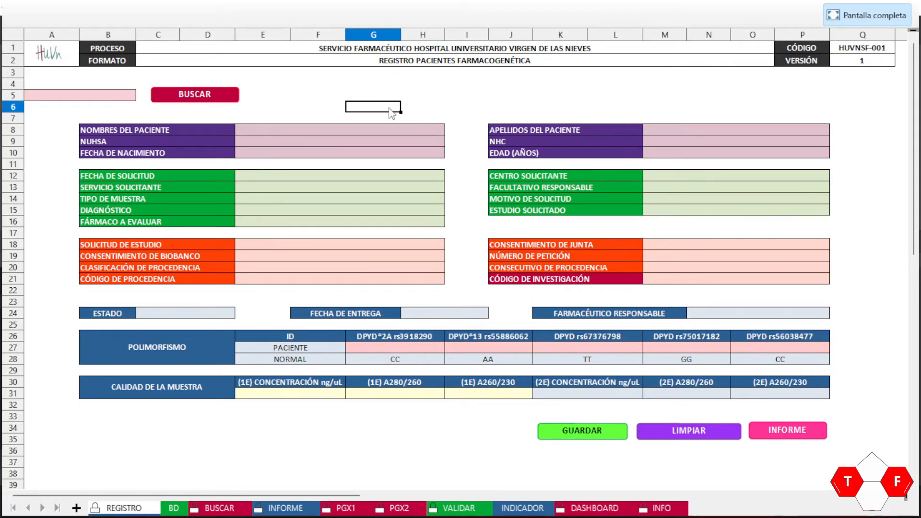
{"action": "left_click", "coordinate": [674, 189]}
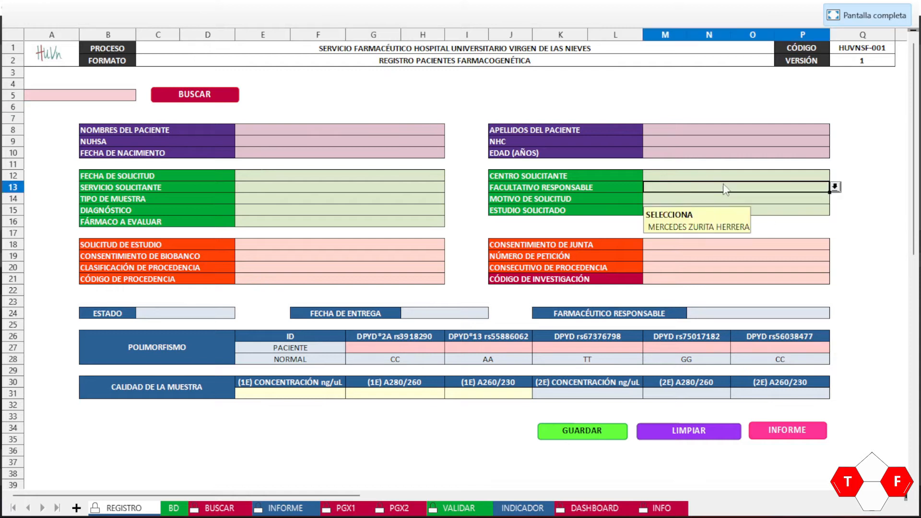
{"action": "left_click", "coordinate": [836, 187]}
{"action": "left_click", "coordinate": [836, 187]}
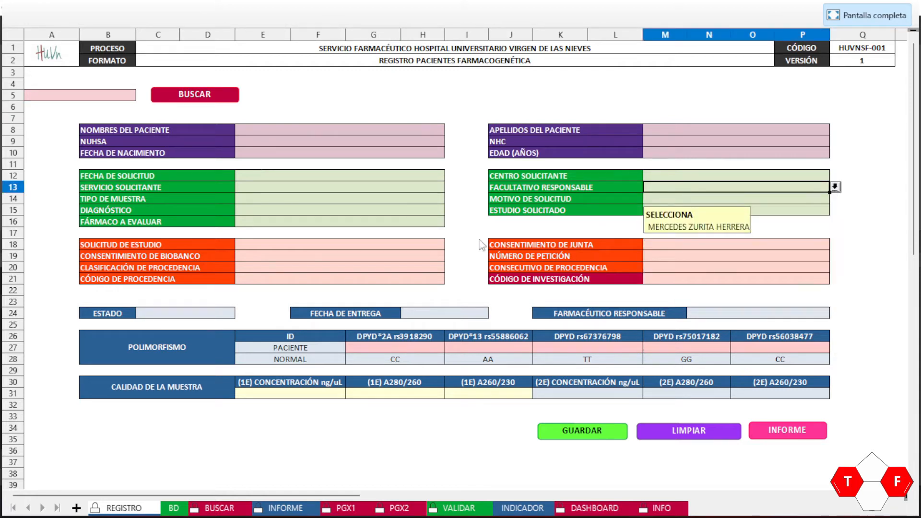
{"action": "left_click", "coordinate": [404, 192]}
{"action": "left_click", "coordinate": [451, 187]}
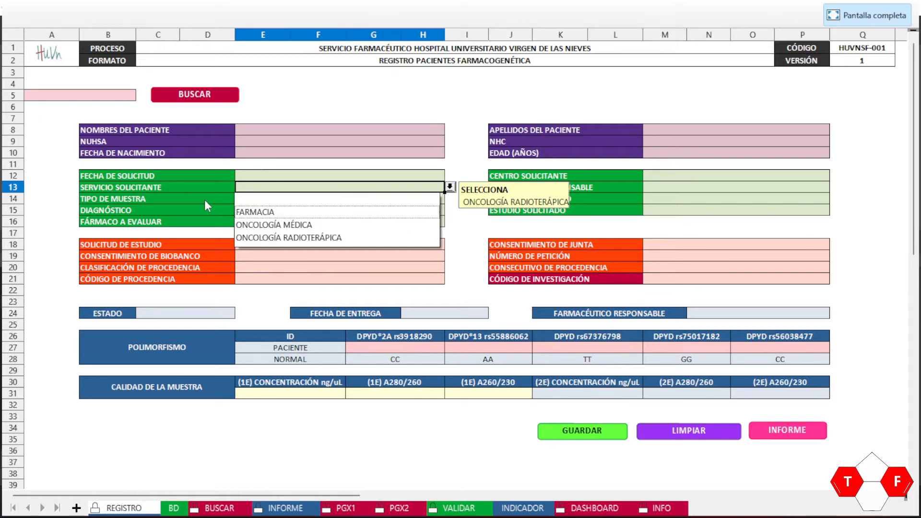
{"action": "left_click", "coordinate": [163, 186]}
{"action": "left_click", "coordinate": [451, 187]}
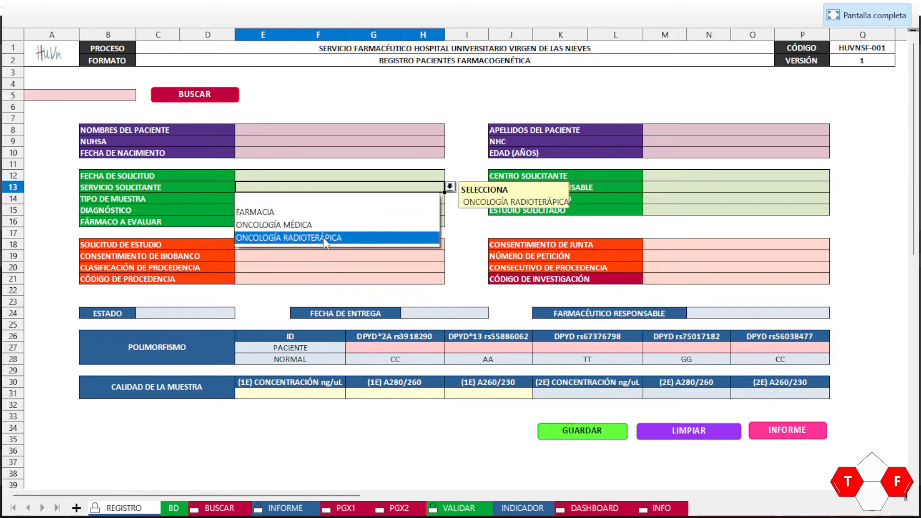
{"action": "left_click", "coordinate": [692, 192]}
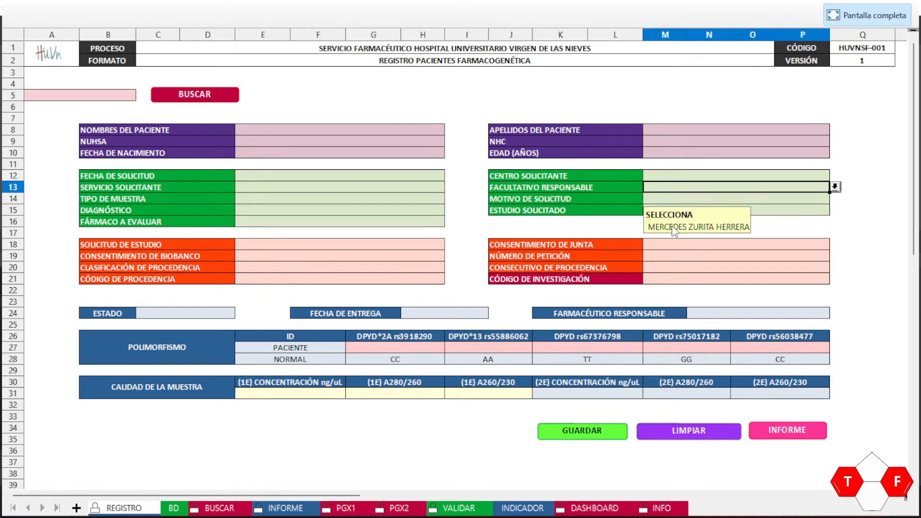
{"action": "left_click", "coordinate": [835, 188]}
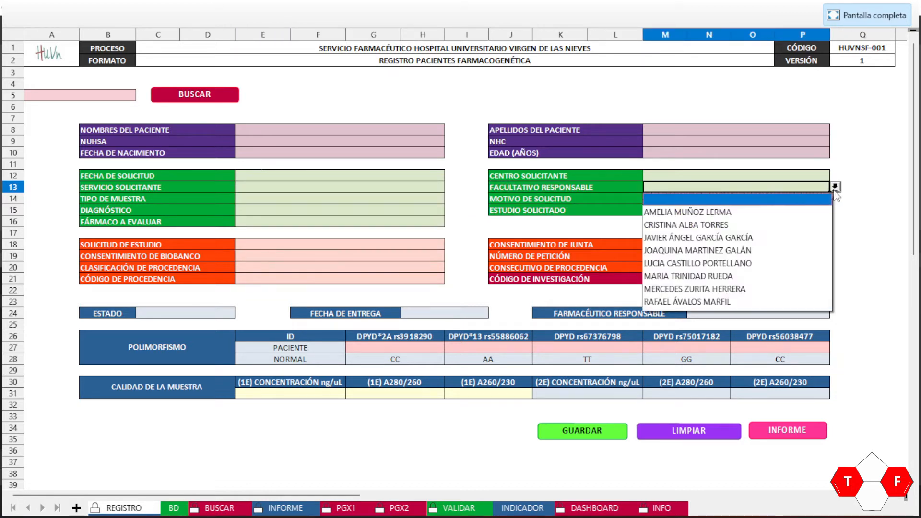
{"action": "key", "text": "Escape"}
{"action": "left_click", "coordinate": [298, 211]}
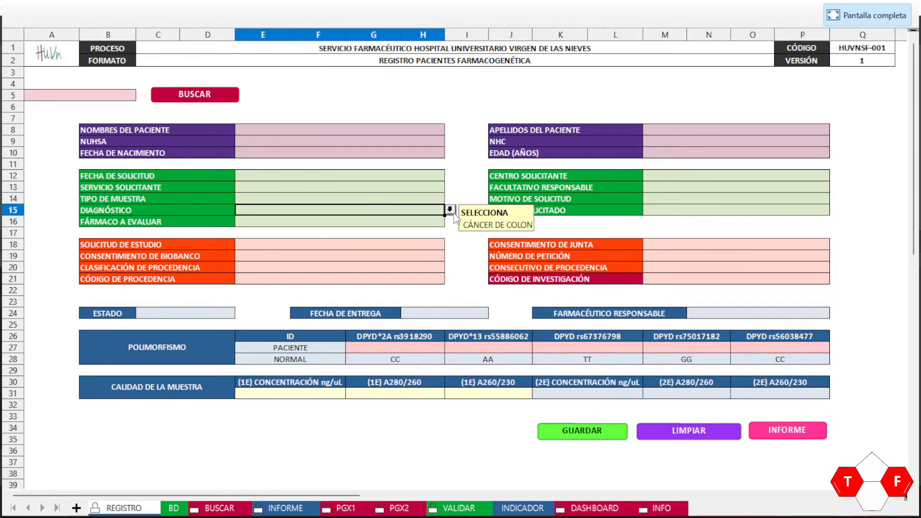
{"action": "left_click", "coordinate": [450, 210]}
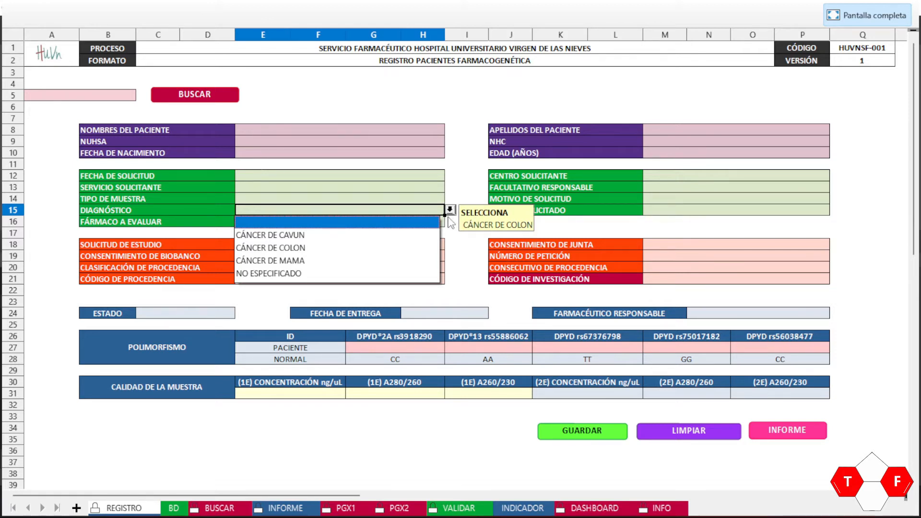
{"action": "left_click", "coordinate": [464, 251]}
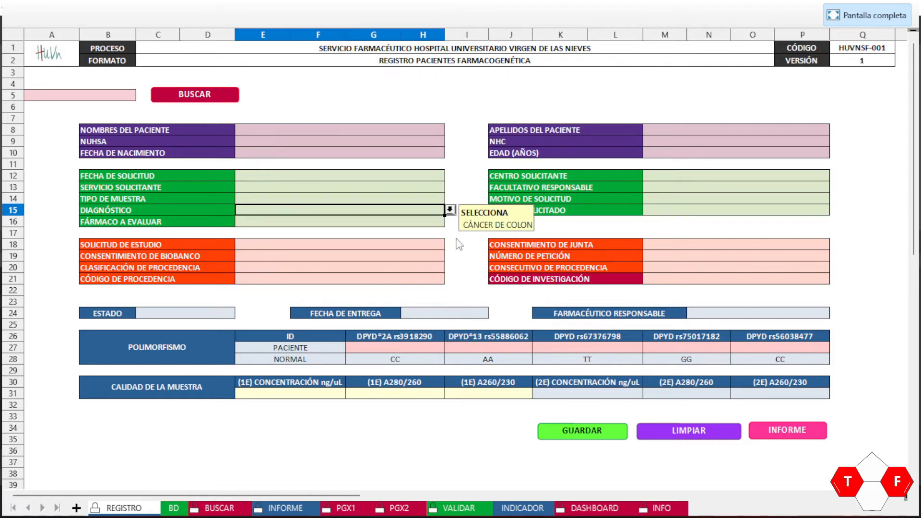
{"action": "left_click", "coordinate": [461, 246]}
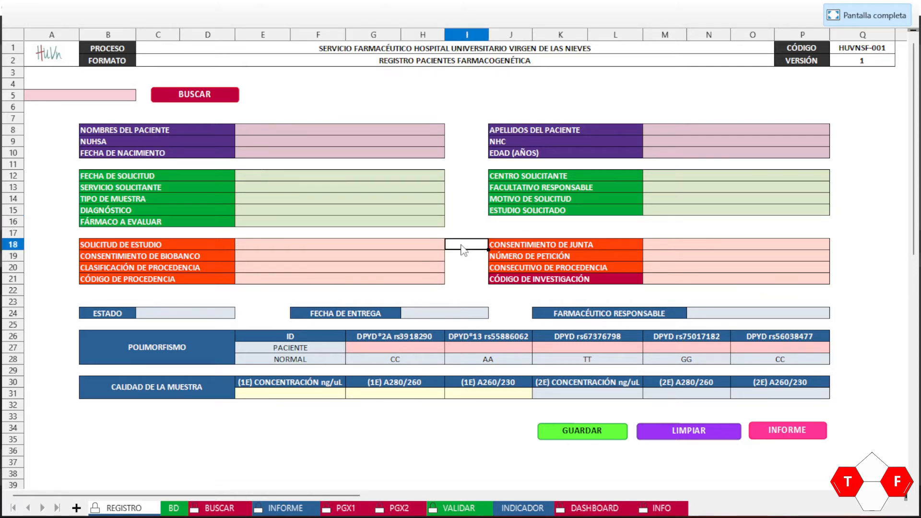
{"action": "left_click", "coordinate": [259, 128]}
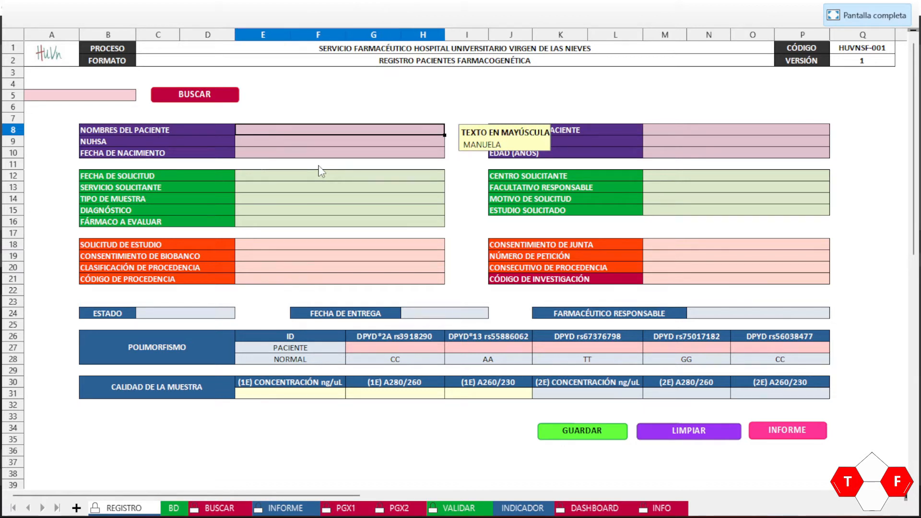
Step: Enter the new patient's name, surname, NHC, NUHSA, birth date and request date 11/02/2022
{"action": "key", "text": "Return"}
{"action": "left_click", "coordinate": [658, 130]}
{"action": "left_click", "coordinate": [322, 143]}
{"action": "left_click", "coordinate": [661, 140]}
{"action": "left_click", "coordinate": [280, 151]}
{"action": "type", "text": "15/12/1974"}
{"action": "left_click", "coordinate": [360, 175]}
{"action": "type", "text": "11/02/2022"}
{"action": "key", "text": "Return"}
Step: Try the unlisted centre ANTO CECILIO, dismiss the rejection, and open VALIDAR's centre list
{"action": "left_click", "coordinate": [677, 180]}
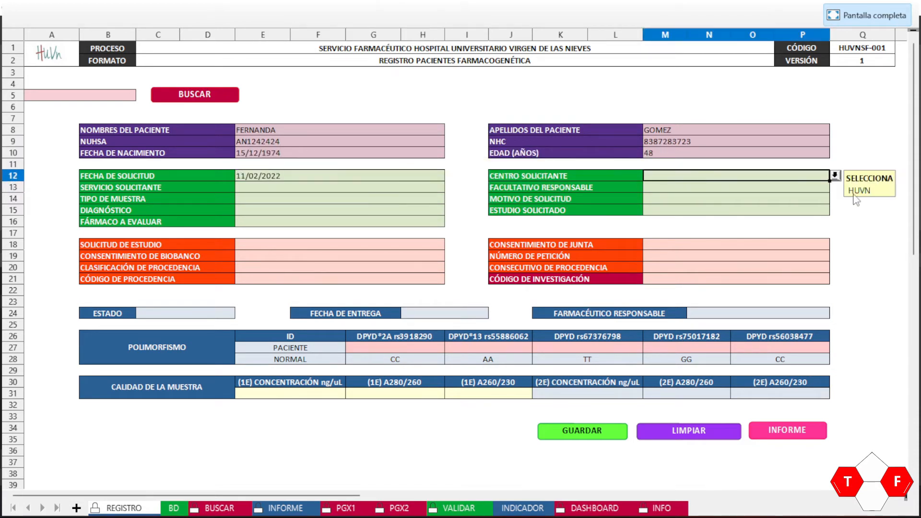
{"action": "left_click", "coordinate": [835, 176]}
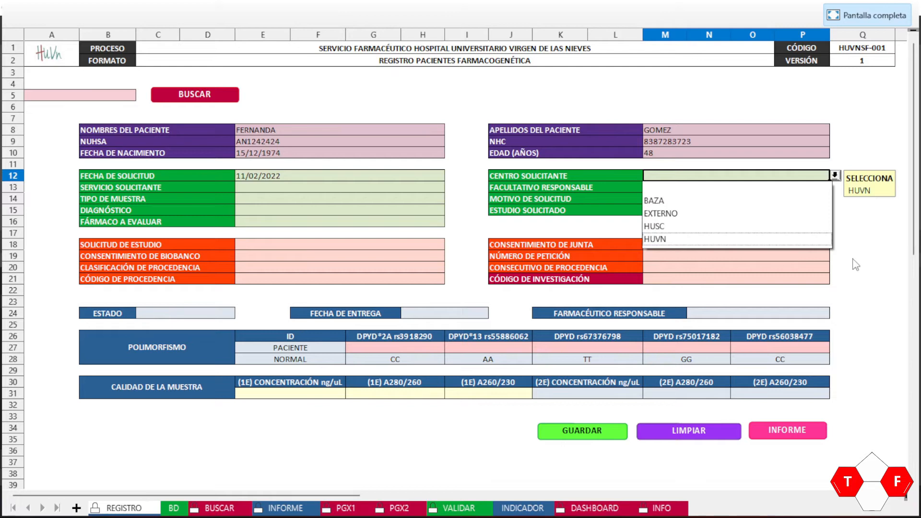
{"action": "key", "text": "Escape"}
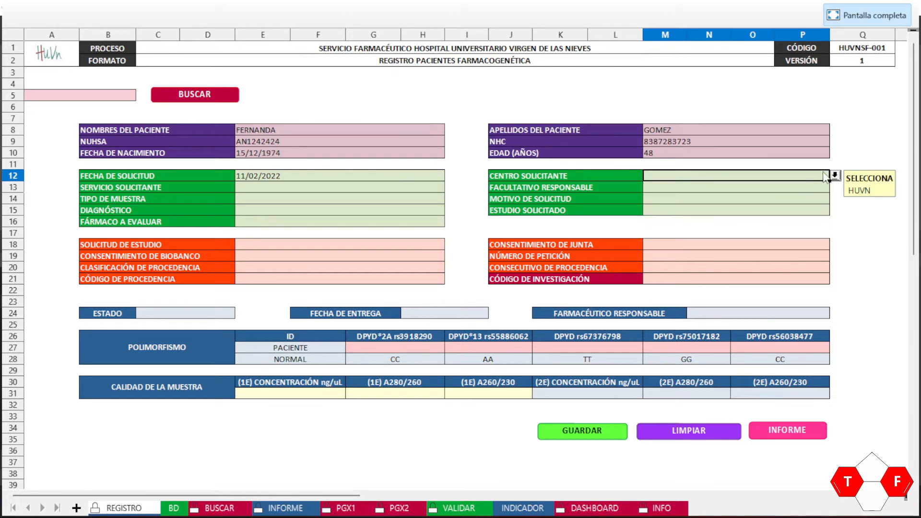
{"action": "type", "text": "ANTO CECILIO"}
{"action": "key", "text": "Return"}
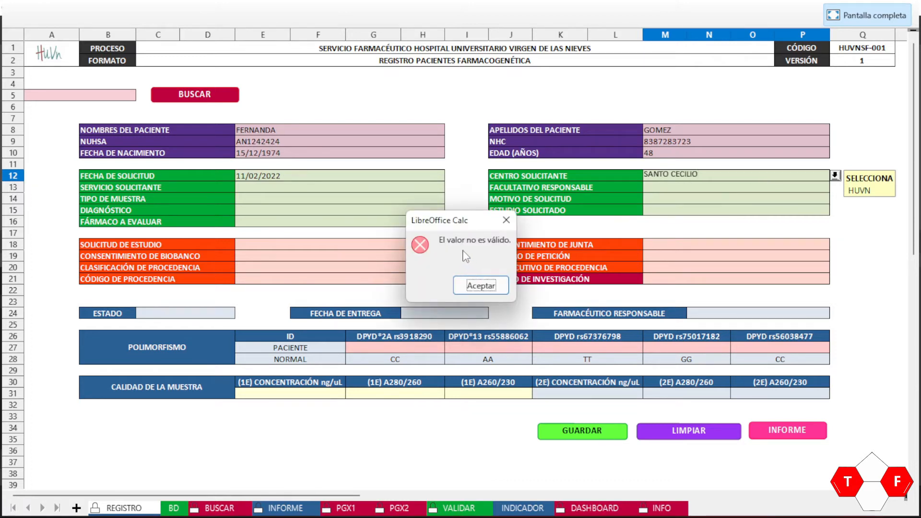
{"action": "left_click", "coordinate": [480, 285]}
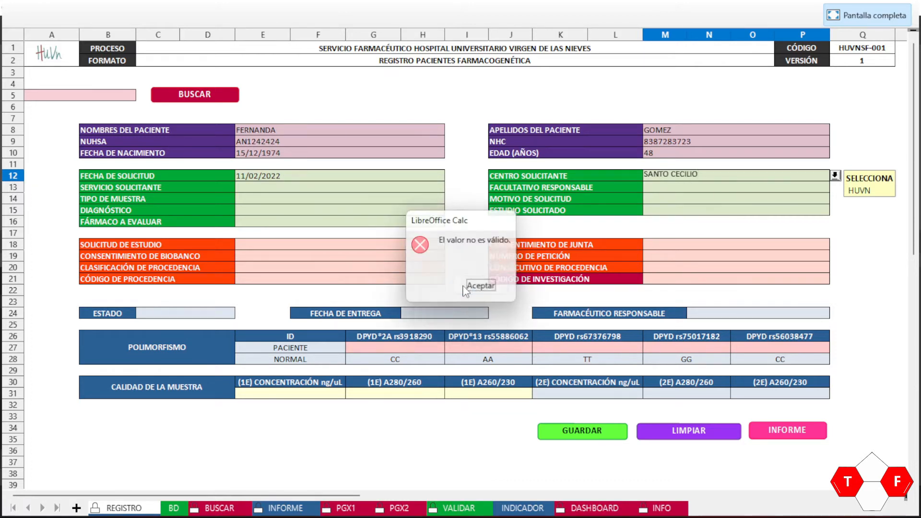
{"action": "left_click", "coordinate": [708, 175]}
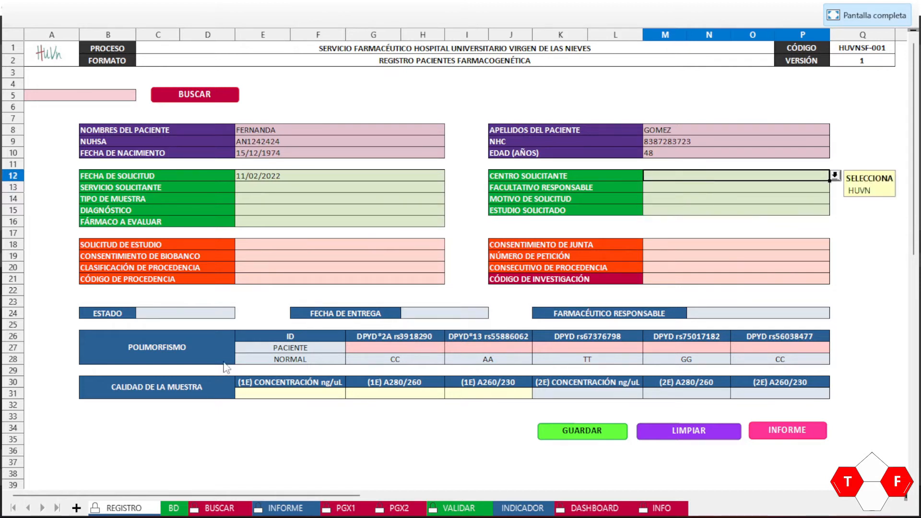
{"action": "left_click", "coordinate": [451, 509]}
{"action": "key", "text": "ctrl+Up"}
{"action": "key", "text": "ctrl+Up"}
Step: Type SANTO CECILIO into the empty cell below EXTERNO in VALIDAR's centre column
{"action": "key", "text": "Down"}
{"action": "key", "text": "Down"}
{"action": "key", "text": "Down"}
{"action": "key", "text": "Up"}
{"action": "key", "text": "Up"}
{"action": "key", "text": "Up"}
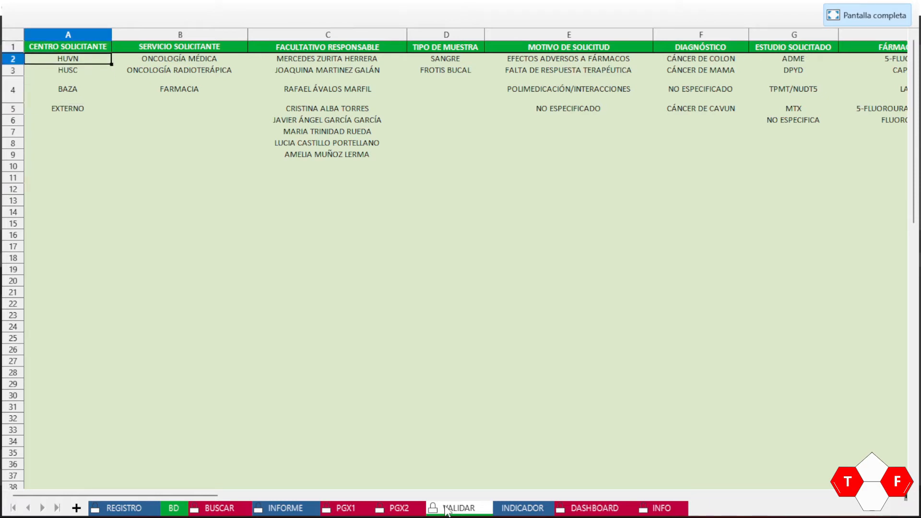
{"action": "key", "text": "Down"}
{"action": "key", "text": "Down"}
{"action": "key", "text": "Down"}
{"action": "key", "text": "Down"}
{"action": "key", "text": "Down"}
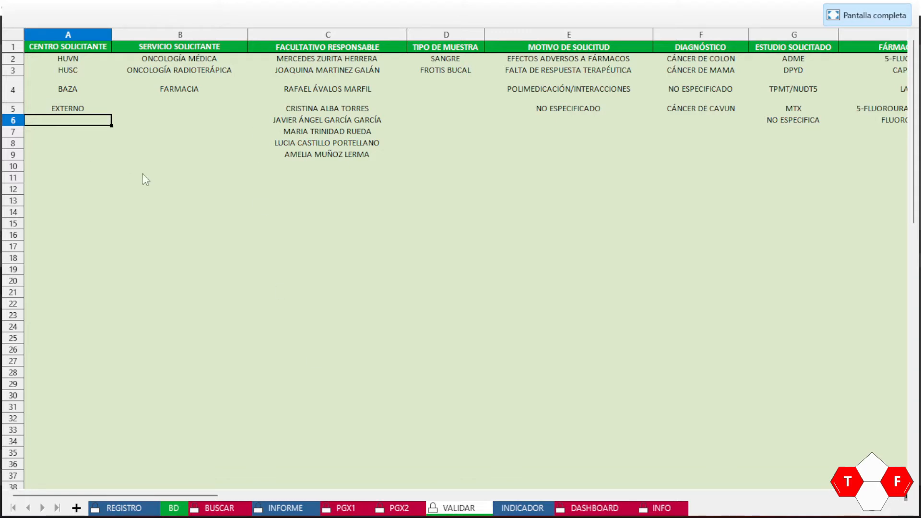
{"action": "key", "text": "Up"}
{"action": "key", "text": "Up"}
{"action": "key", "text": "Up"}
{"action": "key", "text": "Up"}
{"action": "key", "text": "Up"}
{"action": "key", "text": "Down"}
{"action": "key", "text": "Down"}
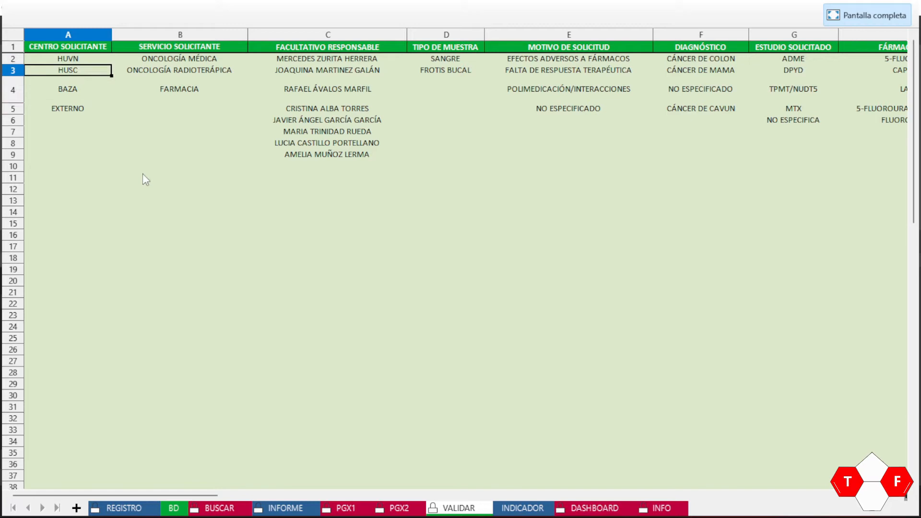
{"action": "key", "text": "Down"}
{"action": "key", "text": "Down"}
{"action": "key", "text": "Down"}
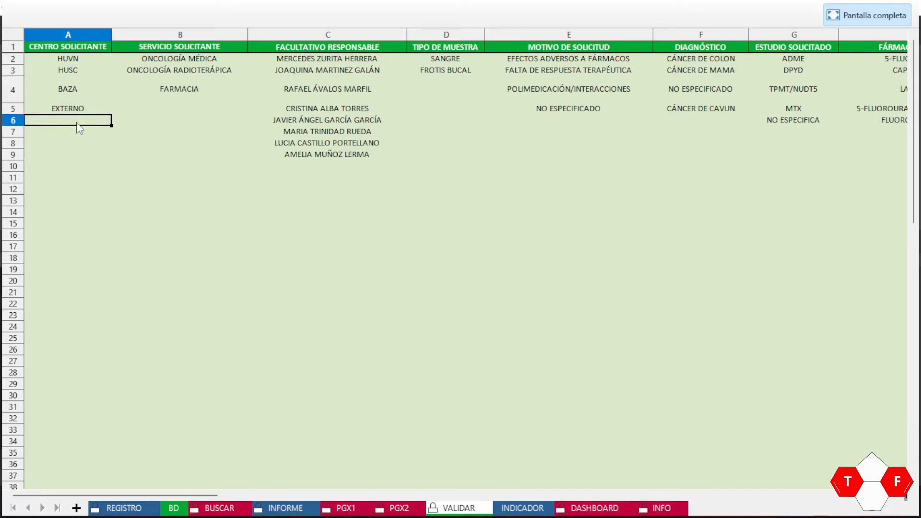
{"action": "type", "text": "SANTO CECILIO"}
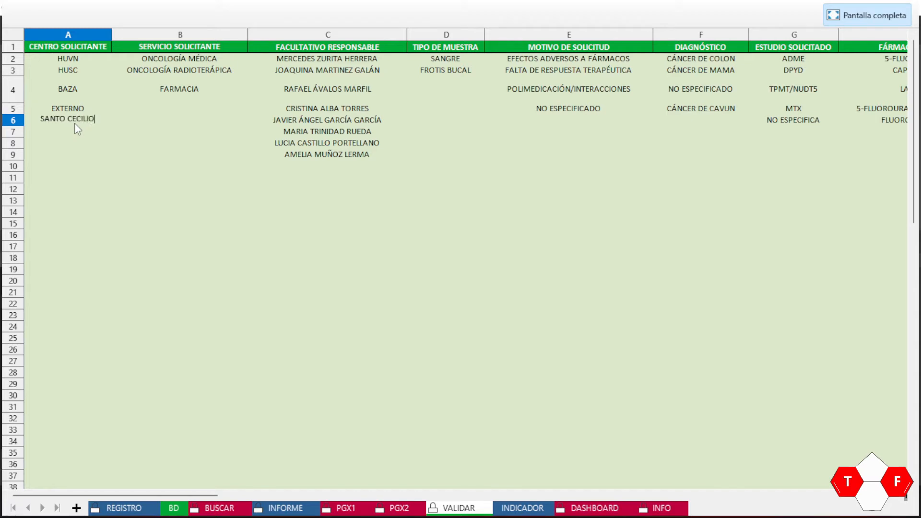
{"action": "key", "text": "Return"}
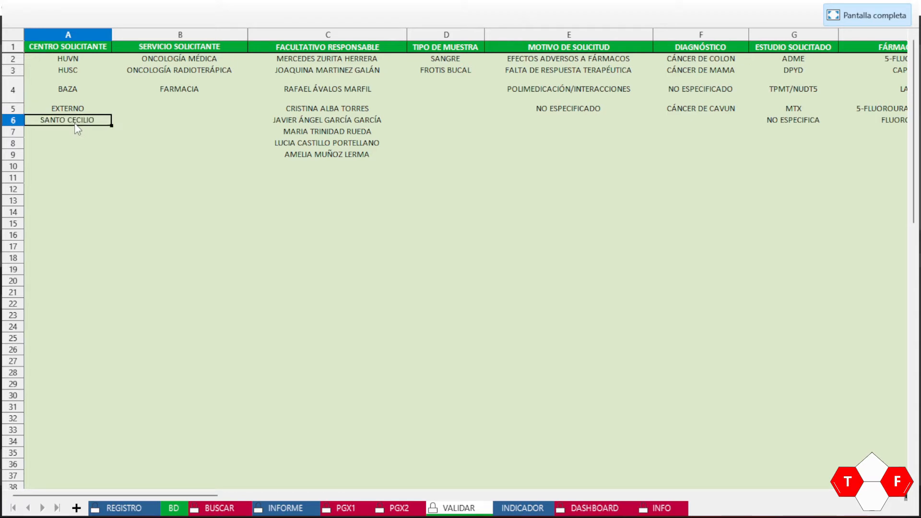
Step: On the REGISTRO form, set the second patient's requesting centre to SANTO CECILIO
{"action": "left_click", "coordinate": [138, 512]}
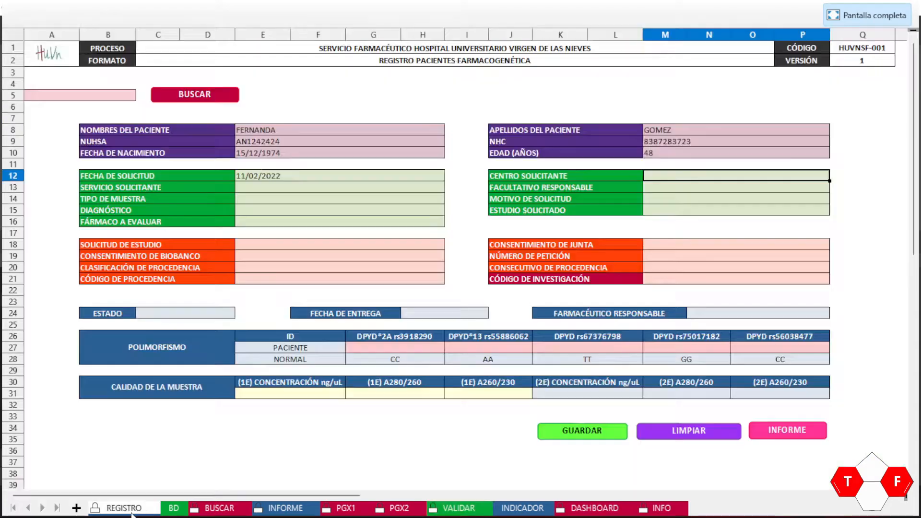
{"action": "left_click", "coordinate": [685, 180]}
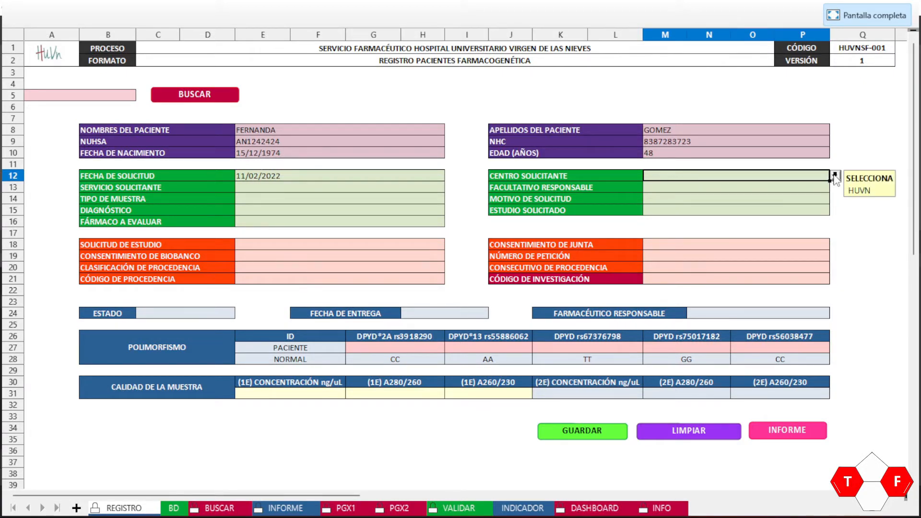
{"action": "left_click", "coordinate": [835, 177]}
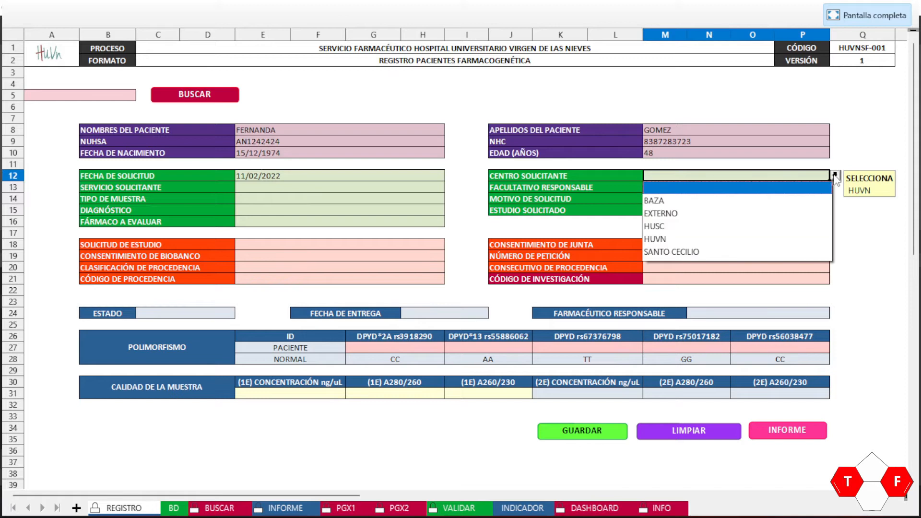
{"action": "left_click", "coordinate": [665, 252]}
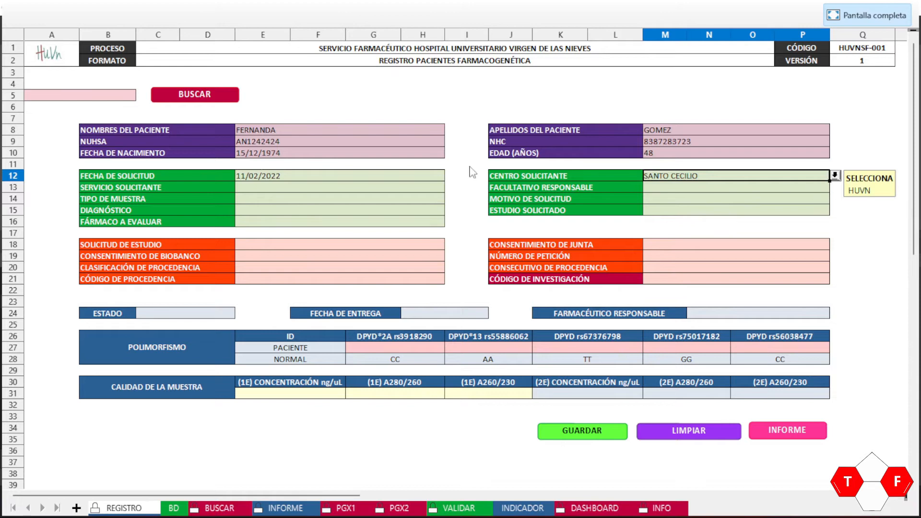
Step: Review the Servicio solicitante options without choosing one, then switch to the VALIDAR sheet
{"action": "left_click", "coordinate": [324, 186]}
{"action": "left_click", "coordinate": [450, 187]}
{"action": "left_click", "coordinate": [450, 188]}
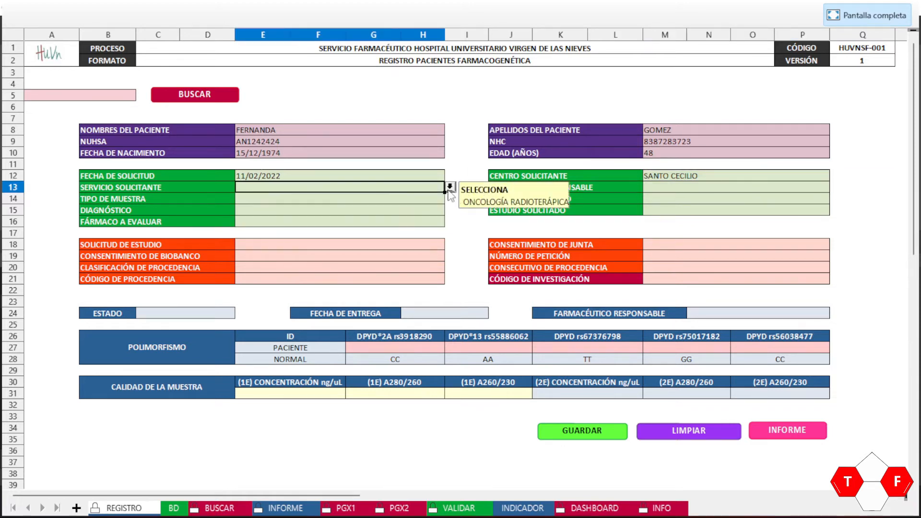
{"action": "left_click", "coordinate": [444, 507]}
Step: Replace FARMACIA with RADIOTERAPIA in the service list and select it as Servicio solicitante
{"action": "left_click", "coordinate": [180, 111]}
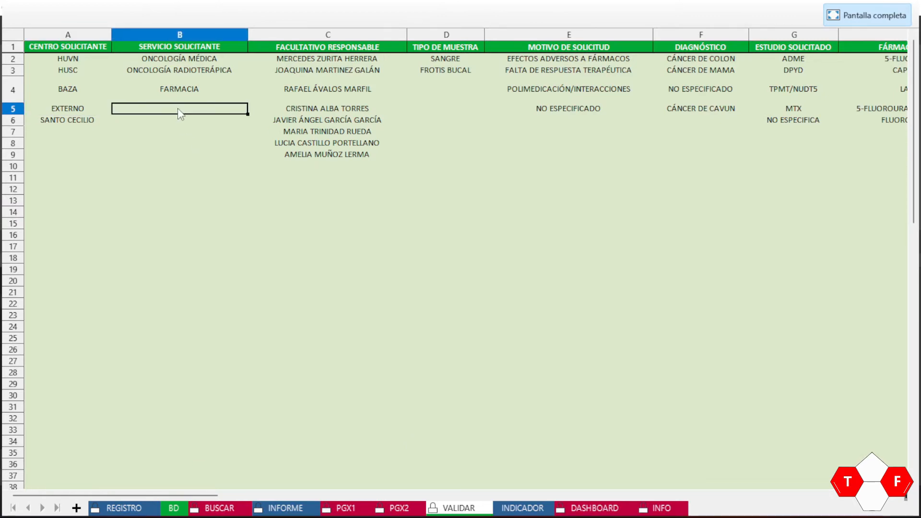
{"action": "key", "text": "Up"}
{"action": "type", "text": "RADIOTERAPIA"}
{"action": "key", "text": "Return"}
{"action": "left_click", "coordinate": [129, 515]}
{"action": "left_click", "coordinate": [403, 193]}
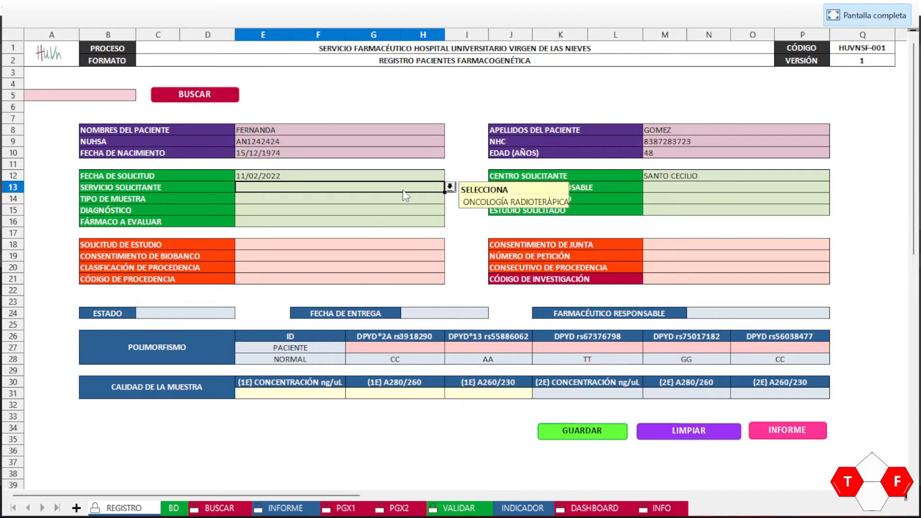
{"action": "left_click", "coordinate": [450, 187]}
{"action": "left_click", "coordinate": [280, 237]}
{"action": "left_click", "coordinate": [661, 188]}
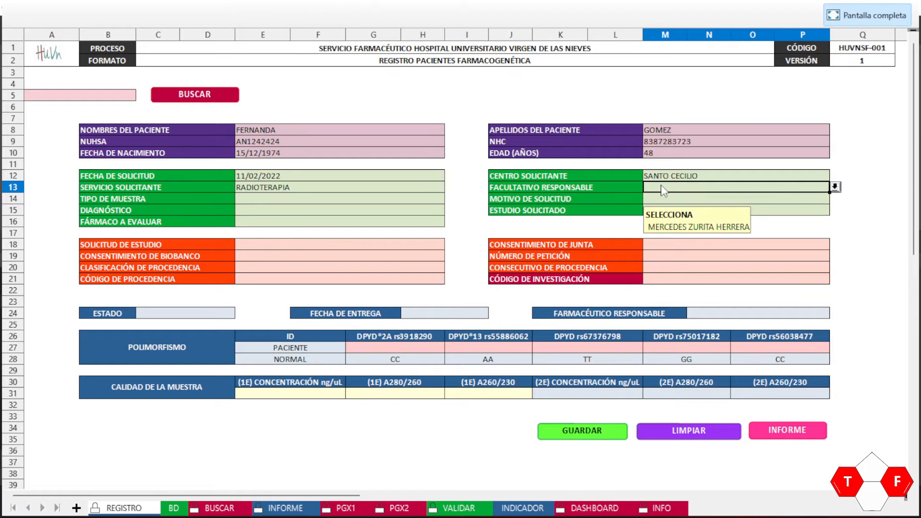
{"action": "left_click", "coordinate": [836, 187]}
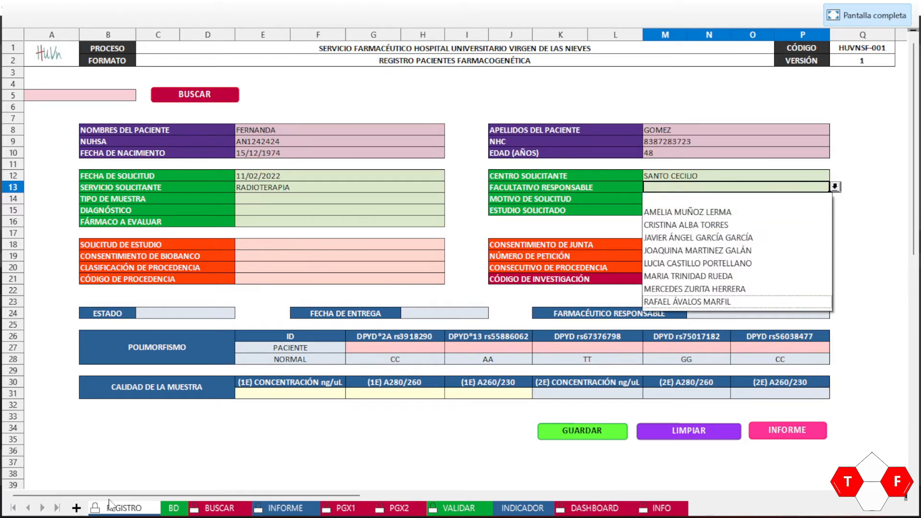
{"action": "left_click", "coordinate": [456, 511]}
{"action": "left_click", "coordinate": [458, 511]}
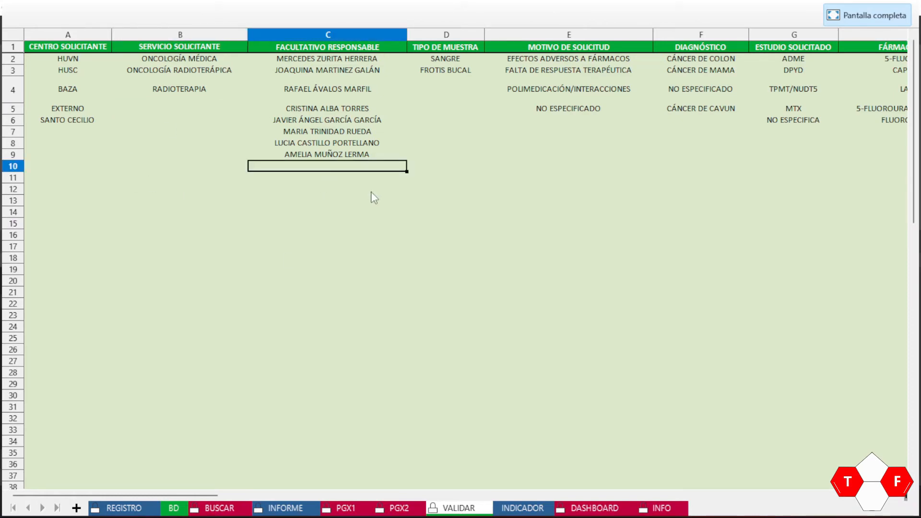
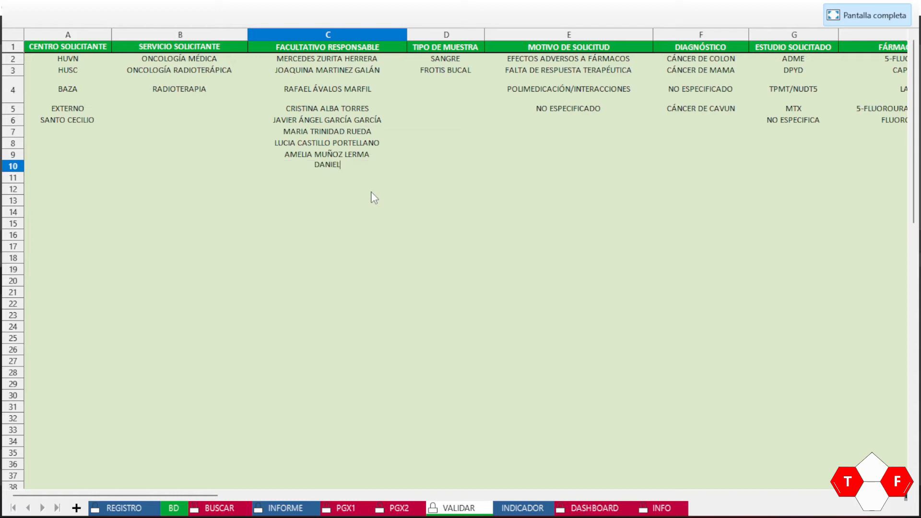
{"action": "key", "text": "Return"}
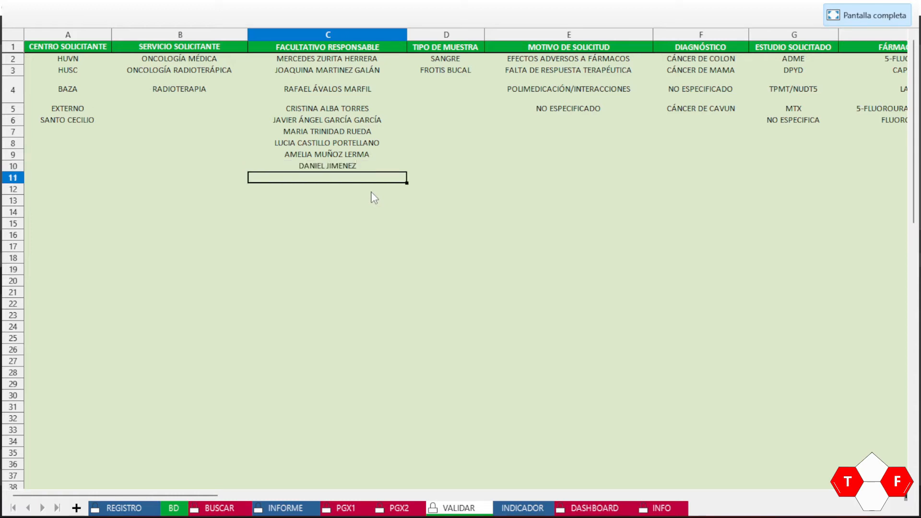
{"action": "left_click", "coordinate": [137, 508]}
{"action": "left_click", "coordinate": [685, 190]}
{"action": "left_click", "coordinate": [835, 187]}
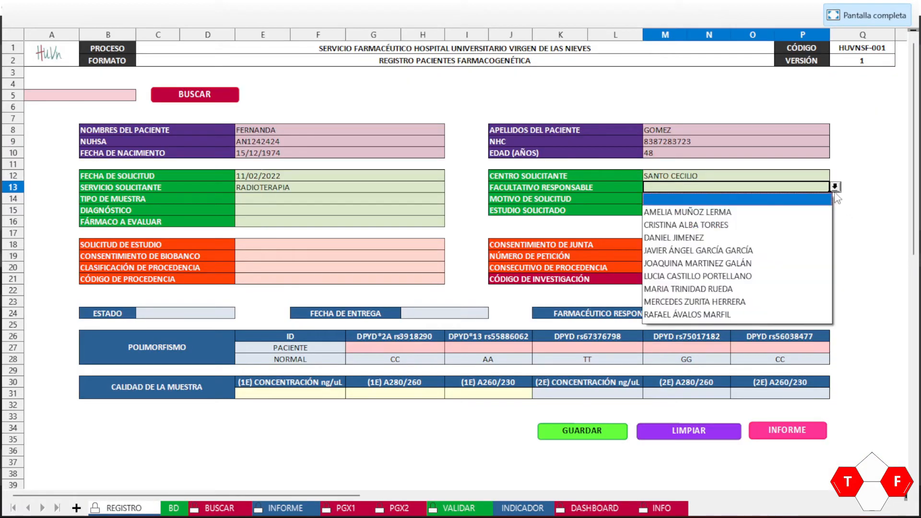
{"action": "left_click", "coordinate": [694, 234]}
{"action": "left_click", "coordinate": [314, 198]}
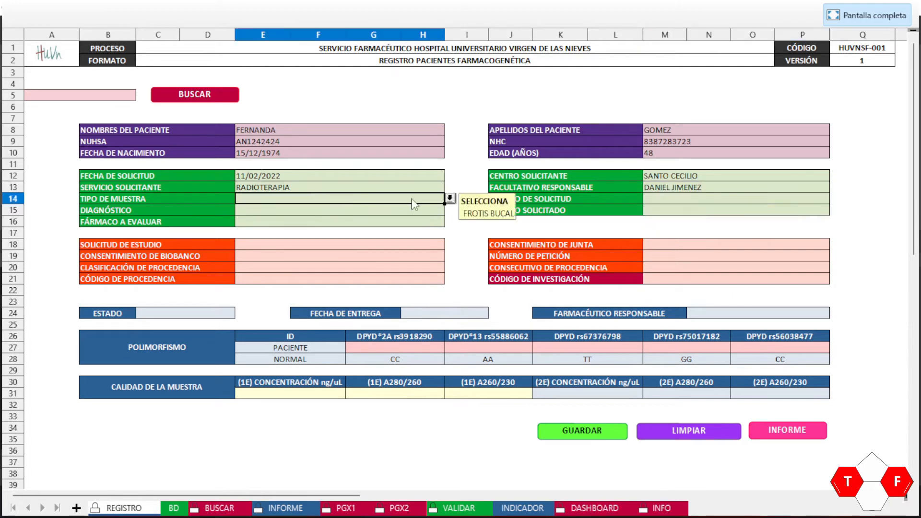
{"action": "left_click", "coordinate": [474, 509]}
{"action": "left_click", "coordinate": [430, 87]}
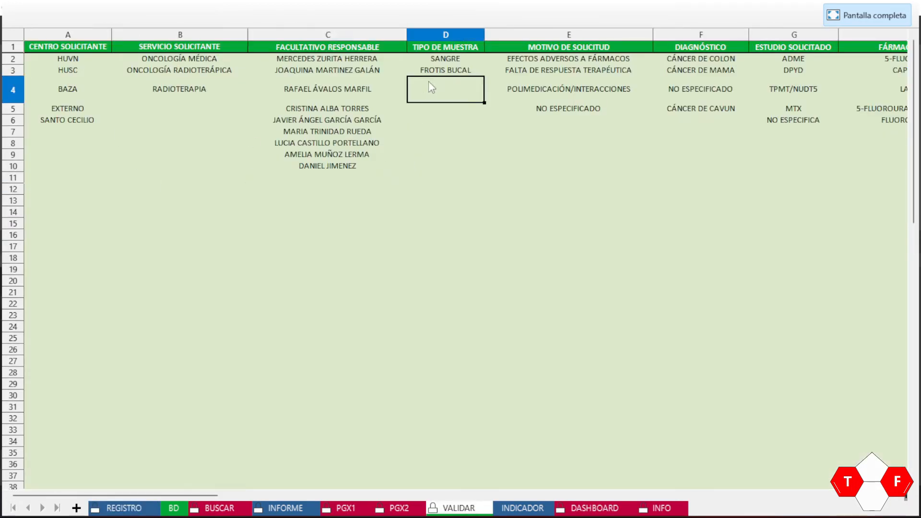
{"action": "type", "text": "ORINA"}
{"action": "key", "text": "Return"}
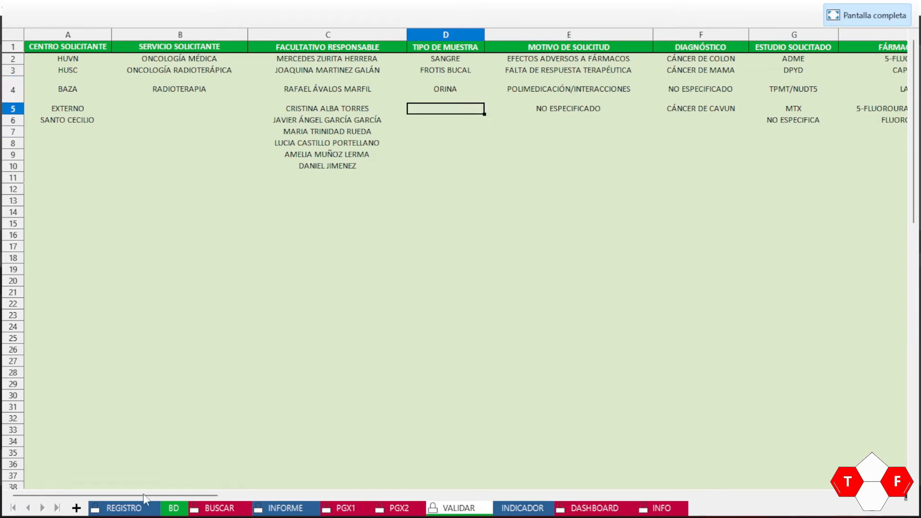
{"action": "left_click", "coordinate": [119, 510]}
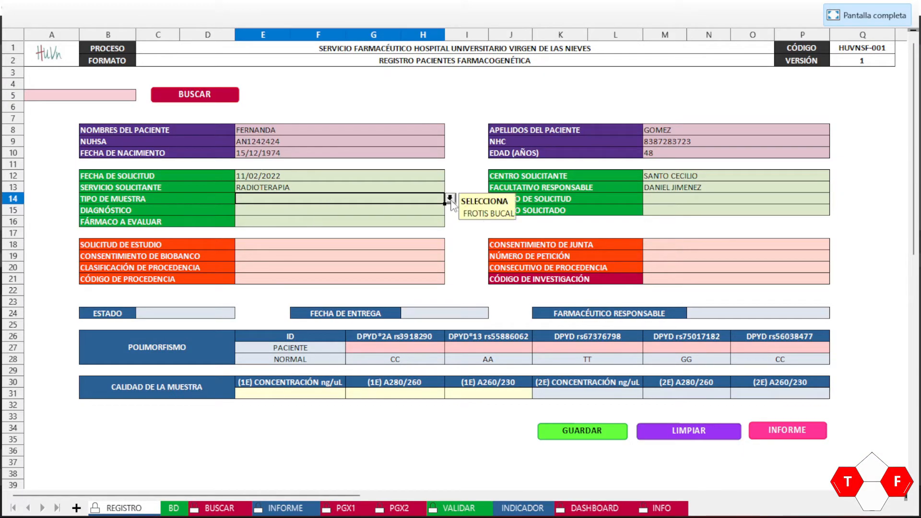
{"action": "left_click", "coordinate": [450, 198]}
{"action": "left_click", "coordinate": [298, 239]}
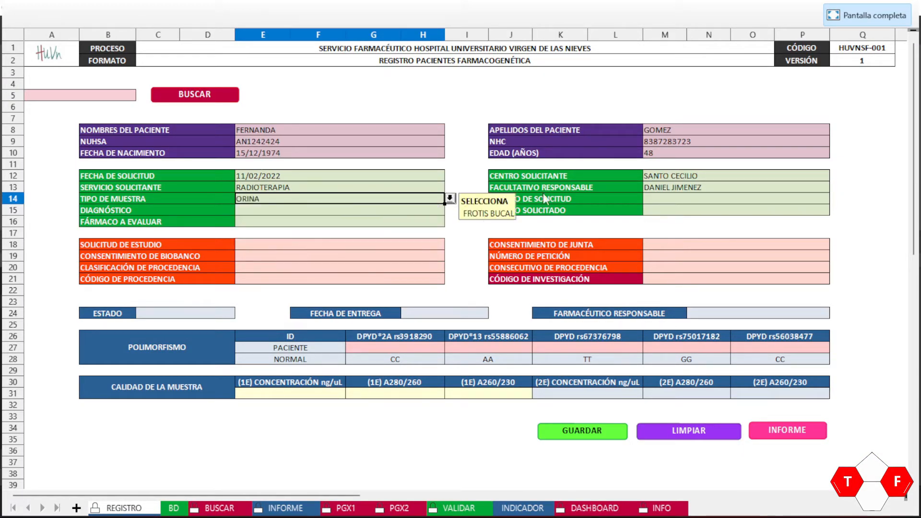
Step: Set the Motivo de solicitud to EFECTOS ADVERSOS A FÁRMACOS
{"action": "left_click", "coordinate": [699, 200]}
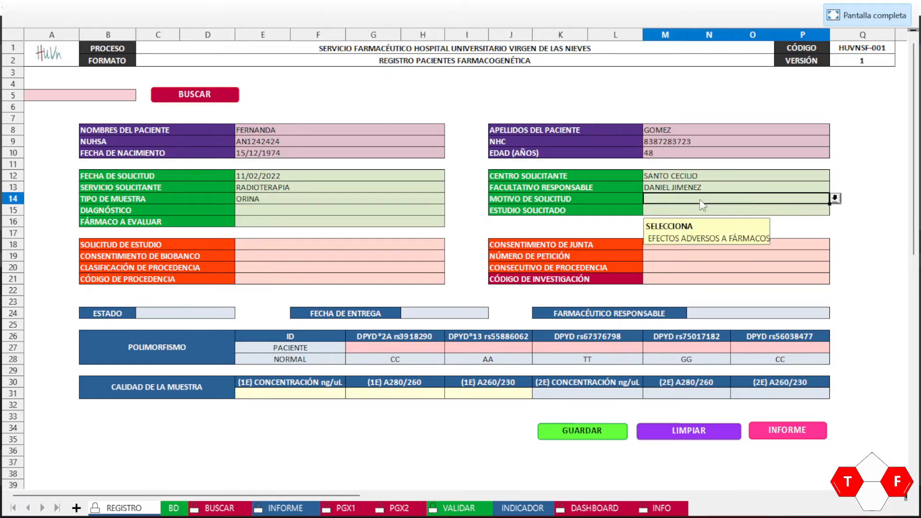
{"action": "left_click", "coordinate": [836, 199]}
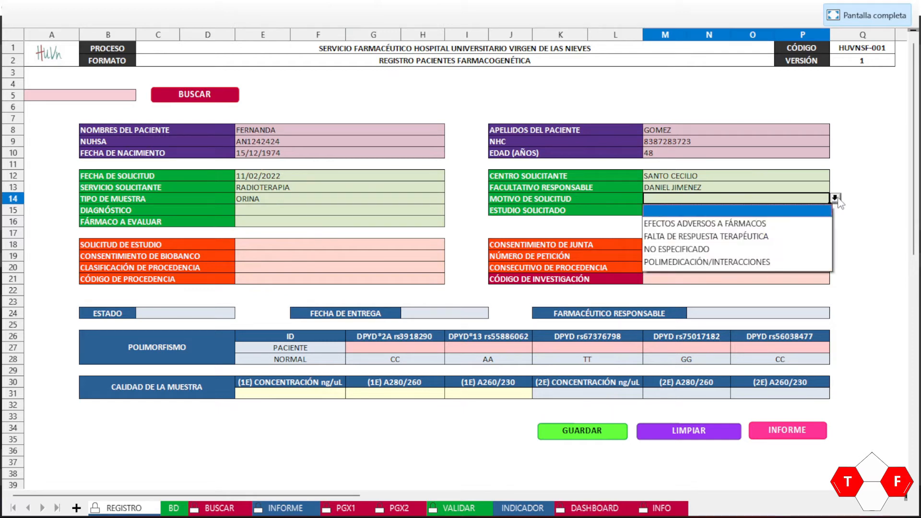
{"action": "left_click", "coordinate": [751, 227]}
{"action": "left_click", "coordinate": [290, 210]}
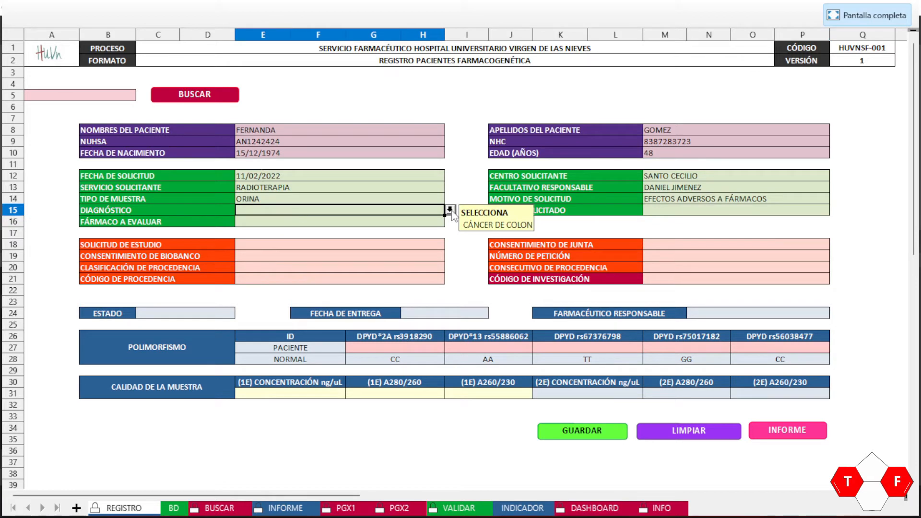
Step: Add CÁNCER DE PANCREAS below CÁNCER DE CAVUN in the VALIDAR diagnosis column
{"action": "left_click", "coordinate": [459, 507]}
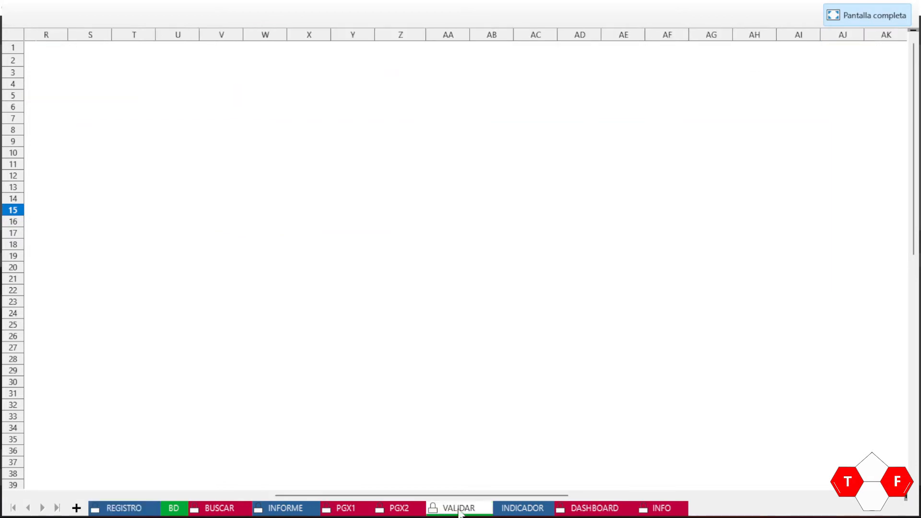
{"action": "key", "text": "Right"}
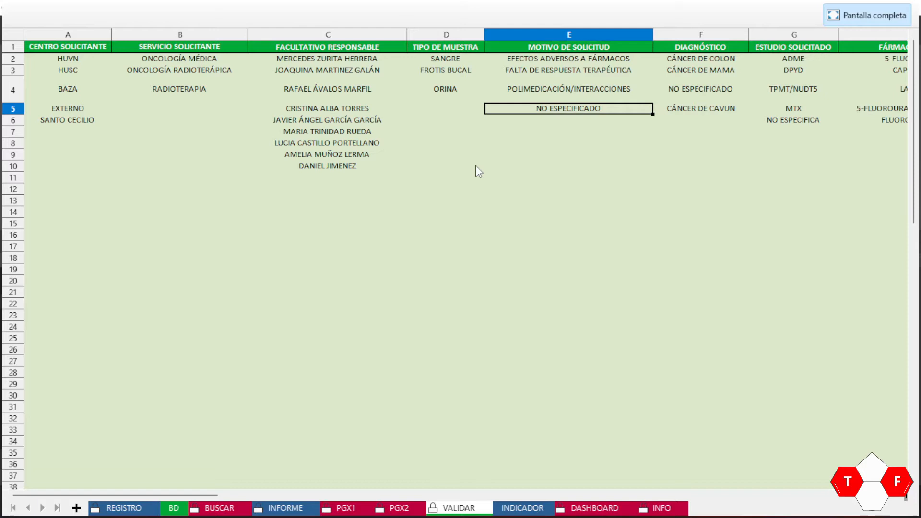
{"action": "key", "text": "Right"}
{"action": "key", "text": "Down"}
{"action": "type", "text": "CÁNCER DE PANCREAS"}
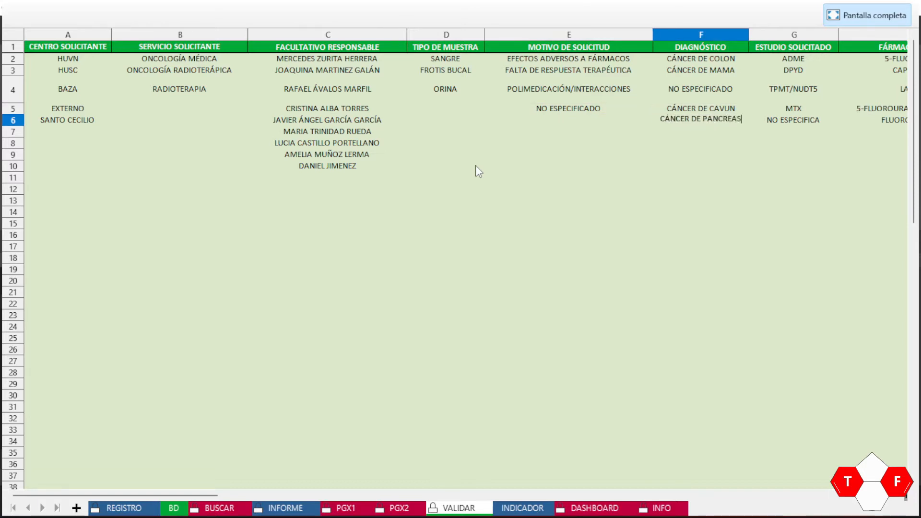
{"action": "key", "text": "Return"}
{"action": "key", "text": "Up"}
{"action": "key", "text": "Right"}
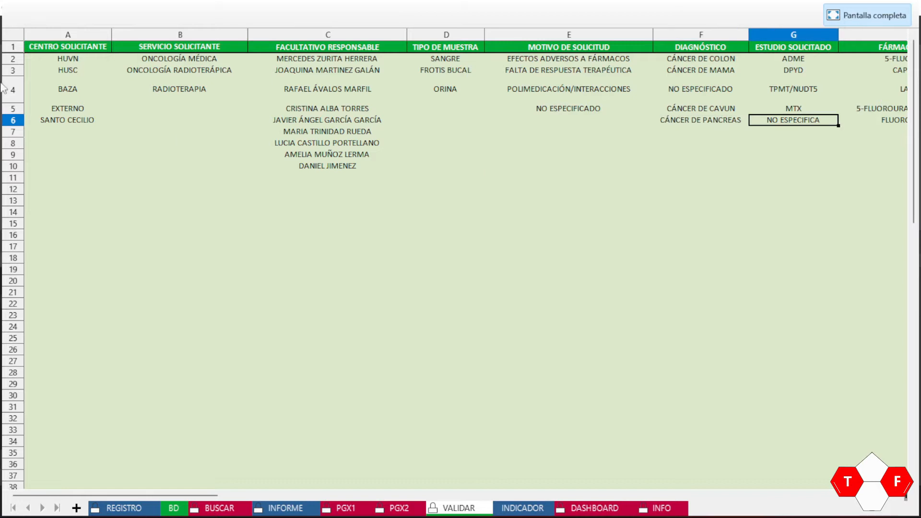
Step: Choose CÁNCER DE PANCREAS as the Diagnóstico on the REGISTRO form
{"action": "left_click", "coordinate": [144, 511]}
{"action": "left_click", "coordinate": [417, 210]}
{"action": "left_click", "coordinate": [450, 210]}
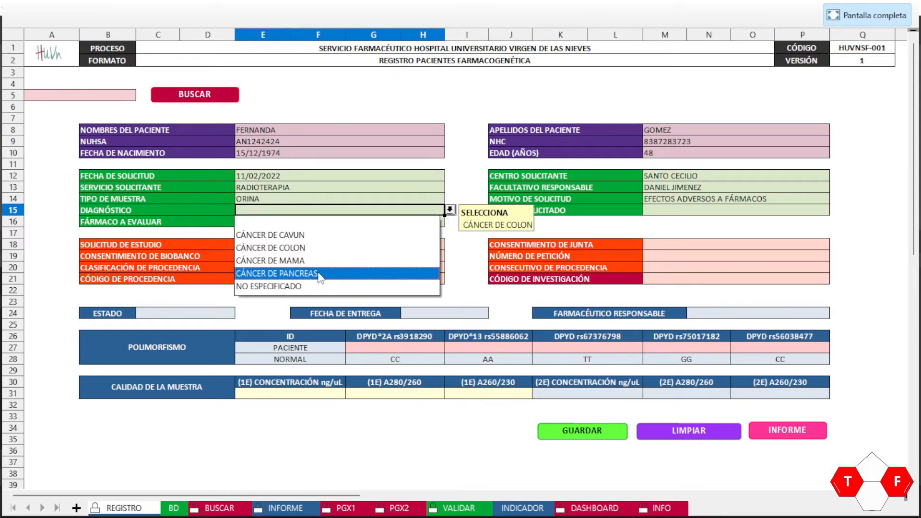
{"action": "left_click", "coordinate": [288, 273]}
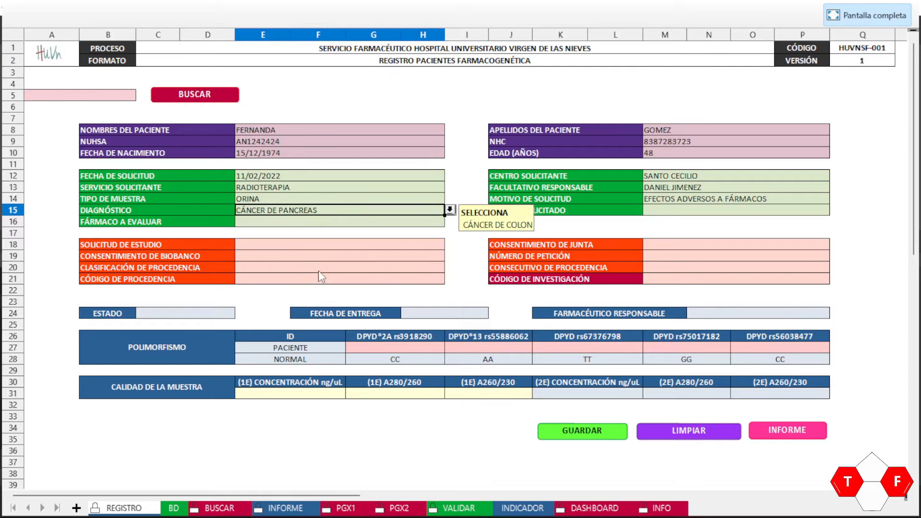
{"action": "left_click", "coordinate": [298, 225]}
Step: Add PARACETAMOL below FLUOROPIRIMIDINAS in the VALIDAR drug-to-evaluate list
{"action": "left_click", "coordinate": [450, 221]}
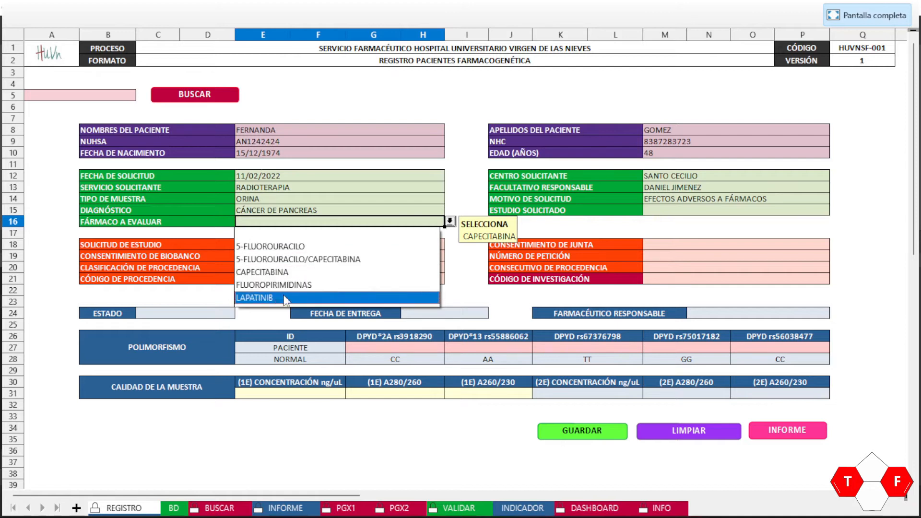
{"action": "left_click", "coordinate": [174, 510]}
{"action": "left_click", "coordinate": [178, 510]}
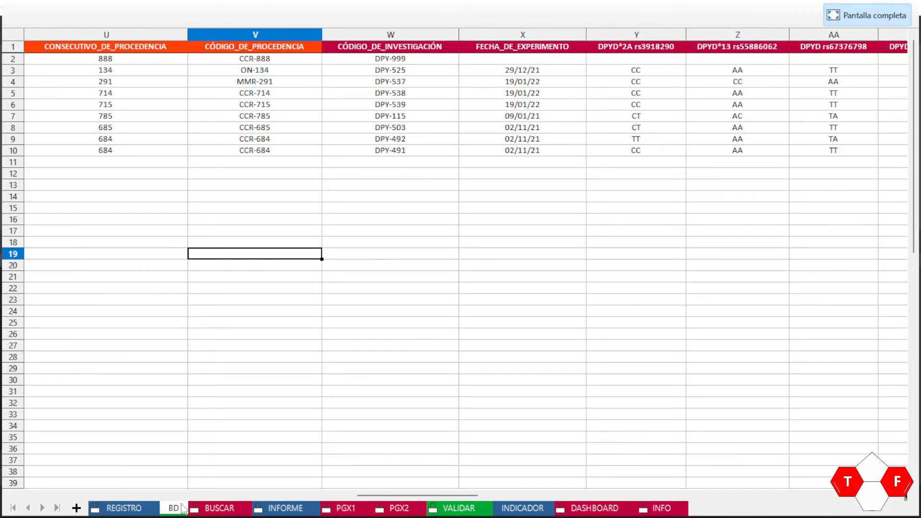
{"action": "left_click", "coordinate": [444, 511]}
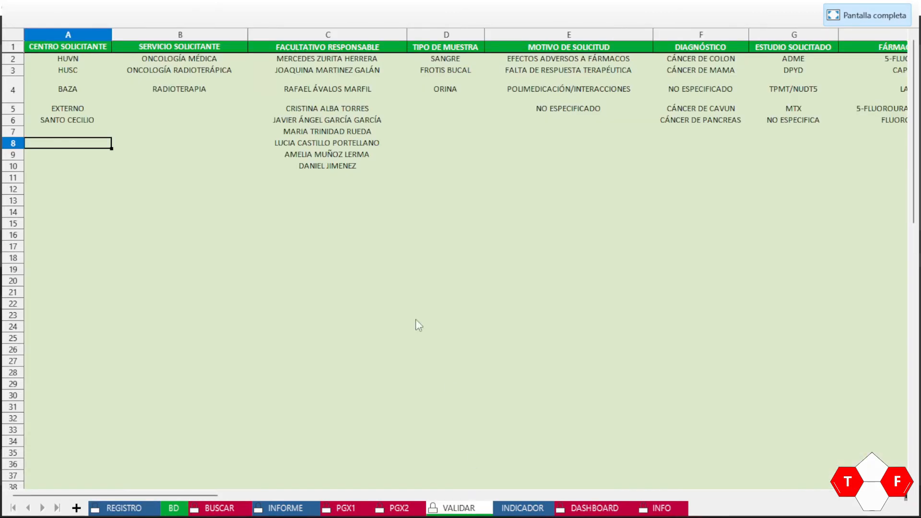
{"action": "left_click", "coordinate": [605, 132]}
{"action": "key", "text": "Right"}
{"action": "key", "text": "Right"}
{"action": "key", "text": "Right"}
{"action": "key", "text": "Right"}
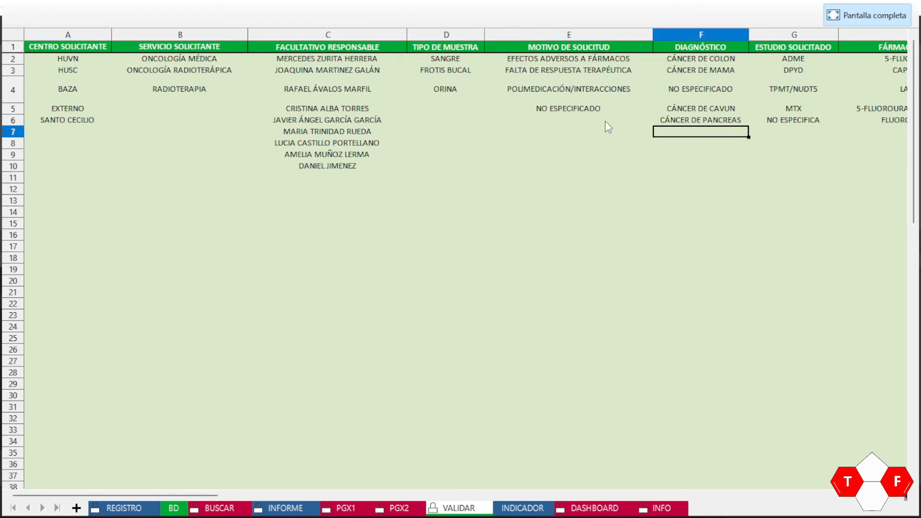
{"action": "key", "text": "Left"}
{"action": "left_click", "coordinate": [697, 37]}
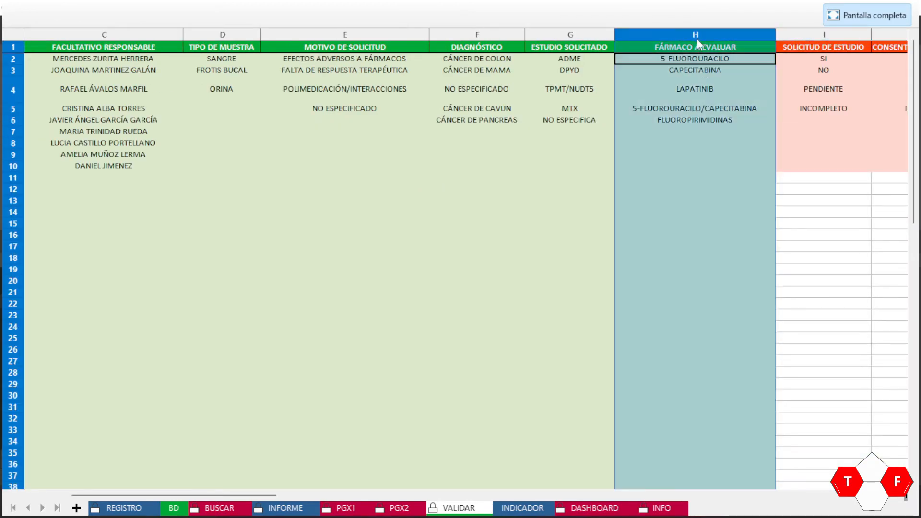
{"action": "left_click", "coordinate": [702, 56]}
{"action": "left_click", "coordinate": [710, 131]}
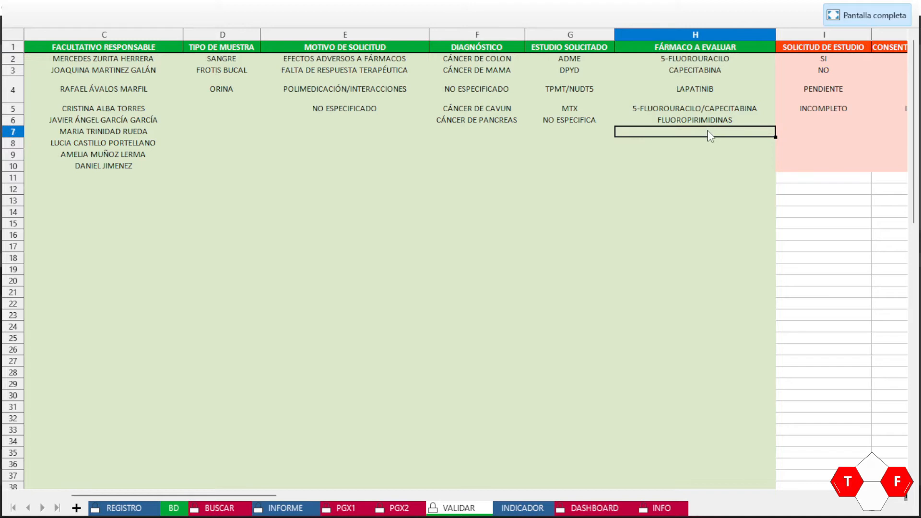
{"action": "type", "text": "PARA"}
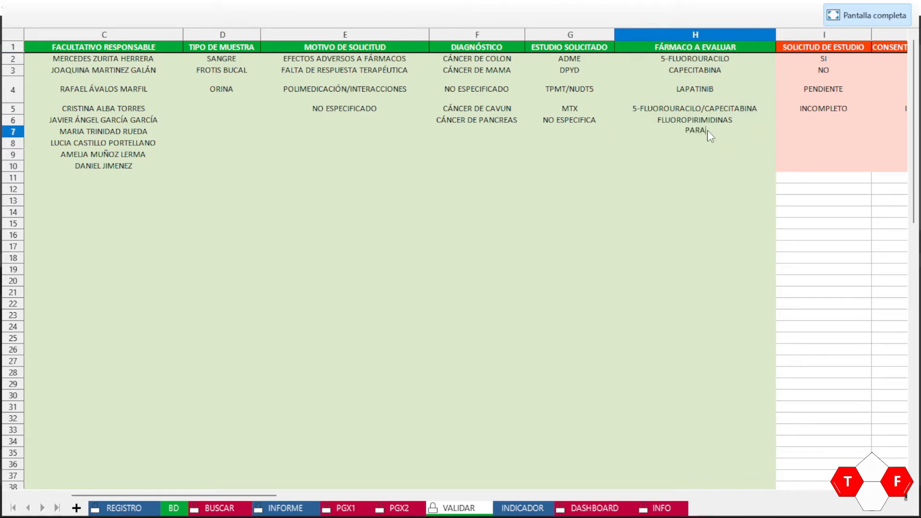
{"action": "type", "text": "CETAMOL"}
{"action": "key", "text": "Return"}
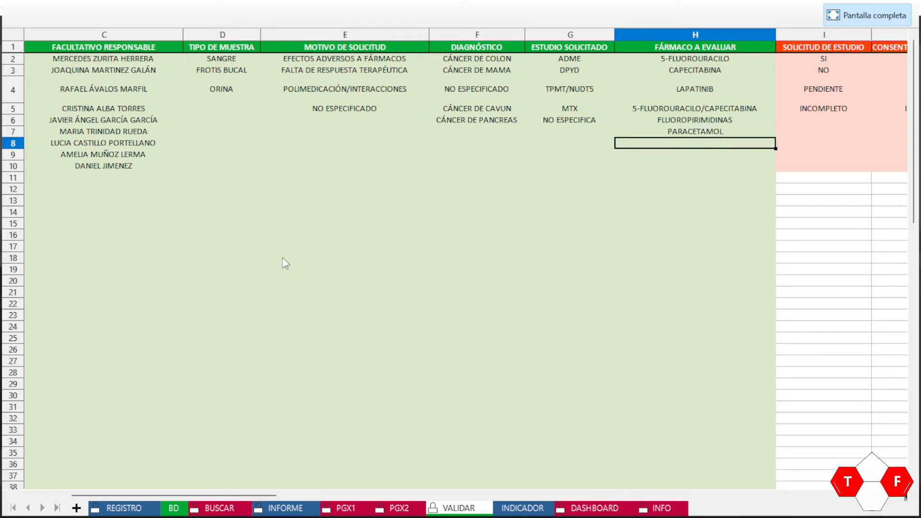
Step: On REGISTRO, choose PARACETAMOL as the drug to evaluate and DPYD as the requested study
{"action": "left_click", "coordinate": [120, 509]}
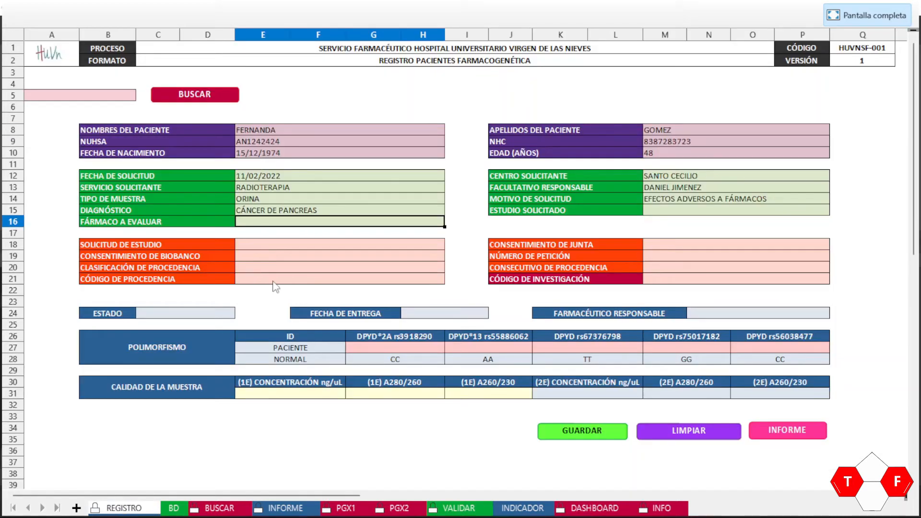
{"action": "left_click", "coordinate": [423, 223]}
{"action": "left_click", "coordinate": [450, 221]}
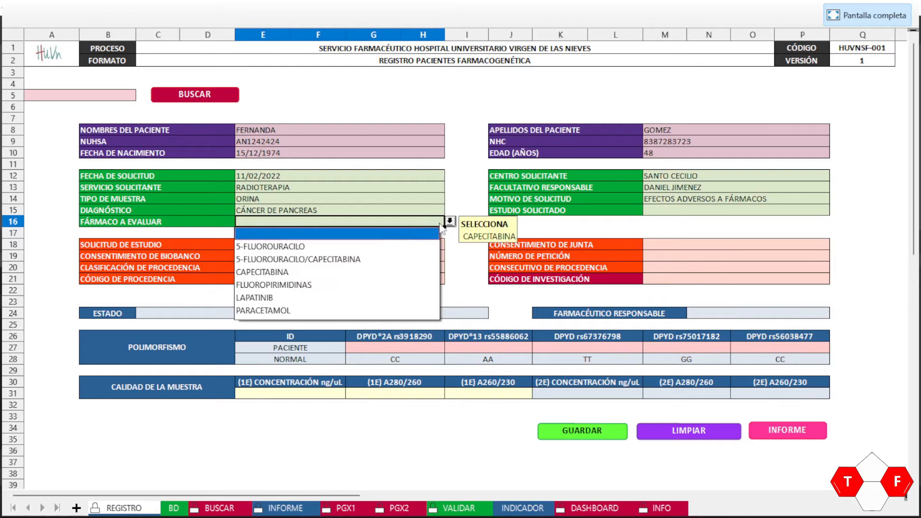
{"action": "left_click", "coordinate": [263, 311]}
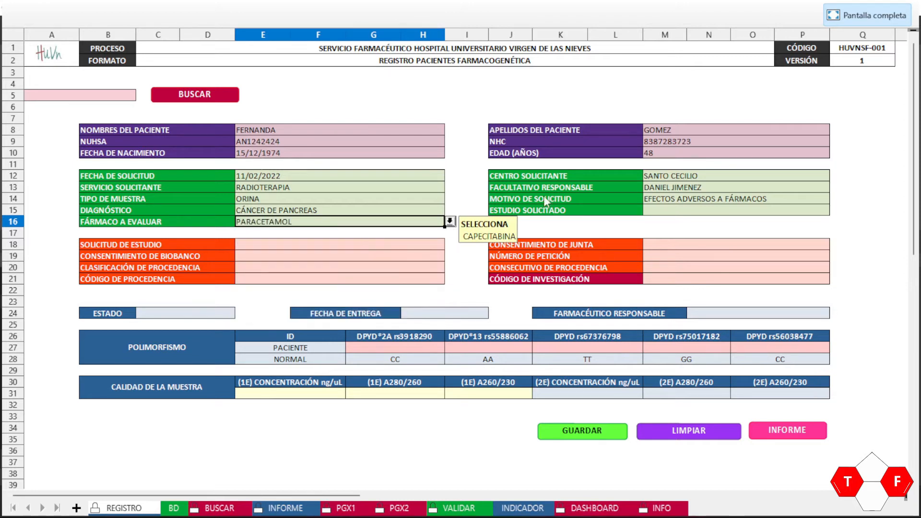
{"action": "left_click", "coordinate": [673, 210]}
{"action": "left_click", "coordinate": [835, 210]}
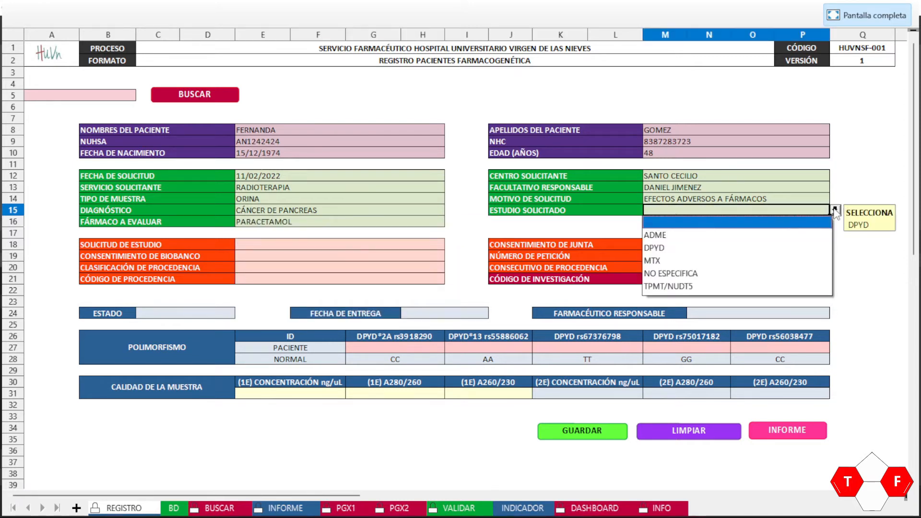
{"action": "left_click", "coordinate": [682, 248]}
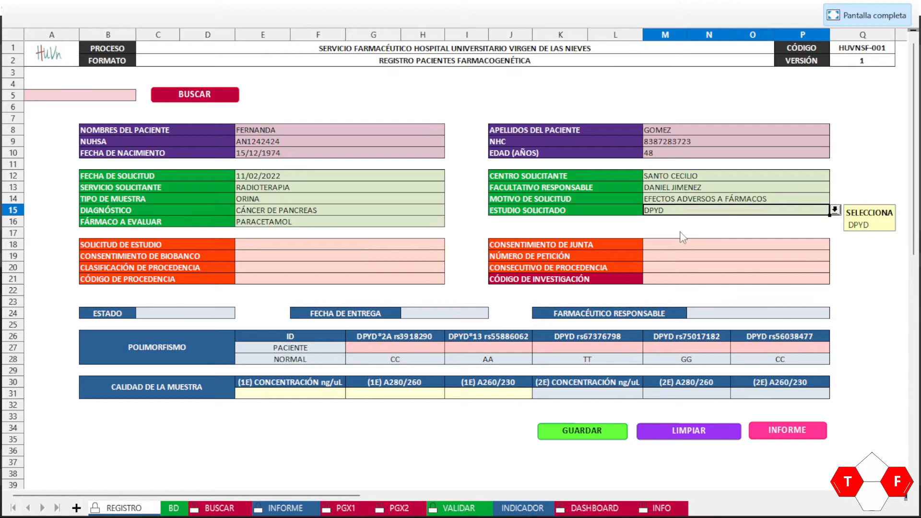
Step: Set SOLICITUD DE ESTUDIO to SI
{"action": "left_click", "coordinate": [311, 245]}
{"action": "left_click", "coordinate": [457, 247]}
{"action": "left_click", "coordinate": [439, 245]}
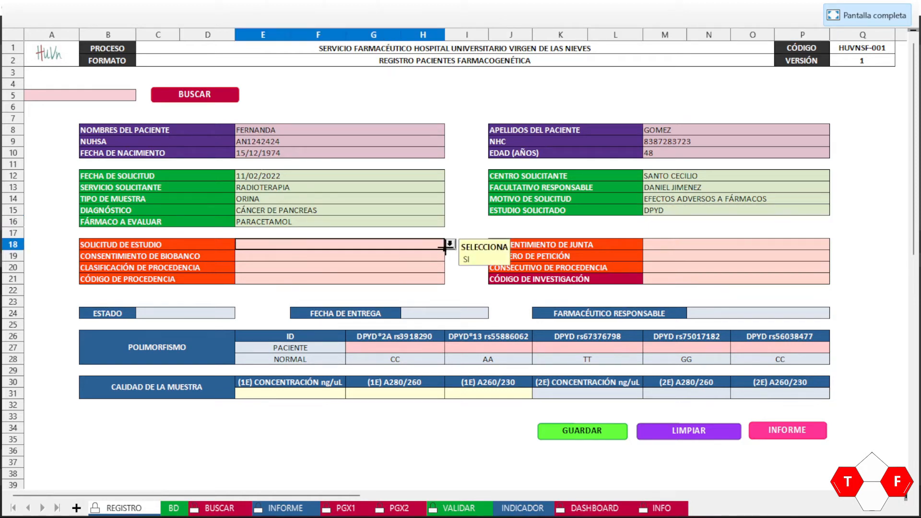
{"action": "left_click", "coordinate": [449, 245]}
{"action": "left_click", "coordinate": [277, 256]}
Step: Add test value XXX to the VALIDAR study-request list and pick it on the form
{"action": "left_click", "coordinate": [457, 508]}
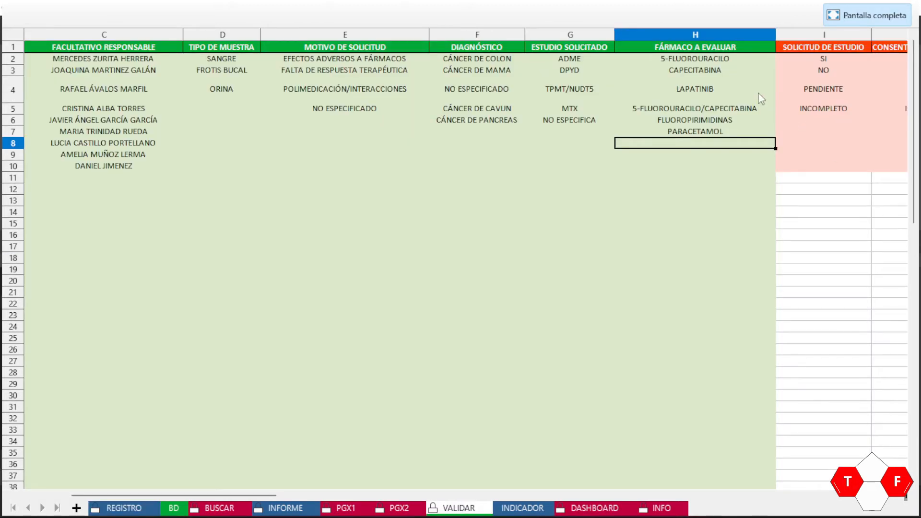
{"action": "key", "text": "Right"}
{"action": "key", "text": "Right"}
{"action": "key", "text": "Right"}
{"action": "key", "text": "Right"}
{"action": "key", "text": "Right"}
{"action": "key", "text": "Right"}
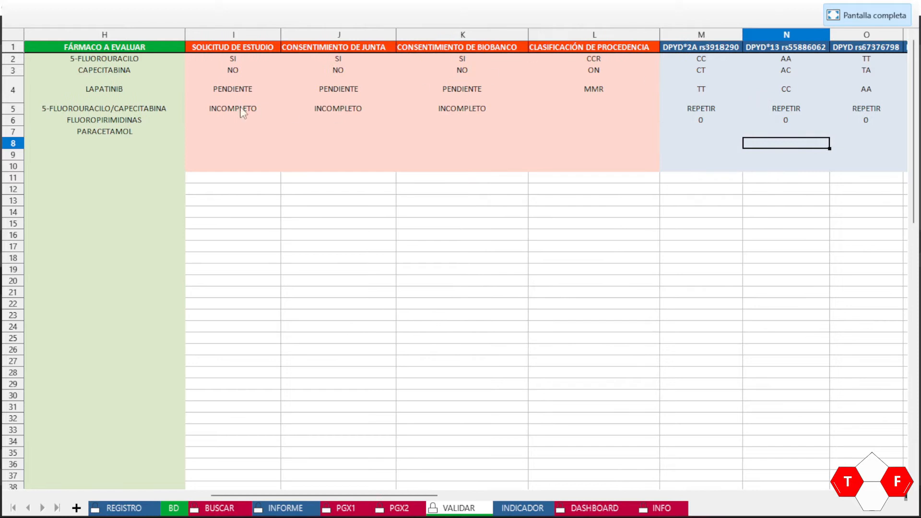
{"action": "left_click", "coordinate": [223, 59]}
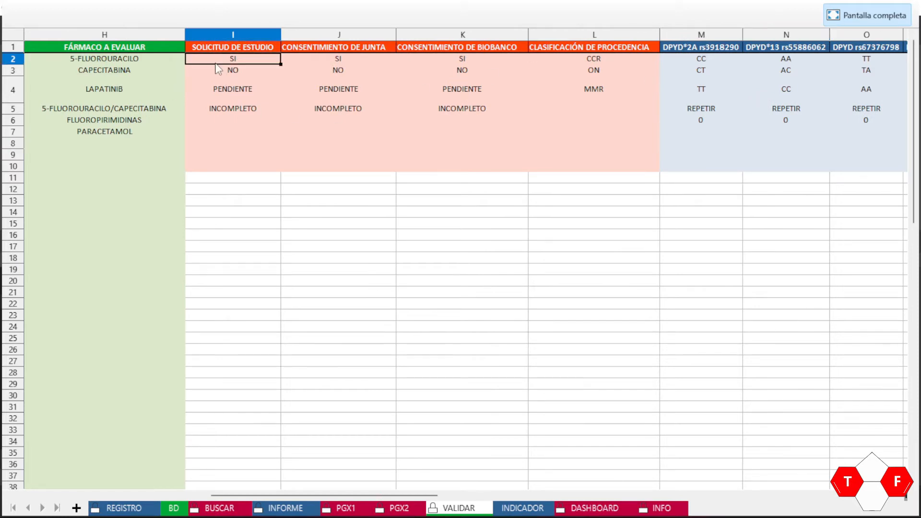
{"action": "left_click_drag", "start_coordinate": [214, 61], "coordinate": [606, 169]}
{"action": "left_click", "coordinate": [587, 144]}
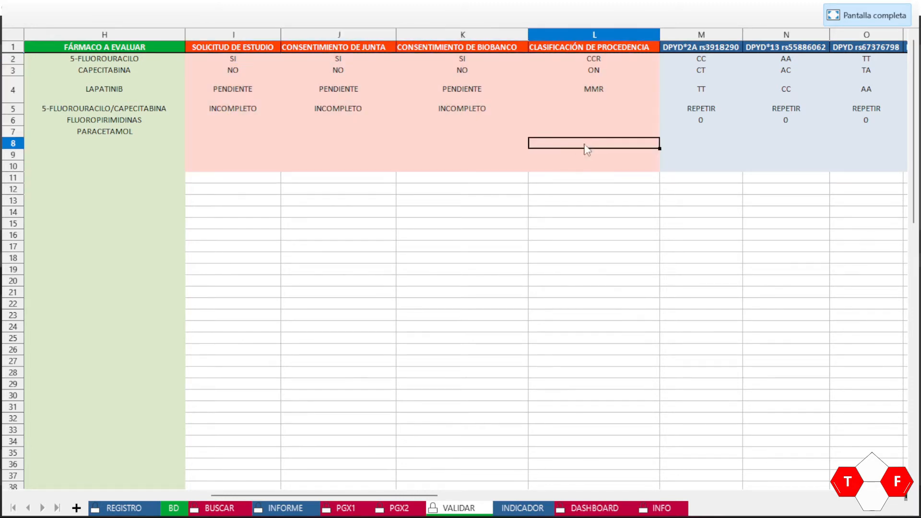
{"action": "left_click", "coordinate": [234, 122]}
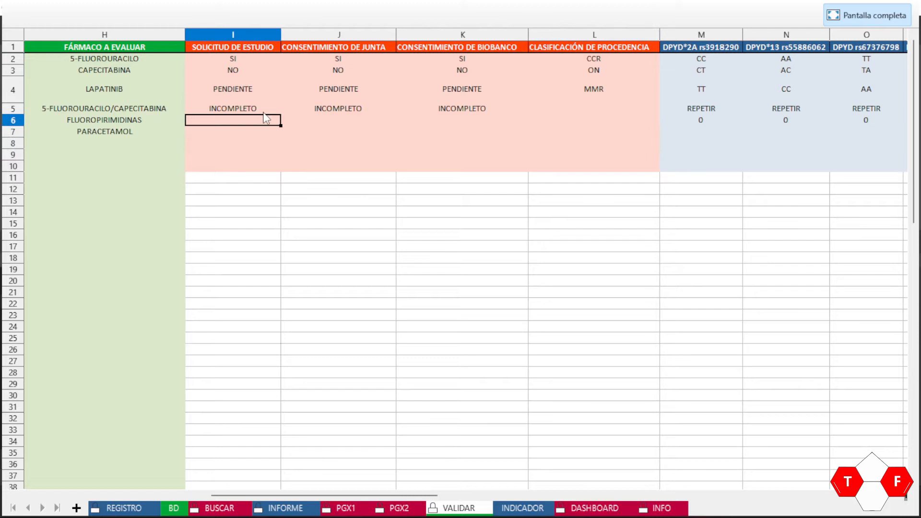
{"action": "key", "text": "Down"}
{"action": "key", "text": "Down"}
{"action": "key", "text": "Down"}
{"action": "key", "text": "Down"}
{"action": "key", "text": "Down"}
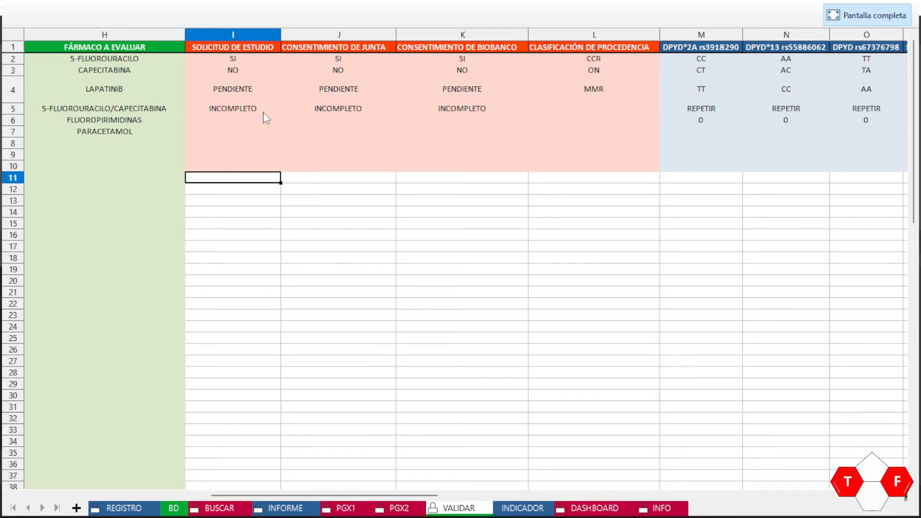
{"action": "key", "text": "Up"}
{"action": "key", "text": "Up"}
{"action": "key", "text": "Up"}
{"action": "key", "text": "Up"}
{"action": "key", "text": "Up"}
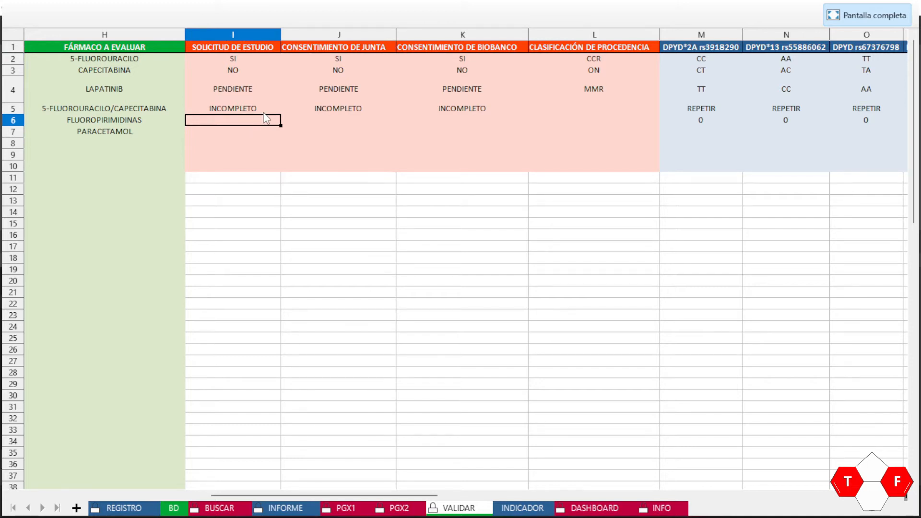
{"action": "type", "text": "XX"}
{"action": "key", "text": "Return"}
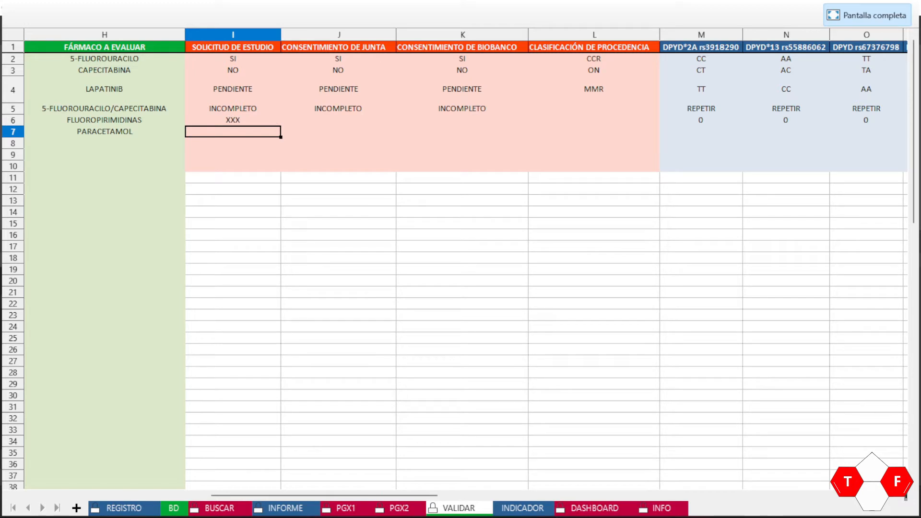
{"action": "left_click", "coordinate": [124, 508]}
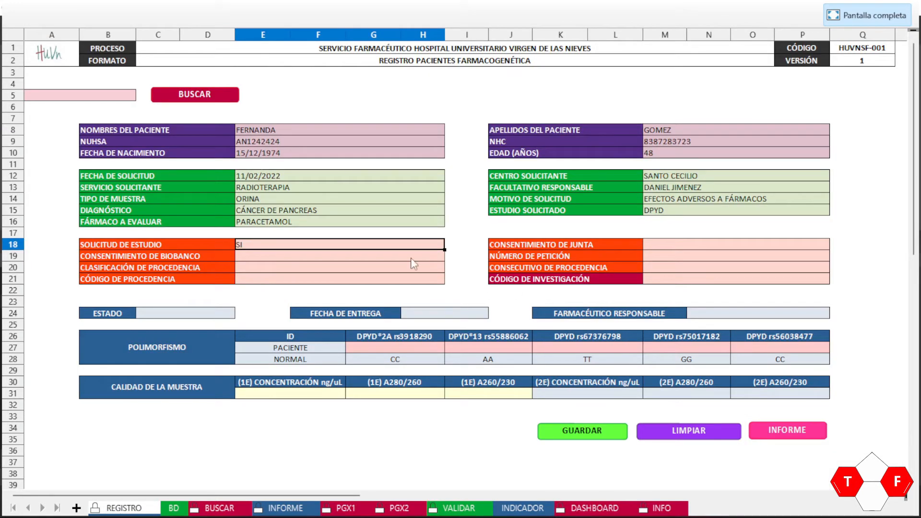
{"action": "left_click", "coordinate": [450, 244]}
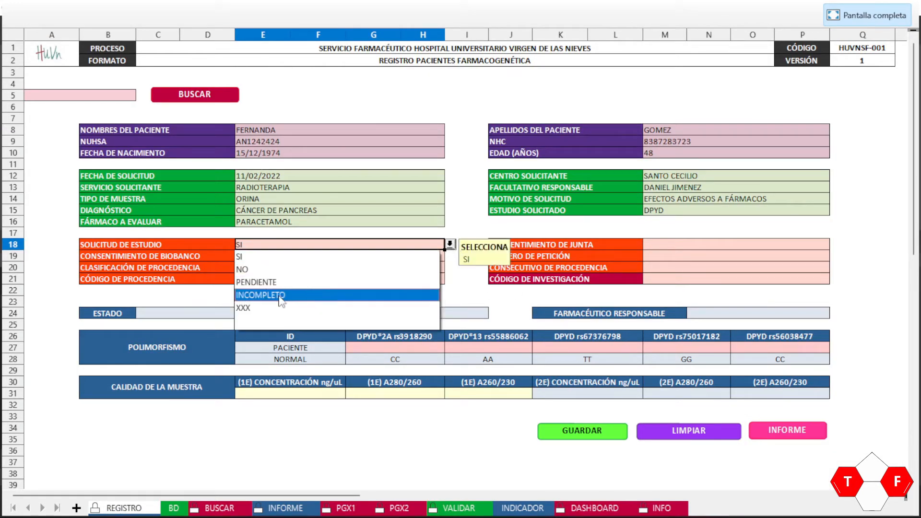
{"action": "left_click", "coordinate": [265, 308]}
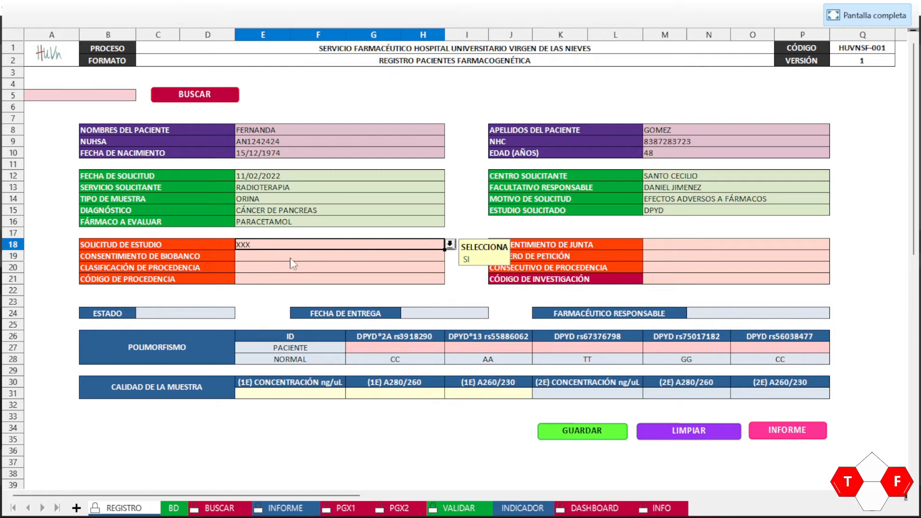
Step: Enter YYY in VALIDAR I12 and check that the form's study-request list doesn't offer it
{"action": "left_click", "coordinate": [454, 511]}
{"action": "left_click", "coordinate": [249, 193]}
{"action": "type", "text": "YYY"}
{"action": "key", "text": "Return"}
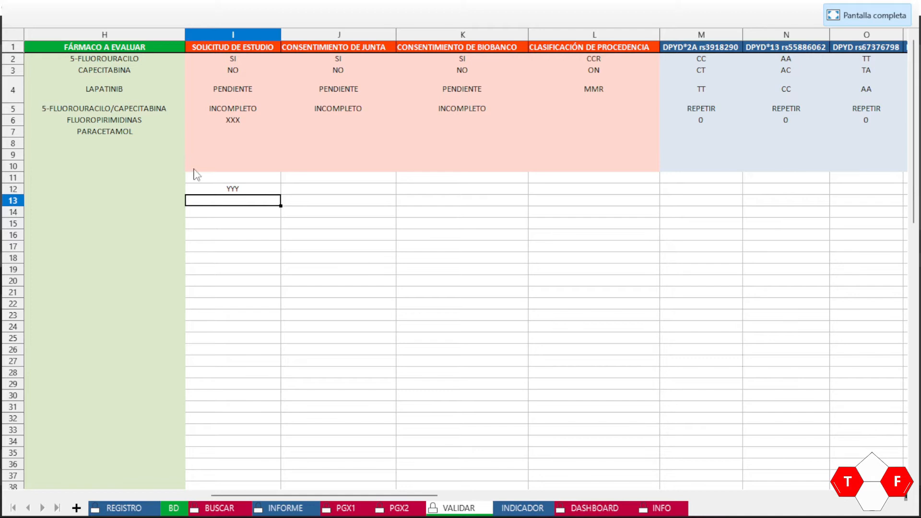
{"action": "left_click", "coordinate": [118, 509]}
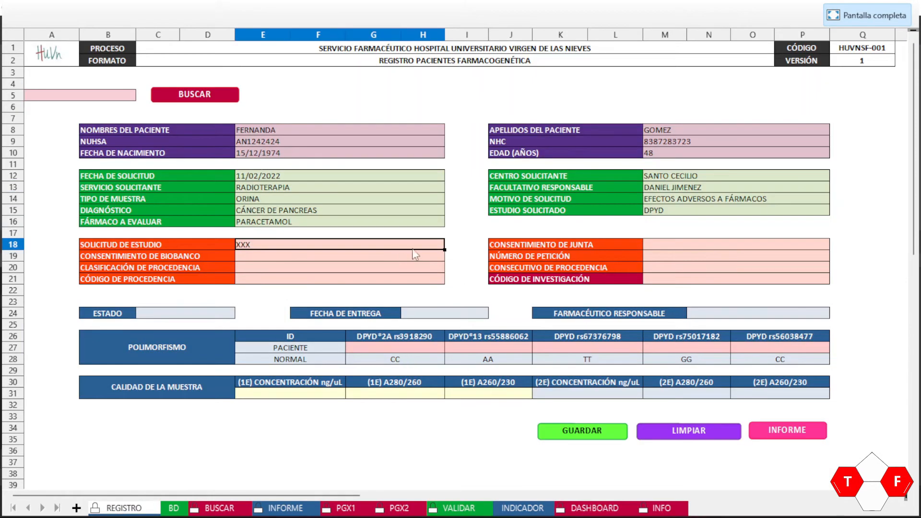
{"action": "left_click", "coordinate": [430, 248]}
{"action": "left_click", "coordinate": [451, 245]}
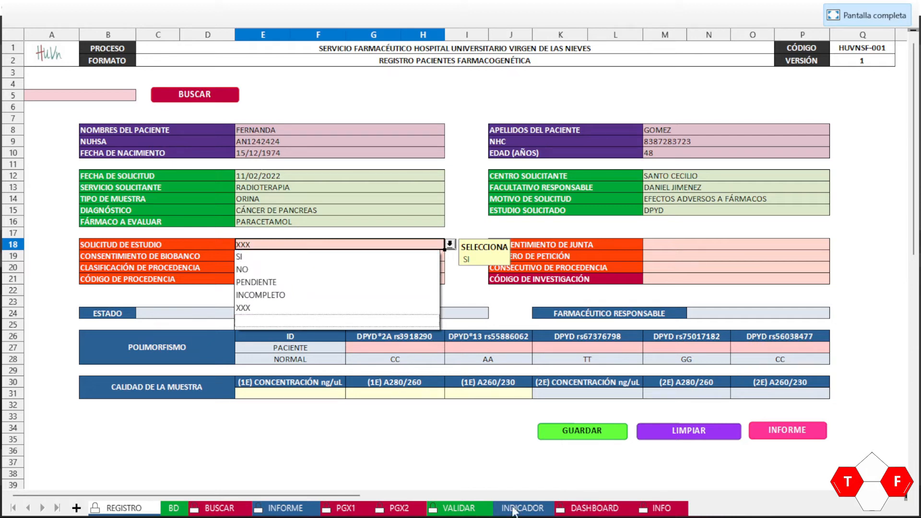
{"action": "left_click", "coordinate": [460, 509]}
{"action": "left_click", "coordinate": [455, 498]}
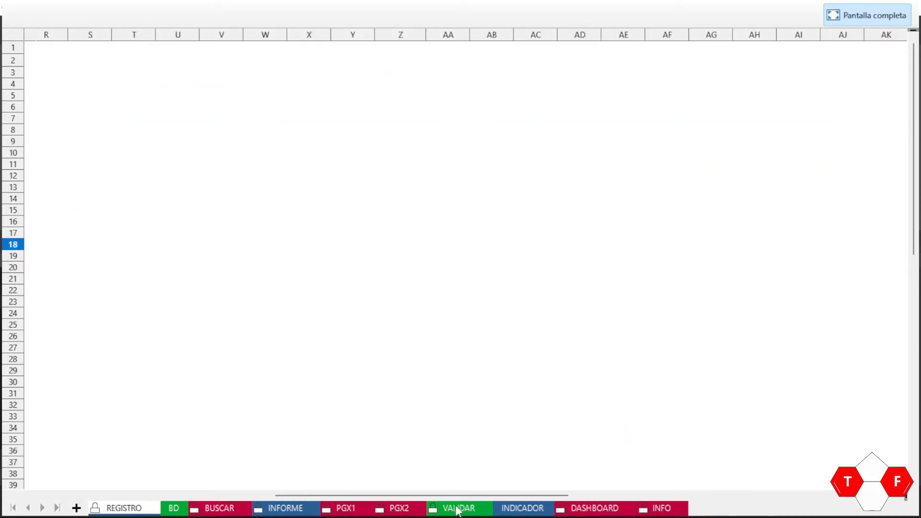
{"action": "left_click", "coordinate": [459, 509]}
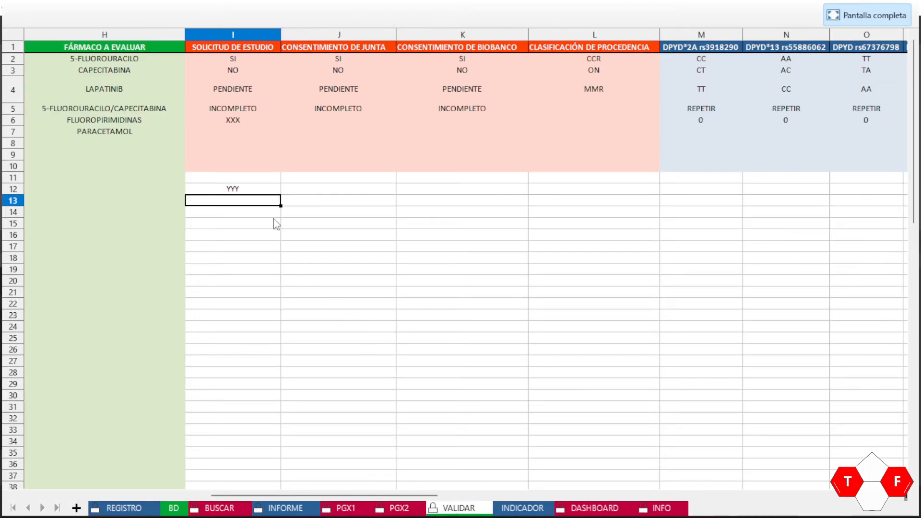
{"action": "left_click", "coordinate": [243, 191]}
Step: Delete the XXX and YYY test entries from VALIDAR I6:I12
{"action": "left_click_drag", "start_coordinate": [230, 124], "coordinate": [232, 198]}
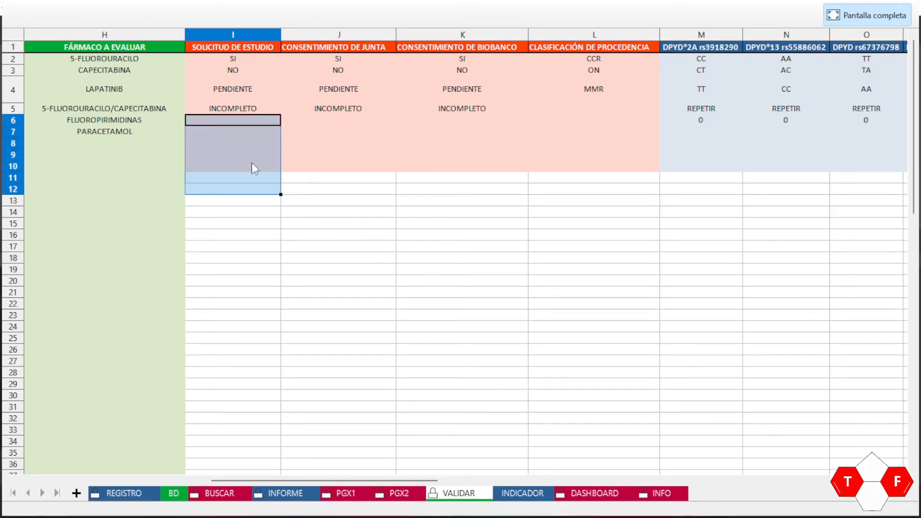
{"action": "key", "text": "Delete"}
{"action": "left_click", "coordinate": [233, 123]}
{"action": "key", "text": "Right"}
{"action": "key", "text": "Left"}
{"action": "key", "text": "Left"}
{"action": "key", "text": "Left"}
{"action": "key", "text": "Left"}
{"action": "key", "text": "Left"}
{"action": "key", "text": "Left"}
{"action": "key", "text": "Left"}
{"action": "key", "text": "Left"}
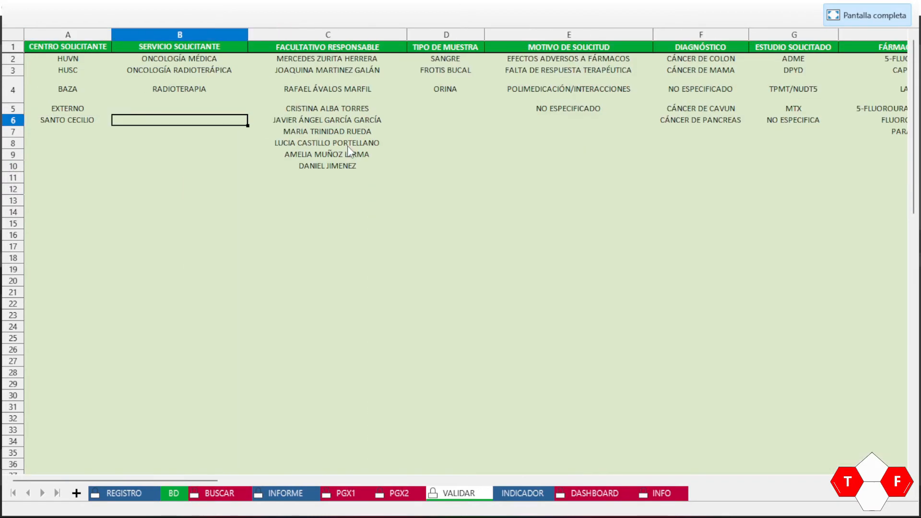
{"action": "left_click", "coordinate": [124, 494]}
{"action": "left_click_drag", "start_coordinate": [432, 481], "coordinate": [178, 481]}
{"action": "type", "text": "SI"}
{"action": "key", "text": "Right"}
{"action": "key", "text": "Right"}
{"action": "key", "text": "Right"}
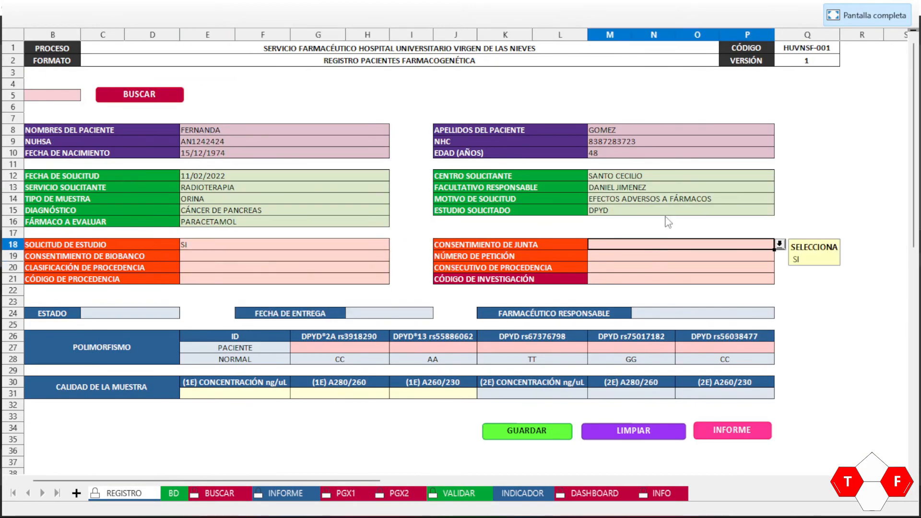
{"action": "type", "text": "SI"}
{"action": "key", "text": "Down"}
{"action": "key", "text": "Left"}
{"action": "key", "text": "Left"}
{"action": "key", "text": "Left"}
{"action": "type", "text": "SI"}
{"action": "key", "text": "Right"}
{"action": "key", "text": "Right"}
{"action": "key", "text": "Right"}
{"action": "key", "text": "Down"}
Step: Enter the procedure origin code CCR with consecutive number 4235345
{"action": "key", "text": "Left"}
{"action": "key", "text": "Left"}
{"action": "key", "text": "Left"}
{"action": "type", "text": "CCR"}
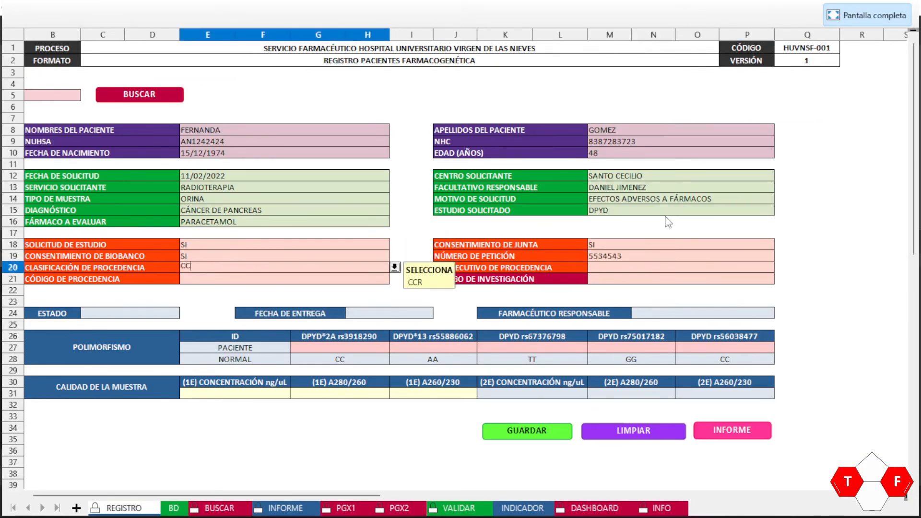
{"action": "key", "text": "Right"}
{"action": "key", "text": "Right"}
{"action": "key", "text": "Right"}
{"action": "type", "text": "4235345"}
{"action": "key", "text": "Down"}
{"action": "key", "text": "Left"}
{"action": "key", "text": "Left"}
{"action": "key", "text": "Left"}
Step: Set the investigation code to DPY-995
{"action": "key", "text": "Right"}
{"action": "key", "text": "Right"}
{"action": "key", "text": "Right"}
{"action": "type", "text": "DPDY"}
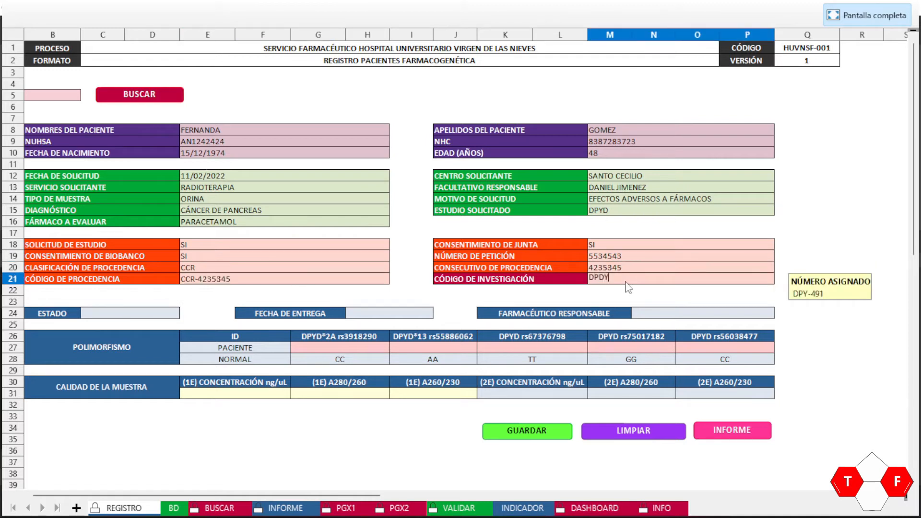
{"action": "key", "text": "Down"}
{"action": "key", "text": "Down"}
{"action": "key", "text": "Down"}
{"action": "key", "text": "Down"}
{"action": "key", "text": "Down"}
{"action": "key", "text": "Up"}
{"action": "key", "text": "Up"}
{"action": "key", "text": "Up"}
{"action": "key", "text": "Up"}
{"action": "key", "text": "Up"}
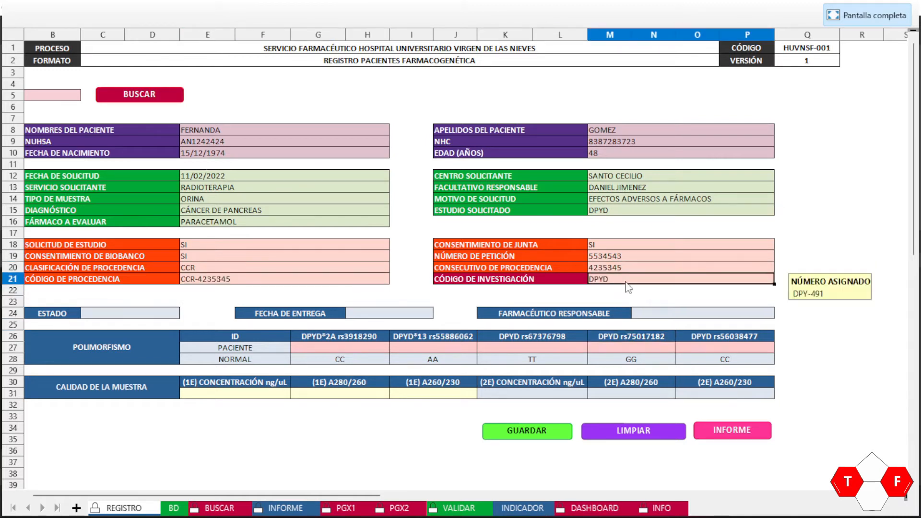
{"action": "double_click", "coordinate": [642, 275]}
{"action": "type", "text": "995"}
{"action": "left_click", "coordinate": [387, 268]}
{"action": "left_click", "coordinate": [415, 248]}
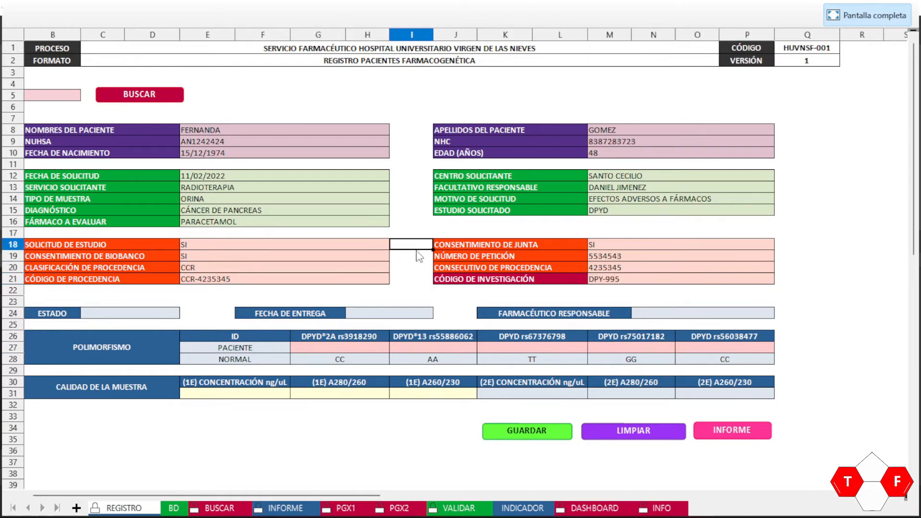
Step: Save the record to BD with the GUARDAR button, clearing the form, and open the BD sheet
{"action": "left_click", "coordinate": [517, 438]}
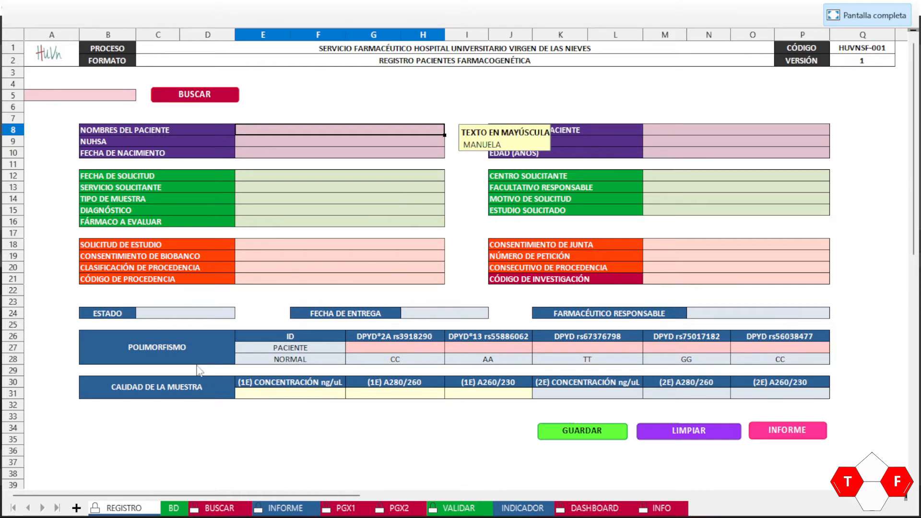
{"action": "left_click", "coordinate": [173, 509]}
Step: Enter 29/01/22 as the experiment date in cell X3 of the BD sheet
{"action": "key", "text": "Home"}
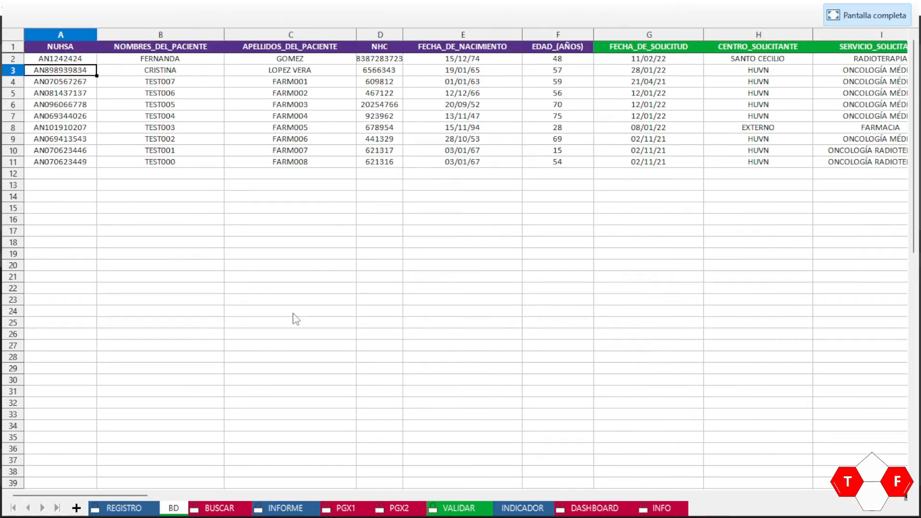
{"action": "key", "text": "Right"}
{"action": "key", "text": "Down"}
{"action": "key", "text": "Left"}
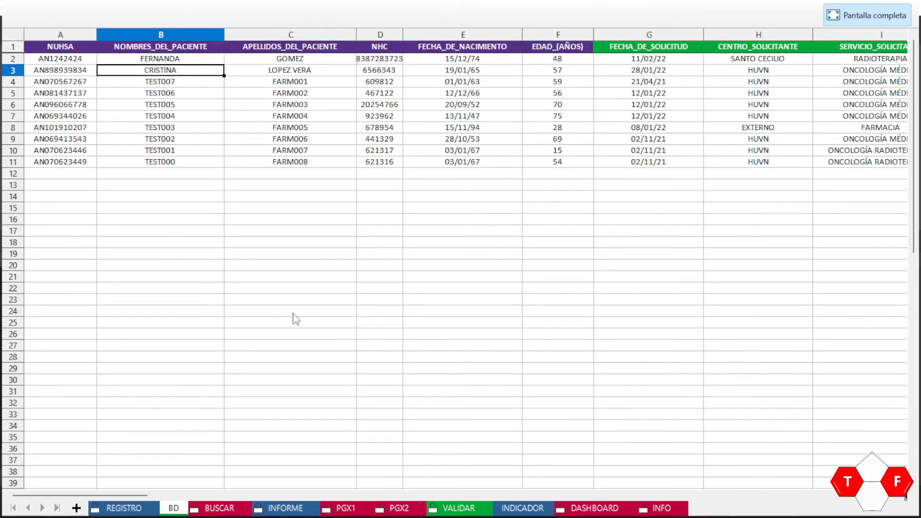
{"action": "key", "text": "Right"}
{"action": "key", "text": "Right"}
{"action": "key", "text": "Left"}
{"action": "key", "text": "Left"}
{"action": "key", "text": "Right"}
{"action": "key", "text": "Left"}
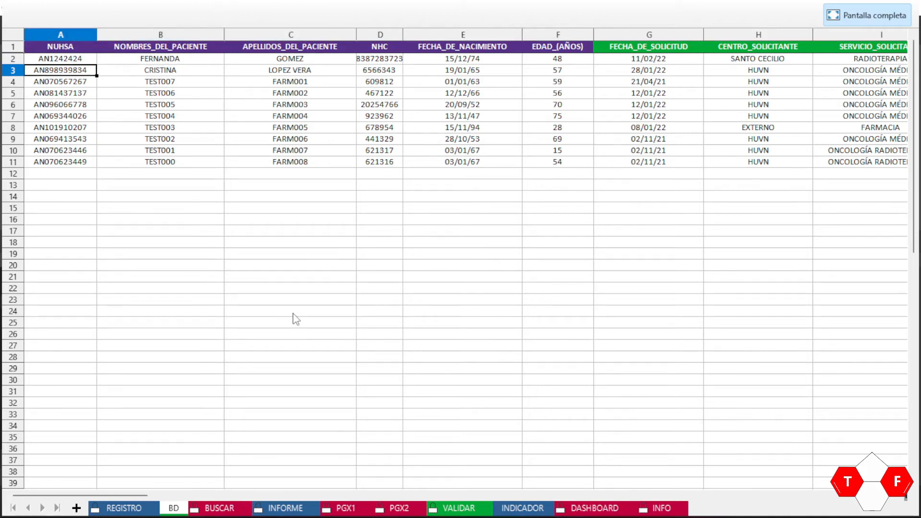
{"action": "key", "text": "Right"}
{"action": "key", "text": "Right"}
{"action": "key", "text": "Right"}
{"action": "key", "text": "Right"}
{"action": "key", "text": "Right"}
{"action": "key", "text": "Right"}
{"action": "key", "text": "Right"}
{"action": "key", "text": "Right"}
{"action": "key", "text": "Right"}
{"action": "key", "text": "Right"}
{"action": "key", "text": "Right"}
{"action": "key", "text": "Right"}
{"action": "key", "text": "Right"}
{"action": "key", "text": "Right"}
{"action": "key", "text": "Right"}
{"action": "key", "text": "Right"}
{"action": "key", "text": "Right"}
{"action": "key", "text": "Right"}
{"action": "key", "text": "Right"}
{"action": "key", "text": "Right"}
{"action": "key", "text": "Right"}
{"action": "key", "text": "Right"}
{"action": "key", "text": "Right"}
{"action": "key", "text": "Left"}
{"action": "key", "text": "Left"}
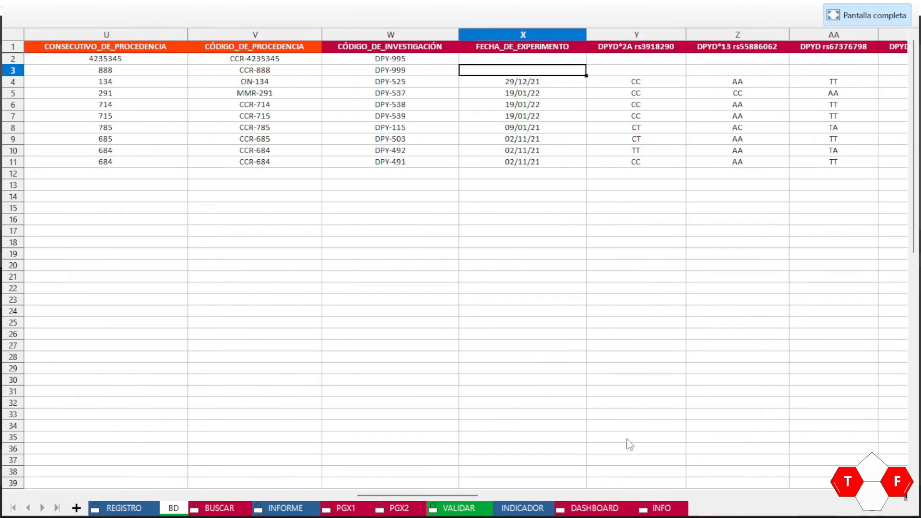
{"action": "type", "text": "2"}
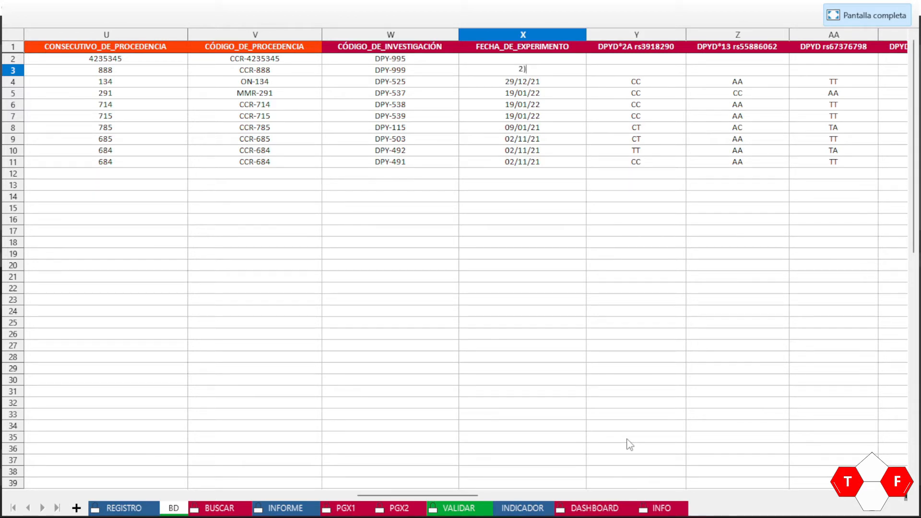
{"action": "type", "text": "9/01/2"}
{"action": "key", "text": "Return"}
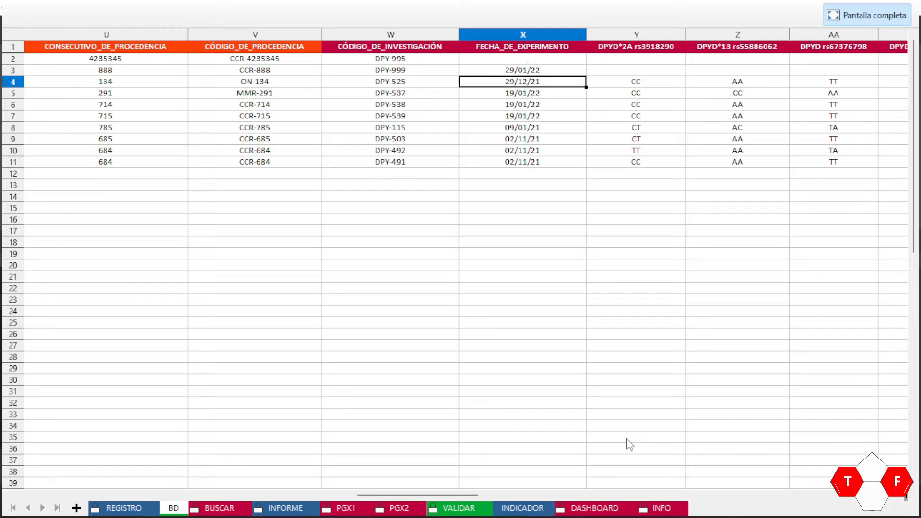
{"action": "key", "text": "Up"}
{"action": "key", "text": "Right"}
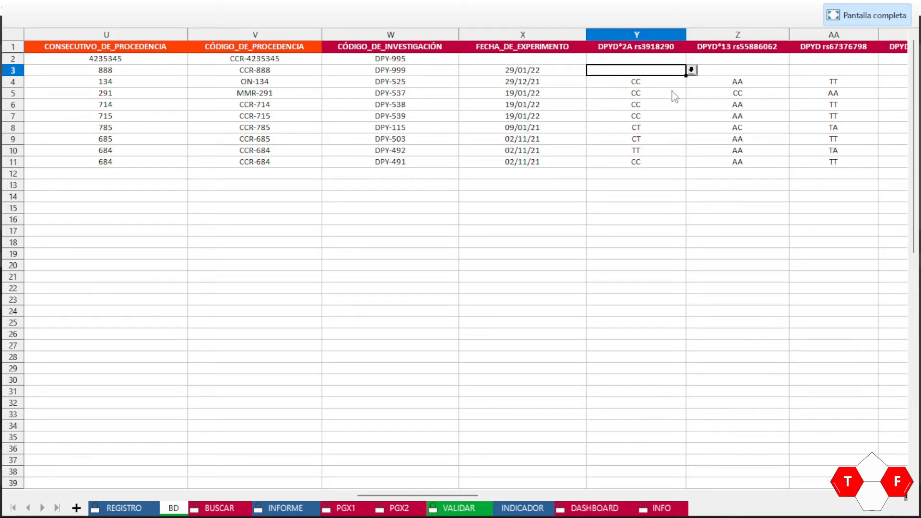
Step: Pick CC, AA and TA from the dropdowns of genotype cells Y3, Z3 and AA3
{"action": "key", "text": "Right"}
{"action": "key", "text": "Right"}
{"action": "key", "text": "Right"}
{"action": "key", "text": "Left"}
{"action": "key", "text": "Left"}
{"action": "key", "text": "Left"}
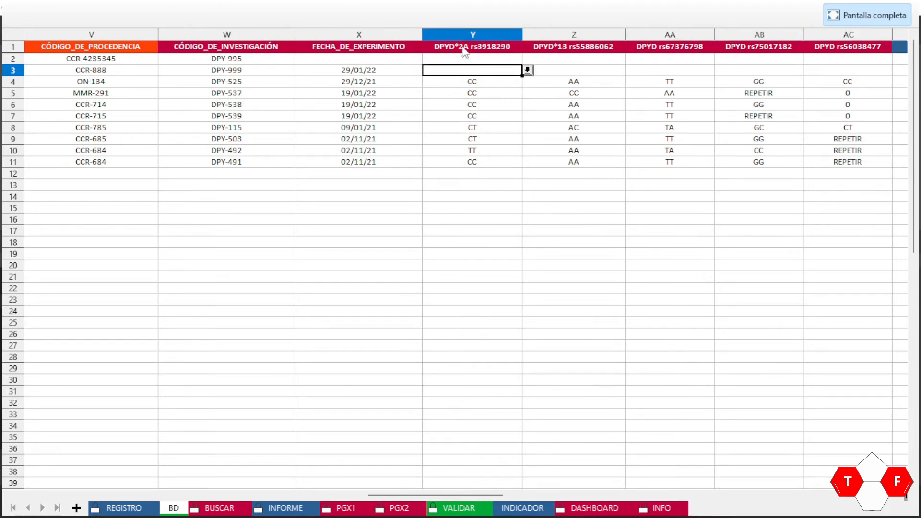
{"action": "left_click", "coordinate": [528, 70]}
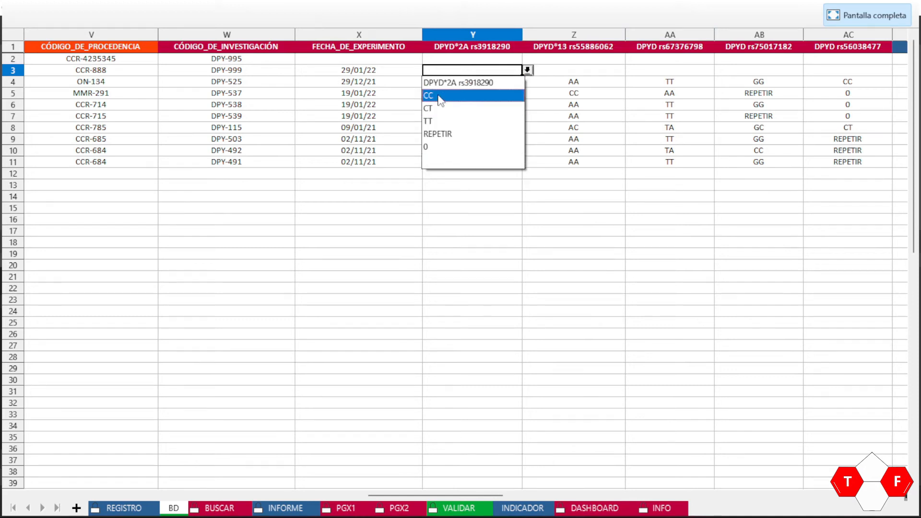
{"action": "left_click", "coordinate": [455, 95]}
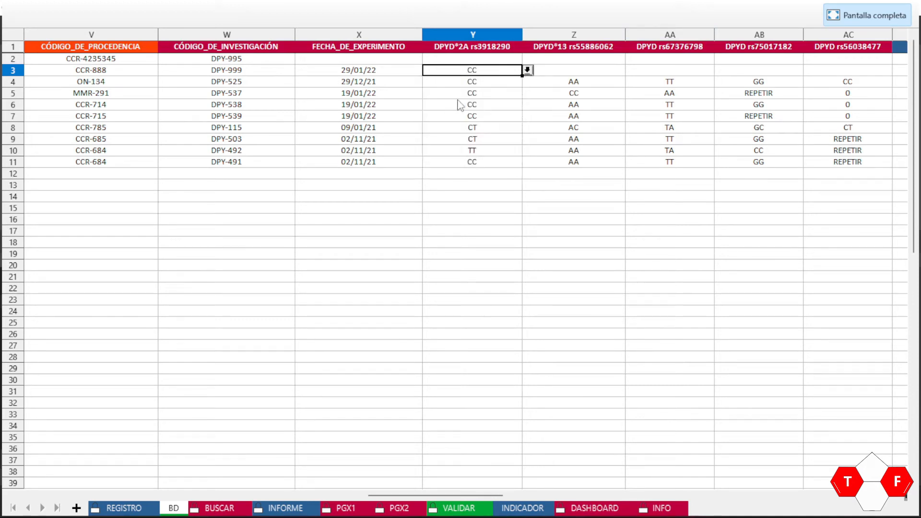
{"action": "left_click", "coordinate": [594, 72]}
{"action": "left_click", "coordinate": [630, 71]}
{"action": "left_click", "coordinate": [580, 96]}
{"action": "left_click", "coordinate": [694, 71]}
{"action": "left_click", "coordinate": [720, 70]}
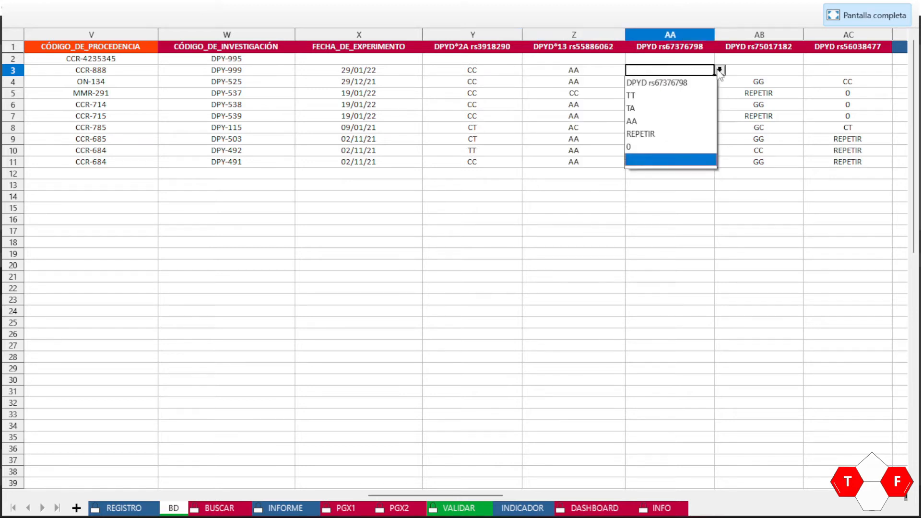
{"action": "left_click", "coordinate": [665, 106]}
Step: Pick GC for AB3 and CC for AC3 from their genotype dropdowns
{"action": "left_click", "coordinate": [773, 71]}
{"action": "left_click", "coordinate": [809, 70]}
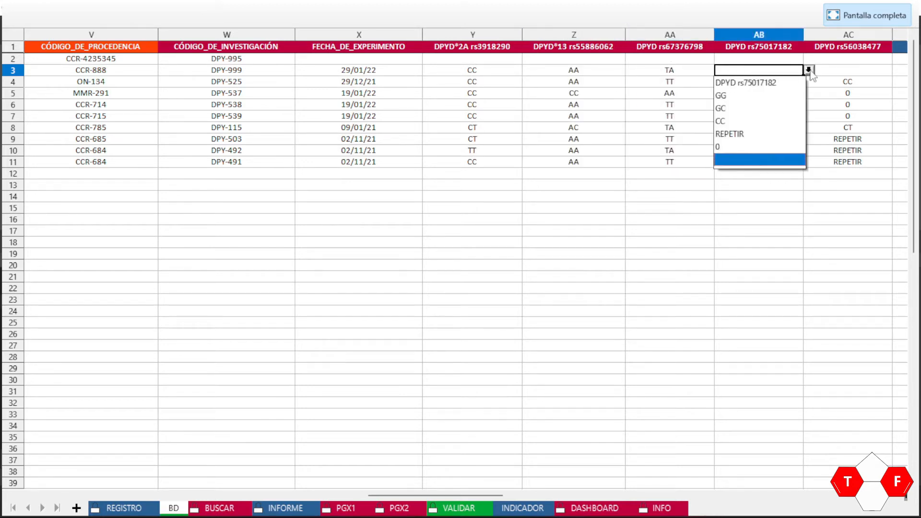
{"action": "left_click", "coordinate": [761, 110]}
{"action": "left_click", "coordinate": [843, 75]}
{"action": "scroll", "coordinate": [843, 75], "scroll_direction": "right", "scroll_amount": 3}
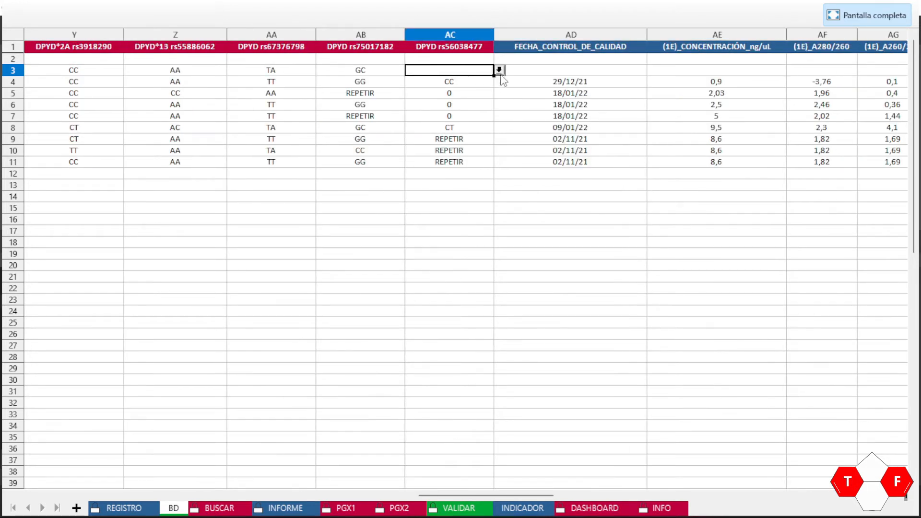
{"action": "left_click", "coordinate": [500, 70]}
{"action": "left_click", "coordinate": [435, 96]}
Step: Enter 29/01/2022 as the quality-control date in cell AD3
{"action": "key", "text": "Tab"}
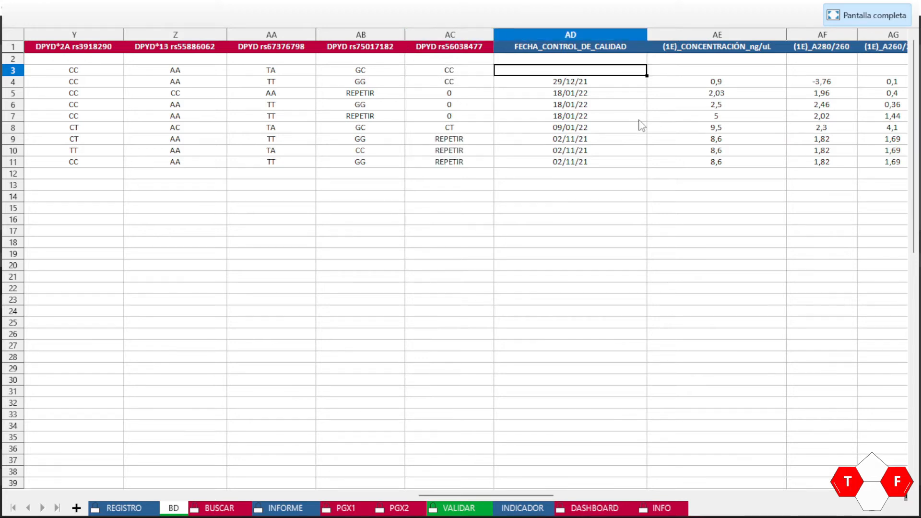
{"action": "type", "text": "29/"}
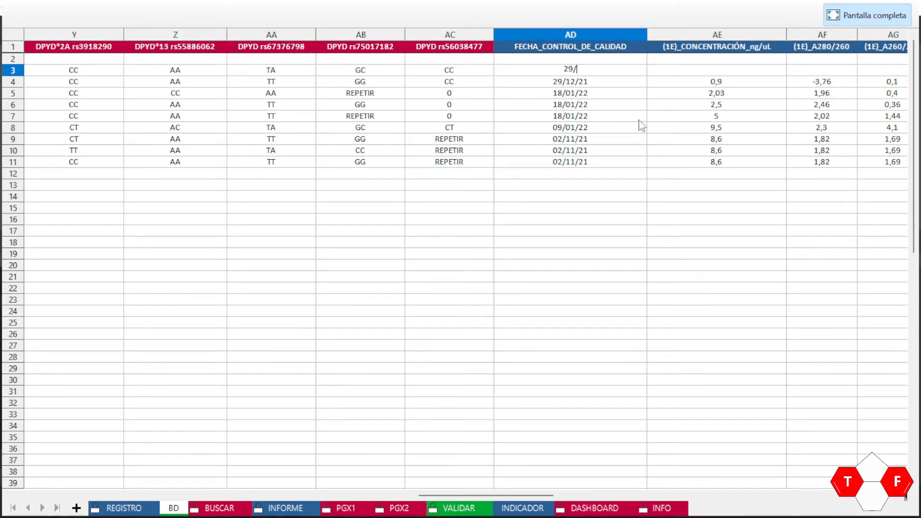
{"action": "type", "text": "01/2022"}
{"action": "key", "text": "Return"}
{"action": "key", "text": "Up"}
{"action": "key", "text": "Right"}
{"action": "key", "text": "Right"}
{"action": "key", "text": "Right"}
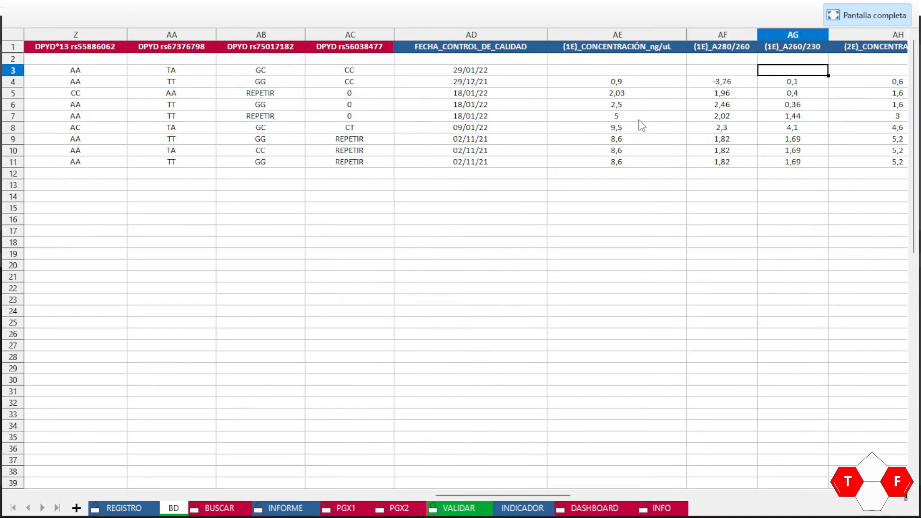
{"action": "key", "text": "Left"}
{"action": "key", "text": "Left"}
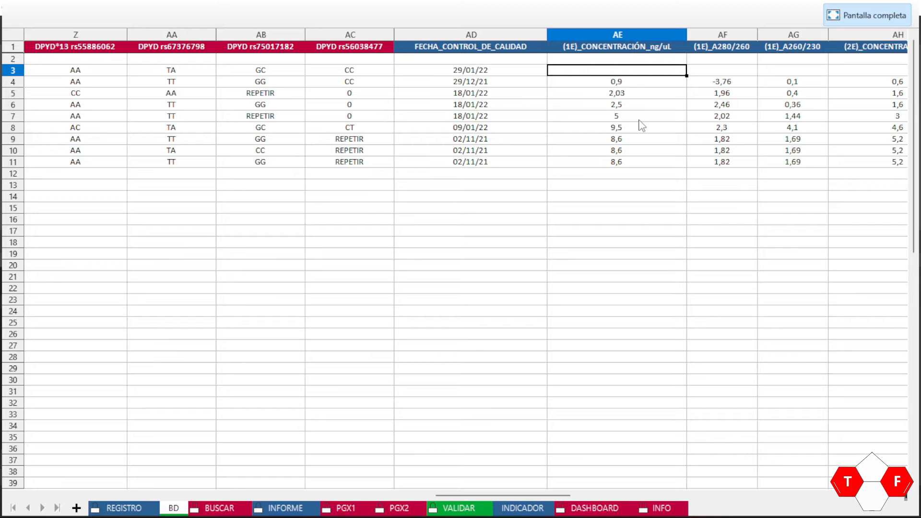
Step: Fill the first quality values of row 3 with 7, 6,5 and 2,3
{"action": "type", "text": "7"}
{"action": "key", "text": "Right"}
{"action": "key", "text": "Right"}
{"action": "key", "text": "Right"}
{"action": "key", "text": "Left"}
{"action": "key", "text": "Right"}
{"action": "key", "text": "Right"}
{"action": "key", "text": "Left"}
{"action": "key", "text": "Left"}
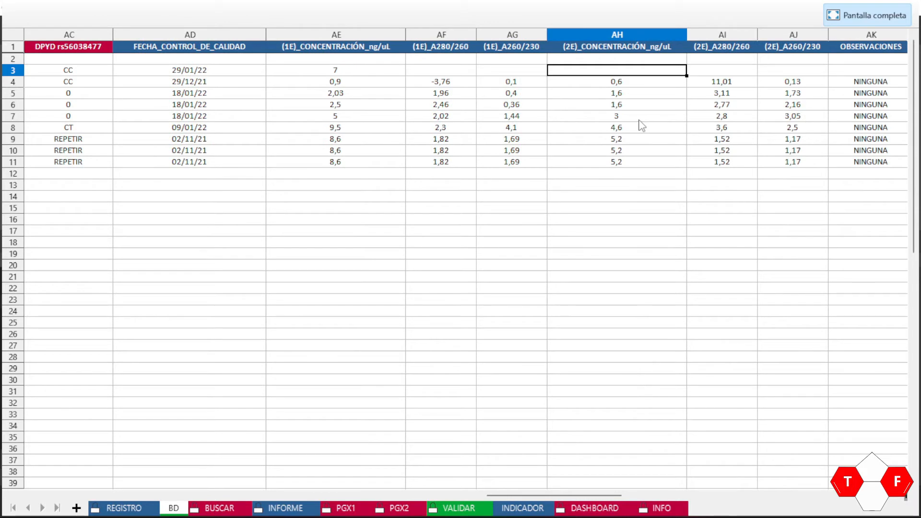
{"action": "key", "text": "Left"}
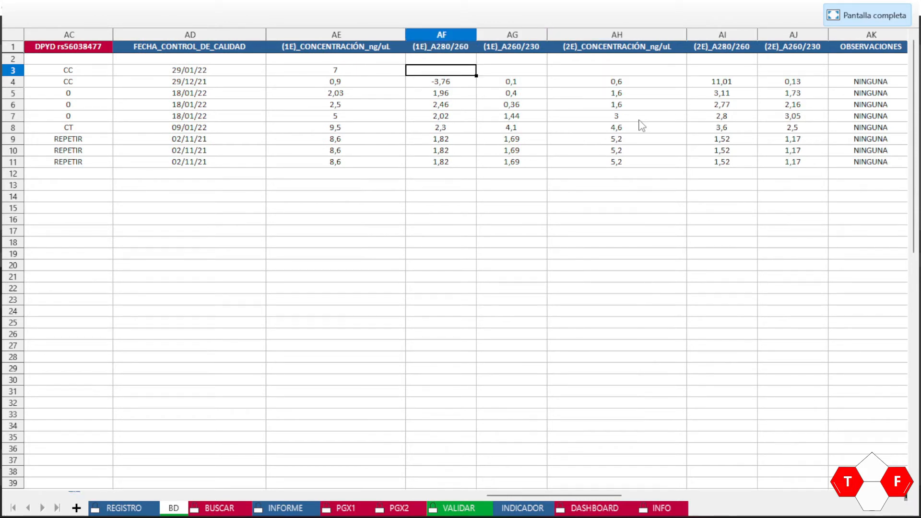
{"action": "type", "text": "6"}
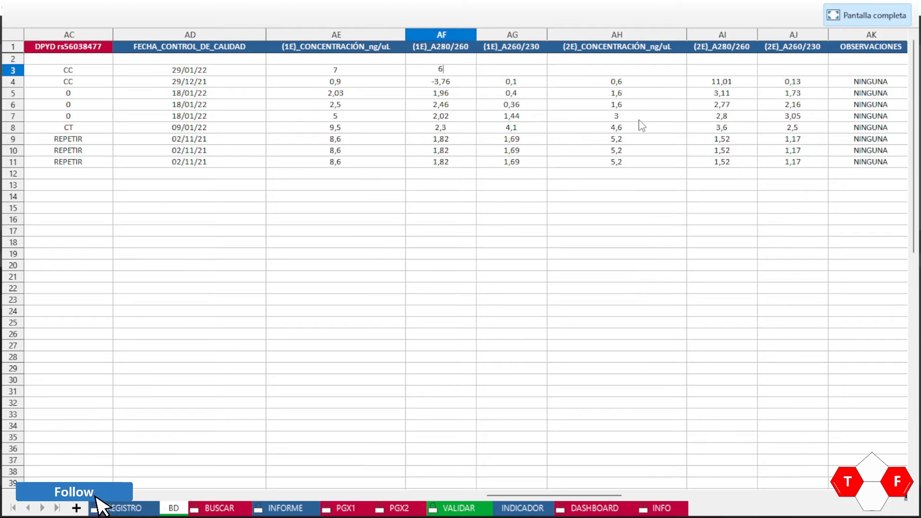
{"action": "type", "text": ",5"}
{"action": "key", "text": "Tab"}
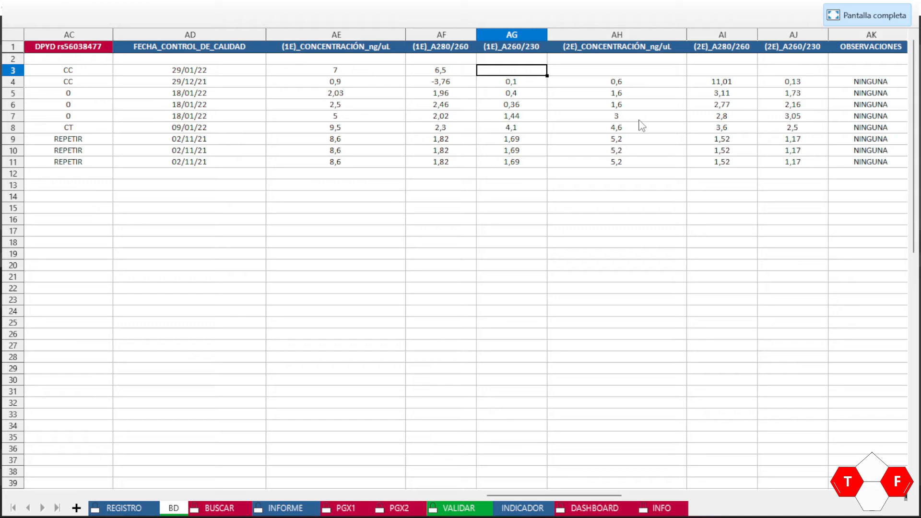
{"action": "type", "text": "2,3"}
{"action": "key", "text": "Tab"}
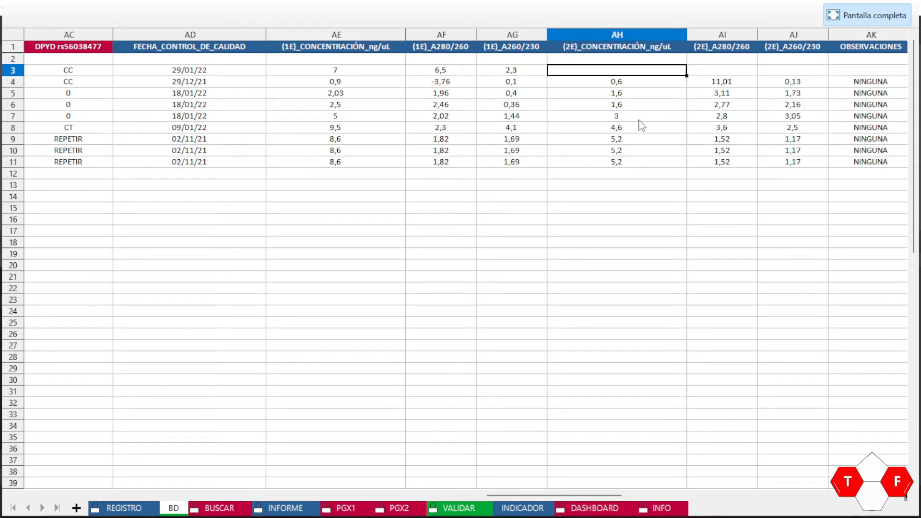
Step: Fill the remaining quality values with 1,3, 12,12 and 3,54 up to AJ3
{"action": "type", "text": "1,3"}
{"action": "key", "text": "Tab"}
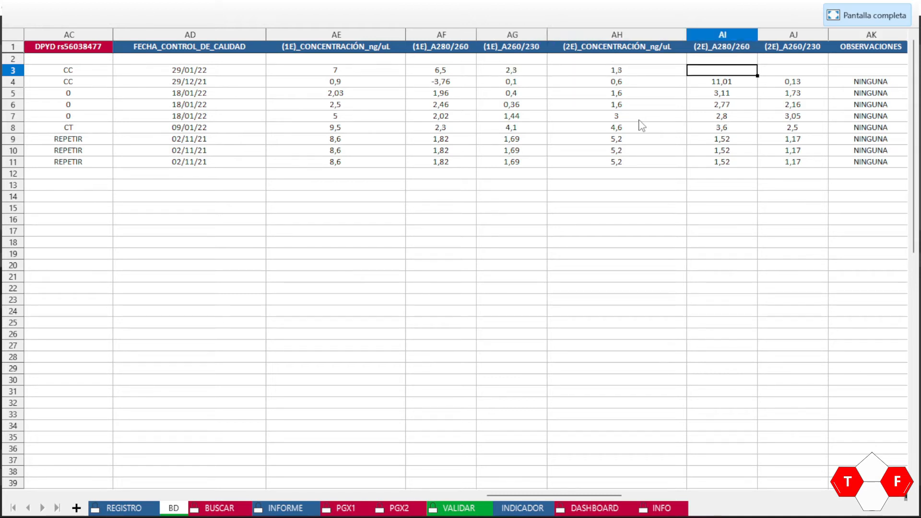
{"action": "key", "text": "Left"}
{"action": "key", "text": "Right"}
{"action": "type", "text": "12,12"}
{"action": "key", "text": "Tab"}
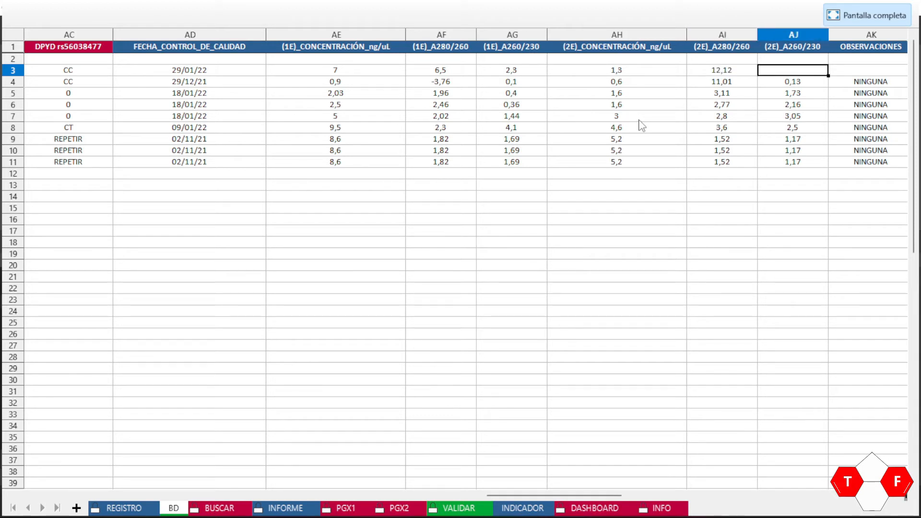
{"action": "type", "text": "3,54"}
{"action": "key", "text": "Tab"}
{"action": "key", "text": "Tab"}
Step: Enter NINGUNA as the observation in AK3 by accepting the autocomplete suggestion
{"action": "key", "text": "Left"}
{"action": "key", "text": "Left"}
{"action": "key", "text": "Right"}
{"action": "key", "text": "Right"}
{"action": "key", "text": "Right"}
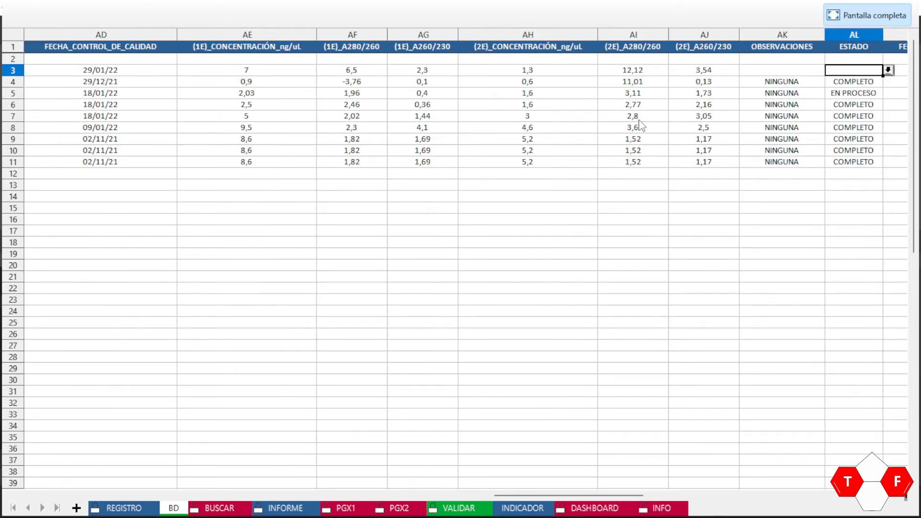
{"action": "key", "text": "Left"}
{"action": "key", "text": "Left"}
{"action": "key", "text": "Down"}
{"action": "key", "text": "Up"}
{"action": "type", "text": "N"}
{"action": "key", "text": "Tab"}
{"action": "key", "text": "Tab"}
{"action": "key", "text": "Left"}
{"action": "key", "text": "Left"}
{"action": "key", "text": "Right"}
{"action": "key", "text": "Right"}
{"action": "key", "text": "Right"}
{"action": "key", "text": "Left"}
{"action": "key", "text": "Left"}
{"action": "key", "text": "Left"}
{"action": "key", "text": "Right"}
{"action": "key", "text": "Left"}
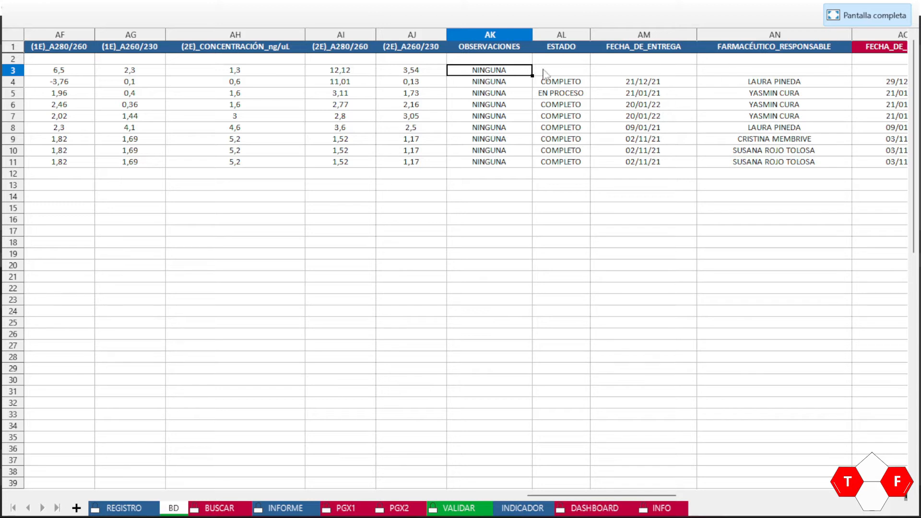
Step: Set the ESTADO cell AL3 to COMPLETO and the delivery date AM3 to 29/01/2022
{"action": "left_click", "coordinate": [546, 72]}
{"action": "left_click", "coordinate": [595, 70]}
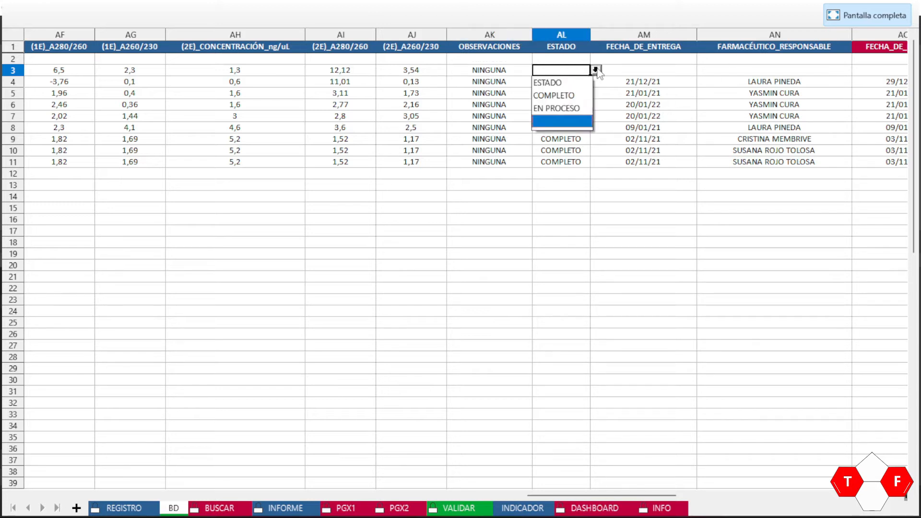
{"action": "left_click", "coordinate": [566, 97]}
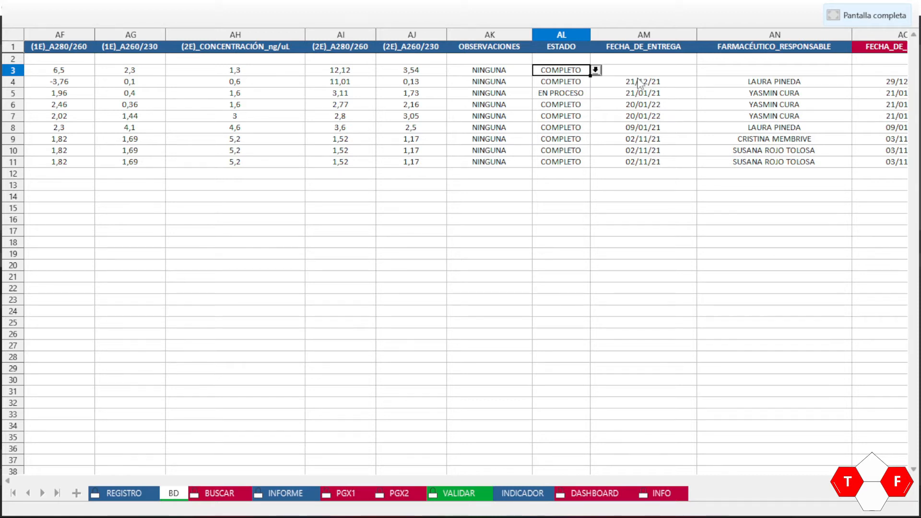
{"action": "left_click", "coordinate": [635, 72]}
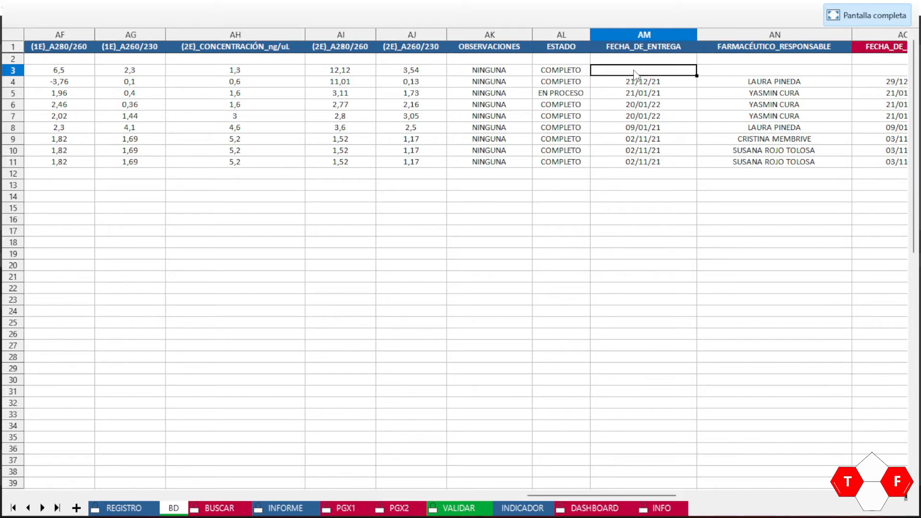
{"action": "type", "text": "29/01"}
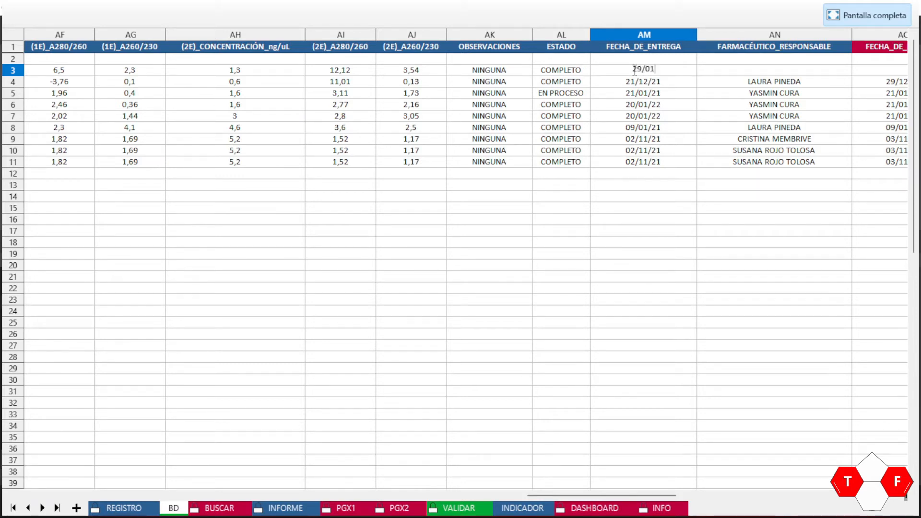
{"action": "type", "text": "/2022"}
{"action": "key", "text": "Return"}
{"action": "key", "text": "Up"}
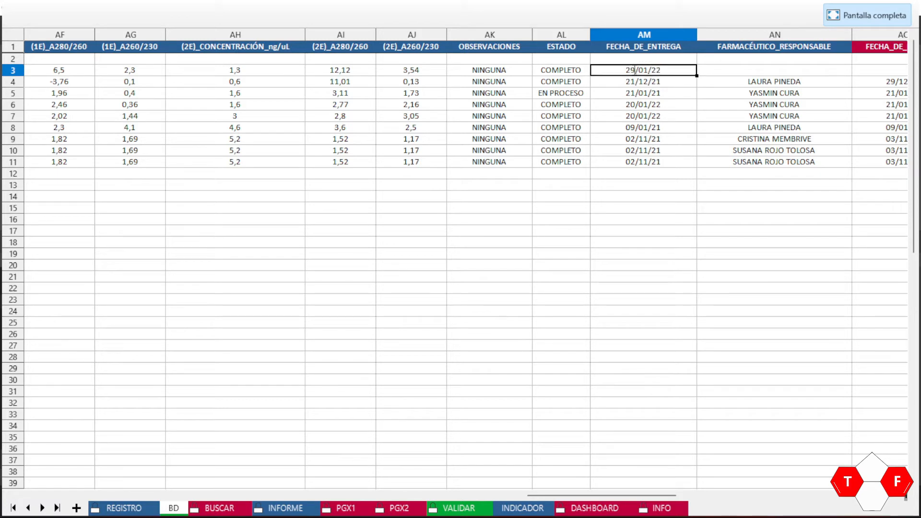
{"action": "key", "text": "Right"}
{"action": "key", "text": "Right"}
Step: Choose the first pharmacist in AN3, recheck its list unchanged, then go to the VALIDAR sheet
{"action": "left_click", "coordinate": [635, 70]}
{"action": "left_click", "coordinate": [787, 70]}
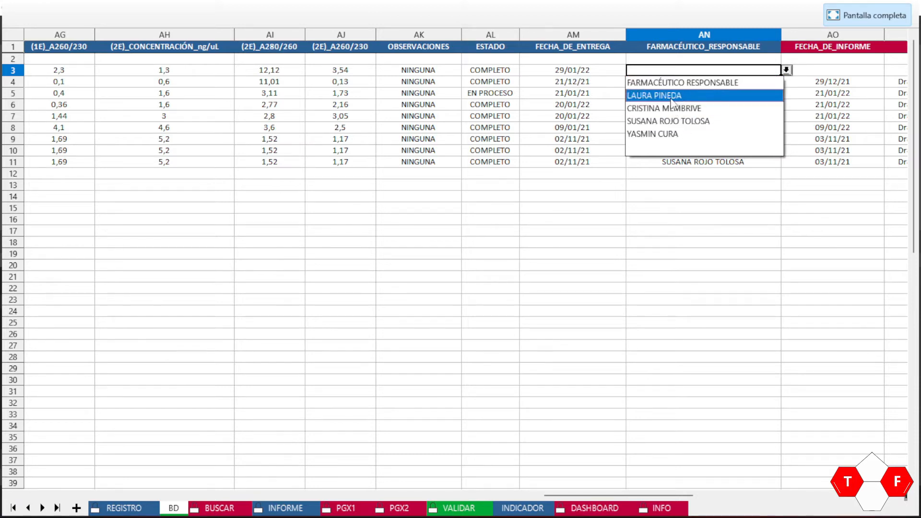
{"action": "left_click", "coordinate": [671, 97]}
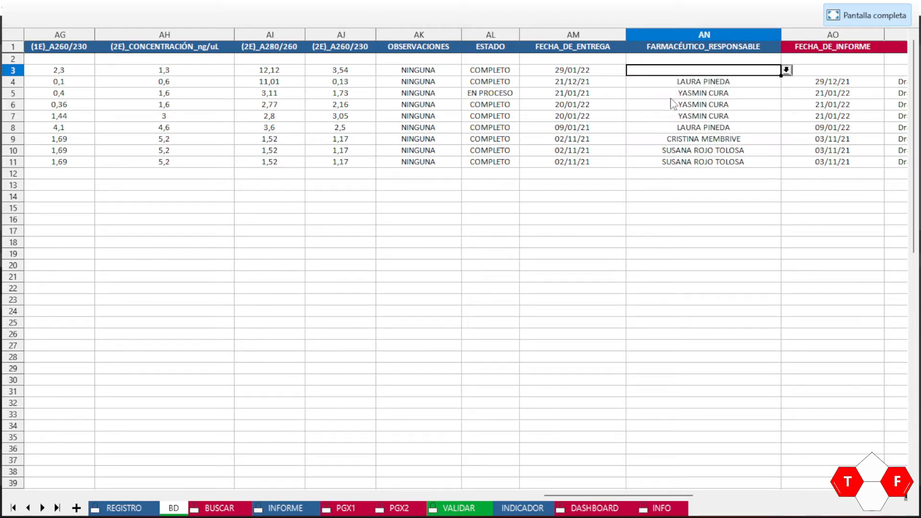
{"action": "left_click", "coordinate": [787, 71]}
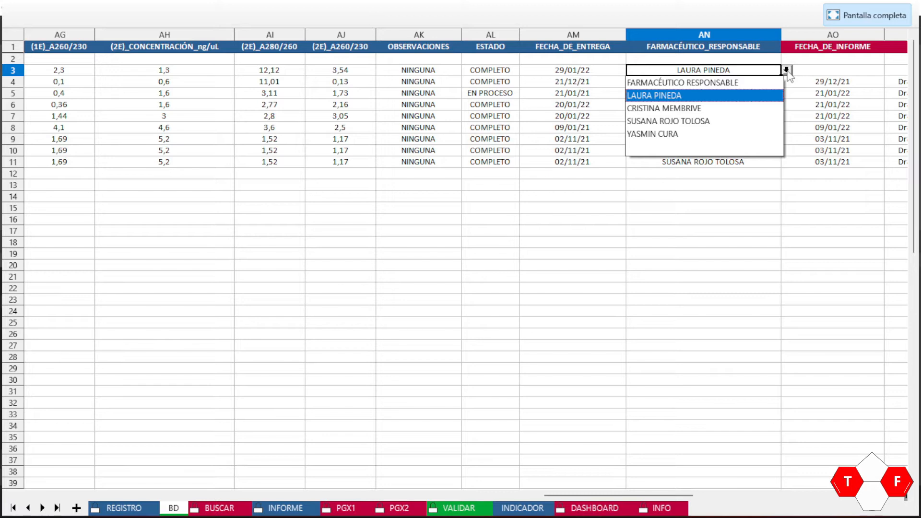
{"action": "left_click", "coordinate": [787, 70]}
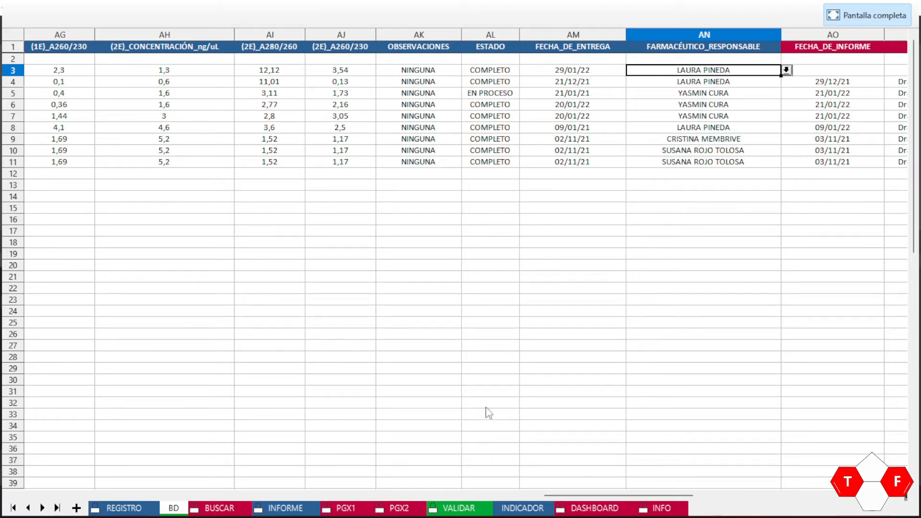
{"action": "left_click", "coordinate": [456, 510]}
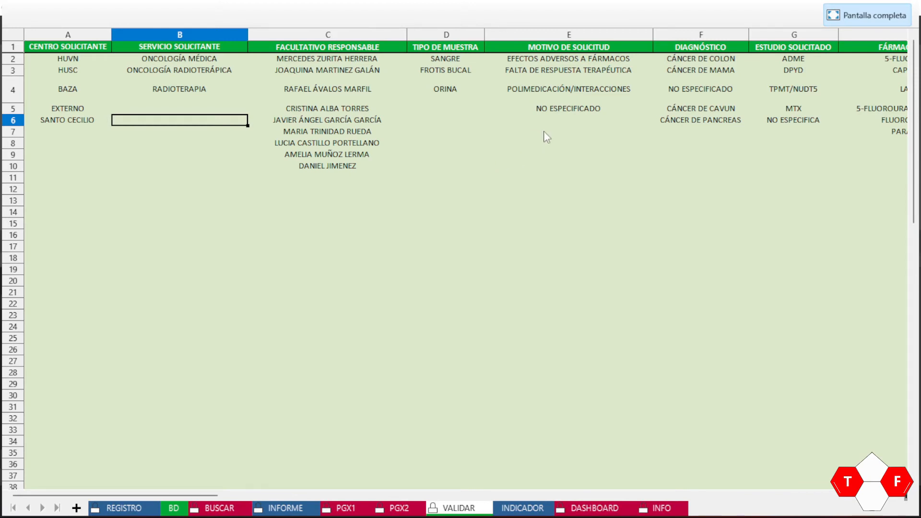
Step: Add a new pharmacist's name to the first empty slot of the VALIDAR pharmacist list
{"action": "key", "text": "Up"}
{"action": "key", "text": "Up"}
{"action": "key", "text": "Up"}
{"action": "key", "text": "Up"}
{"action": "key", "text": "Up"}
{"action": "key", "text": "Right"}
{"action": "key", "text": "Right"}
{"action": "key", "text": "Right"}
{"action": "key", "text": "Right"}
{"action": "key", "text": "Right"}
{"action": "key", "text": "Right"}
{"action": "key", "text": "Right"}
{"action": "key", "text": "Right"}
{"action": "key", "text": "Right"}
{"action": "key", "text": "Right"}
{"action": "key", "text": "Right"}
{"action": "key", "text": "Right"}
{"action": "key", "text": "Right"}
{"action": "key", "text": "Right"}
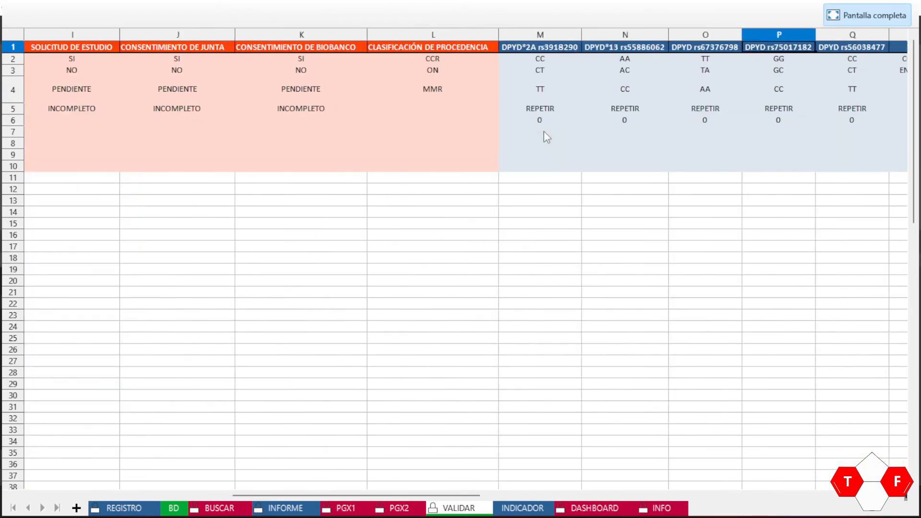
{"action": "key", "text": "Right"}
{"action": "key", "text": "Right"}
{"action": "key", "text": "Right"}
{"action": "key", "text": "Right"}
{"action": "key", "text": "Left"}
{"action": "key", "text": "Left"}
{"action": "key", "text": "Left"}
{"action": "key", "text": "Right"}
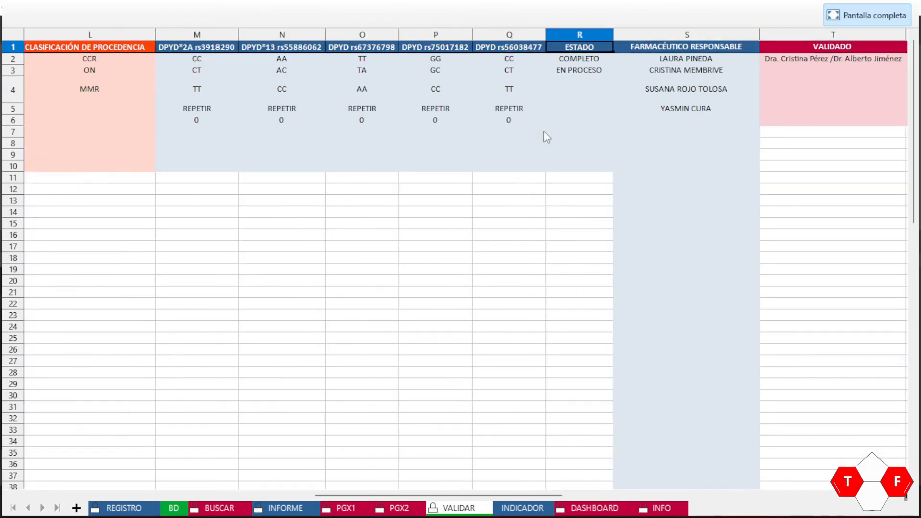
{"action": "key", "text": "Right"}
{"action": "key", "text": "Down"}
{"action": "key", "text": "Down"}
{"action": "key", "text": "Down"}
{"action": "key", "text": "Down"}
{"action": "key", "text": "Down"}
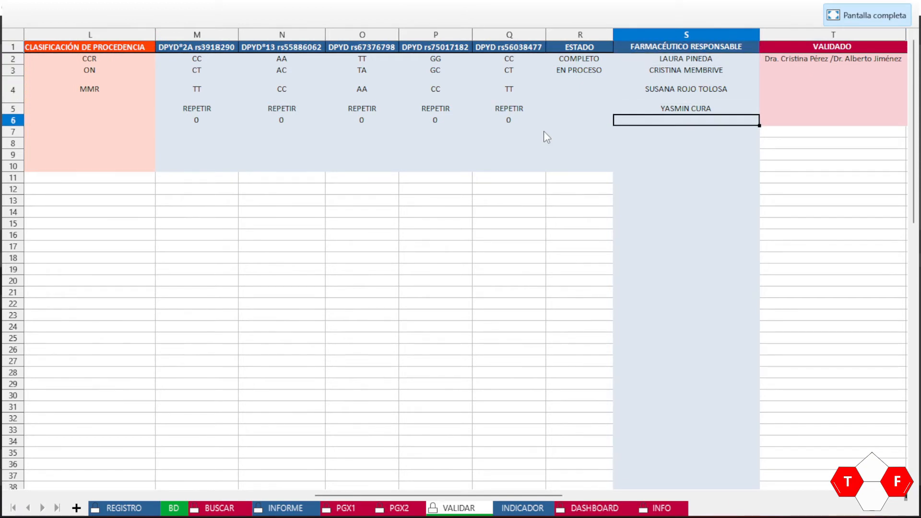
{"action": "key", "text": "Return"}
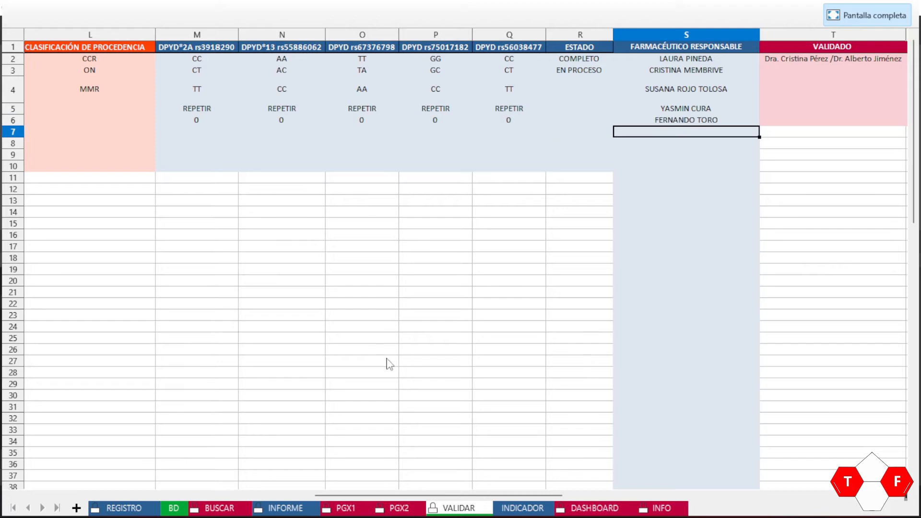
Step: Back in BD, assign the newly added pharmacist to cell AN3
{"action": "left_click", "coordinate": [172, 509]}
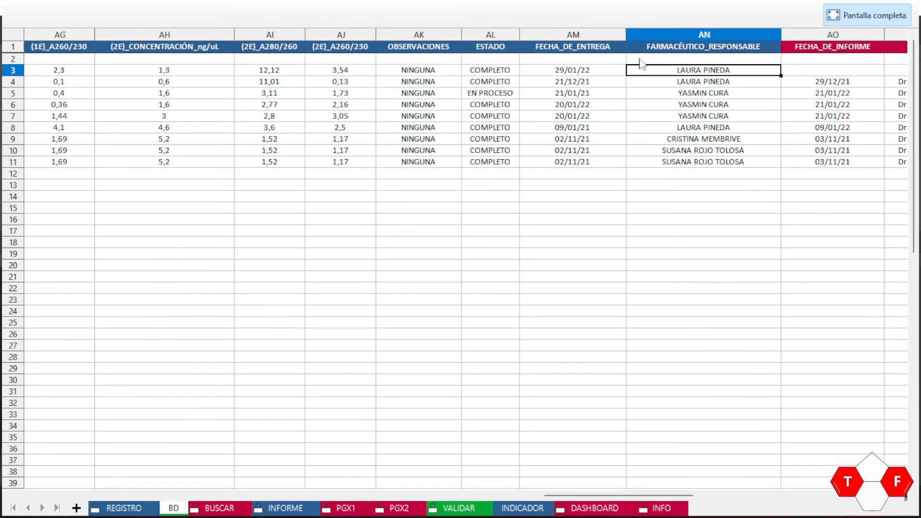
{"action": "left_click", "coordinate": [724, 71]}
{"action": "left_click", "coordinate": [787, 71]}
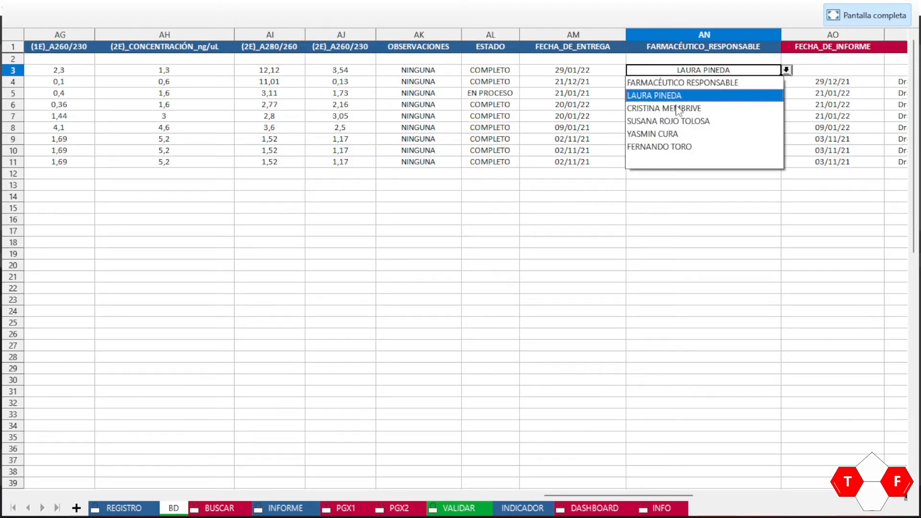
{"action": "left_click", "coordinate": [655, 146]}
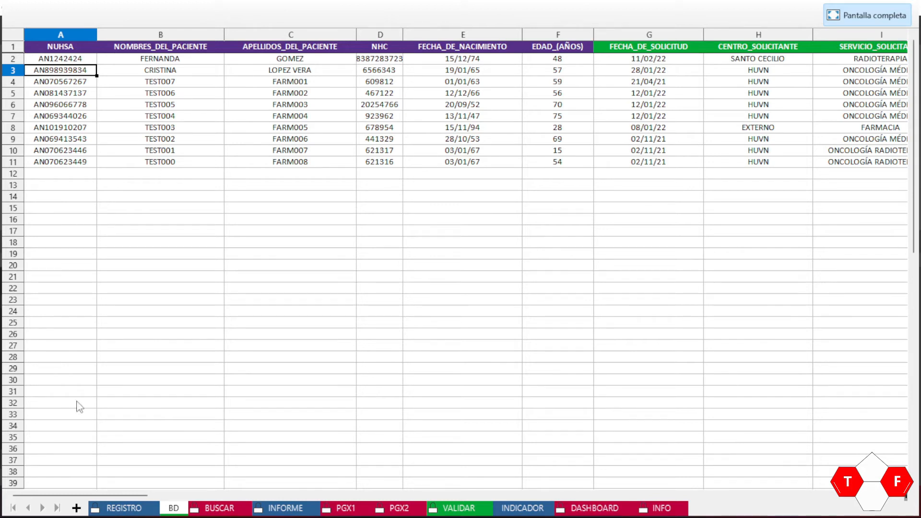
Step: On the REGISTRO form, pick the new patient's NUHSA from the A5 search list
{"action": "left_click", "coordinate": [113, 509]}
{"action": "left_click", "coordinate": [126, 97]}
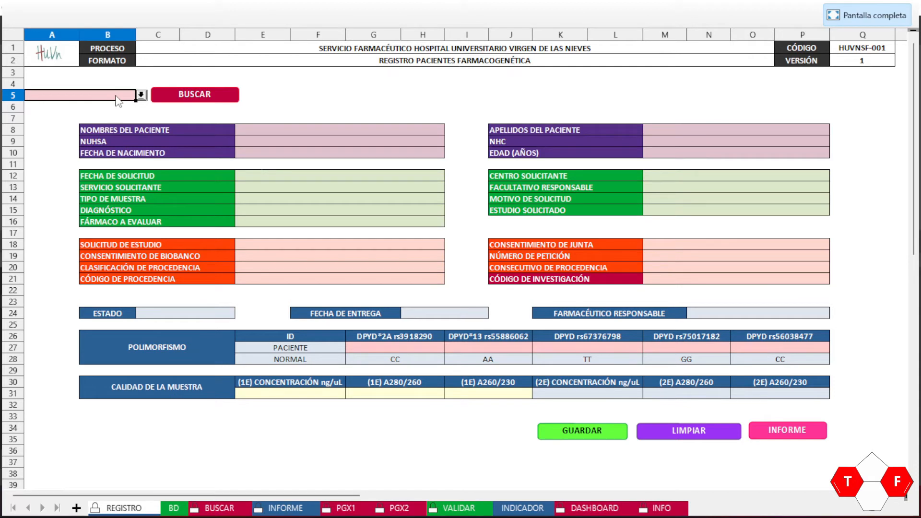
{"action": "left_click", "coordinate": [141, 95]}
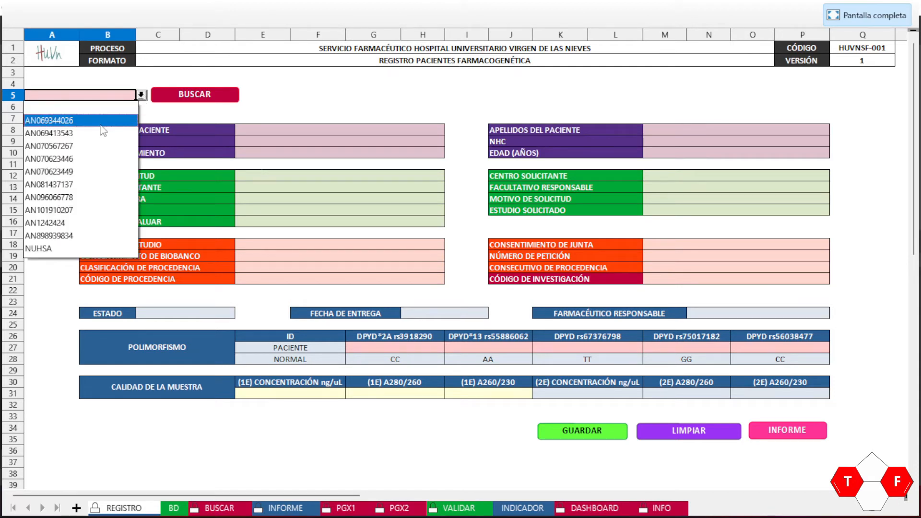
{"action": "left_click", "coordinate": [49, 237]}
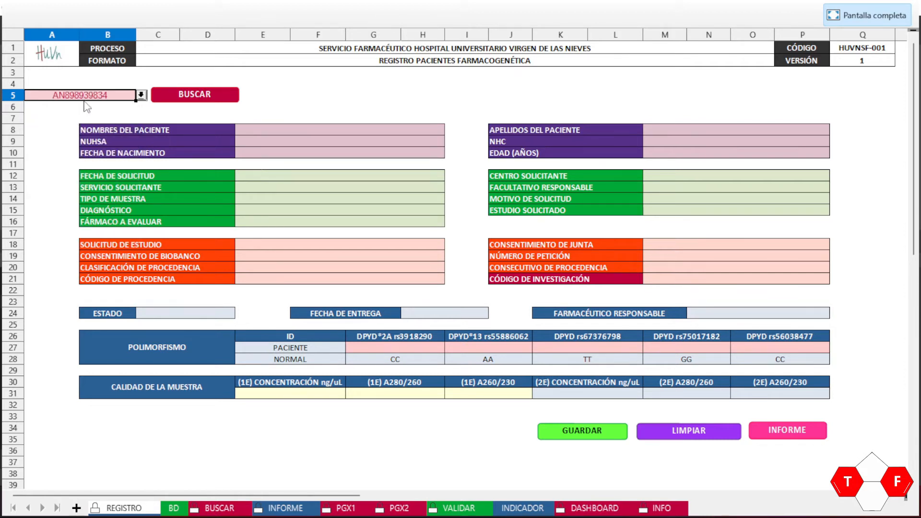
Step: Overwrite it with an unlisted ID, run BUSCAR, dismiss the invalid-value error, and reopen the ID list
{"action": "double_click", "coordinate": [109, 94]}
{"action": "key", "text": "Caps_Lock"}
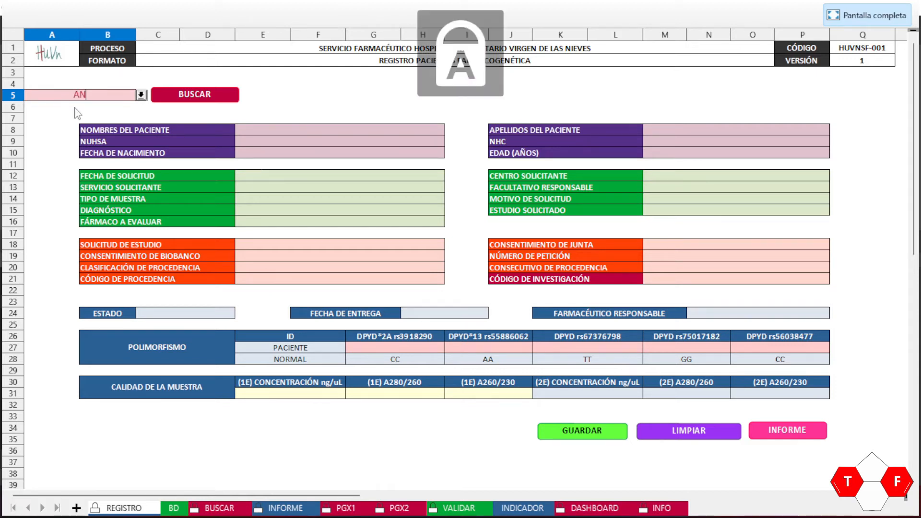
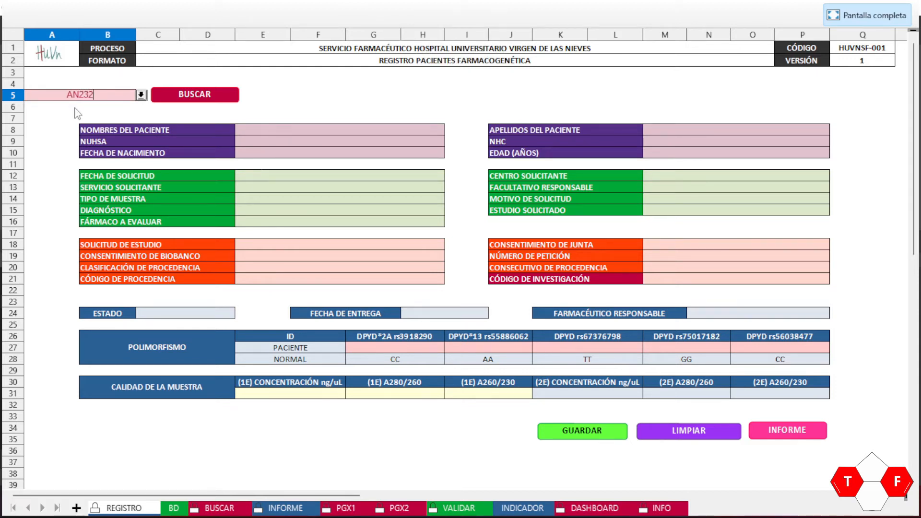
{"action": "left_click", "coordinate": [191, 96]}
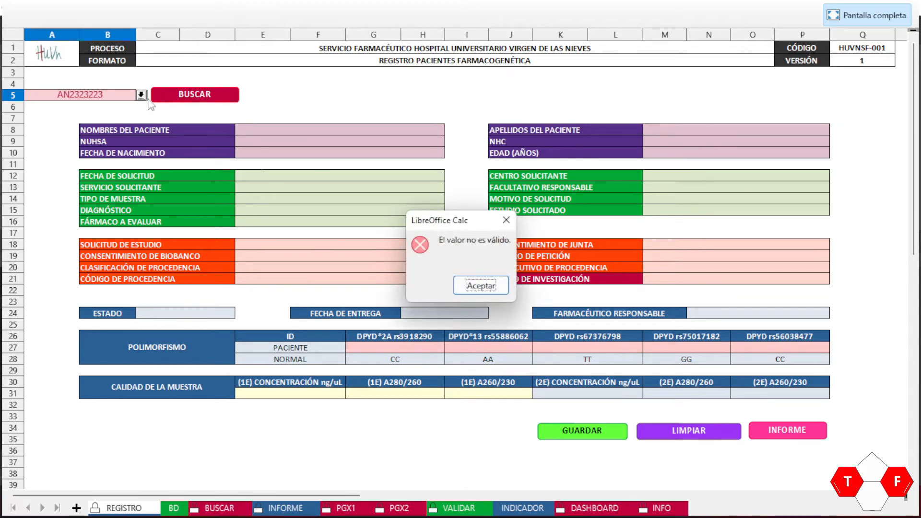
{"action": "left_click", "coordinate": [480, 286]}
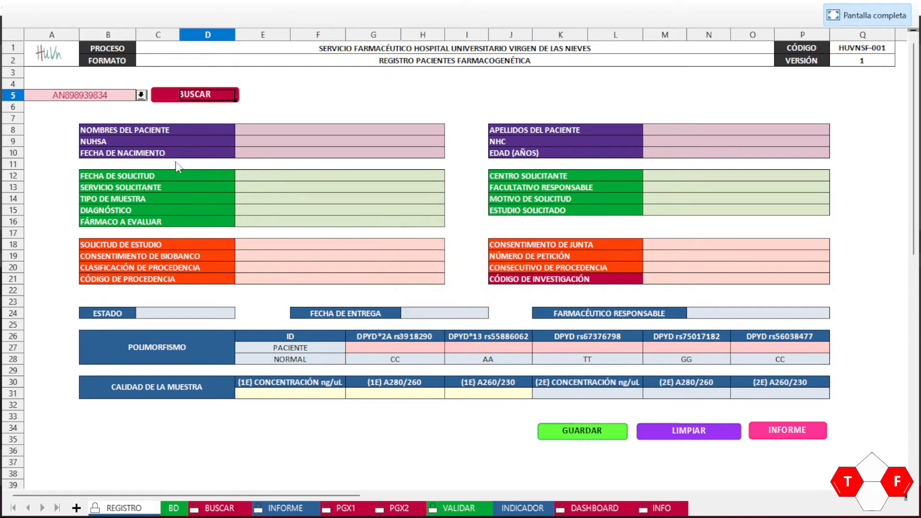
{"action": "left_click", "coordinate": [124, 95]}
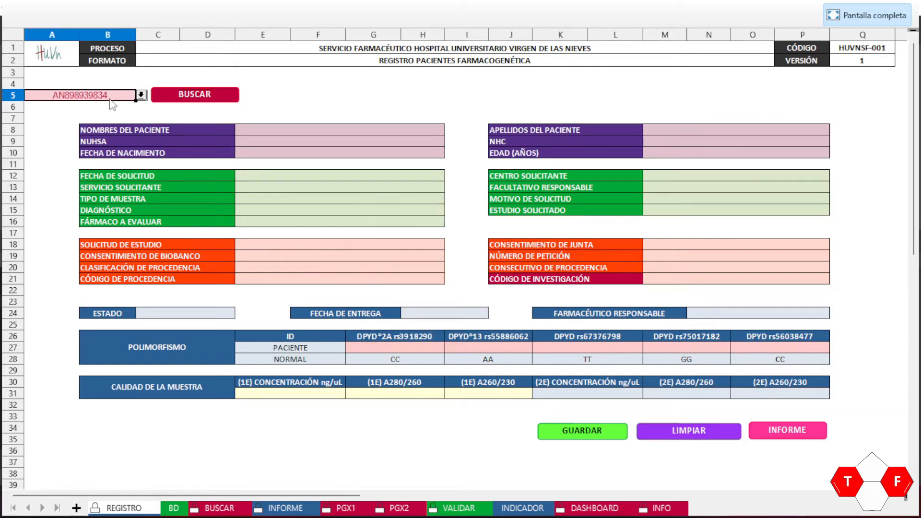
{"action": "left_click", "coordinate": [141, 95]}
Step: Run BUSCAR on the new patient's NUHSA and review the loaded status, delivery date and pharmacist
{"action": "left_click", "coordinate": [72, 236]}
{"action": "left_click", "coordinate": [196, 96]}
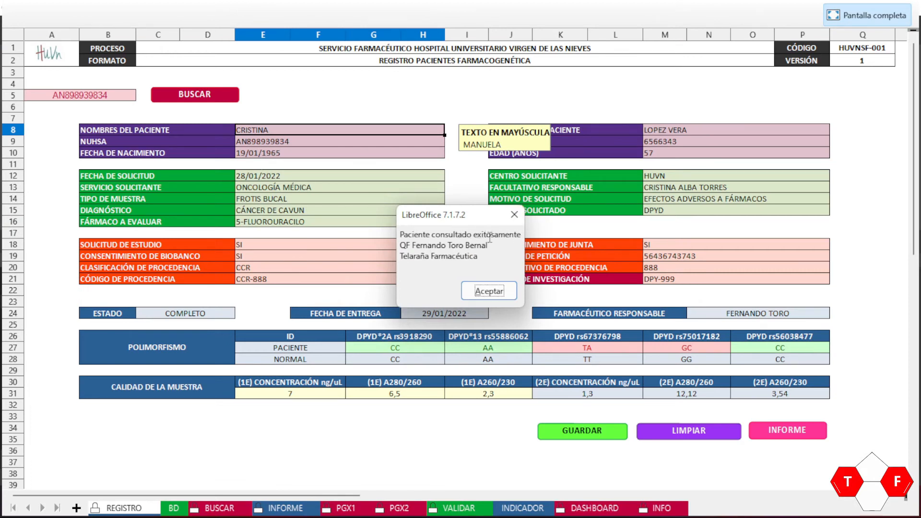
{"action": "left_click", "coordinate": [489, 291]}
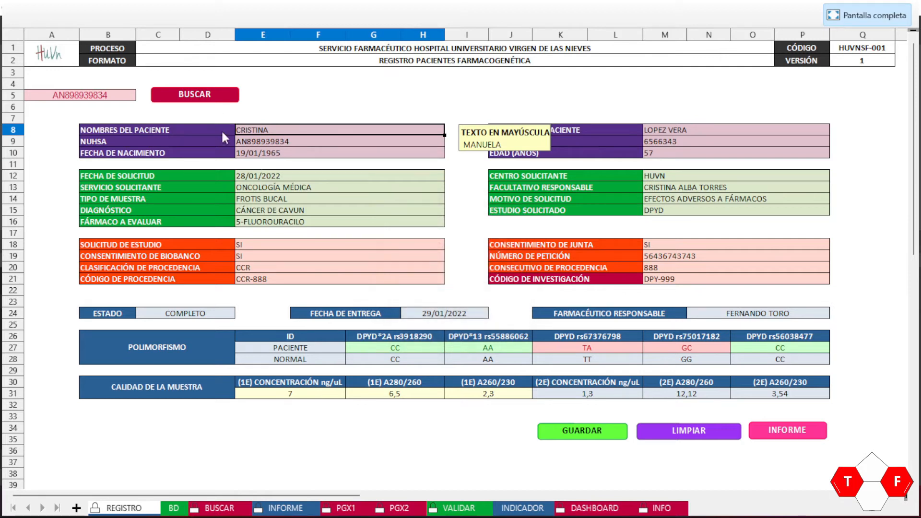
{"action": "left_click", "coordinate": [438, 117]}
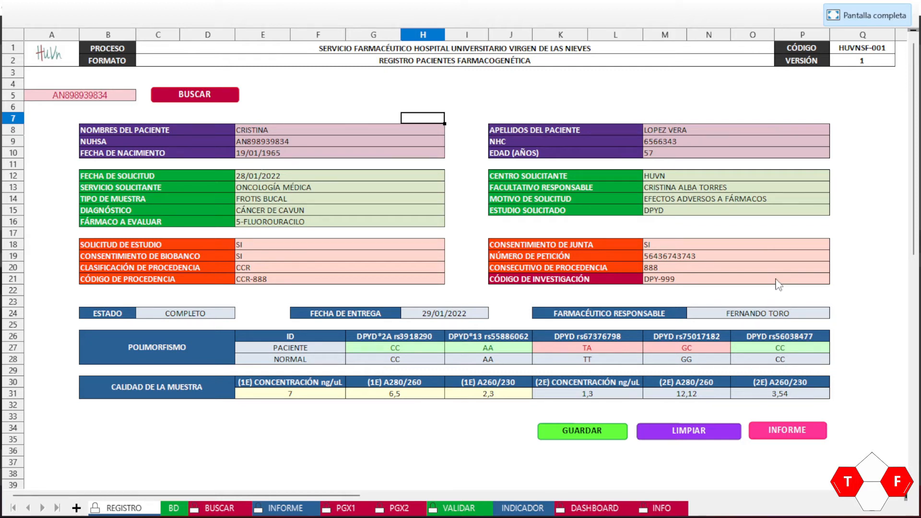
{"action": "left_click", "coordinate": [476, 135]}
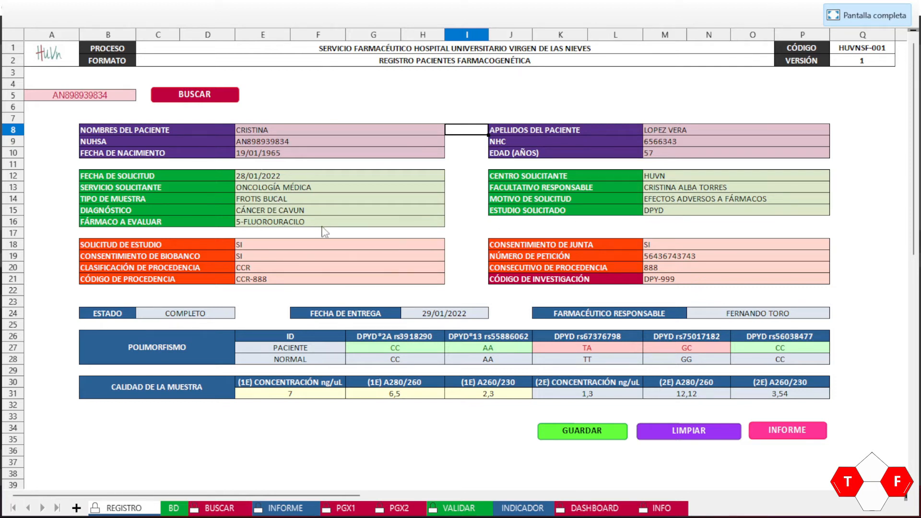
{"action": "left_click", "coordinate": [192, 313]}
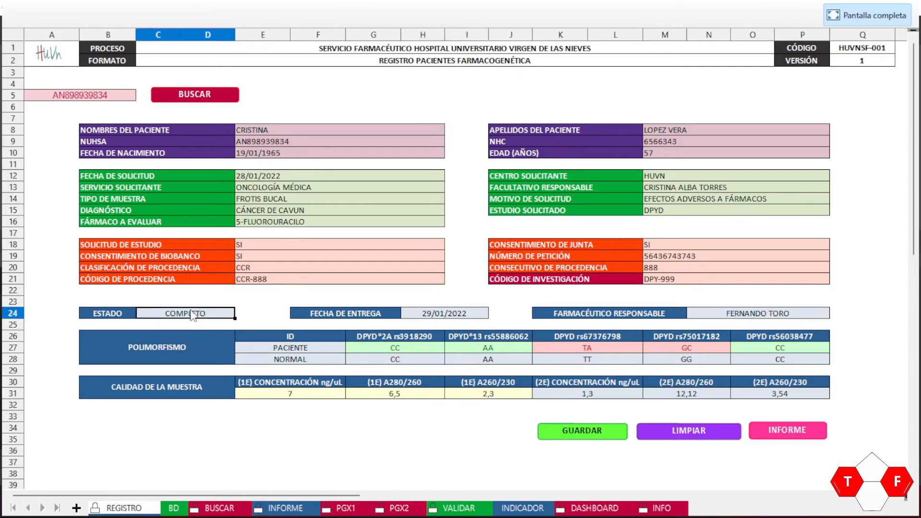
{"action": "left_click", "coordinate": [444, 314]}
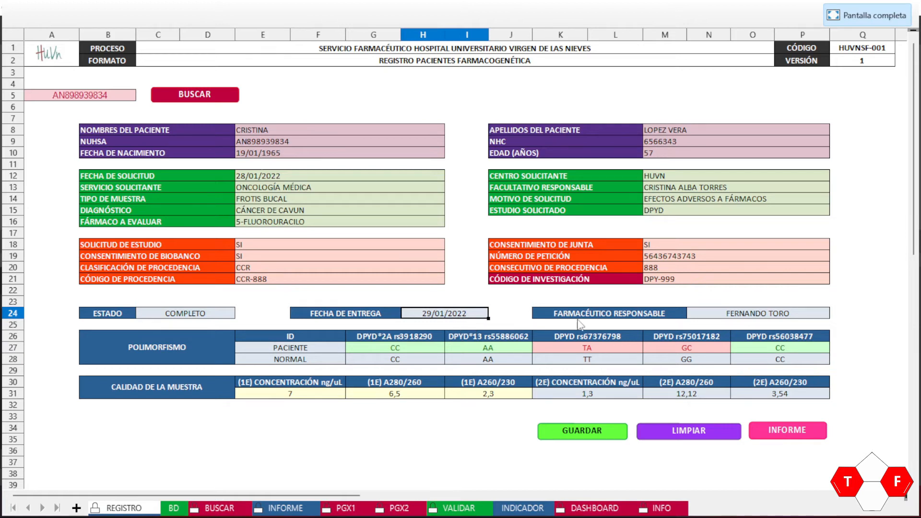
{"action": "left_click", "coordinate": [743, 321]}
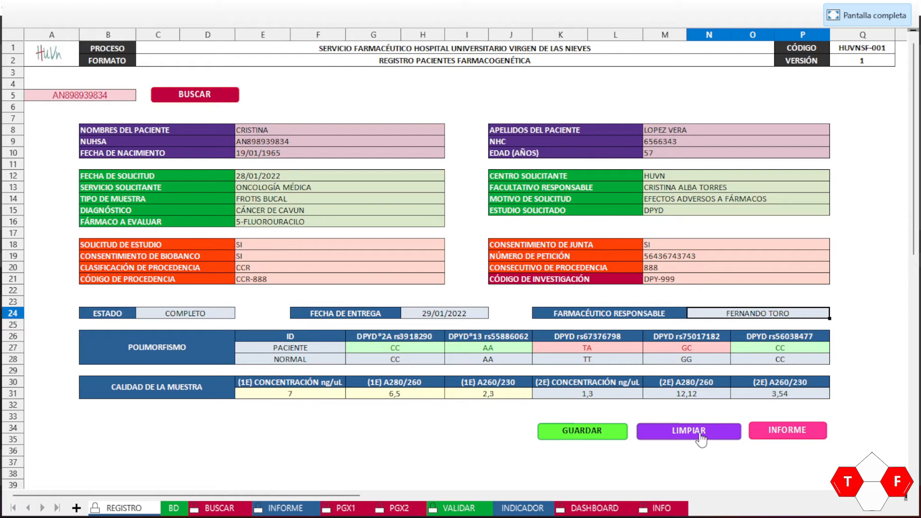
Step: Empty the REGISTRO patient form with LIMPIAR and acknowledge the data-deleted message
{"action": "left_click", "coordinate": [701, 432]}
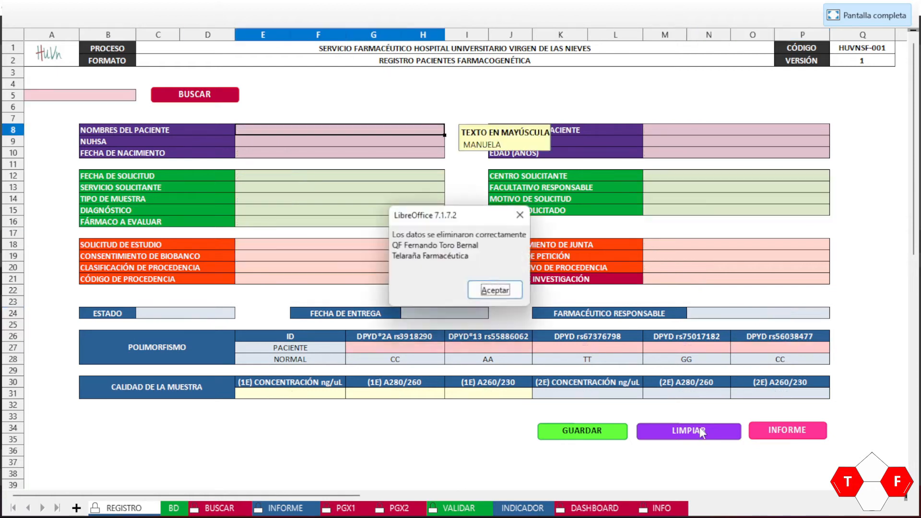
{"action": "left_click", "coordinate": [495, 294]}
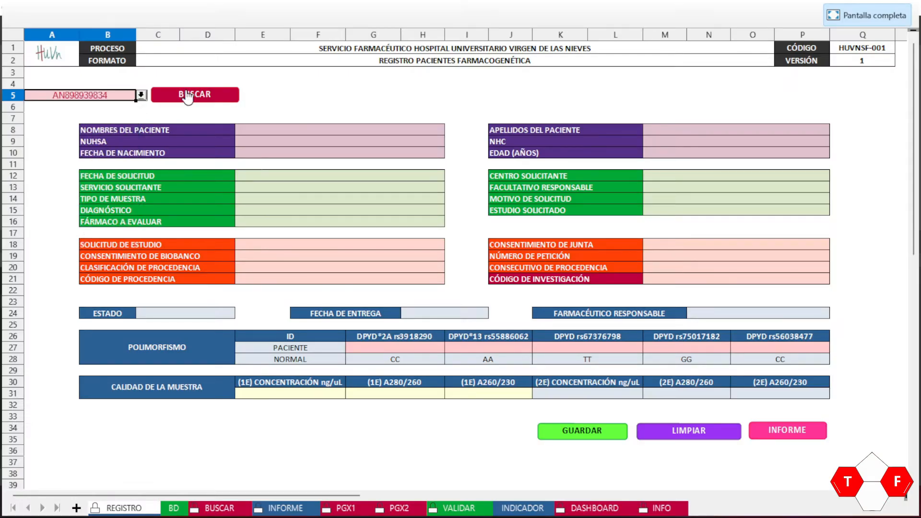
Step: Reload the patient's record with BUSCAR, confirm it was found, and inspect the surnames field
{"action": "left_click", "coordinate": [195, 94]}
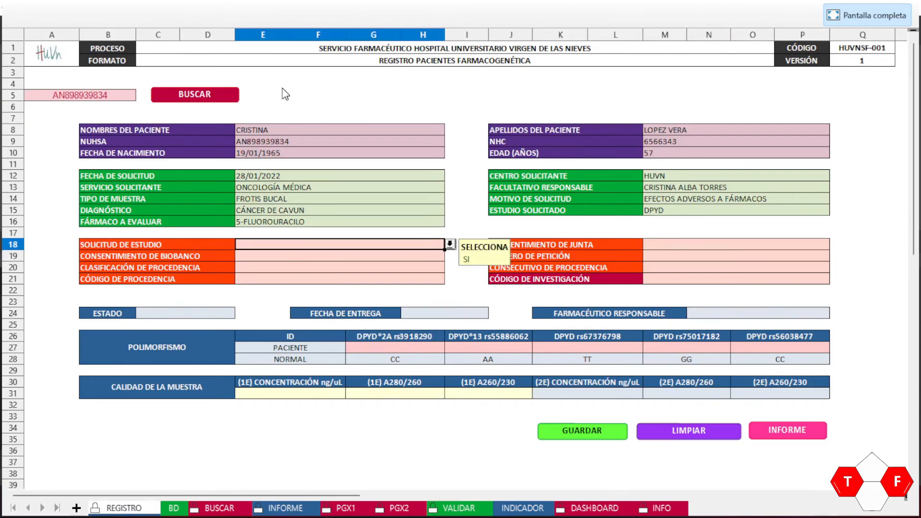
{"action": "left_click", "coordinate": [484, 292]}
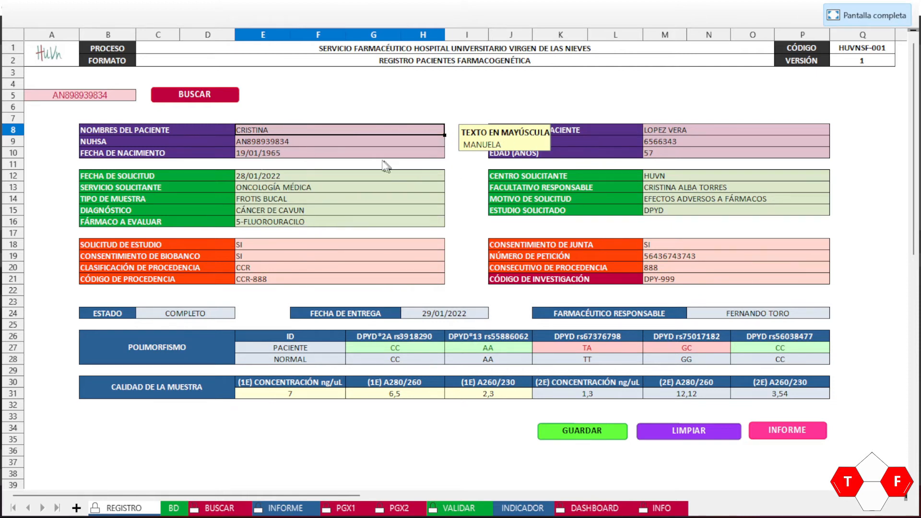
{"action": "left_click", "coordinate": [654, 110]}
{"action": "left_click", "coordinate": [658, 125]}
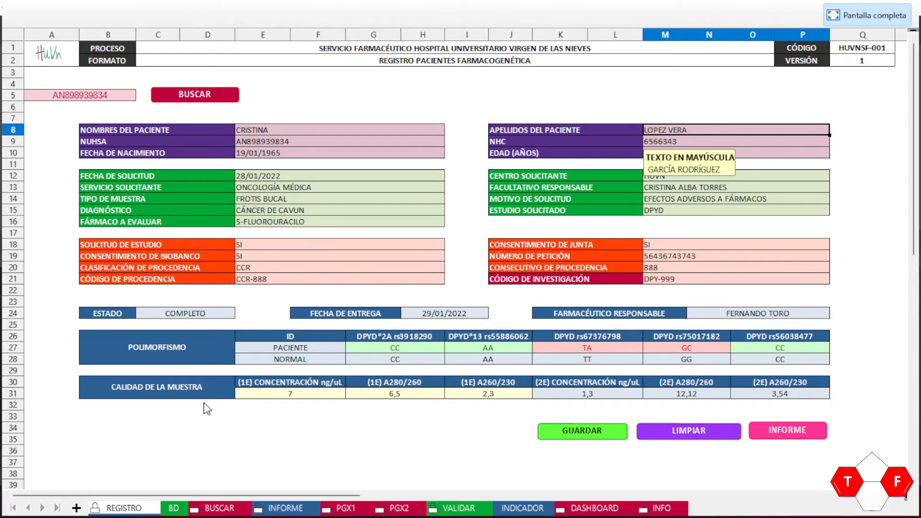
Step: On the BD sheet, go to the patient's surnames in cell C3
{"action": "left_click", "coordinate": [173, 510]}
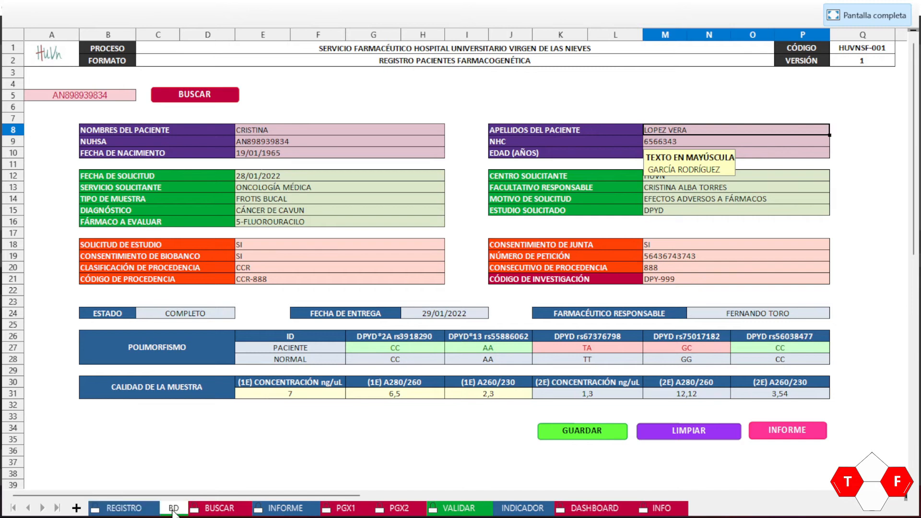
{"action": "left_click", "coordinate": [66, 94]}
{"action": "key", "text": "Home"}
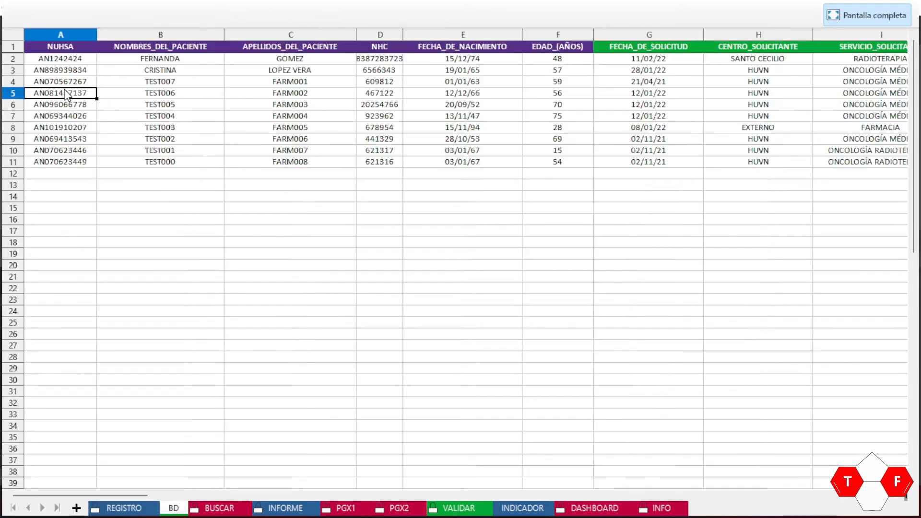
{"action": "key", "text": "ctrl+Up"}
{"action": "key", "text": "Down"}
{"action": "key", "text": "Down"}
{"action": "key", "text": "Up"}
{"action": "key", "text": "Down"}
{"action": "key", "text": "Right"}
{"action": "key", "text": "Left"}
{"action": "key", "text": "Right"}
{"action": "key", "text": "Right"}
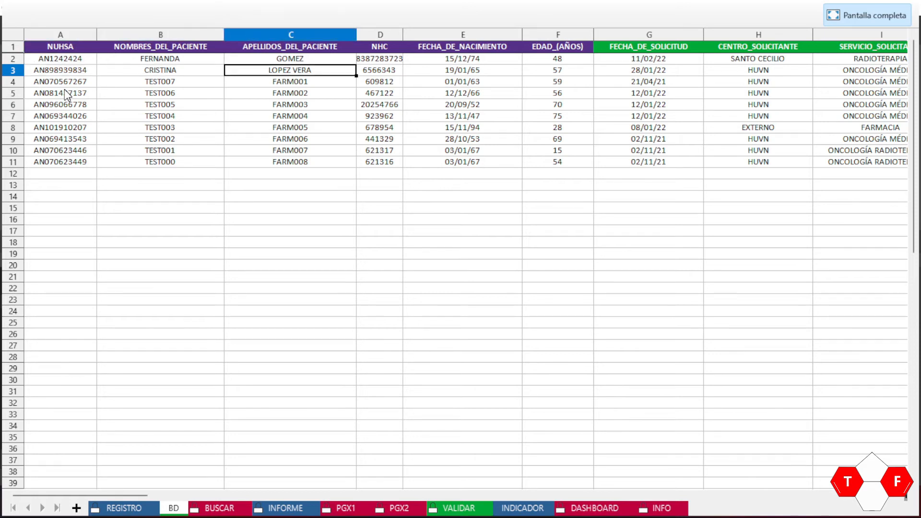
Step: Edit C3 so the patient's two surnames appear in swapped order, and commit it
{"action": "triple_click", "coordinate": [290, 70]}
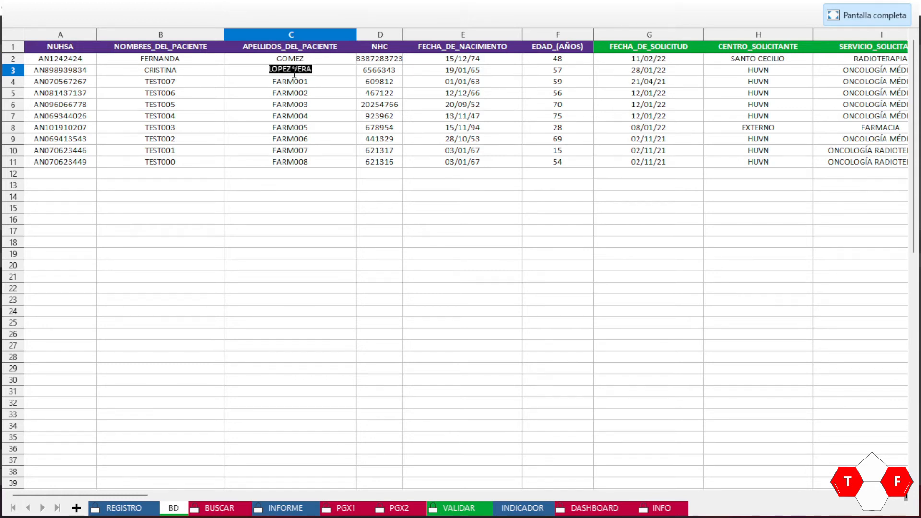
{"action": "left_click", "coordinate": [293, 70]}
{"action": "type", "text": "Z"}
{"action": "key", "text": "Return"}
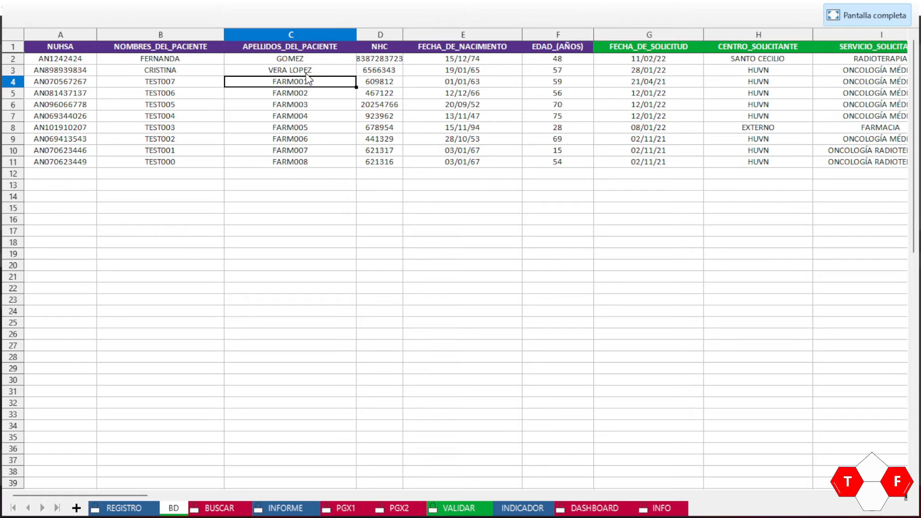
{"action": "left_click", "coordinate": [306, 73]}
{"action": "left_click", "coordinate": [121, 508]}
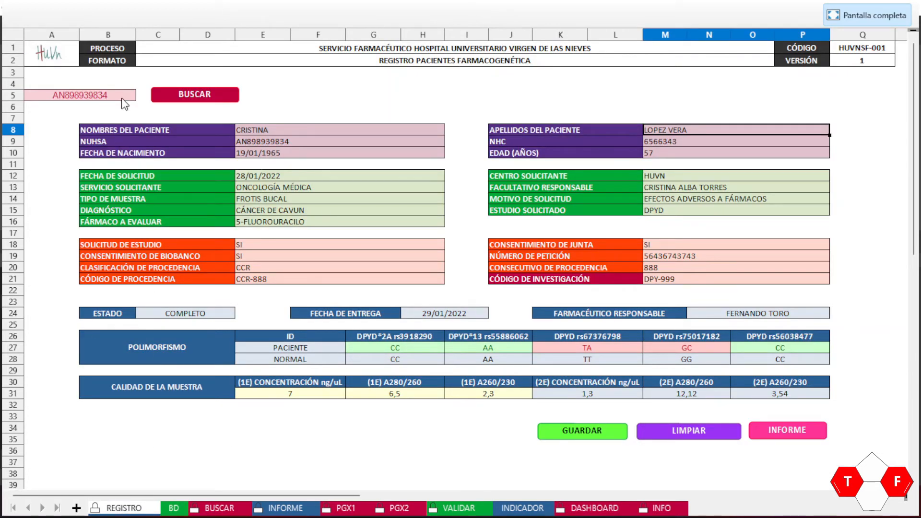
Step: Search the patient again and check the surnames and DPYD rs67376798 genotype cells
{"action": "left_click", "coordinate": [199, 96]}
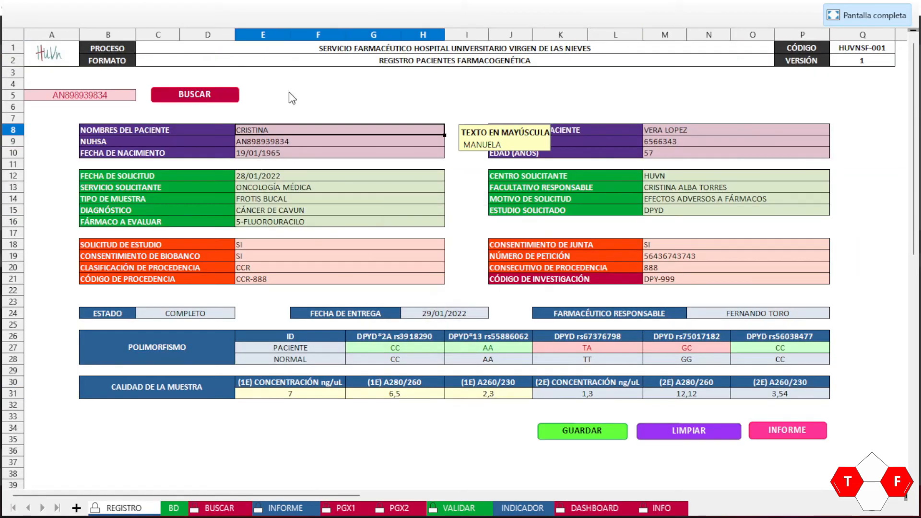
{"action": "left_click", "coordinate": [656, 120]}
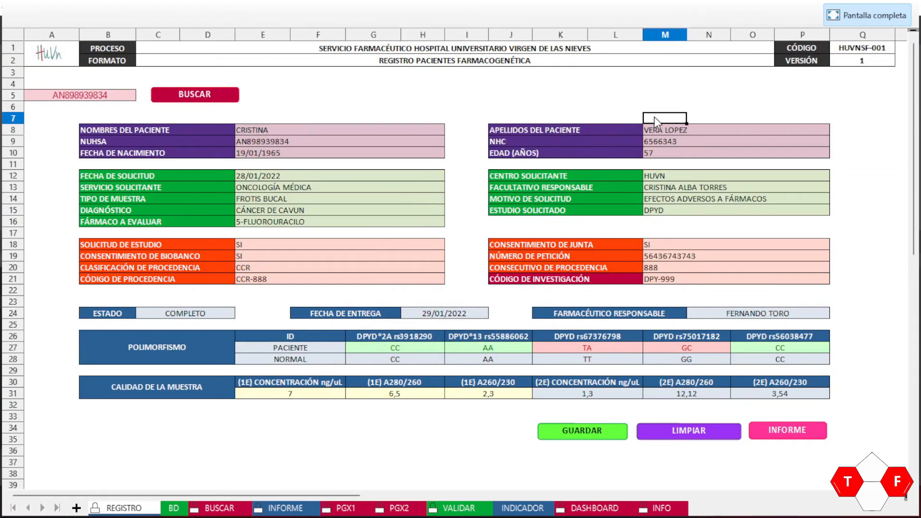
{"action": "left_click", "coordinate": [675, 133]}
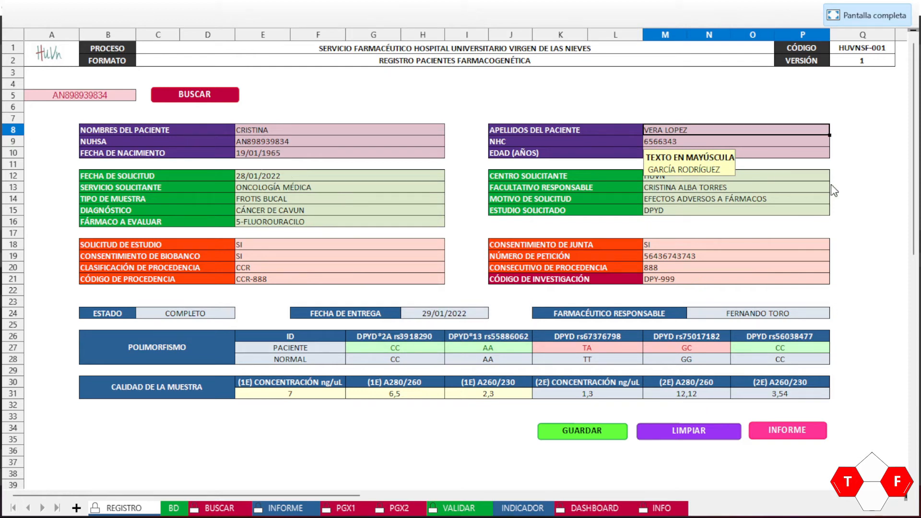
{"action": "left_click", "coordinate": [860, 189]}
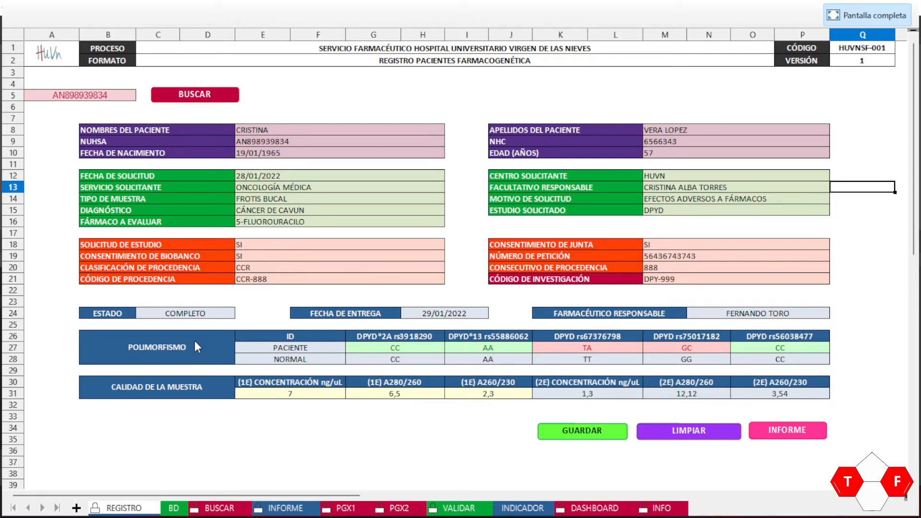
{"action": "left_click", "coordinate": [604, 350]}
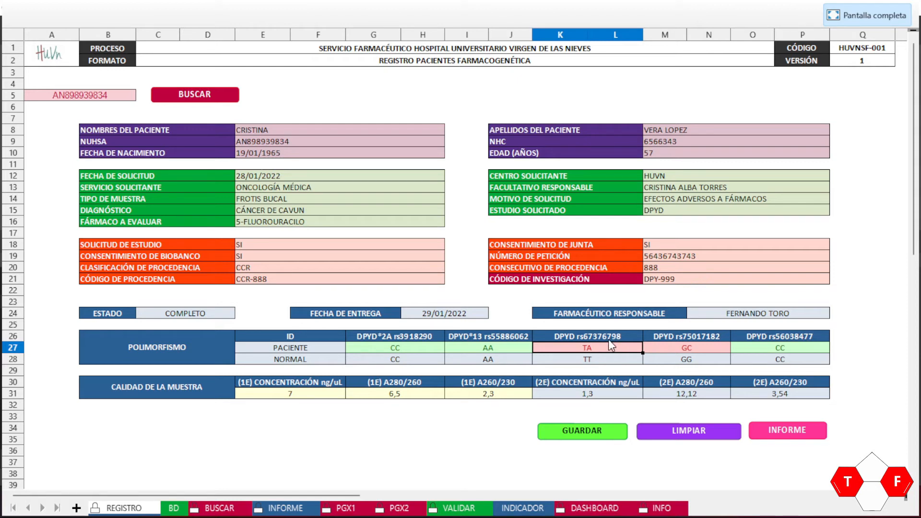
Step: Set the rs67376798 genotype in BD cell AA3 to AA, then re-search the patient on REGISTRO
{"action": "left_click", "coordinate": [176, 510]}
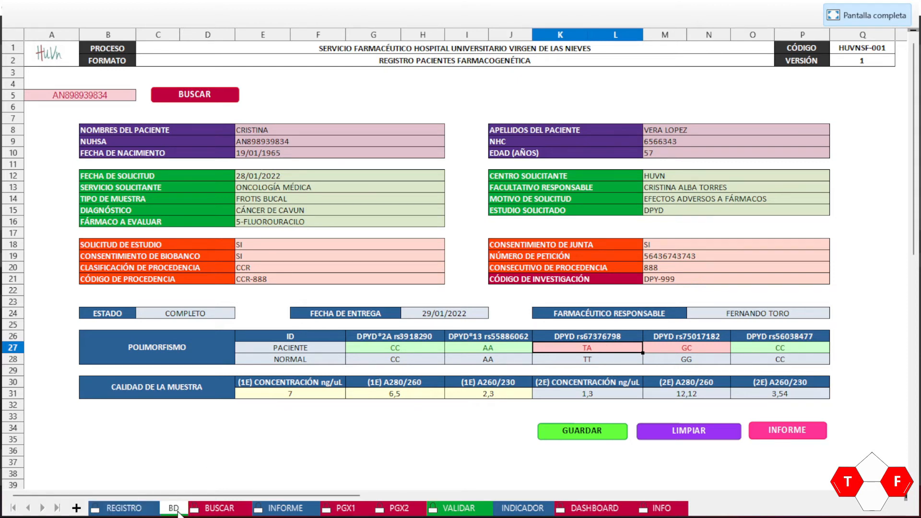
{"action": "key", "text": "Right"}
{"action": "key", "text": "Right"}
{"action": "key", "text": "Right"}
{"action": "key", "text": "Right"}
{"action": "key", "text": "Right"}
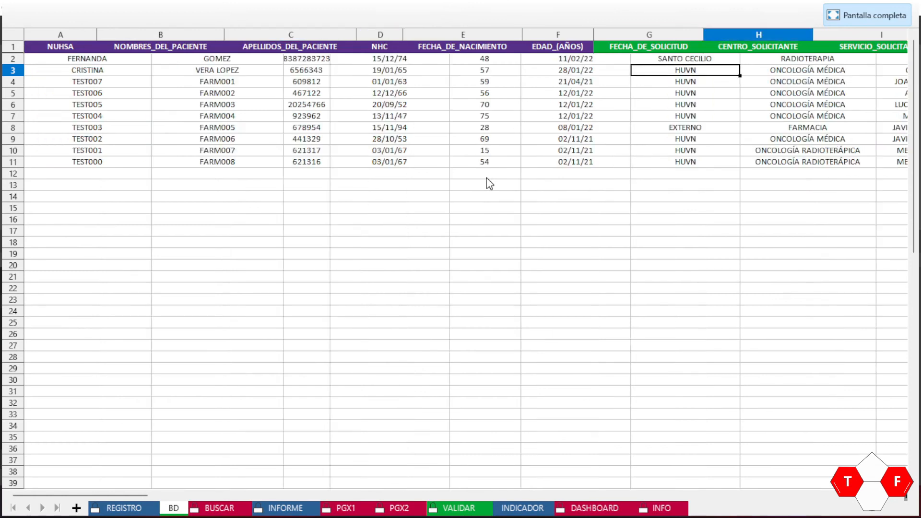
{"action": "key", "text": "Right"}
{"action": "key", "text": "Right"}
{"action": "key", "text": "Right"}
{"action": "key", "text": "Right"}
{"action": "key", "text": "Right"}
{"action": "key", "text": "Right"}
{"action": "key", "text": "Right"}
{"action": "key", "text": "Right"}
{"action": "key", "text": "Right"}
{"action": "key", "text": "Right"}
{"action": "key", "text": "Right"}
{"action": "key", "text": "Right"}
{"action": "key", "text": "Right"}
{"action": "key", "text": "Right"}
{"action": "key", "text": "Right"}
{"action": "key", "text": "Right"}
{"action": "key", "text": "Right"}
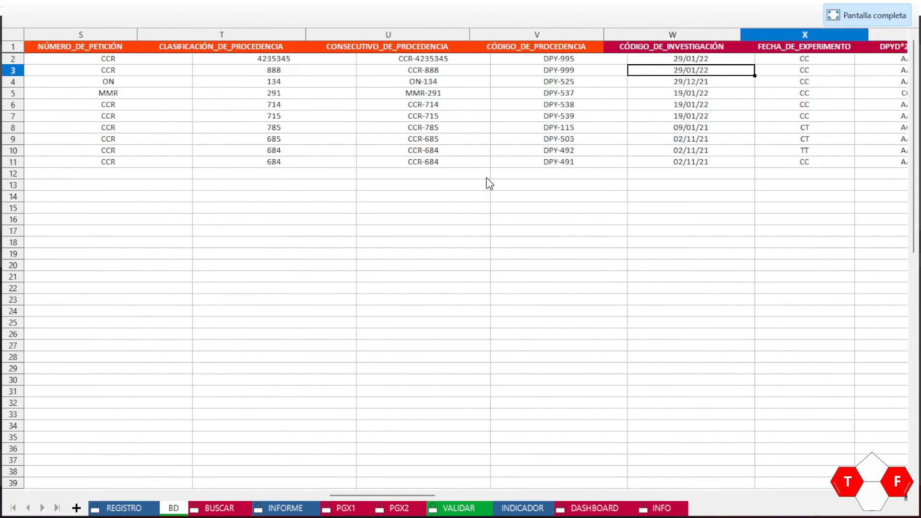
{"action": "key", "text": "Left"}
{"action": "key", "text": "Left"}
{"action": "key", "text": "Left"}
{"action": "key", "text": "Left"}
{"action": "key", "text": "Right"}
{"action": "key", "text": "Right"}
{"action": "key", "text": "Right"}
{"action": "key", "text": "Left"}
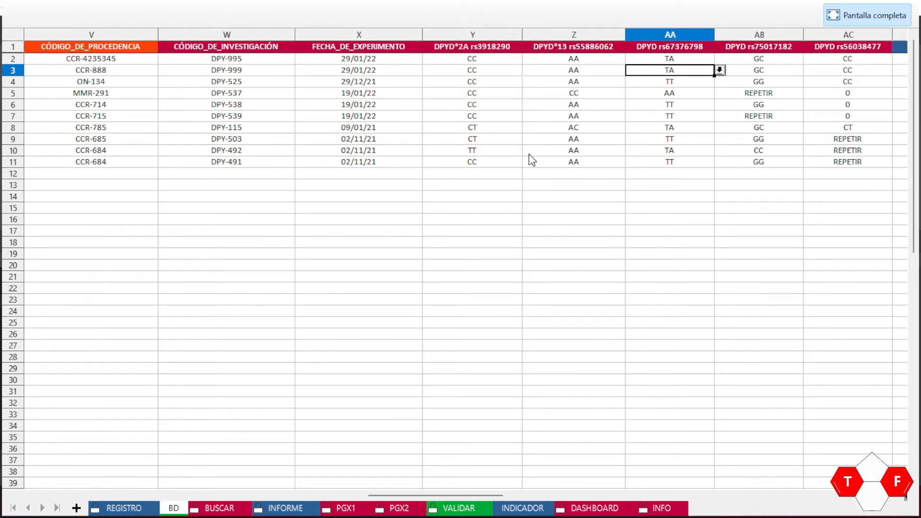
{"action": "left_click", "coordinate": [719, 70]}
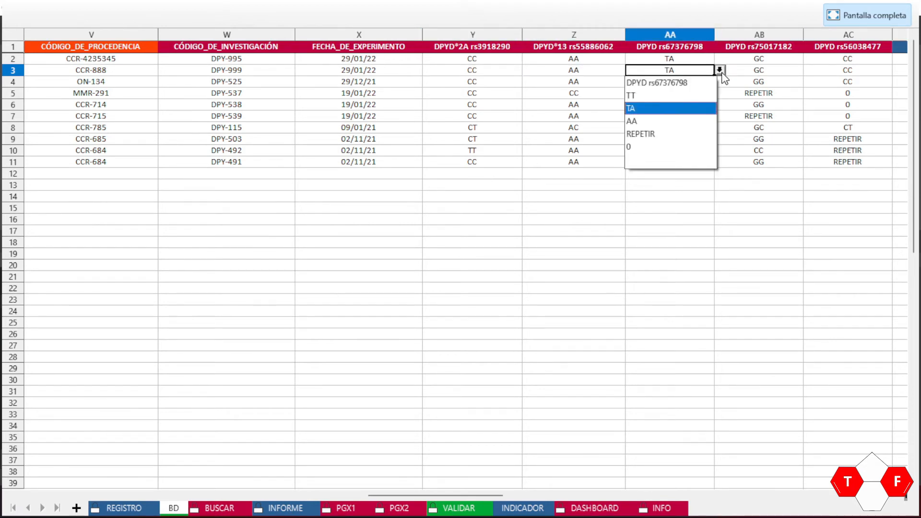
{"action": "left_click", "coordinate": [647, 121]}
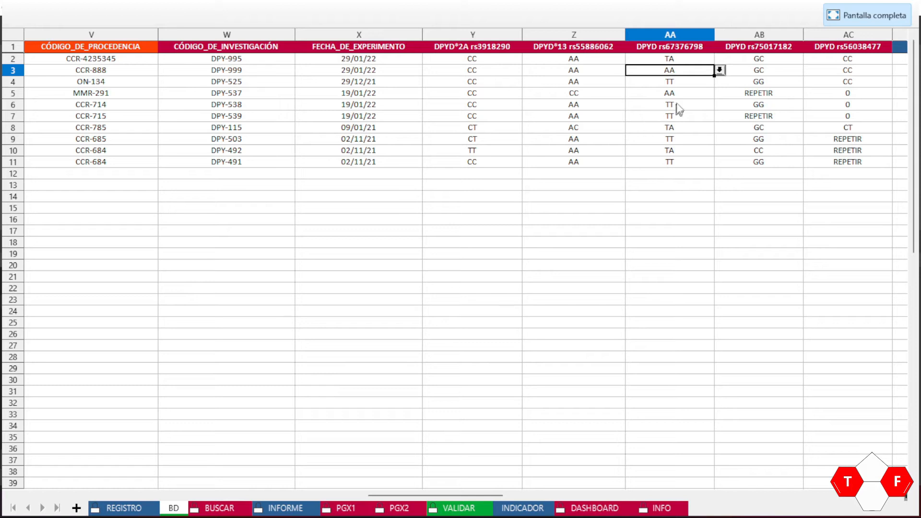
{"action": "left_click", "coordinate": [132, 506]}
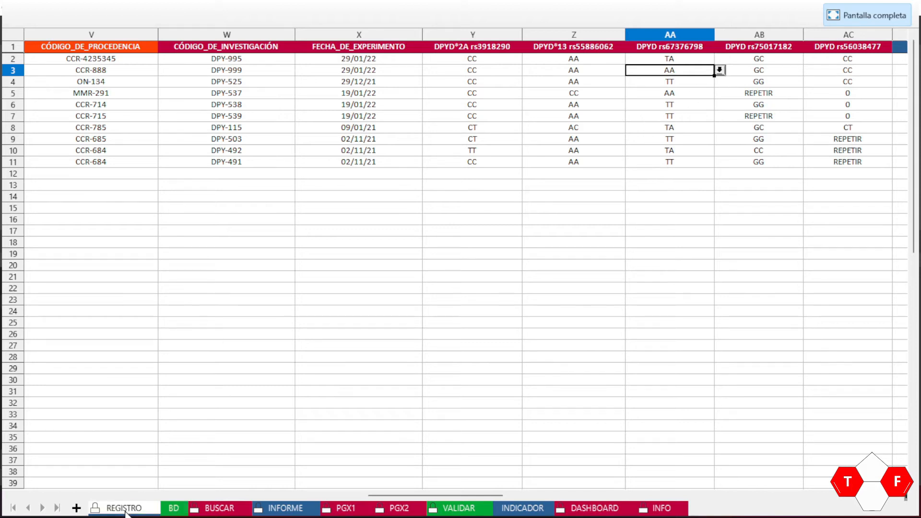
{"action": "left_click", "coordinate": [179, 96]}
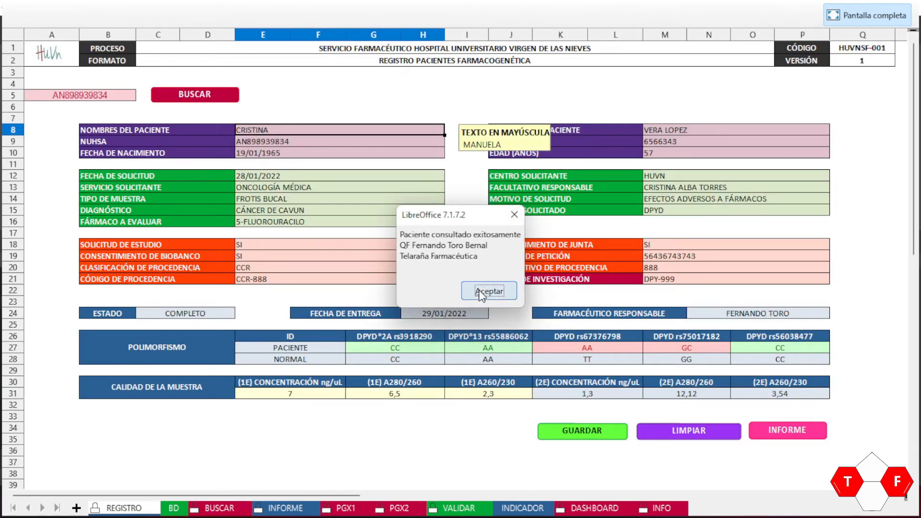
Step: Dismiss the patient-found message and verify the rs67376798 genotype now reads AA
{"action": "left_click", "coordinate": [482, 292]}
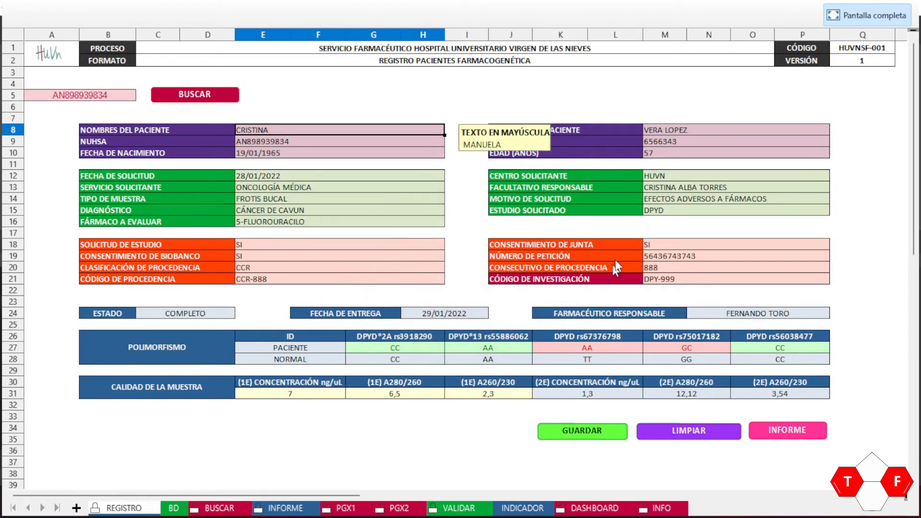
{"action": "left_click", "coordinate": [596, 353]}
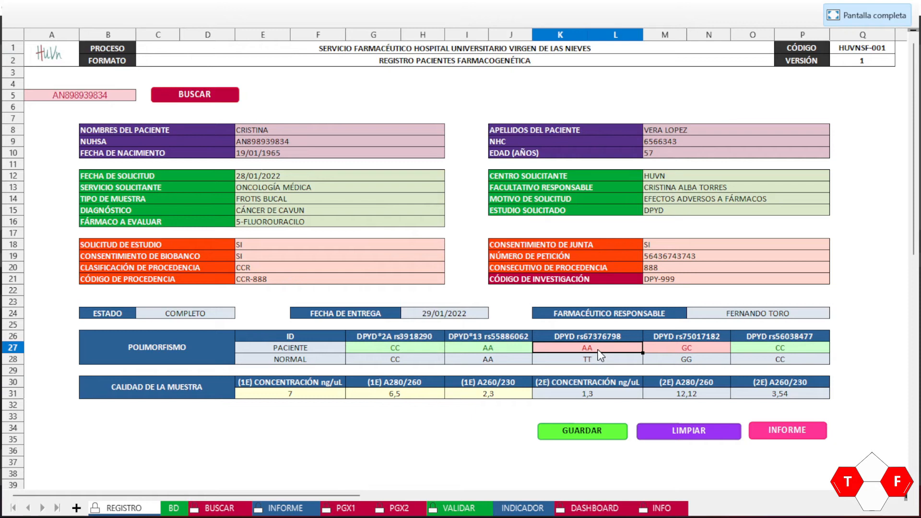
{"action": "left_click", "coordinate": [852, 279]}
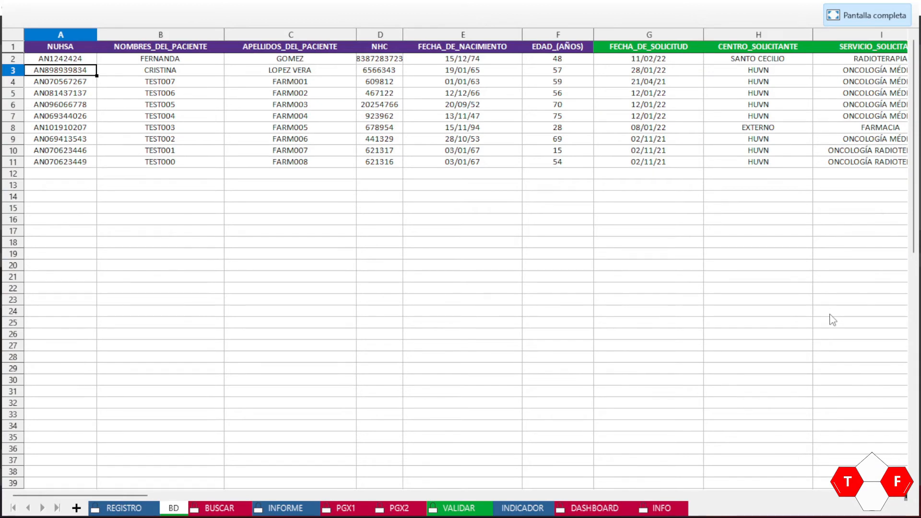
Step: Enter report date 01/02/2022 in cell AO3 of BD row 3
{"action": "key", "text": "Right"}
{"action": "key", "text": "Right"}
{"action": "key", "text": "Right"}
{"action": "key", "text": "Right"}
{"action": "key", "text": "Right"}
{"action": "key", "text": "Right"}
{"action": "key", "text": "Right"}
{"action": "key", "text": "Right"}
{"action": "key", "text": "Right"}
{"action": "key", "text": "Right"}
{"action": "key", "text": "Right"}
{"action": "key", "text": "Right"}
{"action": "key", "text": "Right"}
{"action": "key", "text": "Right"}
{"action": "key", "text": "Right"}
{"action": "key", "text": "Right"}
{"action": "key", "text": "Right"}
{"action": "key", "text": "Right"}
{"action": "key", "text": "Right"}
{"action": "key", "text": "Right"}
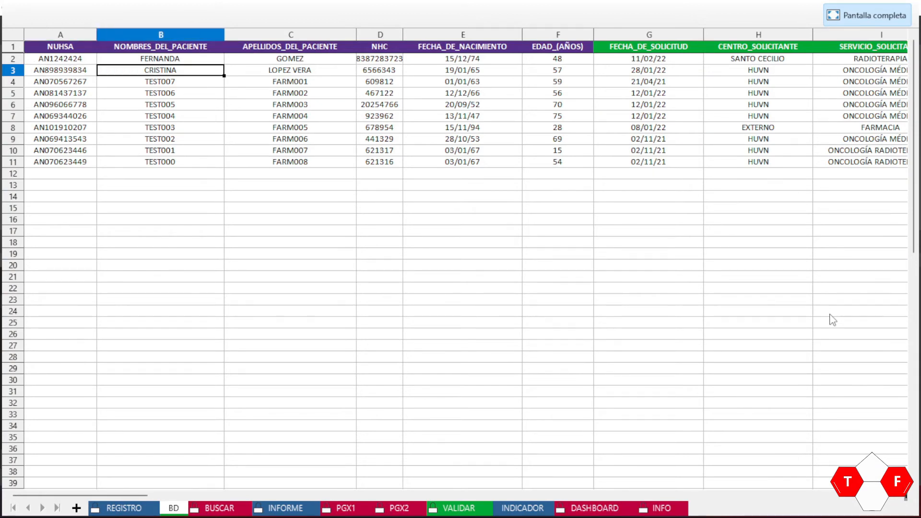
{"action": "key", "text": "Left"}
{"action": "key", "text": "Right"}
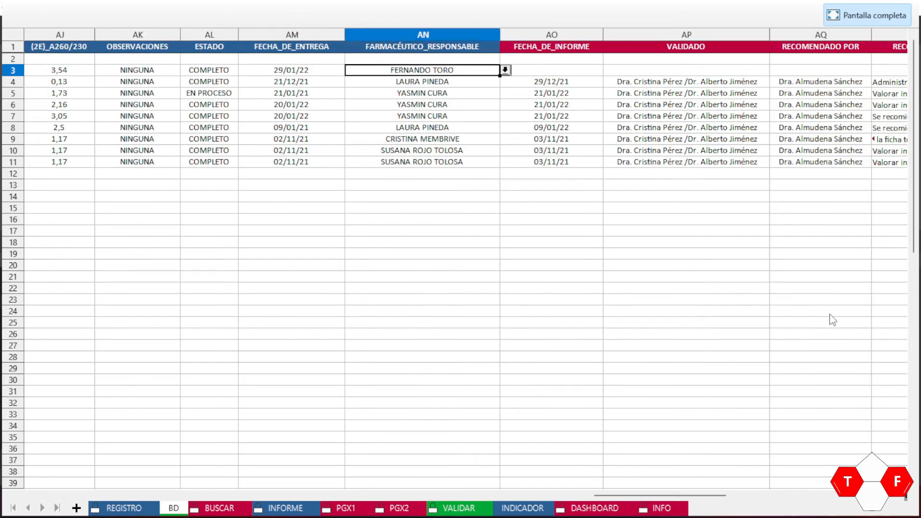
{"action": "key", "text": "Right"}
{"action": "key", "text": "Left"}
{"action": "key", "text": "Right"}
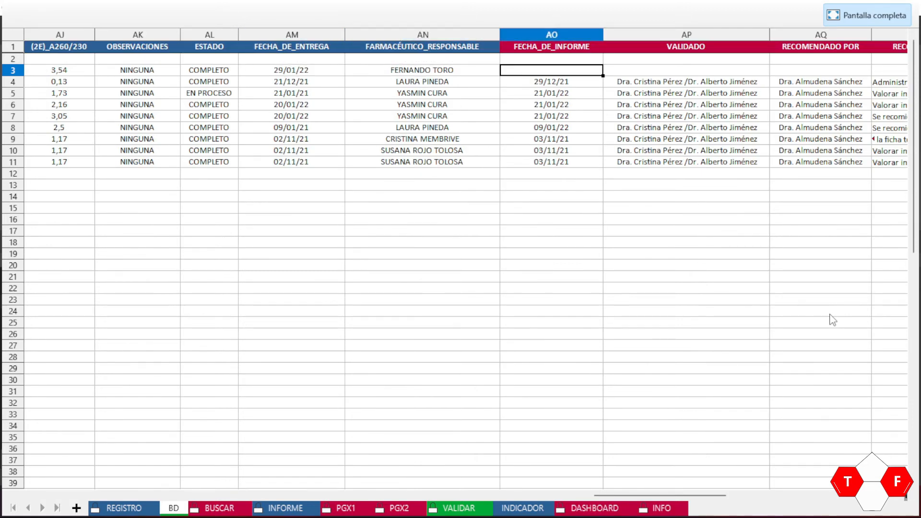
{"action": "key", "text": "Right"}
{"action": "key", "text": "Right"}
{"action": "key", "text": "Right"}
{"action": "key", "text": "Left"}
{"action": "key", "text": "Left"}
{"action": "key", "text": "Left"}
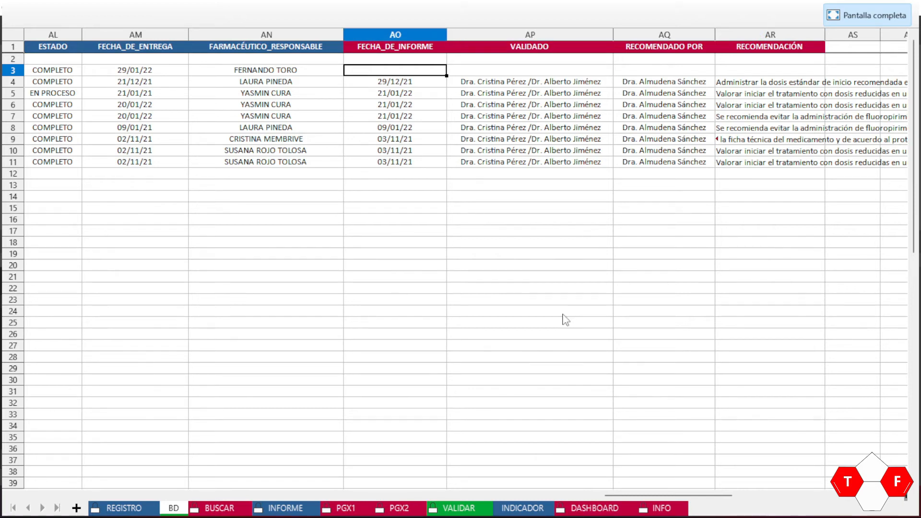
{"action": "type", "text": "01/"}
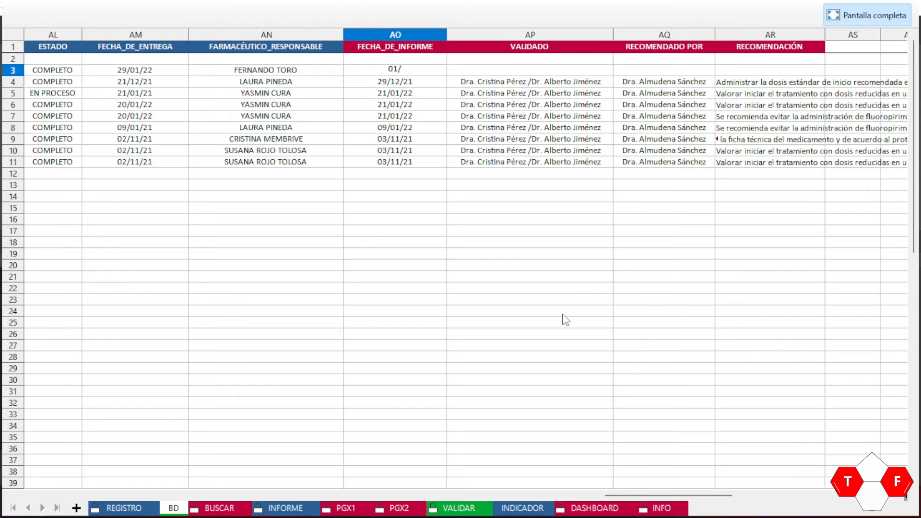
{"action": "type", "text": "02/2022"}
{"action": "key", "text": "Tab"}
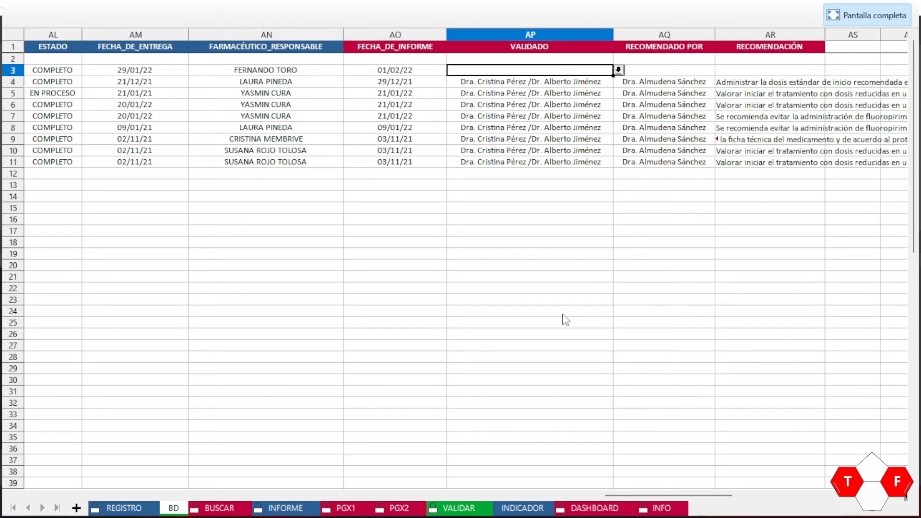
Step: Choose row 3's validating doctors in AP3 and recommending doctor in AQ3 from their dropdowns
{"action": "left_click", "coordinate": [619, 70]}
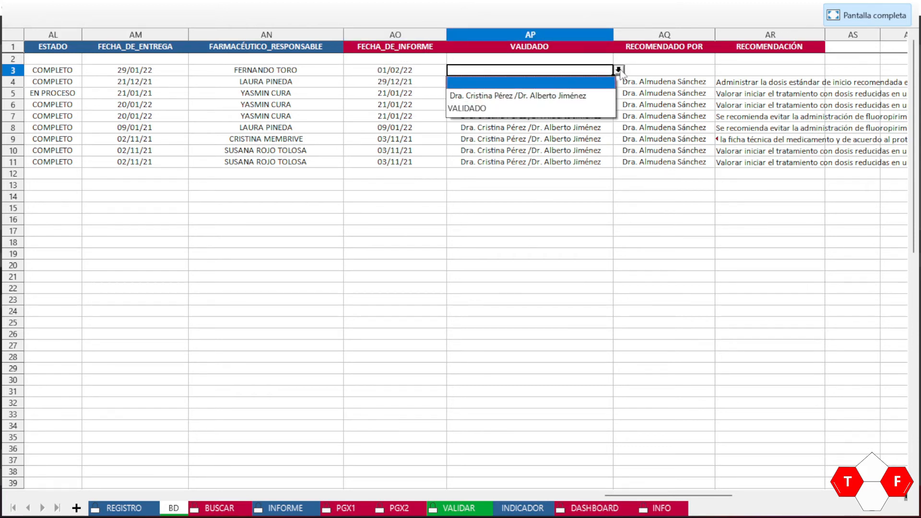
{"action": "left_click", "coordinate": [494, 96]}
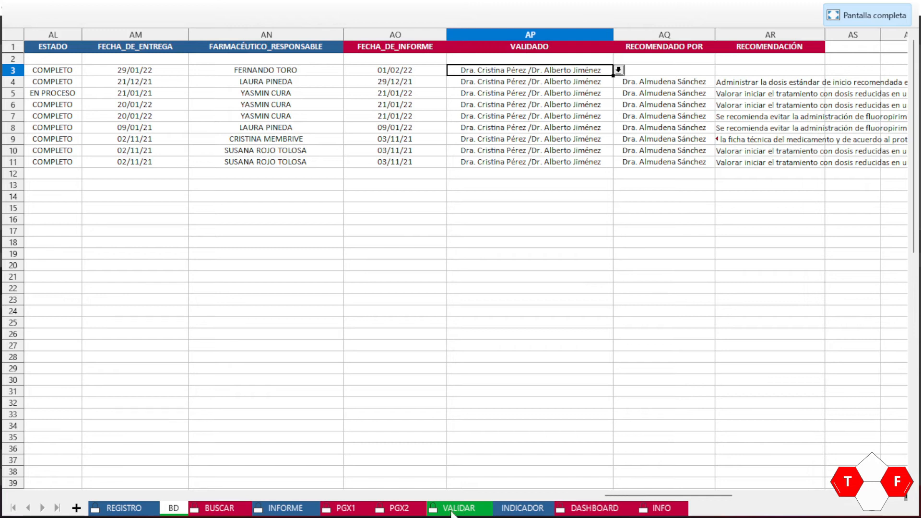
{"action": "left_click", "coordinate": [469, 508]}
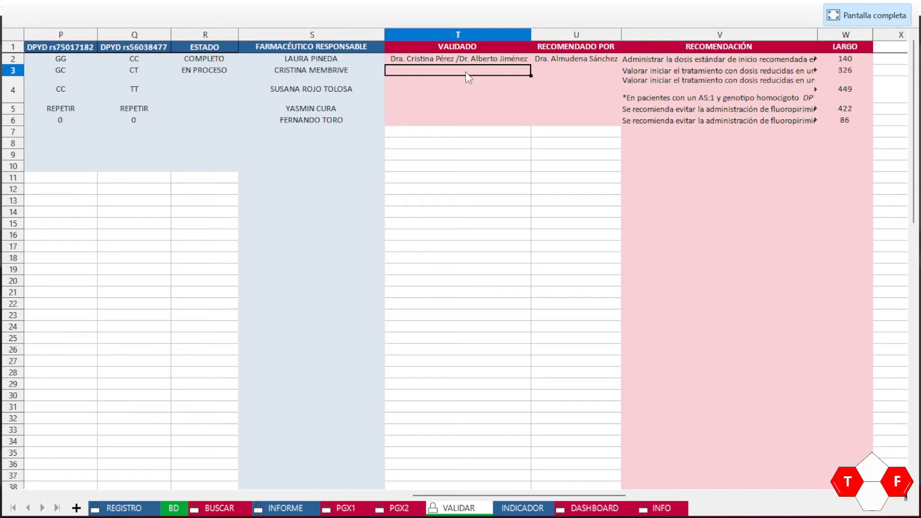
{"action": "left_click", "coordinate": [174, 509]}
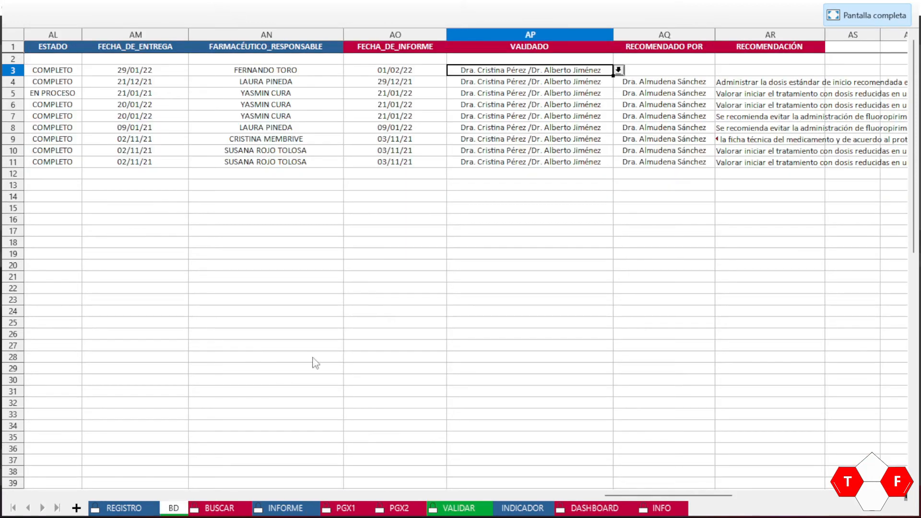
{"action": "left_click", "coordinate": [690, 71]}
{"action": "left_click", "coordinate": [721, 70]}
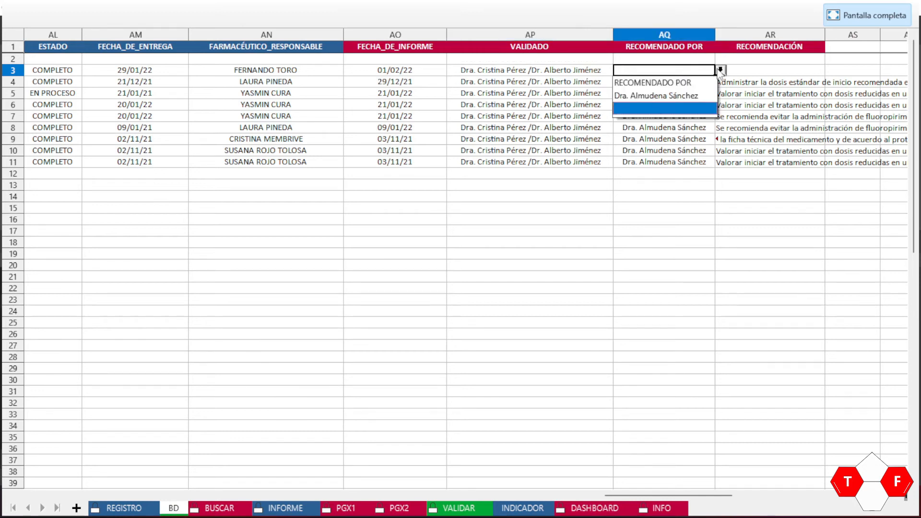
{"action": "left_click", "coordinate": [667, 96]}
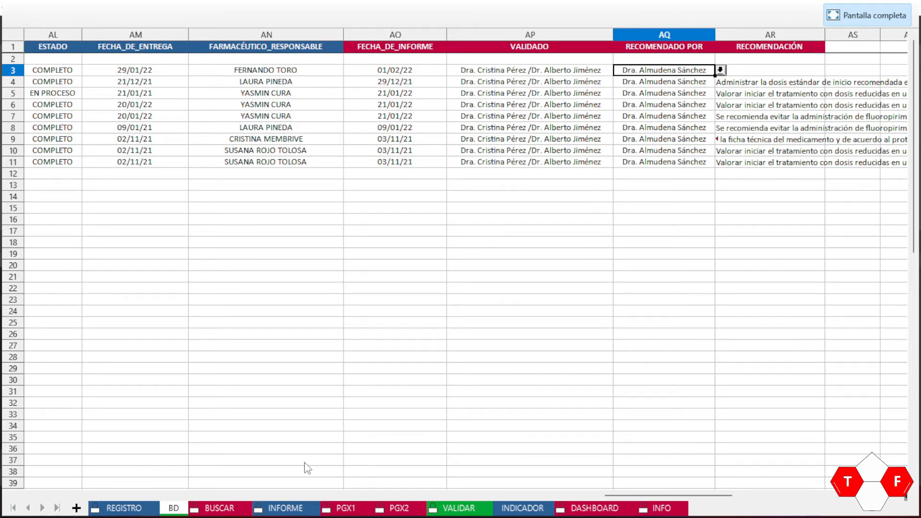
Step: Review the VALIDAR entries and browse row 3's recommendation list in AR3 without choosing
{"action": "left_click", "coordinate": [458, 512]}
{"action": "key", "text": "Right"}
{"action": "key", "text": "Up"}
{"action": "key", "text": "Down"}
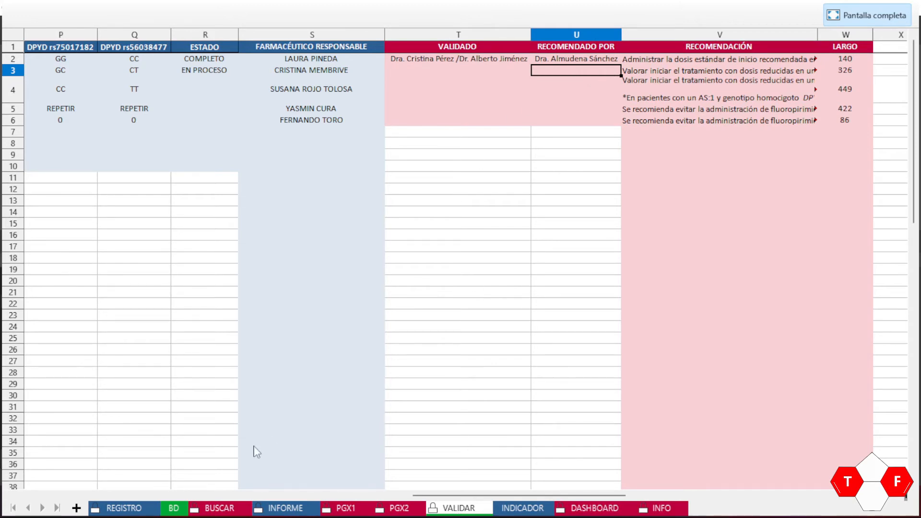
{"action": "left_click", "coordinate": [182, 513]}
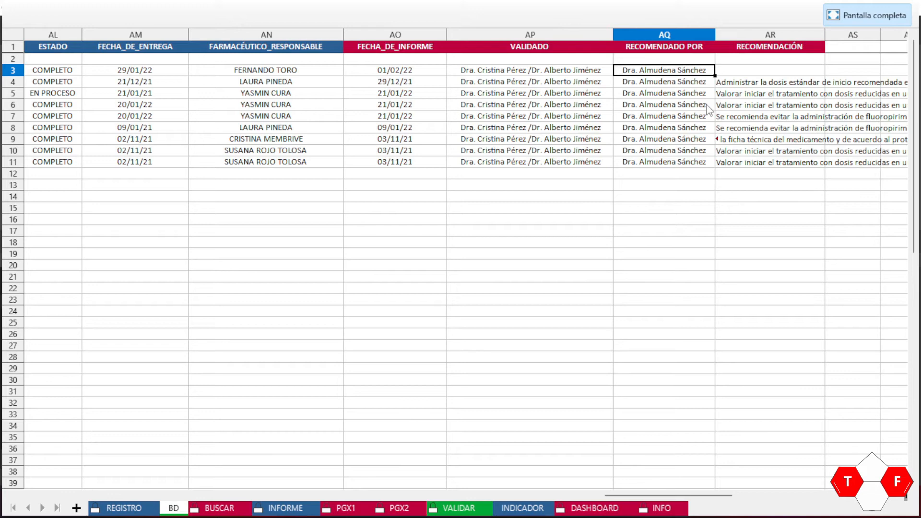
{"action": "key", "text": "Right"}
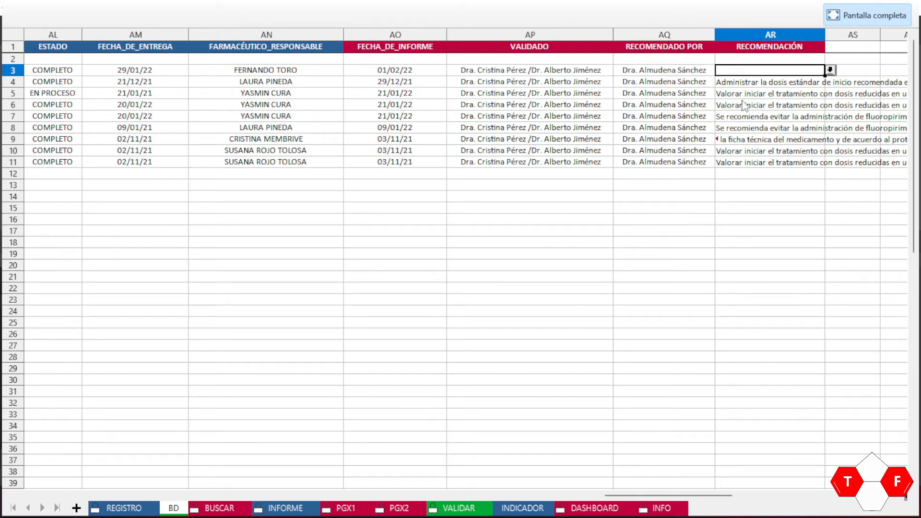
{"action": "left_click", "coordinate": [830, 71]}
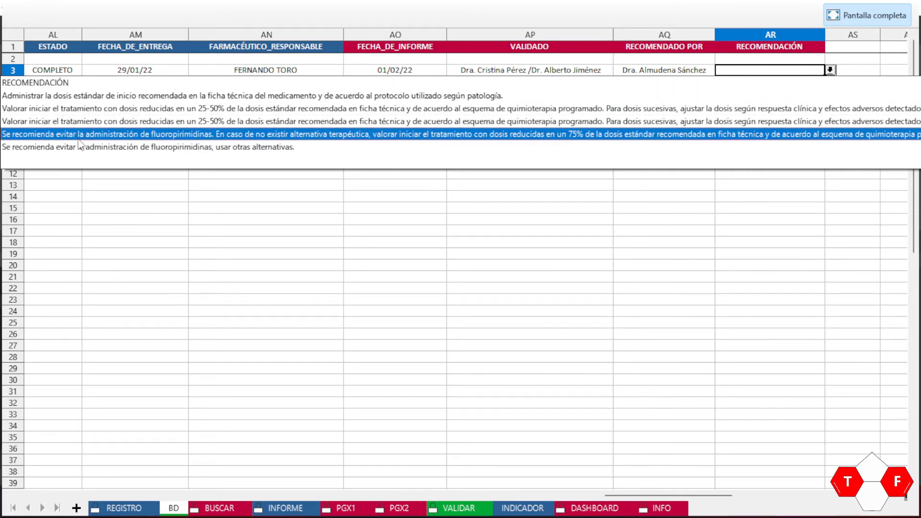
{"action": "left_click", "coordinate": [456, 511]}
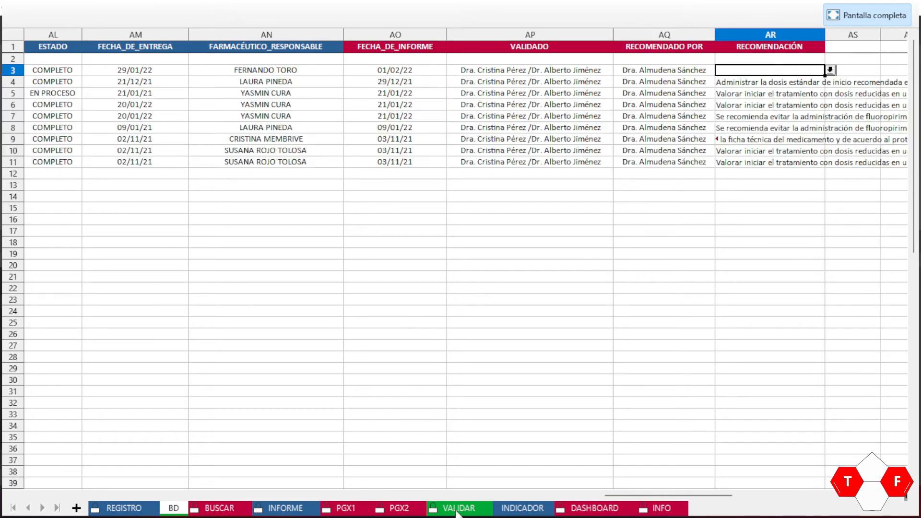
{"action": "left_click", "coordinate": [456, 511]}
Step: Add 'Reducir la dosis en un 80% y valorar el peso junto con la respuesta a la terapia' in row 7
{"action": "key", "text": "Right"}
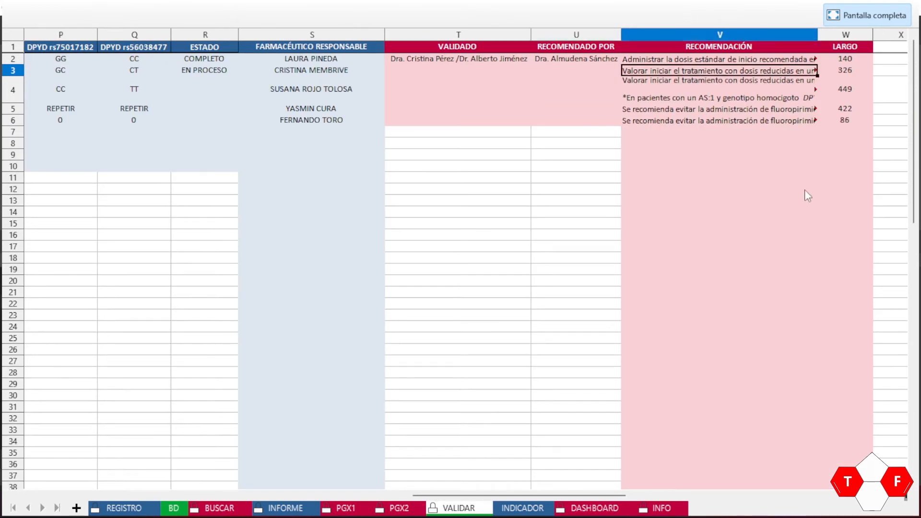
{"action": "key", "text": "Down"}
{"action": "key", "text": "Down"}
{"action": "key", "text": "Down"}
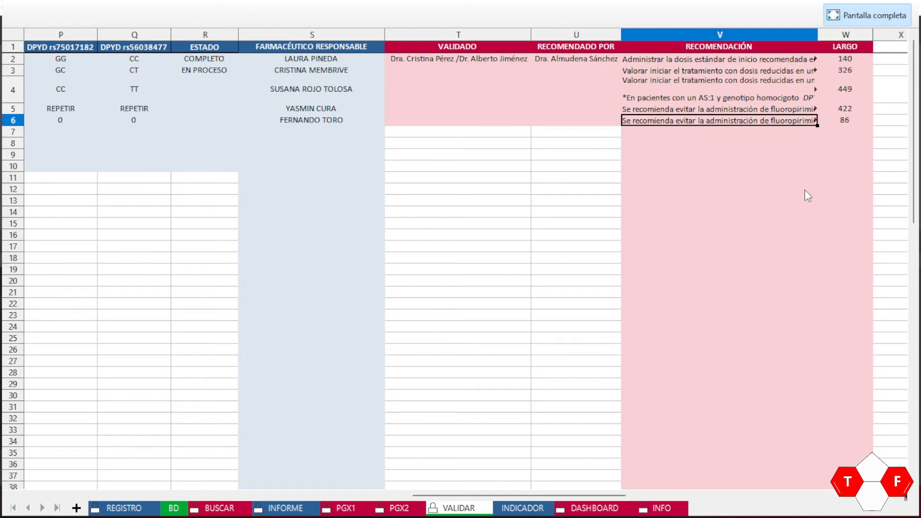
{"action": "left_click", "coordinate": [667, 134]}
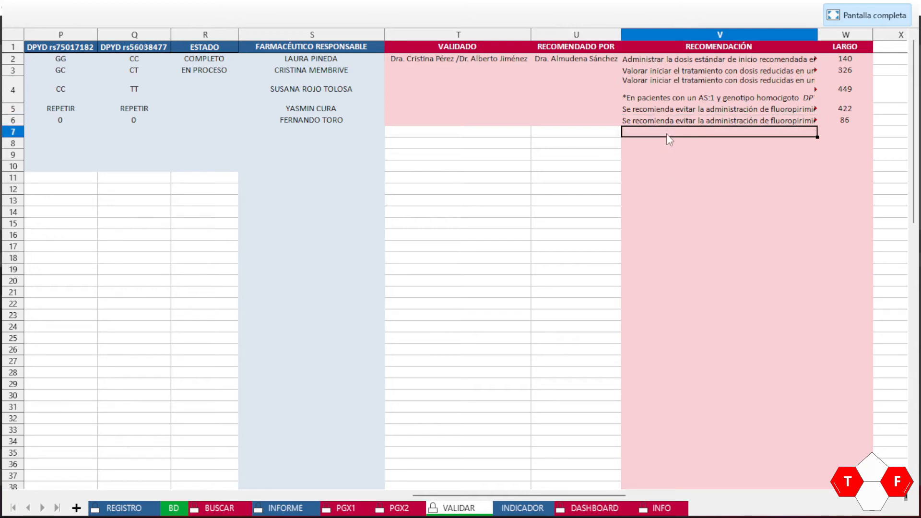
{"action": "key", "text": "Caps_Lock"}
{"action": "type", "text": "r"}
{"action": "key", "text": "Caps_Lock"}
{"action": "key", "text": "BackSpace"}
{"action": "key", "text": "BackSpace"}
{"action": "type", "text": "R"}
{"action": "key", "text": "Caps_Lock"}
{"action": "type", "text": "e"}
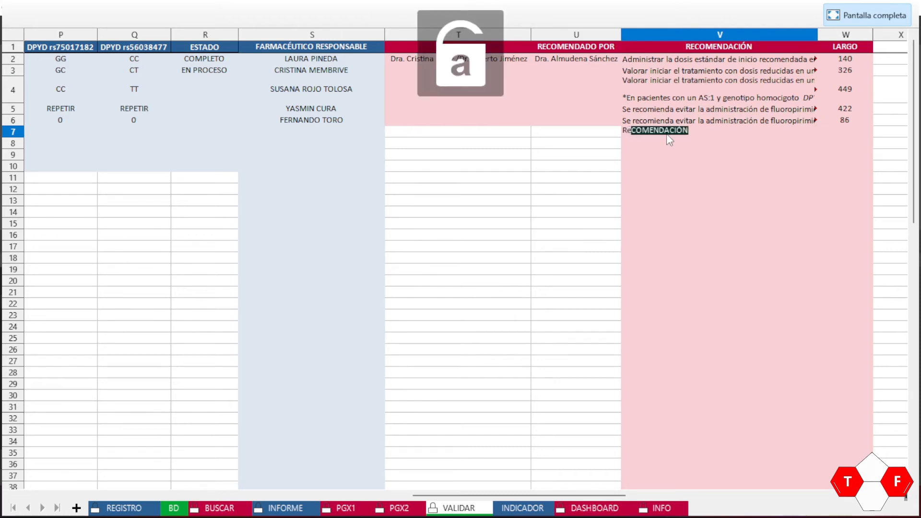
{"action": "type", "text": "ducir la dosis en un 8"}
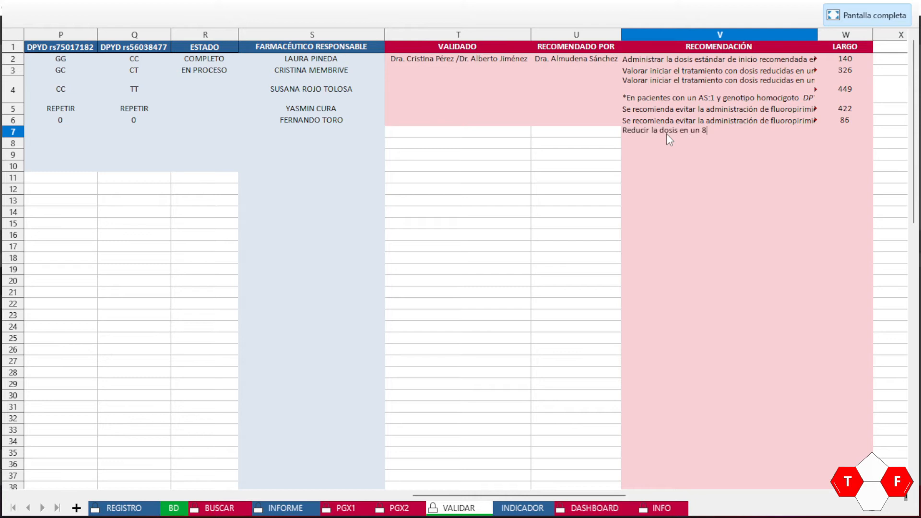
{"action": "type", "text": "0% y valorar el peso junto con la respuesta a la terapia"}
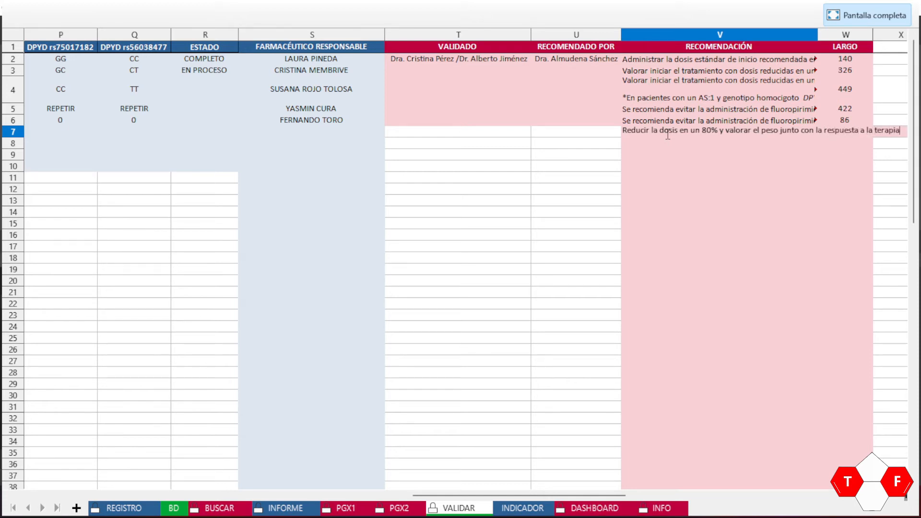
{"action": "key", "text": "Return"}
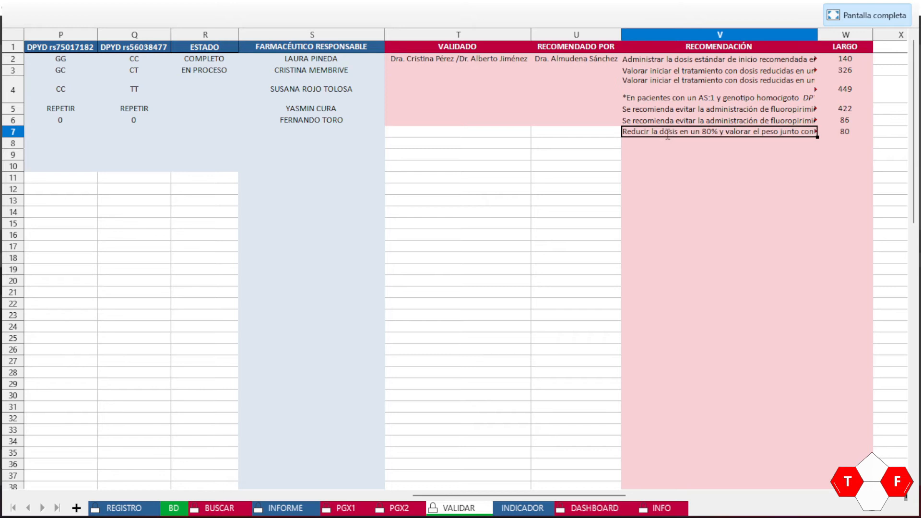
Step: Check the new recommendation's LARGO length in W7 against the row 4 value
{"action": "key", "text": "Right"}
{"action": "key", "text": "Left"}
{"action": "key", "text": "Right"}
{"action": "key", "text": "Left"}
{"action": "key", "text": "Right"}
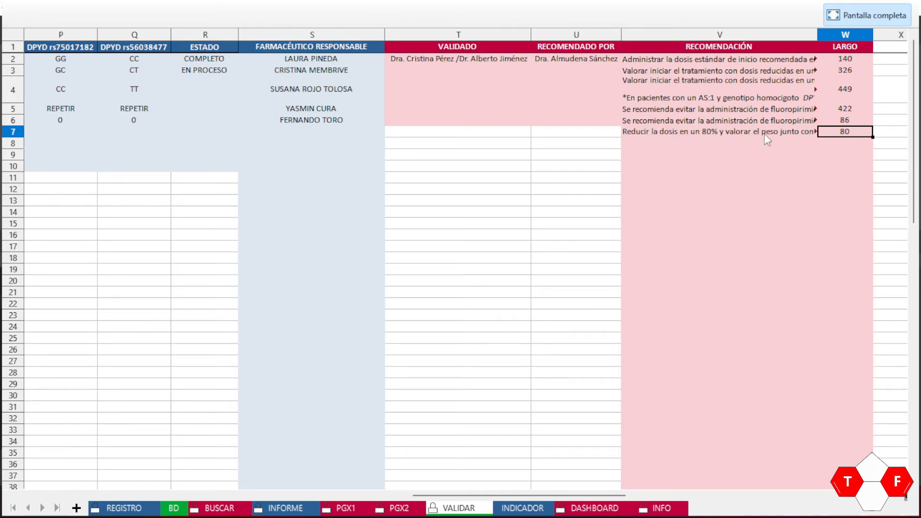
{"action": "key", "text": "Left"}
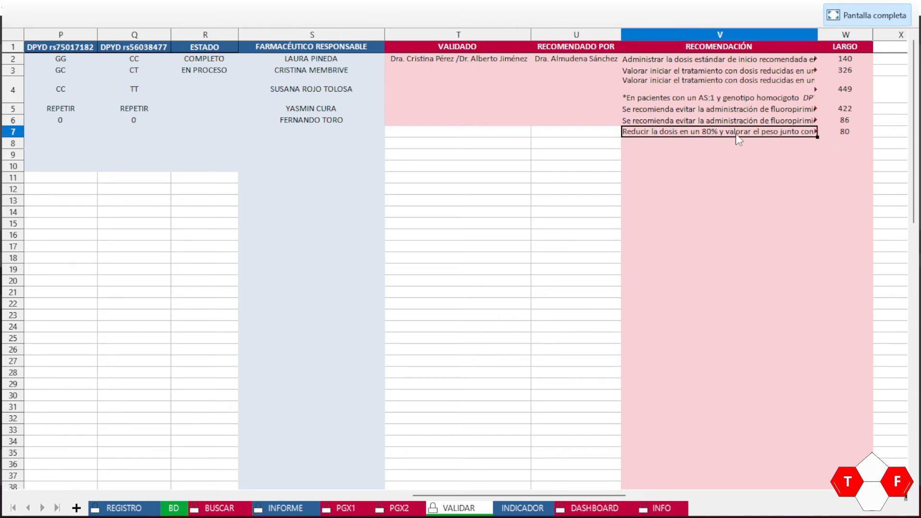
{"action": "left_click", "coordinate": [848, 135]}
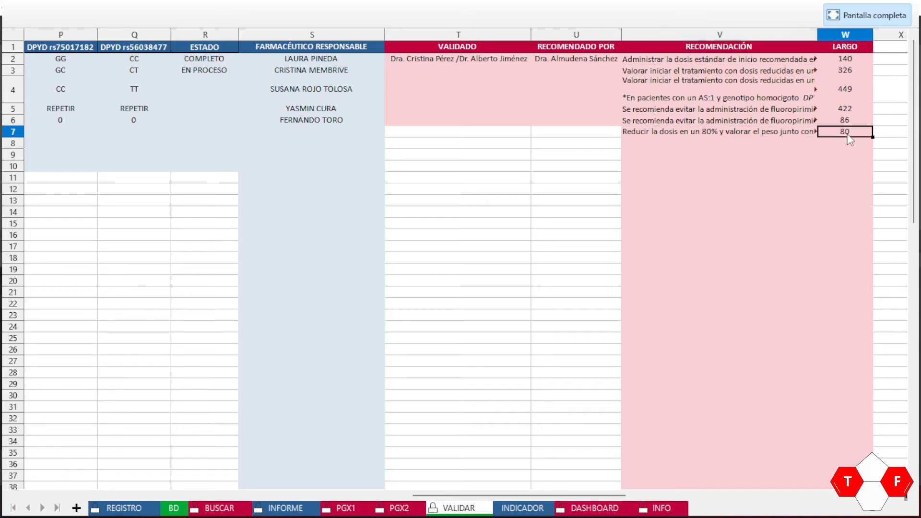
{"action": "left_click", "coordinate": [847, 92]}
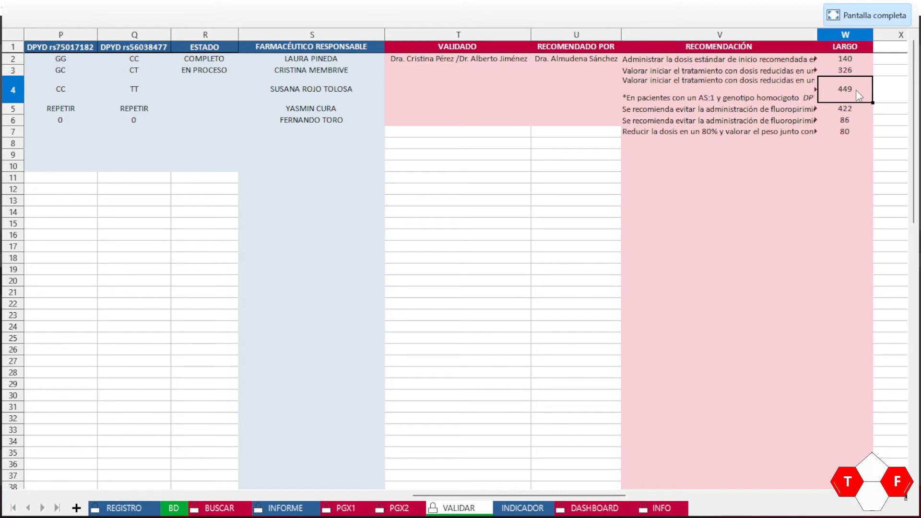
{"action": "left_click", "coordinate": [748, 135]}
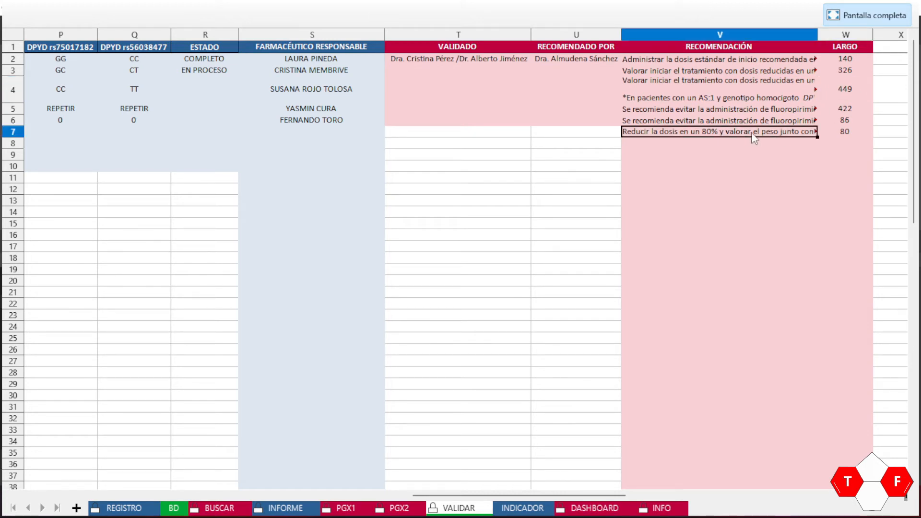
Step: Pick the new 'Reducir la dosis en un 80%…' entry in BD cell AR3 and review it
{"action": "left_click", "coordinate": [174, 508]}
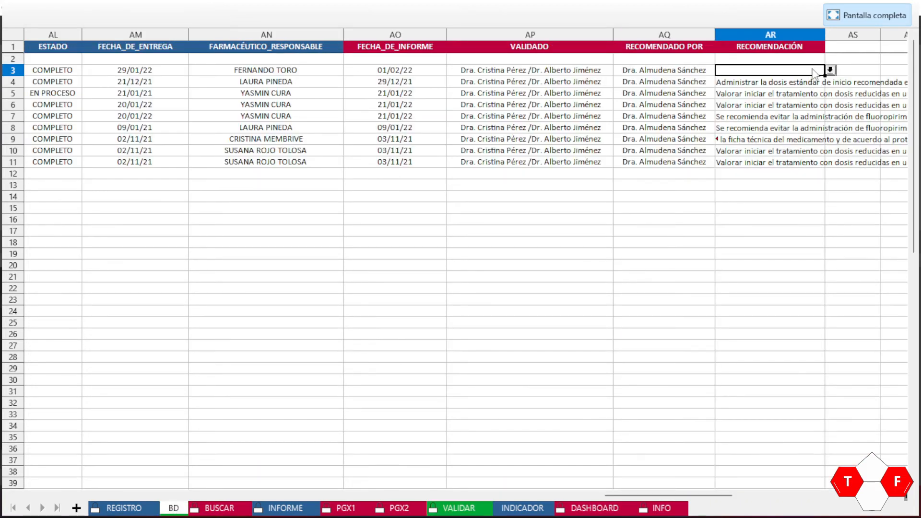
{"action": "left_click", "coordinate": [830, 70]}
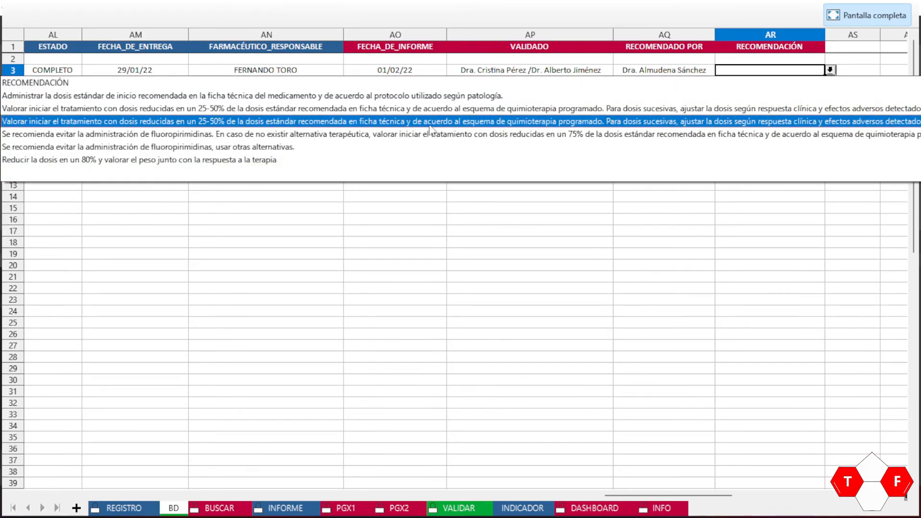
{"action": "left_click", "coordinate": [99, 161]}
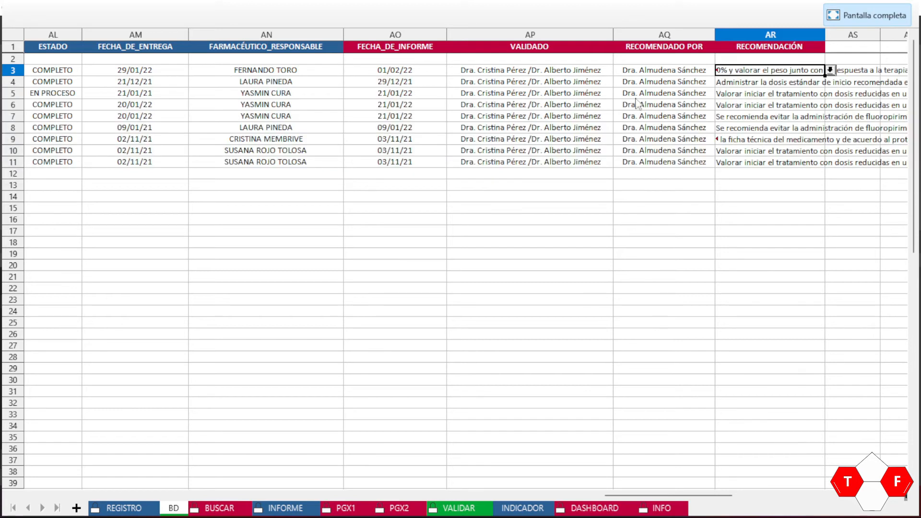
{"action": "key", "text": "Right"}
{"action": "key", "text": "Left"}
{"action": "key", "text": "Right"}
{"action": "key", "text": "Right"}
{"action": "key", "text": "Left"}
{"action": "key", "text": "Left"}
{"action": "key", "text": "Home"}
{"action": "key", "text": "Right"}
{"action": "key", "text": "Left"}
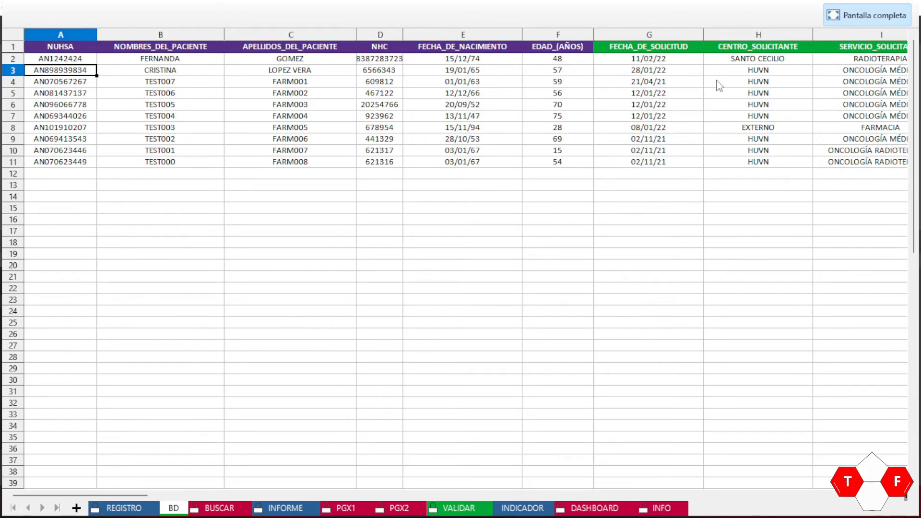
Step: Choose the patient's NUHSA from the REGISTRO list and load the record with BUSCAR
{"action": "key", "text": "ctrl+Page_Up"}
{"action": "left_click", "coordinate": [142, 95]}
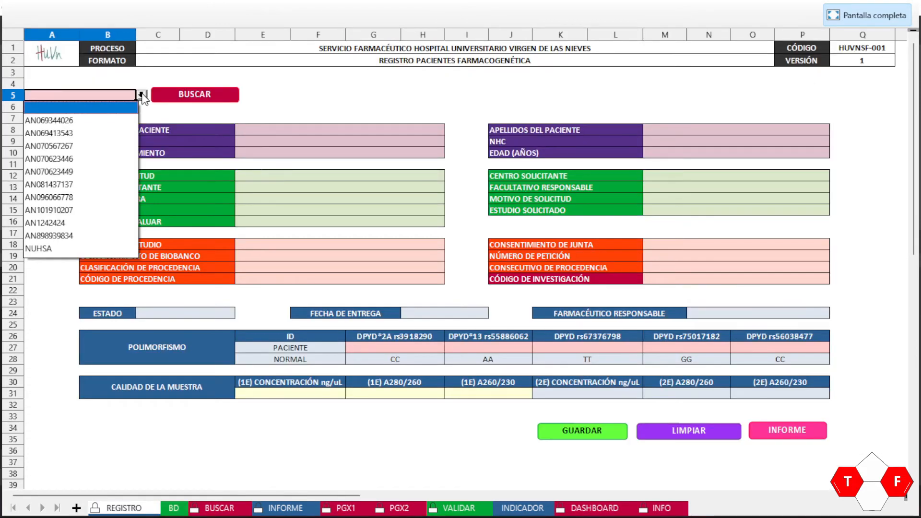
{"action": "left_click", "coordinate": [101, 237]}
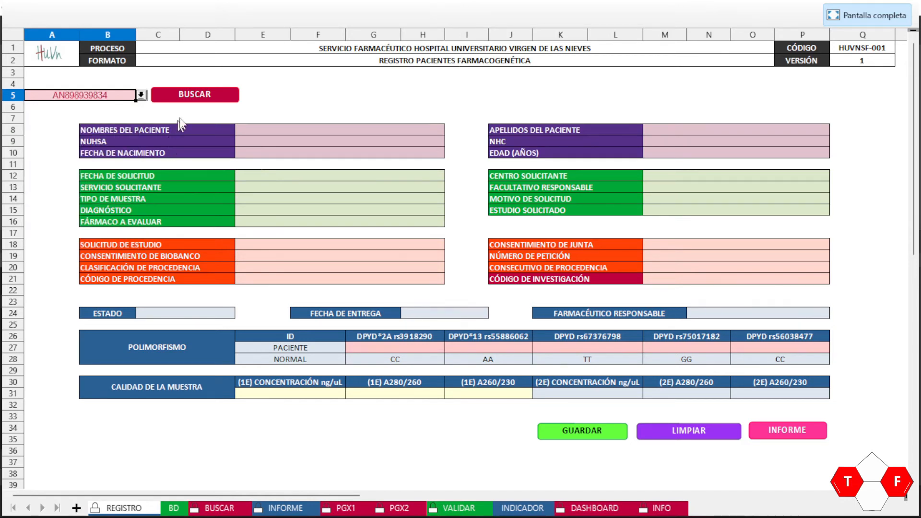
{"action": "left_click", "coordinate": [195, 96]}
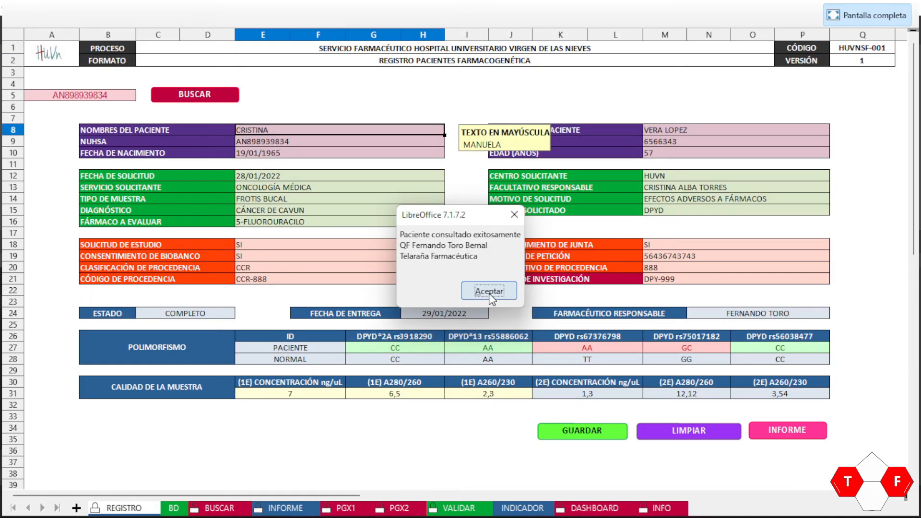
{"action": "left_click", "coordinate": [490, 291]}
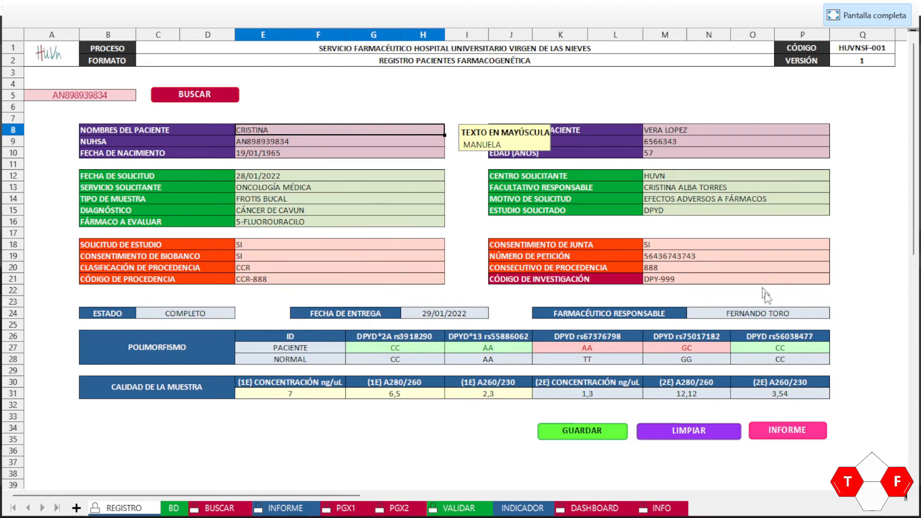
Step: Run the INFORME macro to build the report dated 01/02/2022, accepting both message boxes
{"action": "left_click", "coordinate": [784, 435]}
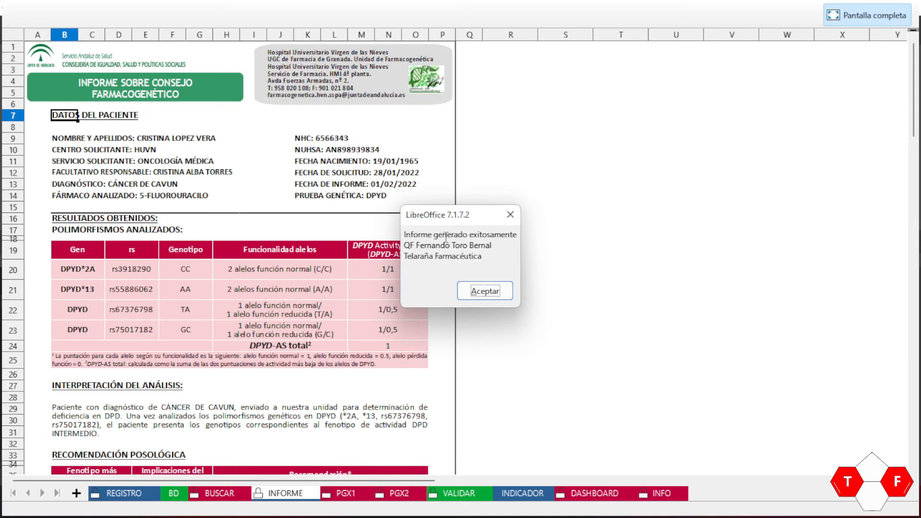
{"action": "left_click", "coordinate": [477, 291]}
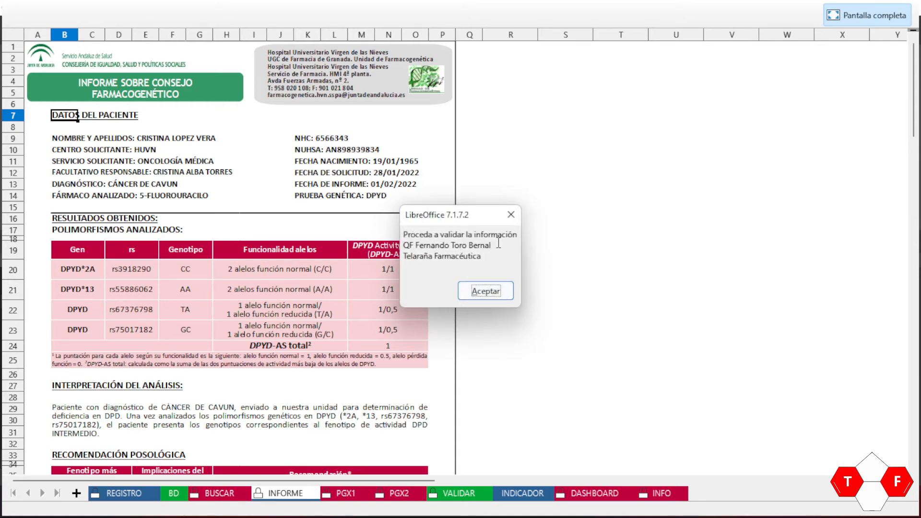
{"action": "left_click", "coordinate": [475, 292]}
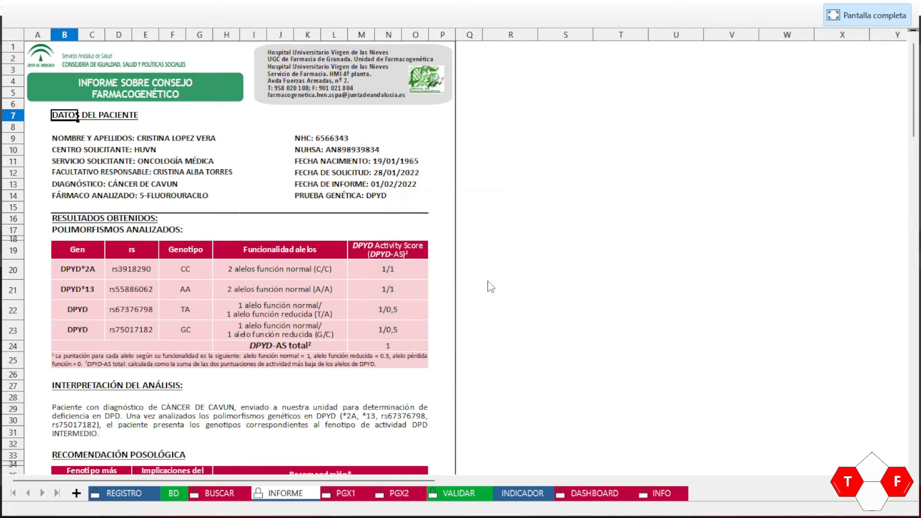
{"action": "left_click", "coordinate": [272, 209]}
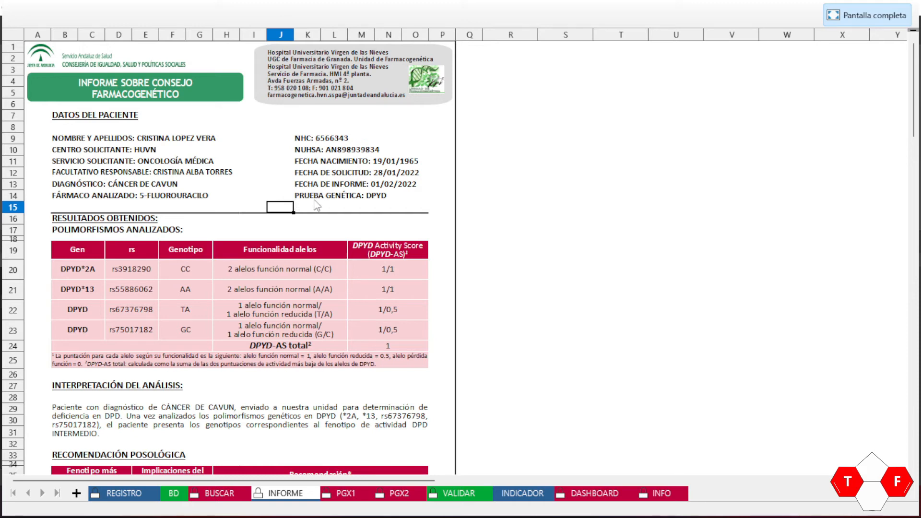
{"action": "scroll", "coordinate": [434, 180], "scroll_direction": "down", "scroll_amount": 1}
{"action": "scroll", "coordinate": [434, 181], "scroll_direction": "up", "scroll_amount": 1}
{"action": "scroll", "coordinate": [190, 259], "scroll_direction": "down", "scroll_amount": 1}
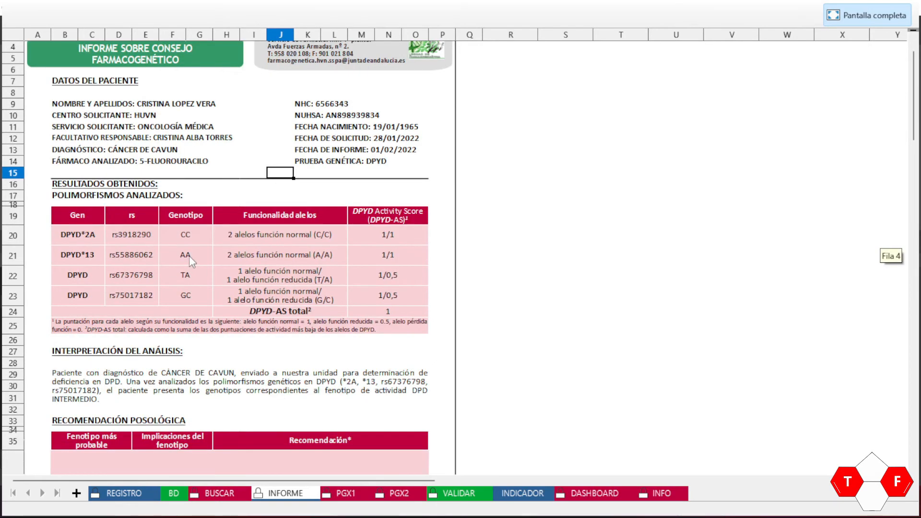
{"action": "scroll", "coordinate": [182, 247], "scroll_direction": "up", "scroll_amount": 1}
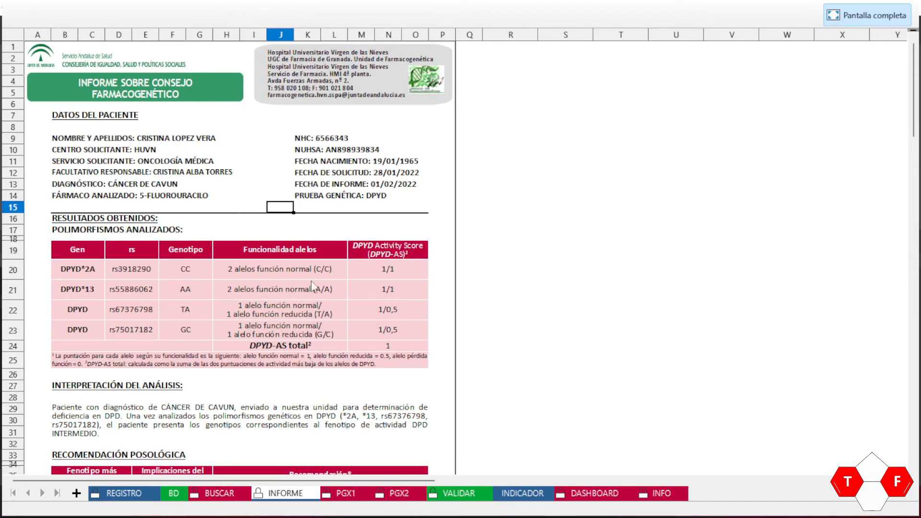
{"action": "scroll", "coordinate": [330, 264], "scroll_direction": "down", "scroll_amount": 5}
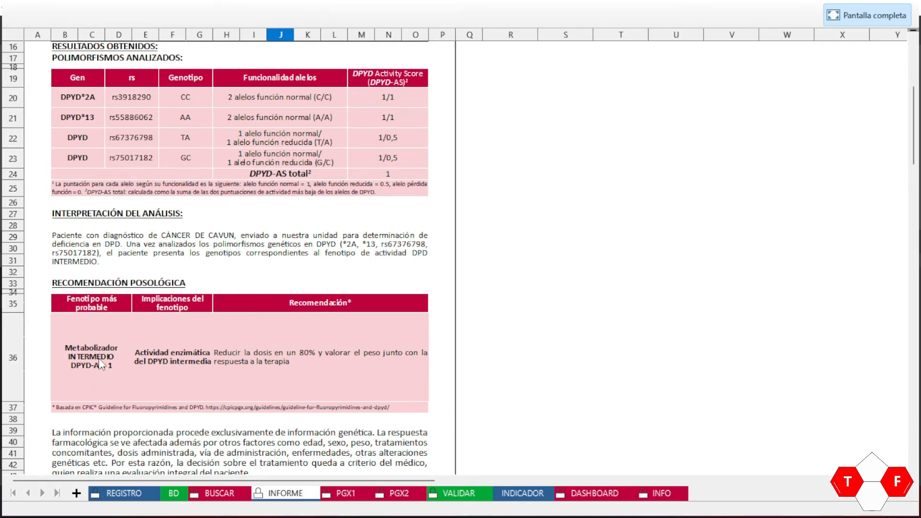
{"action": "scroll", "coordinate": [139, 343], "scroll_direction": "down", "scroll_amount": 1}
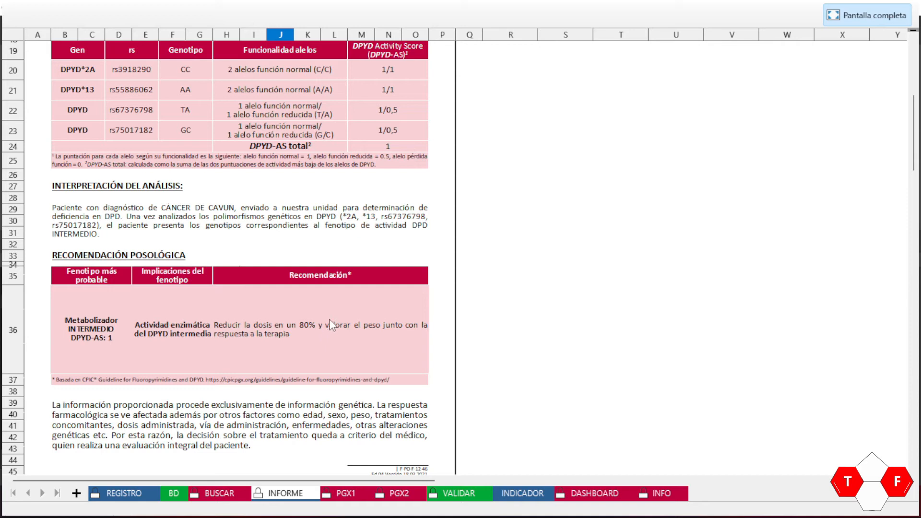
{"action": "scroll", "coordinate": [331, 322], "scroll_direction": "down", "scroll_amount": 3}
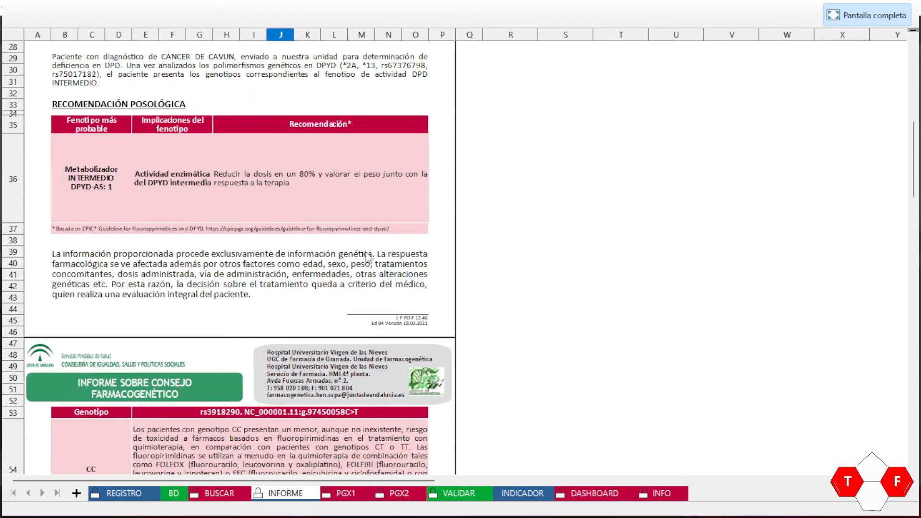
{"action": "scroll", "coordinate": [366, 257], "scroll_direction": "down", "scroll_amount": 4}
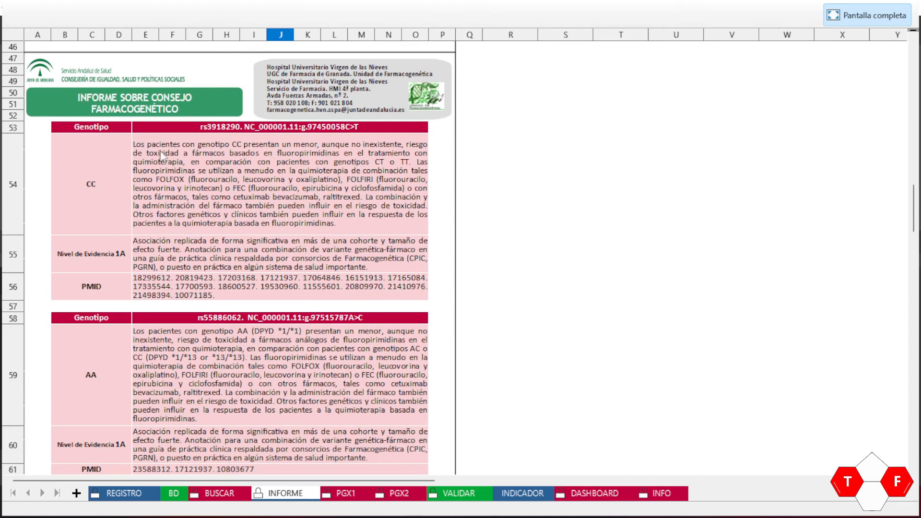
{"action": "scroll", "coordinate": [179, 273], "scroll_direction": "down", "scroll_amount": 2}
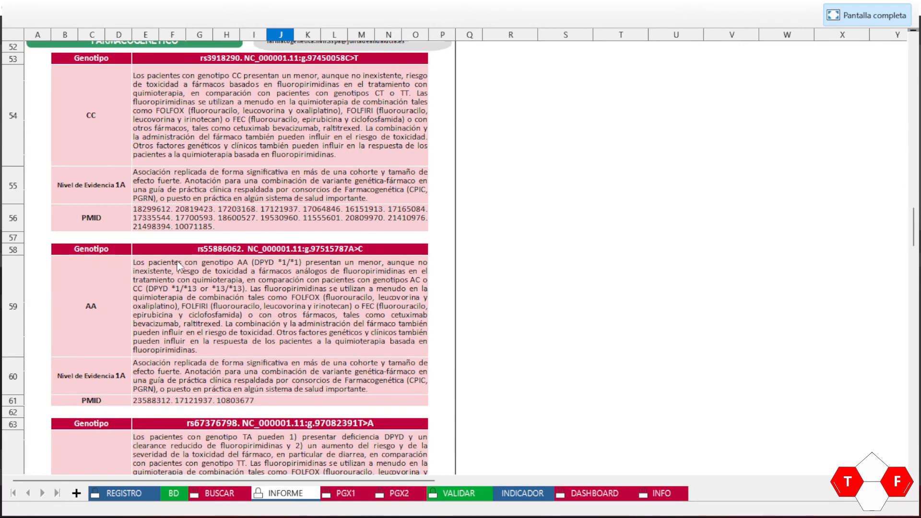
{"action": "scroll", "coordinate": [180, 270], "scroll_direction": "down", "scroll_amount": 5}
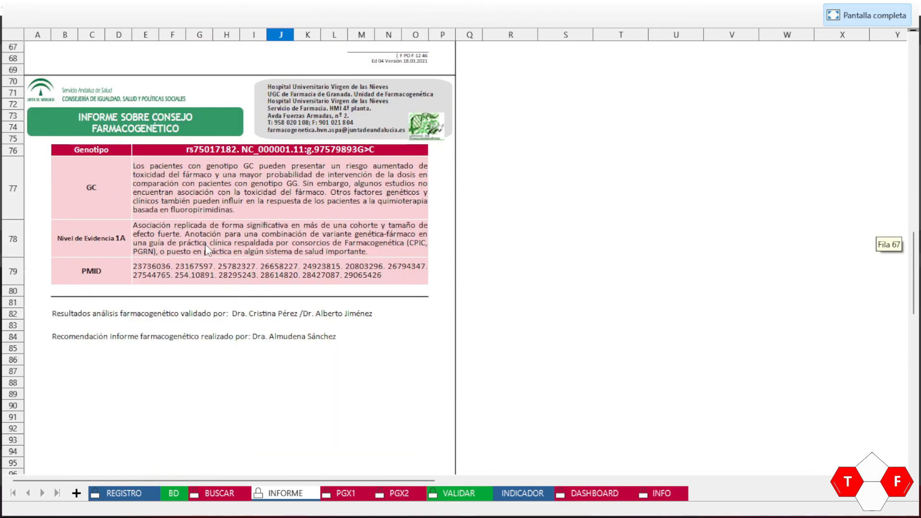
{"action": "left_click", "coordinate": [80, 315]}
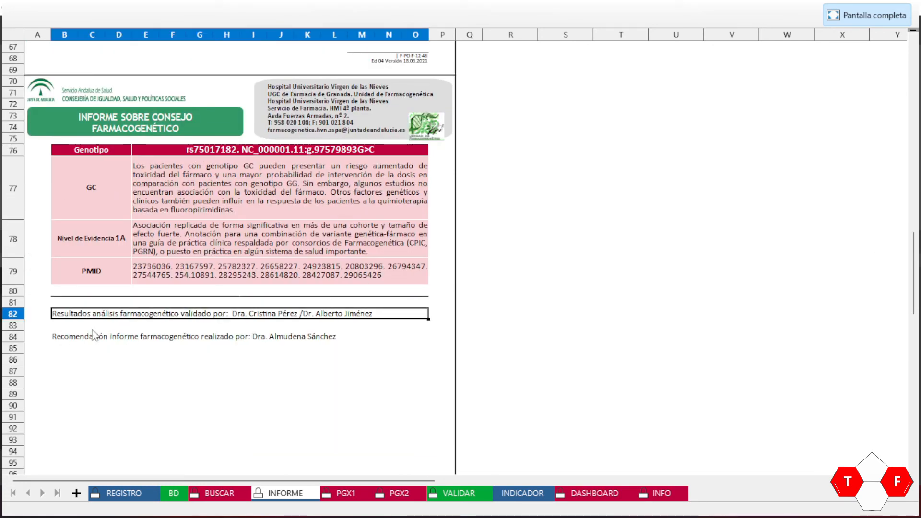
{"action": "left_click", "coordinate": [81, 340]}
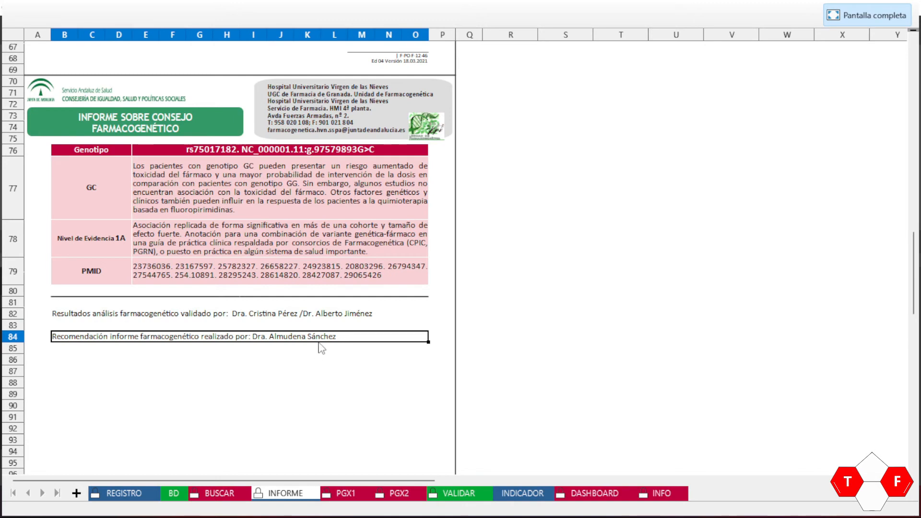
{"action": "scroll", "coordinate": [355, 311], "scroll_direction": "up", "scroll_amount": 3}
{"action": "scroll", "coordinate": [357, 312], "scroll_direction": "down", "scroll_amount": 5}
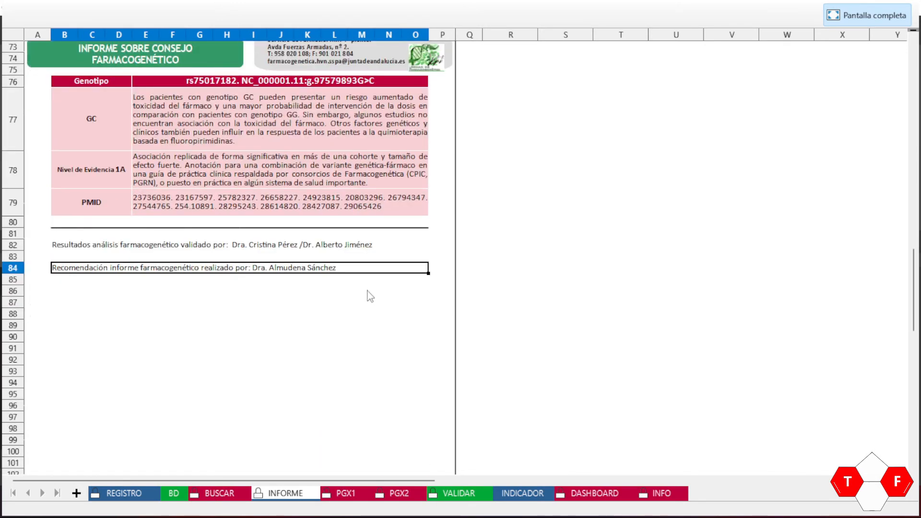
{"action": "scroll", "coordinate": [411, 267], "scroll_direction": "down", "scroll_amount": 4}
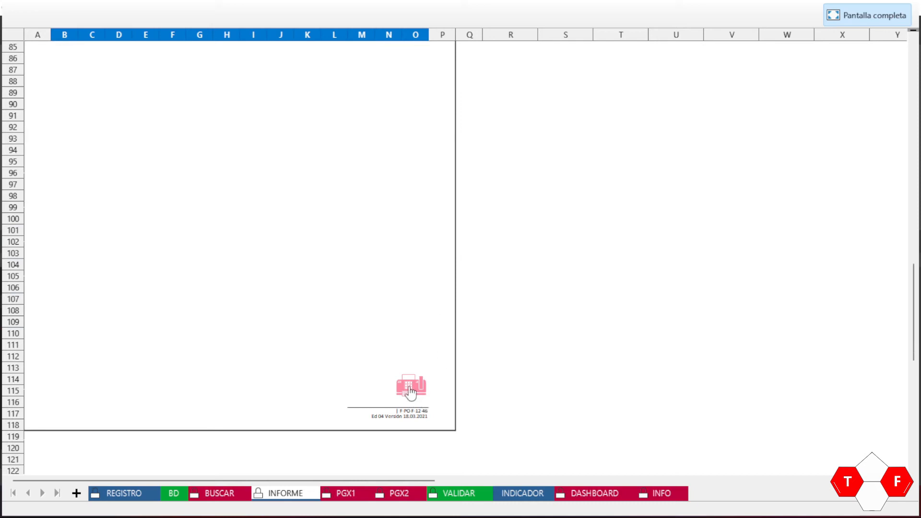
Step: Print the report from the printer macro using Microsoft Print to PDF
{"action": "left_click", "coordinate": [411, 392]}
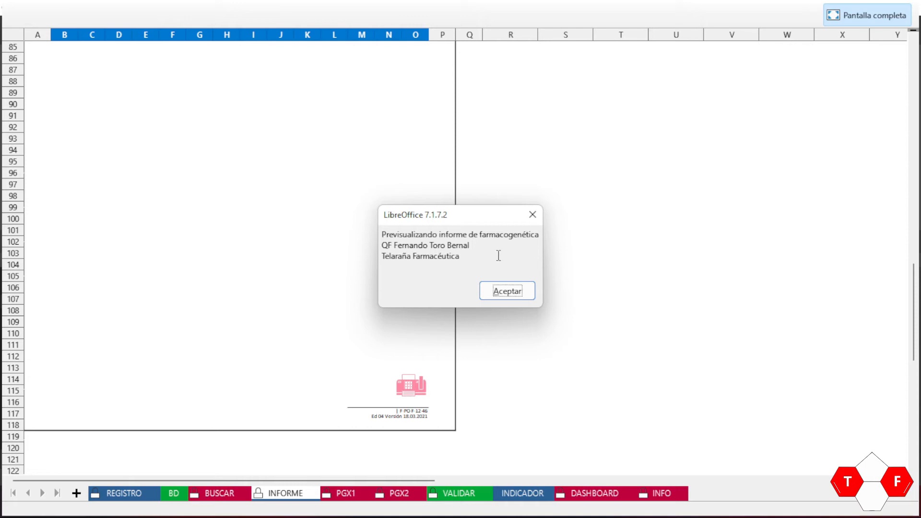
{"action": "left_click", "coordinate": [504, 291]}
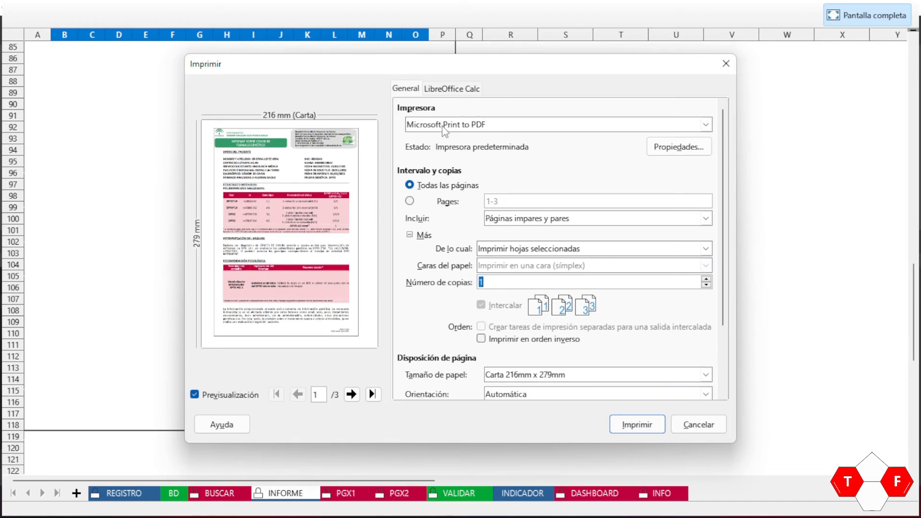
{"action": "left_click", "coordinate": [707, 125]}
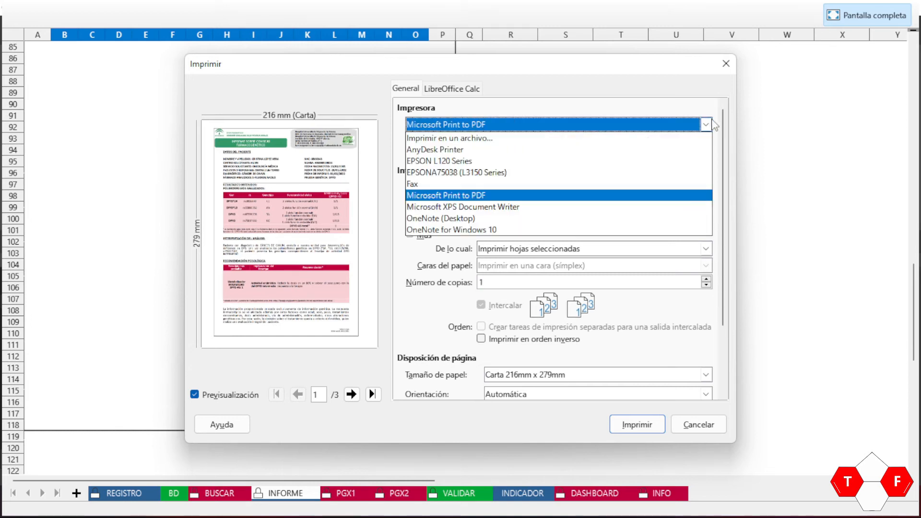
{"action": "left_click", "coordinate": [706, 125]}
{"action": "left_click", "coordinate": [709, 126]}
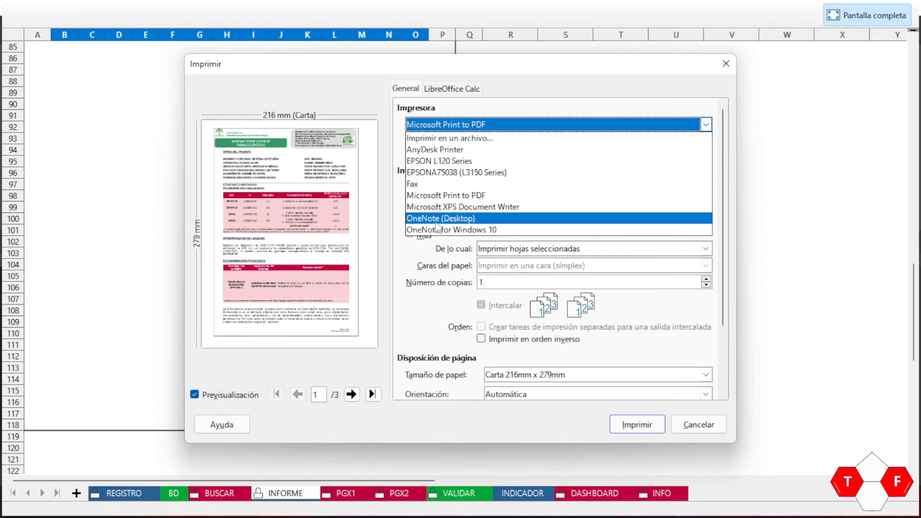
{"action": "left_click", "coordinate": [465, 196]}
{"action": "left_click", "coordinate": [646, 431]}
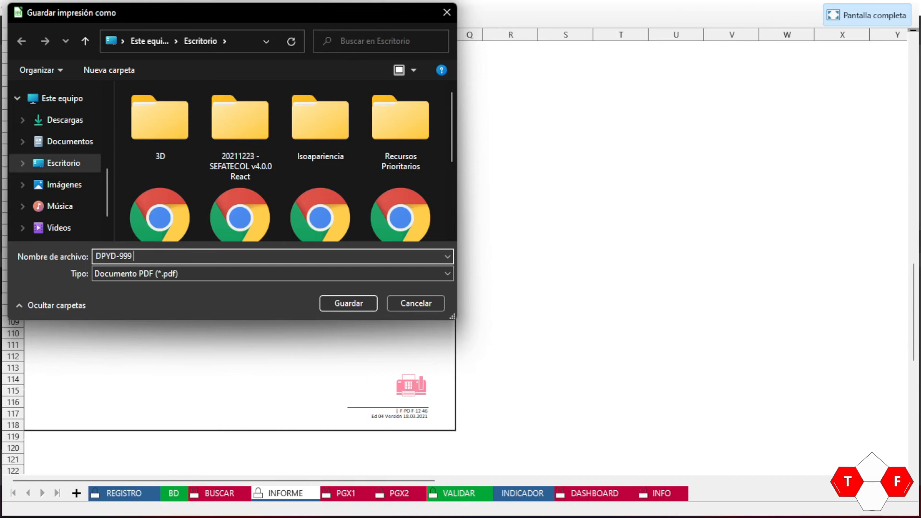
Step: Save the PDF as DPYD-999 on the Desktop (Escritorio)
{"action": "key", "text": "BackSpace"}
{"action": "left_click_drag", "start_coordinate": [452, 117], "coordinate": [462, 87]}
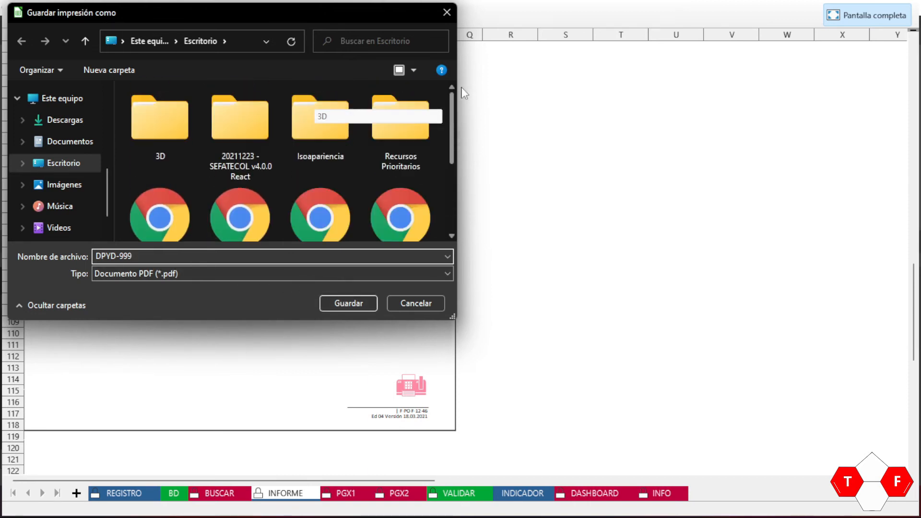
{"action": "left_click", "coordinate": [346, 302]}
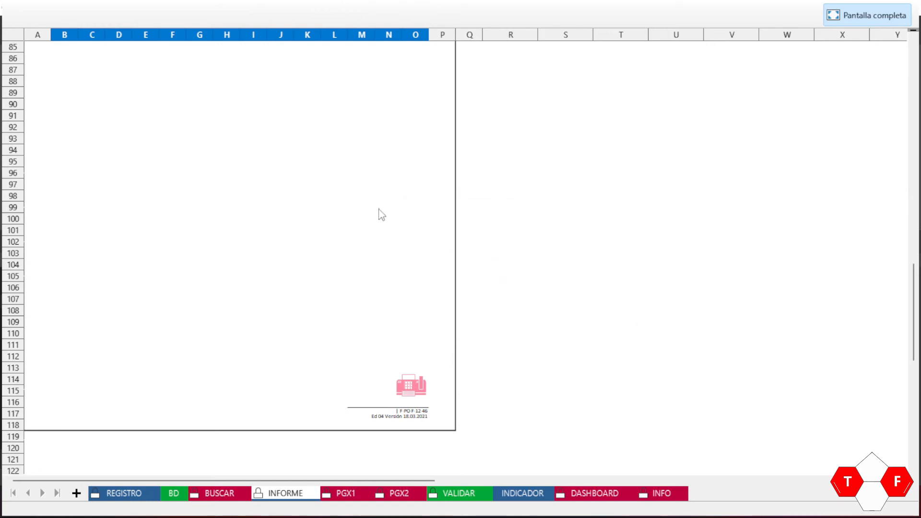
{"action": "scroll", "coordinate": [419, 211], "scroll_direction": "up", "scroll_amount": 12}
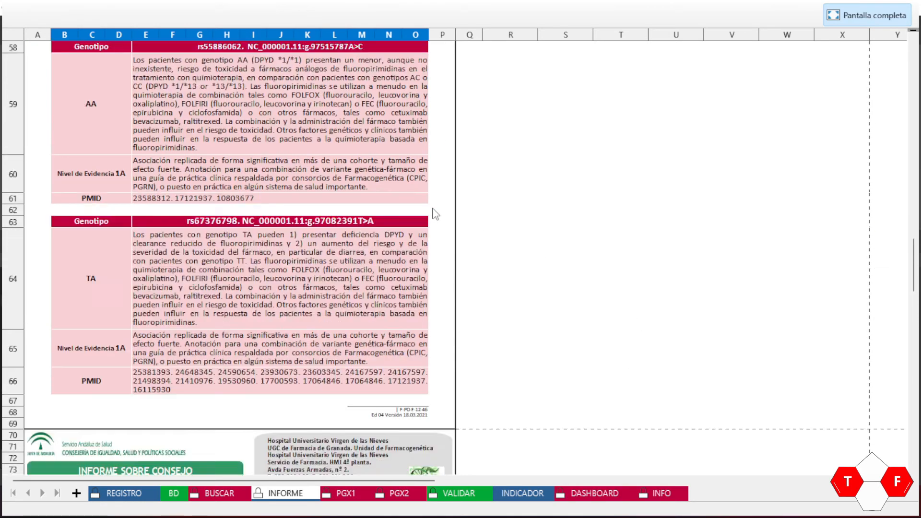
{"action": "scroll", "coordinate": [449, 211], "scroll_direction": "down", "scroll_amount": 12}
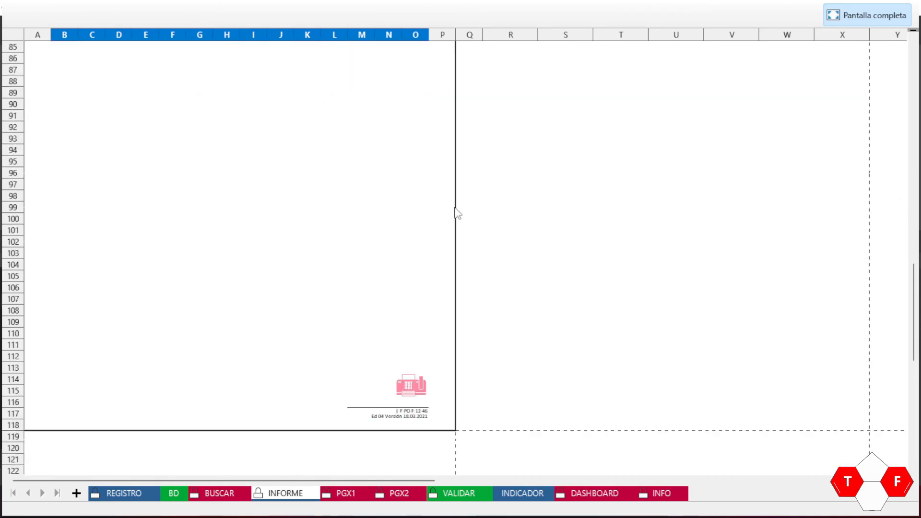
{"action": "key", "text": "super+Tab"}
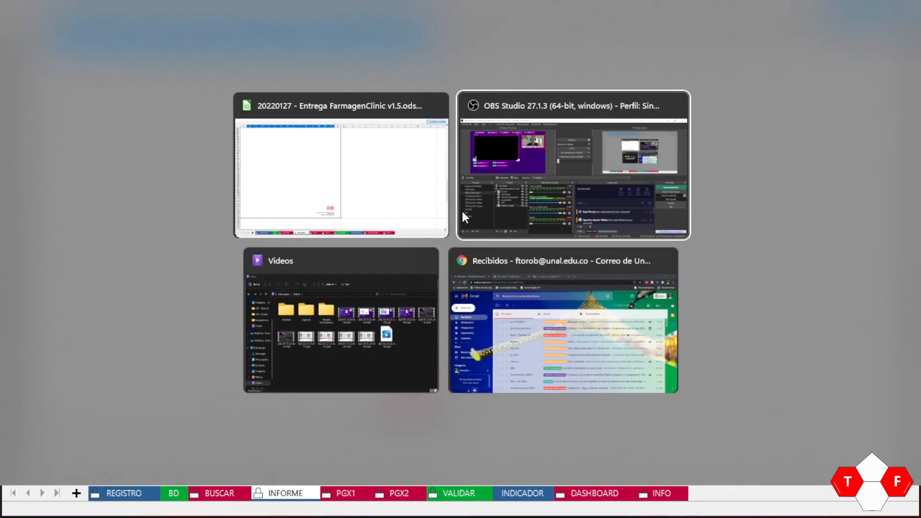
Step: Open DPYD-999.pdf from the desktop
{"action": "left_click", "coordinate": [463, 211]}
{"action": "key", "text": "super+d"}
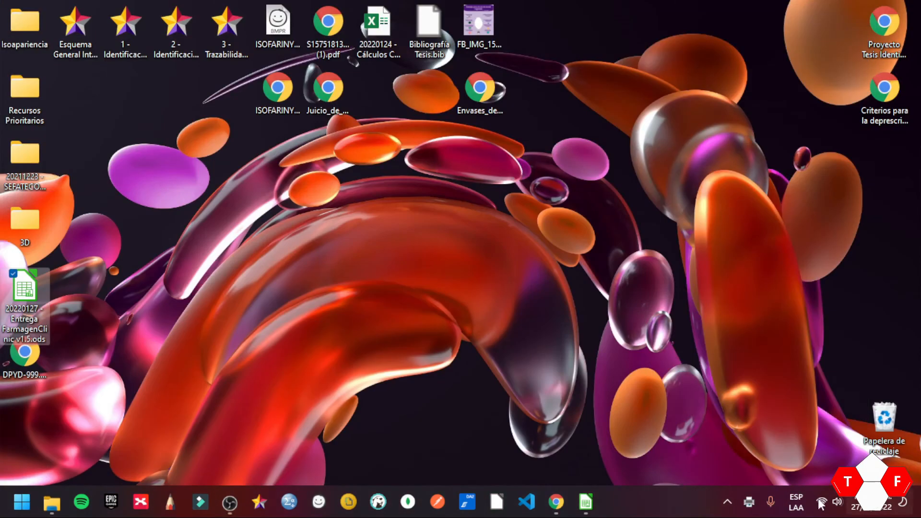
{"action": "left_click", "coordinate": [37, 368]}
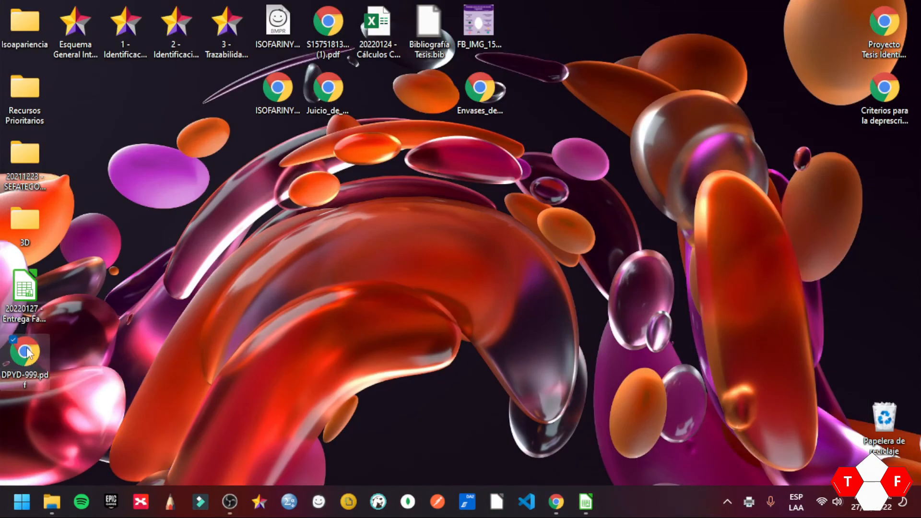
{"action": "double_click", "coordinate": [28, 350]}
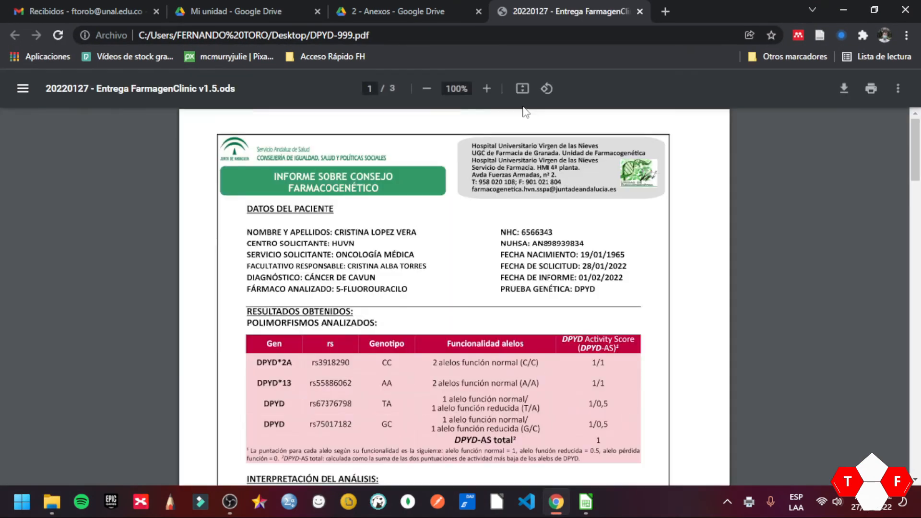
Step: Scroll through all three PDF pages to the footer, then fit the page in view
{"action": "left_click", "coordinate": [524, 88]}
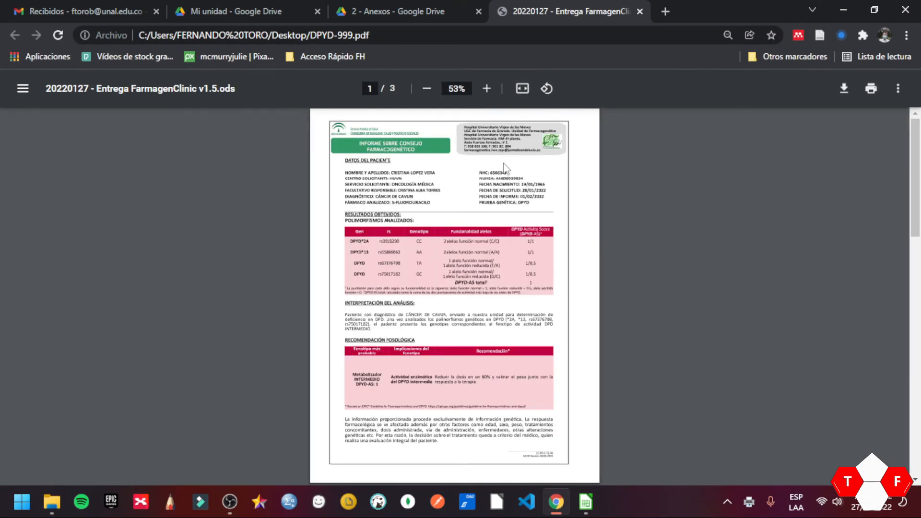
{"action": "left_click", "coordinate": [524, 90]}
{"action": "scroll", "coordinate": [556, 171], "scroll_direction": "down", "scroll_amount": 4}
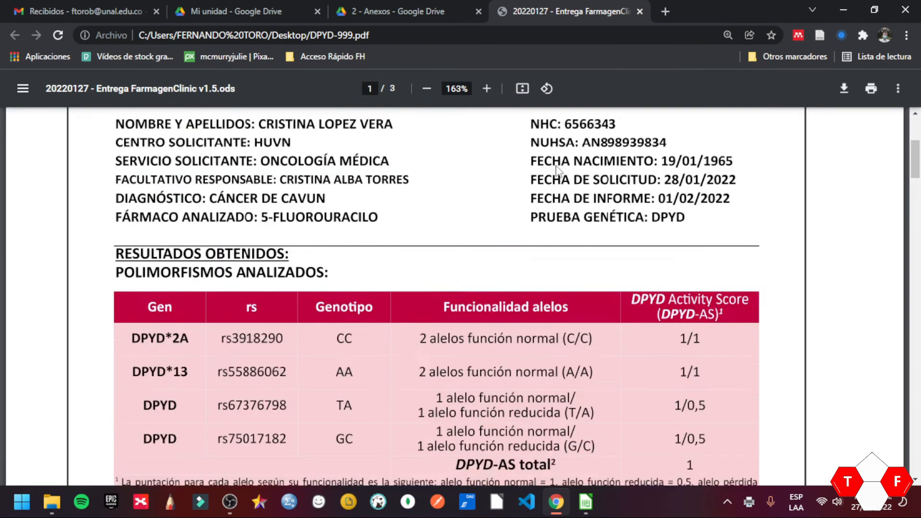
{"action": "scroll", "coordinate": [557, 170], "scroll_direction": "down", "scroll_amount": 15}
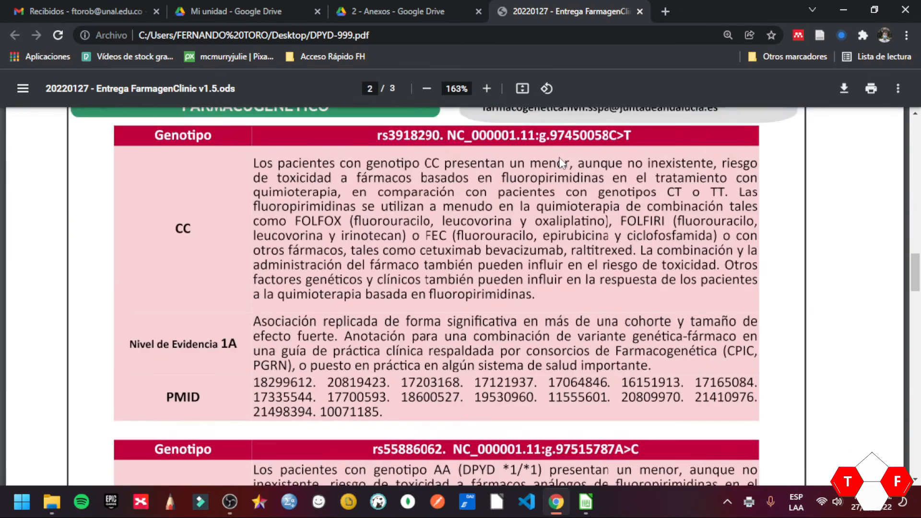
{"action": "scroll", "coordinate": [560, 164], "scroll_direction": "down", "scroll_amount": 15}
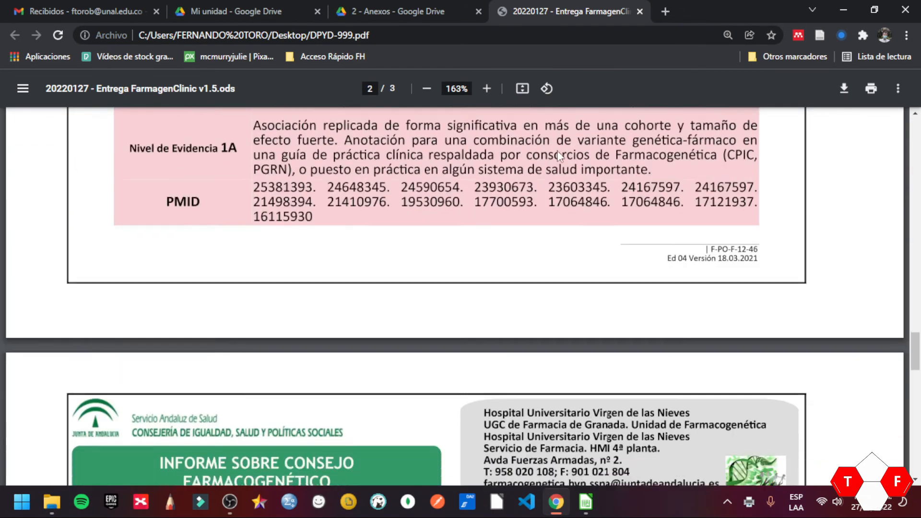
{"action": "scroll", "coordinate": [557, 150], "scroll_direction": "down", "scroll_amount": 15}
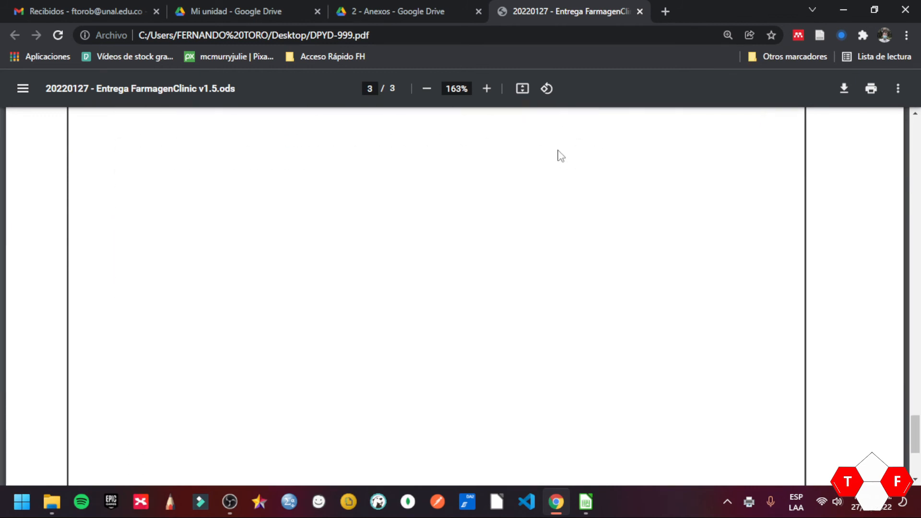
{"action": "scroll", "coordinate": [559, 156], "scroll_direction": "down", "scroll_amount": 2}
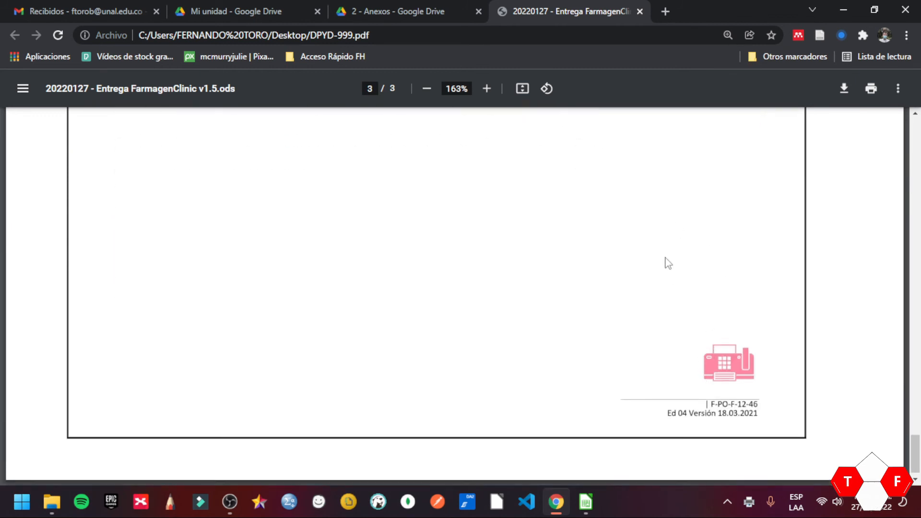
{"action": "scroll", "coordinate": [668, 263], "scroll_direction": "up", "scroll_amount": 20}
{"action": "left_click", "coordinate": [522, 89]}
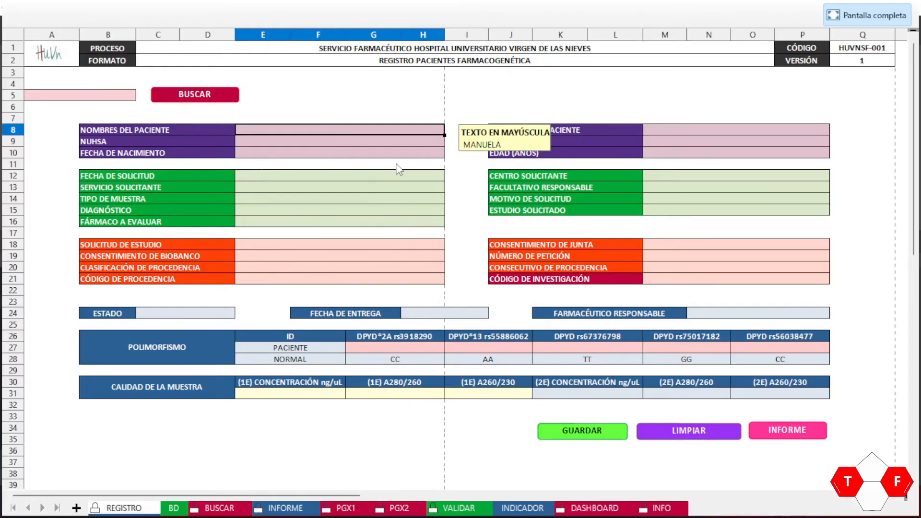
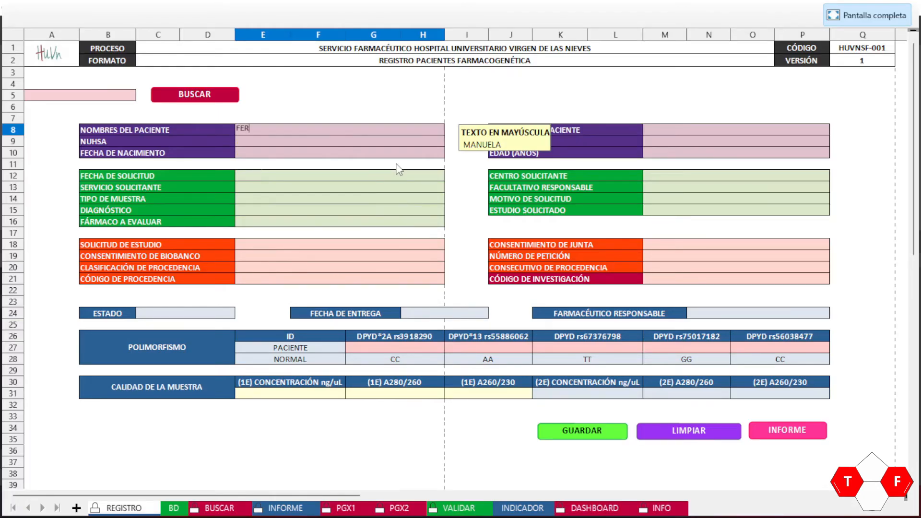
Step: Enter the patient's first name in E8 and surname in M8
{"action": "key", "text": "Return"}
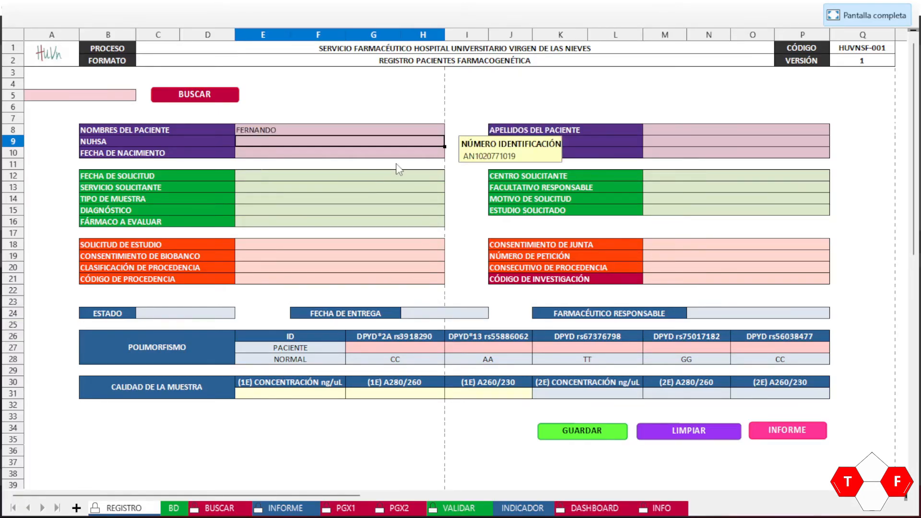
{"action": "key", "text": "shift+Tab"}
{"action": "key", "text": "Return"}
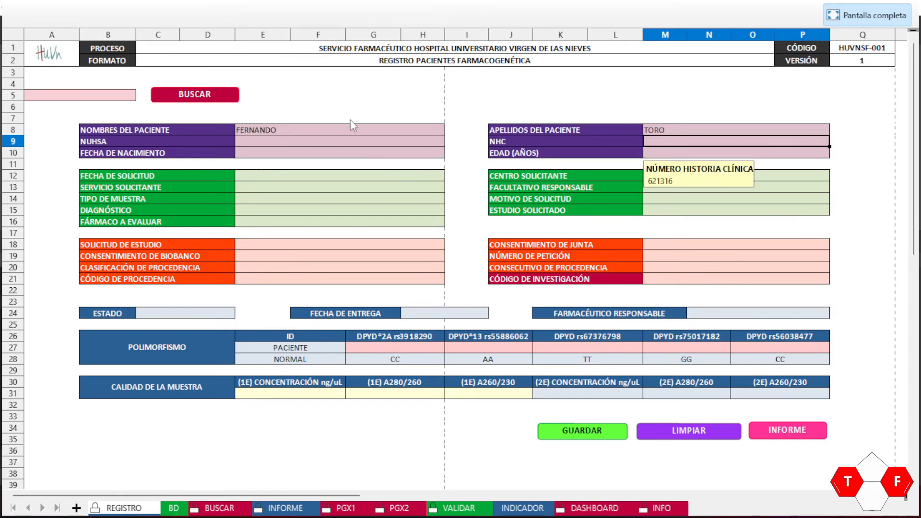
Step: Clear and re-enter the first name in E8, then reselect E8 and bring up Delete Contents
{"action": "left_click", "coordinate": [304, 129]}
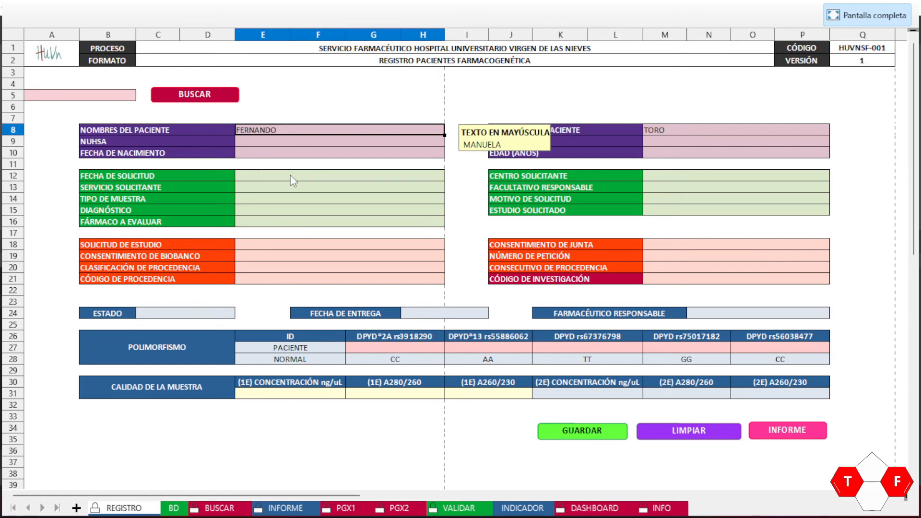
{"action": "key", "text": "Delete"}
{"action": "type", "text": "FERNANDO"}
{"action": "key", "text": "Return"}
{"action": "key", "text": "Up"}
{"action": "left_click", "coordinate": [297, 143]}
{"action": "left_click", "coordinate": [290, 130]}
{"action": "key", "text": "BackSpace"}
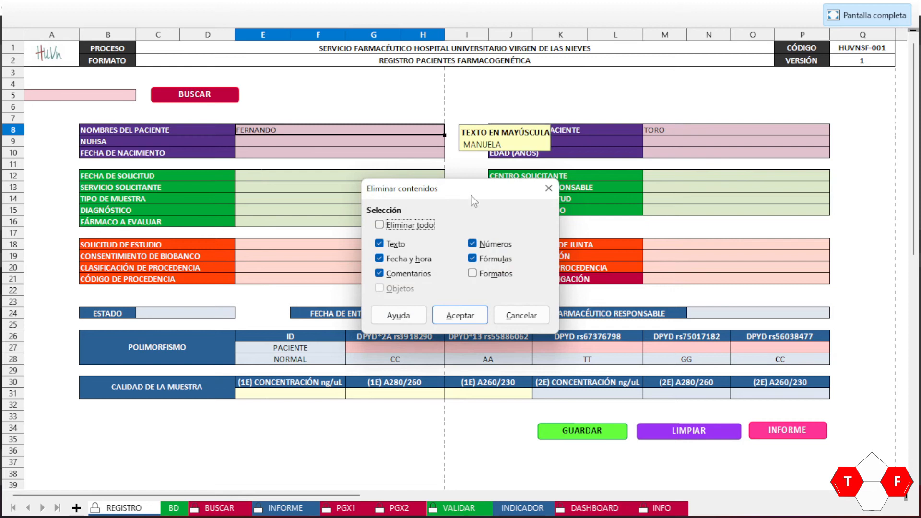
Step: Toggle the Delete all option on and back off in Delete Contents
{"action": "left_click", "coordinate": [381, 227]}
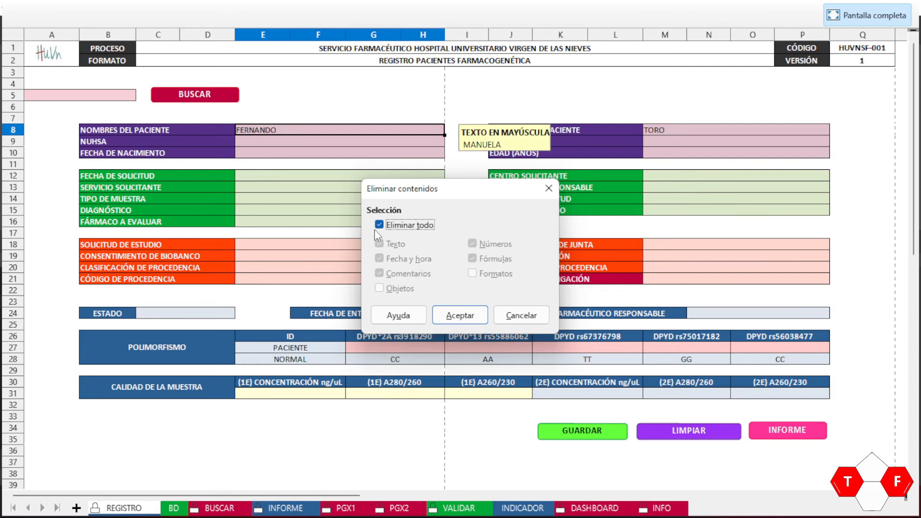
{"action": "left_click", "coordinate": [380, 226]}
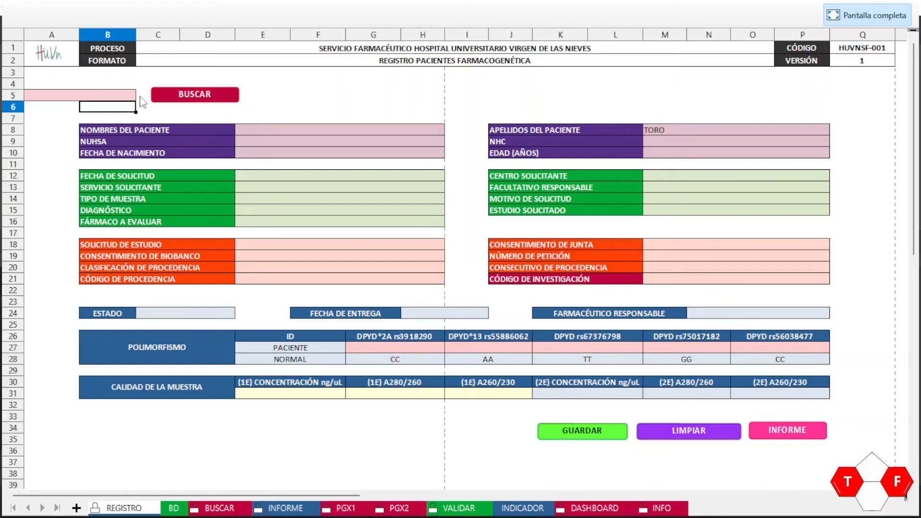
Step: Load an existing patient by picking their NUHSA in A5, running BUSCAR, then GUARDAR
{"action": "left_click", "coordinate": [125, 98]}
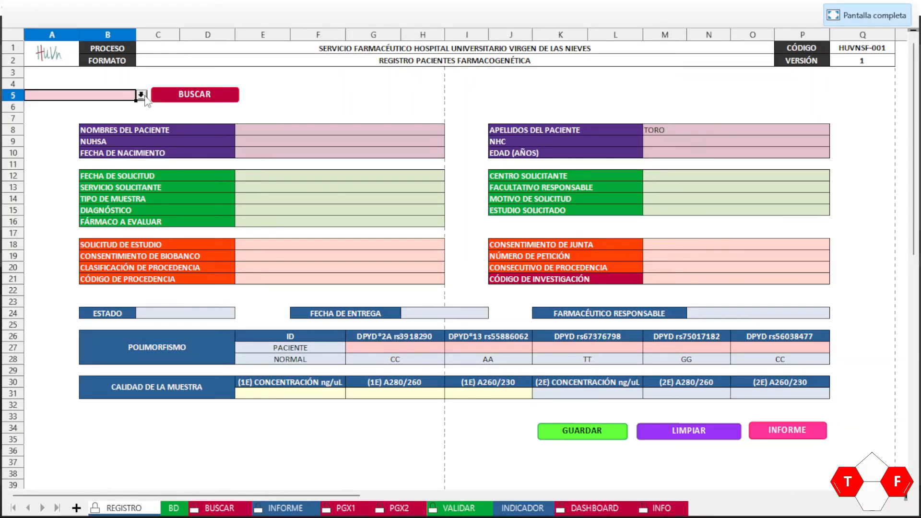
{"action": "left_click", "coordinate": [142, 95]}
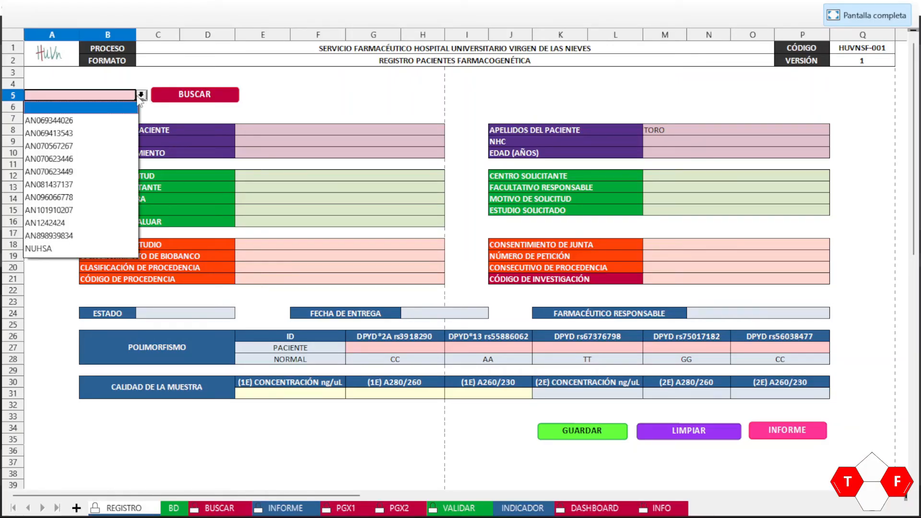
{"action": "left_click", "coordinate": [49, 235]}
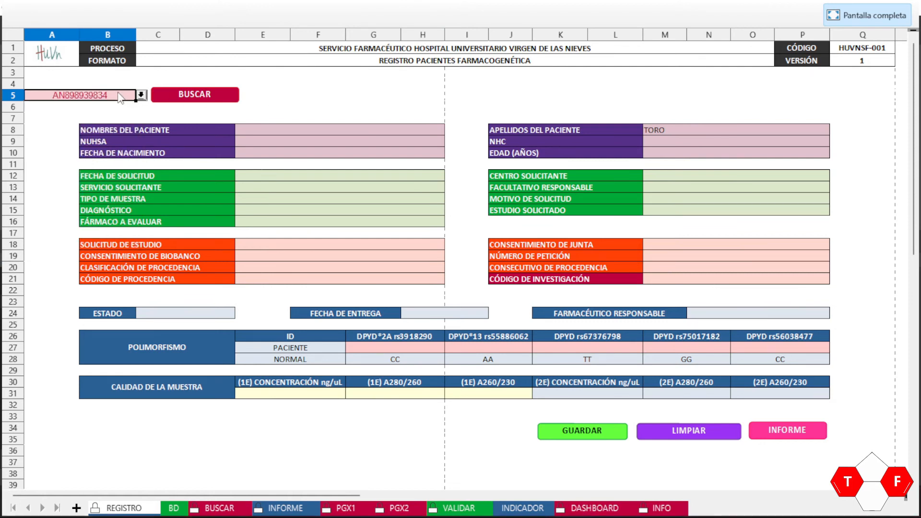
{"action": "left_click", "coordinate": [184, 95]}
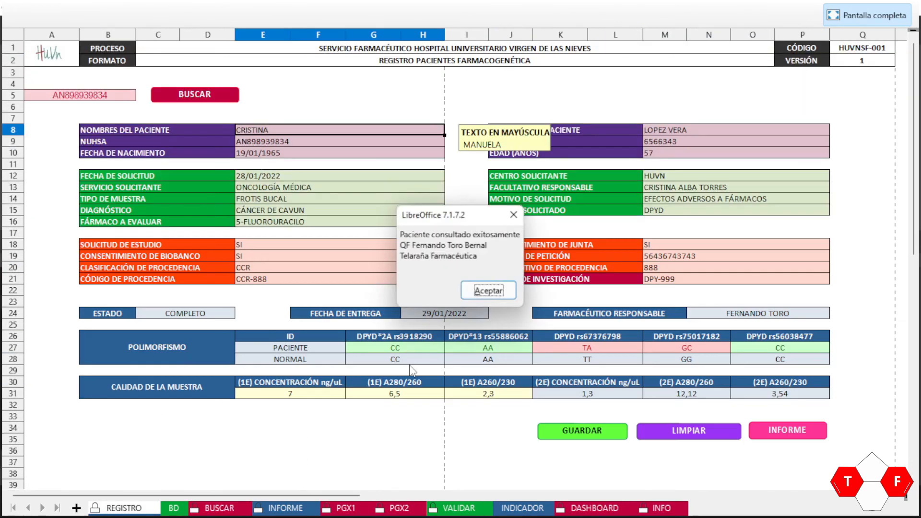
{"action": "left_click", "coordinate": [508, 294]}
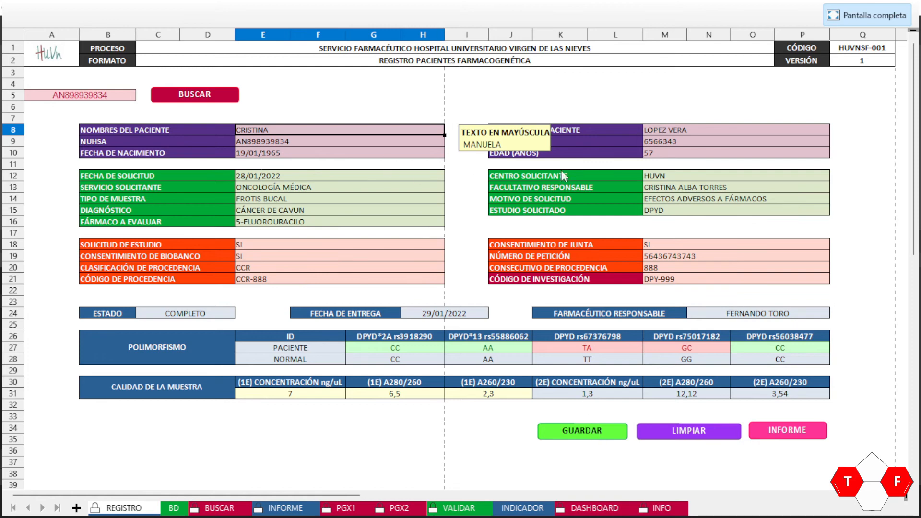
{"action": "left_click", "coordinate": [589, 437]}
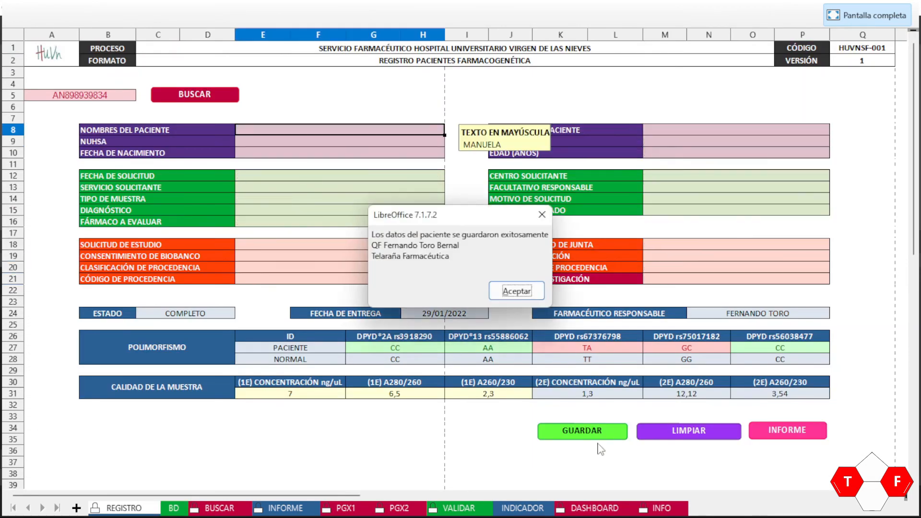
Step: Accept the saved-data message and inspect duplicate rows 2 and 4 on the BD sheet
{"action": "left_click", "coordinate": [518, 292]}
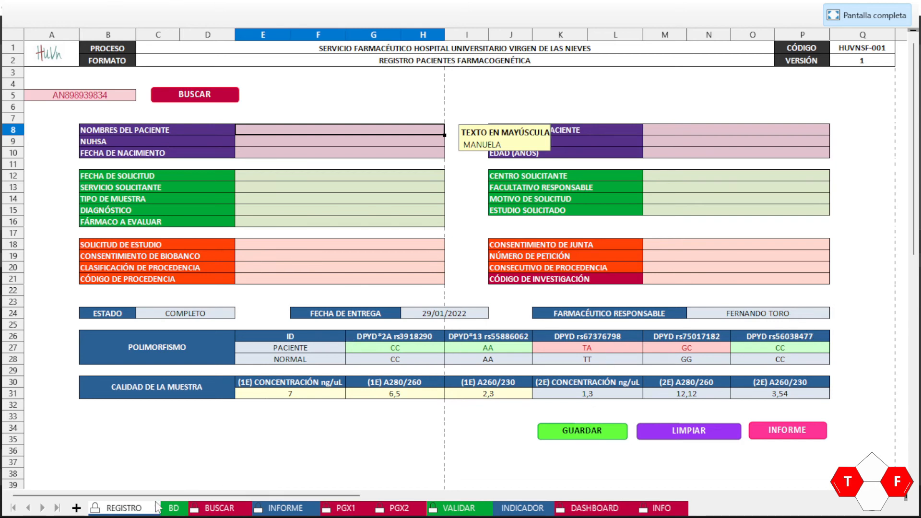
{"action": "left_click", "coordinate": [172, 509]}
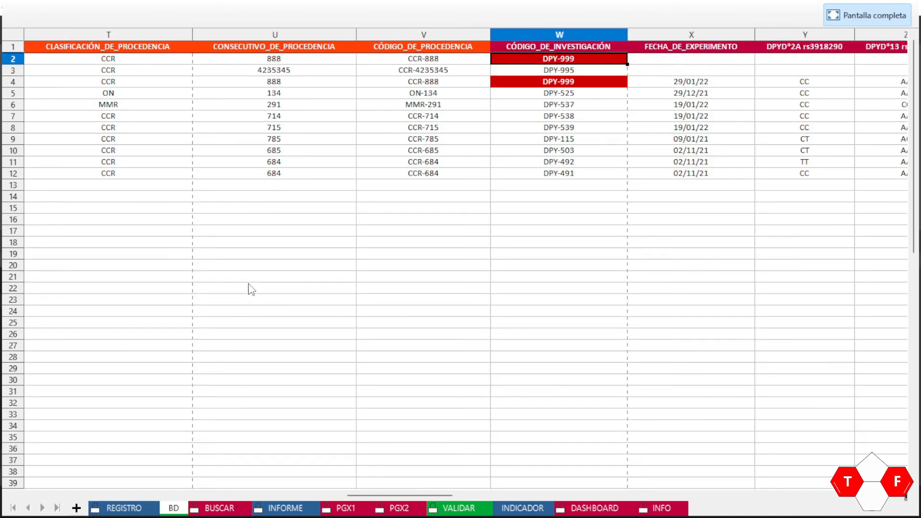
{"action": "key", "text": "Up"}
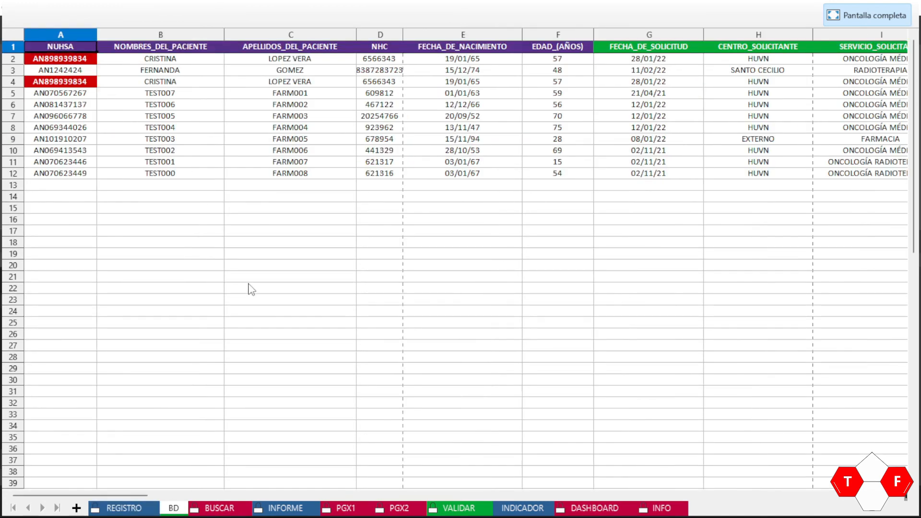
{"action": "key", "text": "Down"}
{"action": "key", "text": "Down"}
{"action": "key", "text": "Down"}
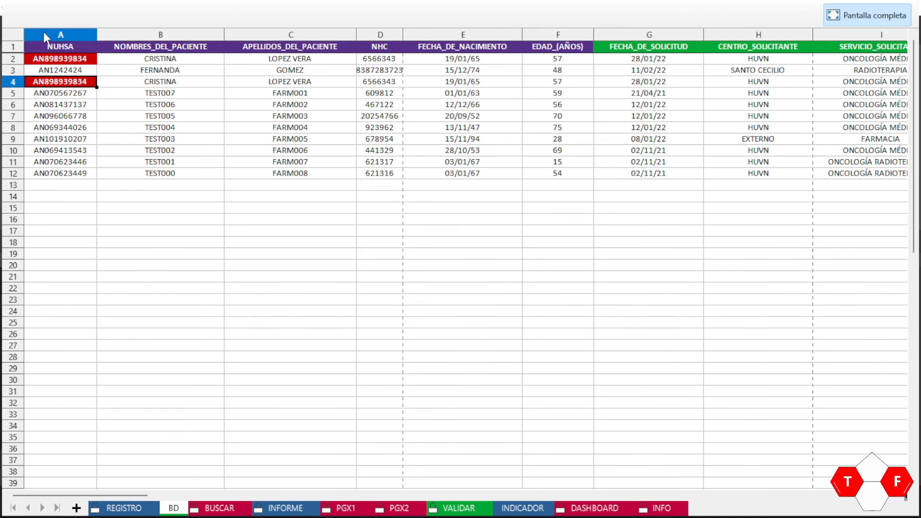
Step: Append 'A' to the duplicate ID in A4 and 'B' to the one in A2
{"action": "left_click", "coordinate": [52, 62]}
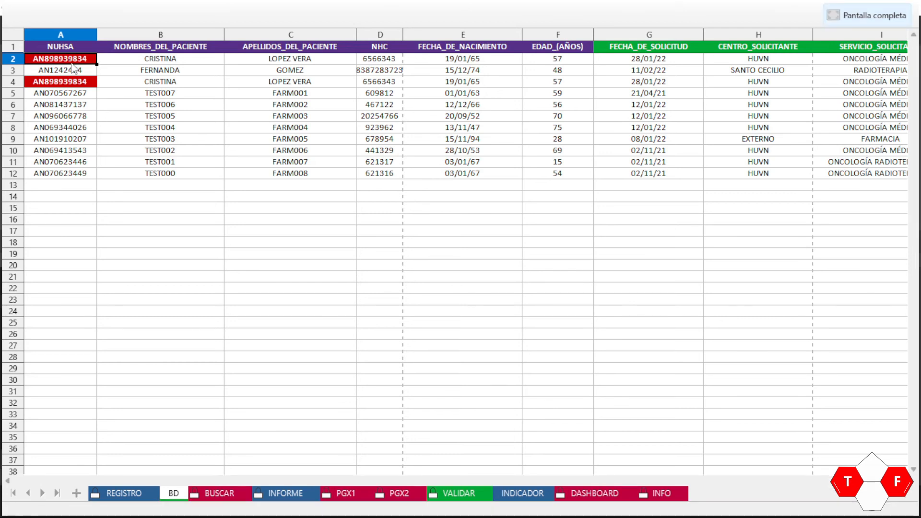
{"action": "double_click", "coordinate": [91, 83]}
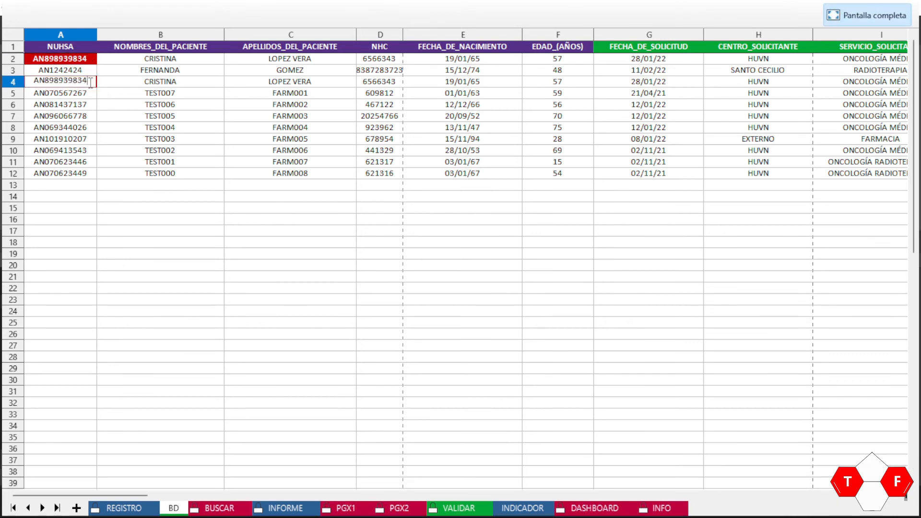
{"action": "type", "text": "A"}
{"action": "key", "text": "Return"}
{"action": "double_click", "coordinate": [90, 58]}
{"action": "type", "text": "B"}
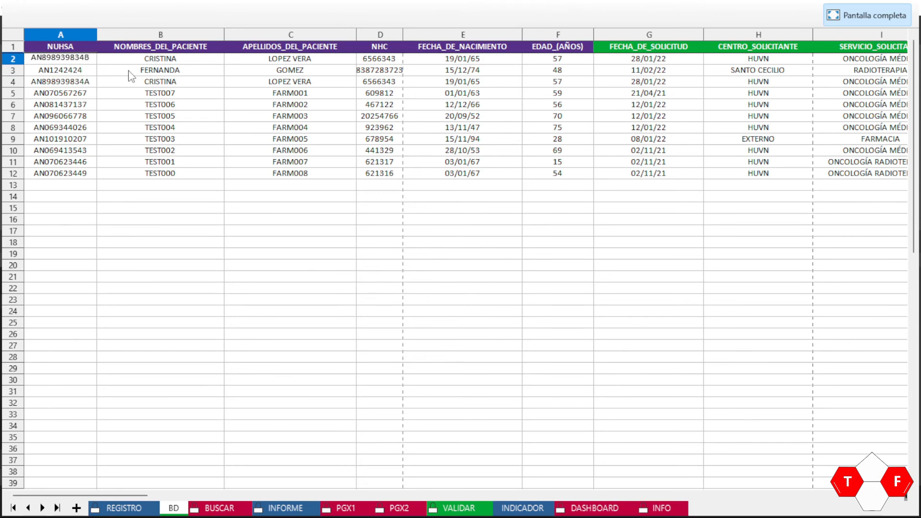
{"action": "key", "text": "Return"}
Step: Change row 2's investigation code in W2 to DPY-200
{"action": "key", "text": "Down"}
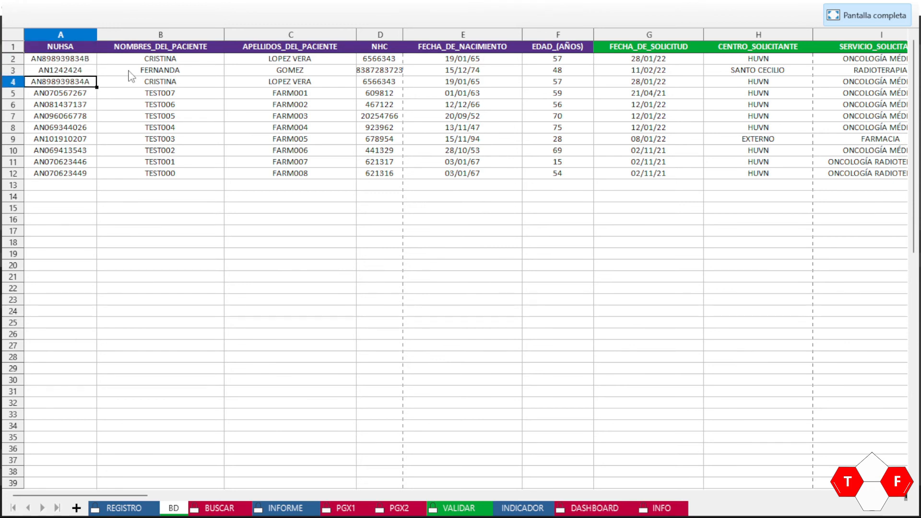
{"action": "key", "text": "Up"}
{"action": "key", "text": "Up"}
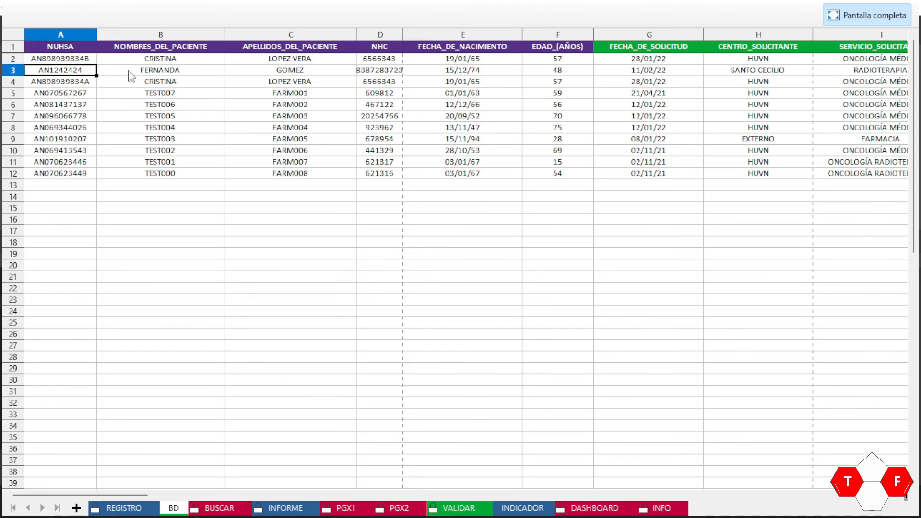
{"action": "key", "text": "Right"}
{"action": "key", "text": "Right"}
{"action": "key", "text": "Right"}
{"action": "key", "text": "Right"}
{"action": "key", "text": "Right"}
{"action": "key", "text": "Right"}
{"action": "key", "text": "Right"}
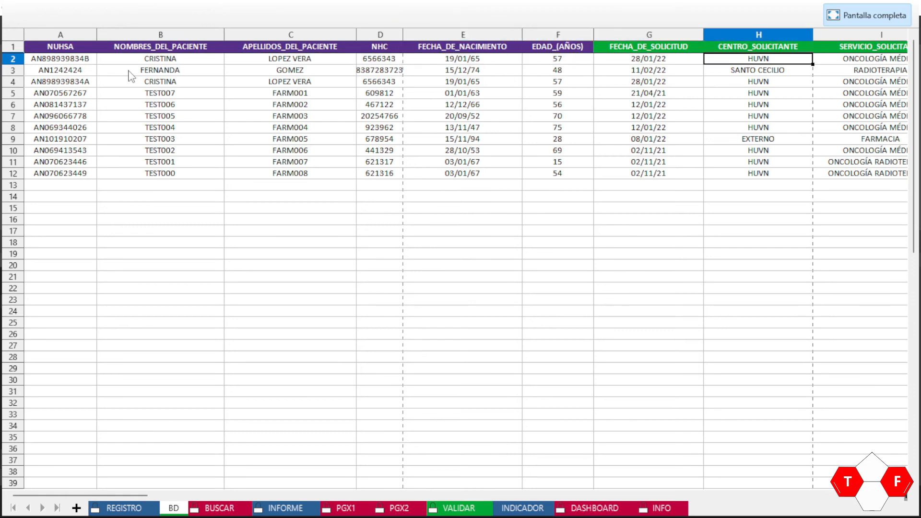
{"action": "key", "text": "Right"}
{"action": "key", "text": "Right"}
{"action": "key", "text": "Right"}
{"action": "key", "text": "Right"}
{"action": "key", "text": "Right"}
{"action": "key", "text": "Right"}
{"action": "key", "text": "Right"}
{"action": "key", "text": "Right"}
{"action": "key", "text": "Right"}
{"action": "key", "text": "Right"}
{"action": "key", "text": "Right"}
{"action": "key", "text": "Right"}
{"action": "key", "text": "Right"}
{"action": "key", "text": "Right"}
{"action": "key", "text": "Right"}
{"action": "key", "text": "Right"}
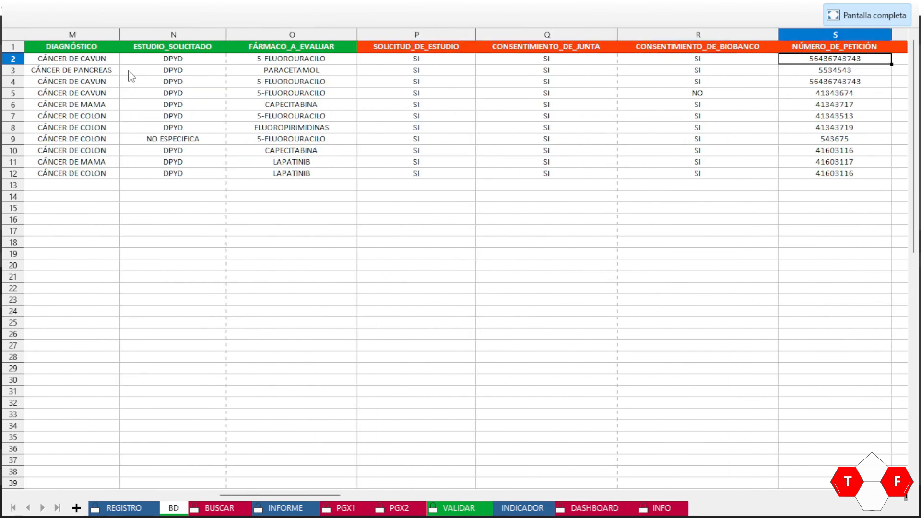
{"action": "key", "text": "Left"}
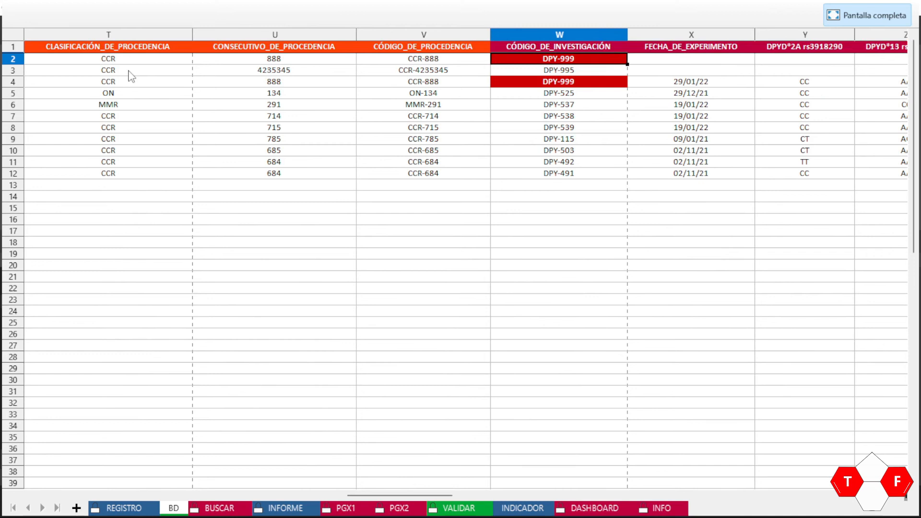
{"action": "double_click", "coordinate": [580, 61]}
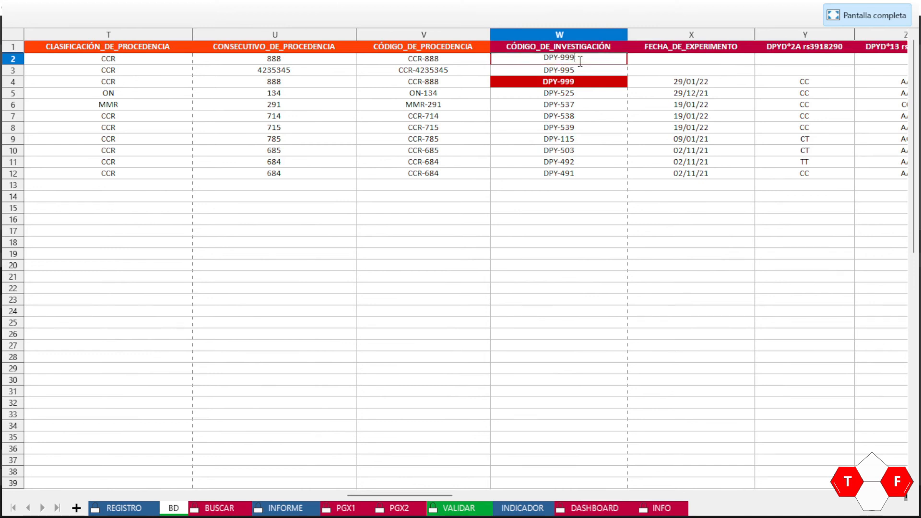
{"action": "key", "text": "BackSpace"}
{"action": "key", "text": "BackSpace"}
{"action": "key", "text": "BackSpace"}
{"action": "type", "text": "200"}
{"action": "key", "text": "Return"}
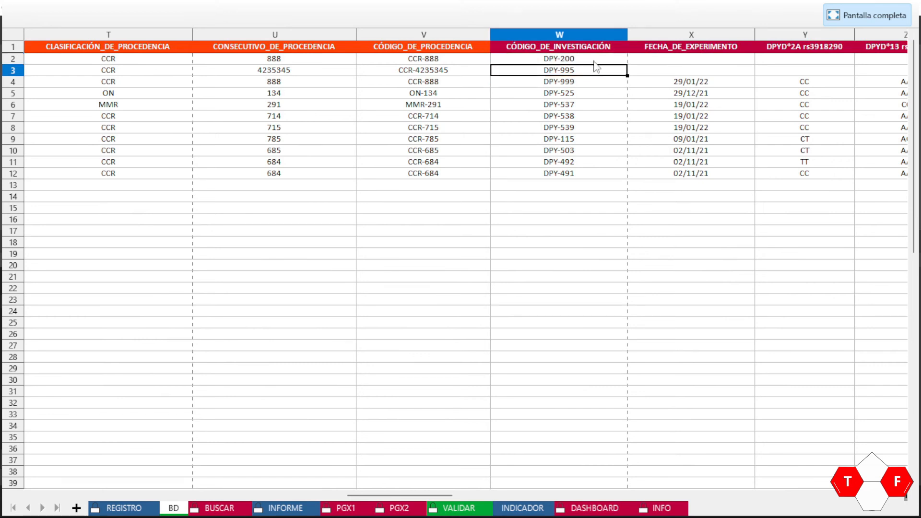
Step: Return to column A of row 2 and undo the recent edits
{"action": "left_click", "coordinate": [595, 62]}
{"action": "key", "text": "Home"}
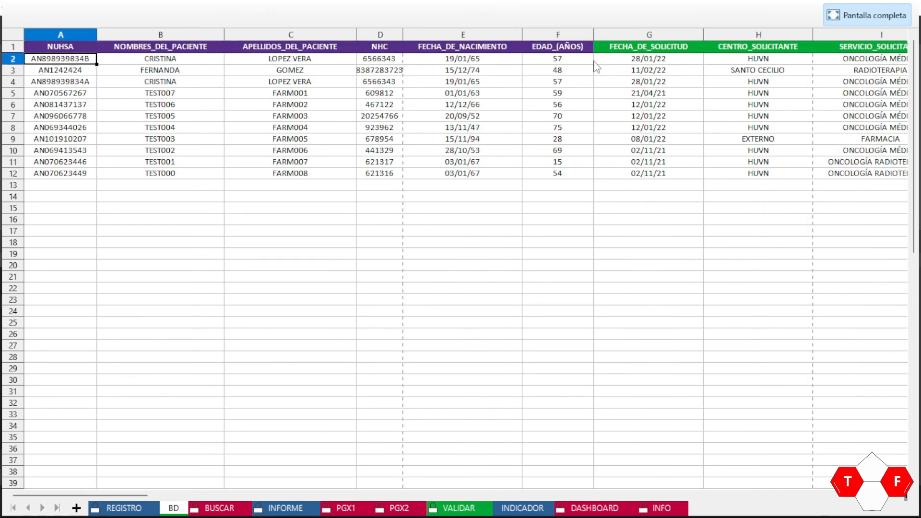
{"action": "key", "text": "Up"}
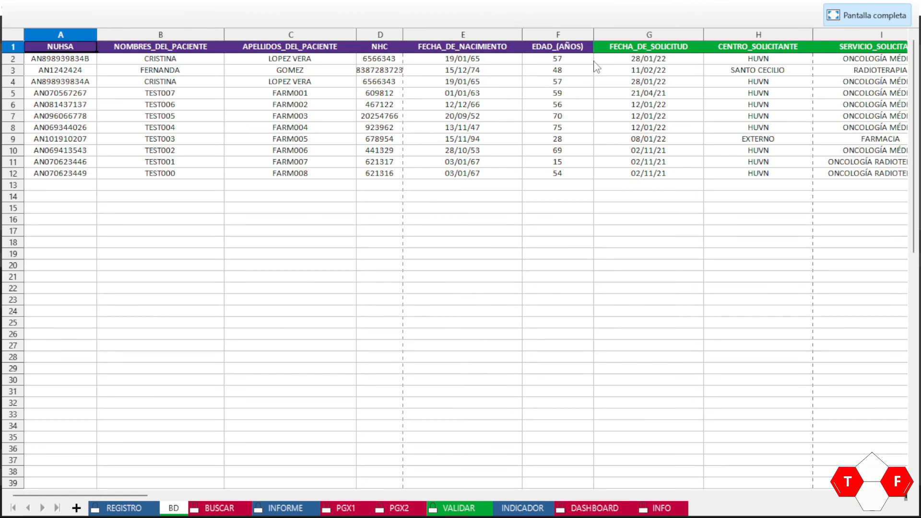
{"action": "key", "text": "Down"}
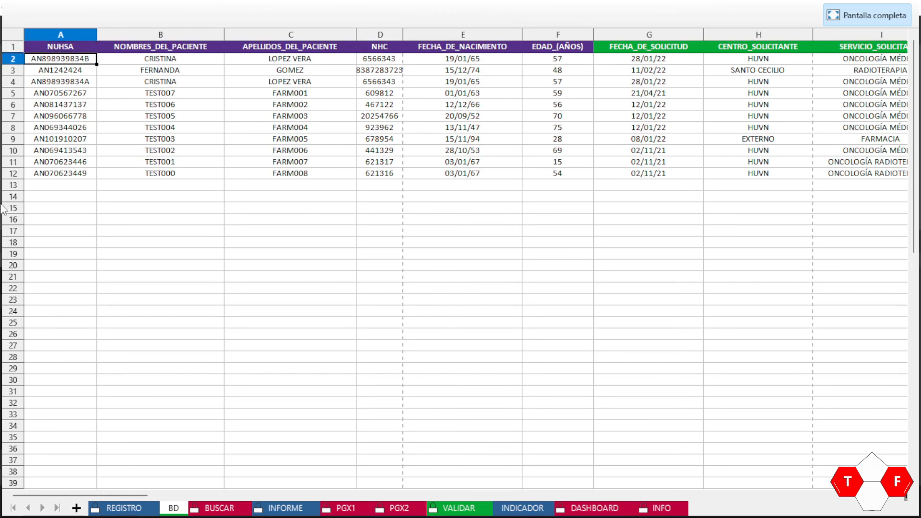
{"action": "key", "text": "ctrl+z"}
{"action": "key", "text": "ctrl+z"}
{"action": "key", "text": "ctrl+z"}
{"action": "key", "text": "ctrl+z"}
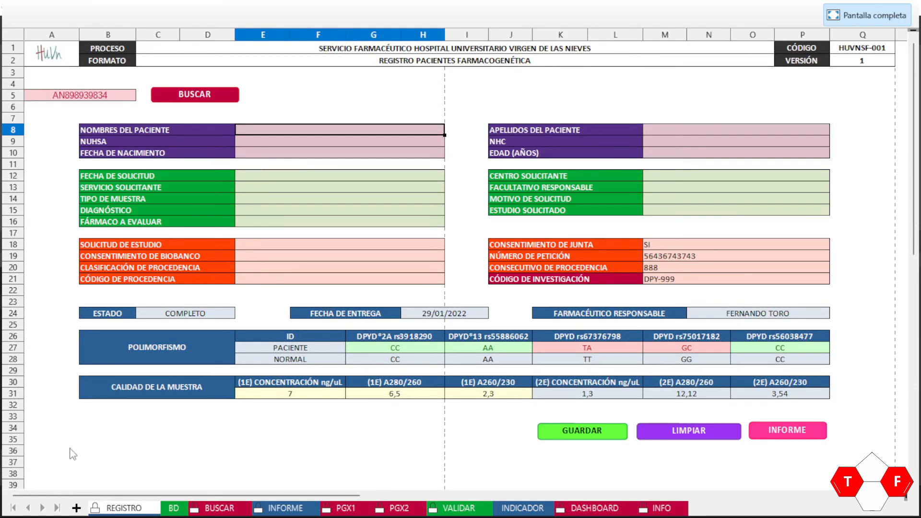
Step: Remove row 2 from the BD sheet with Eliminar filas and check the new row 2
{"action": "left_click", "coordinate": [166, 509]}
{"action": "left_click", "coordinate": [65, 72]}
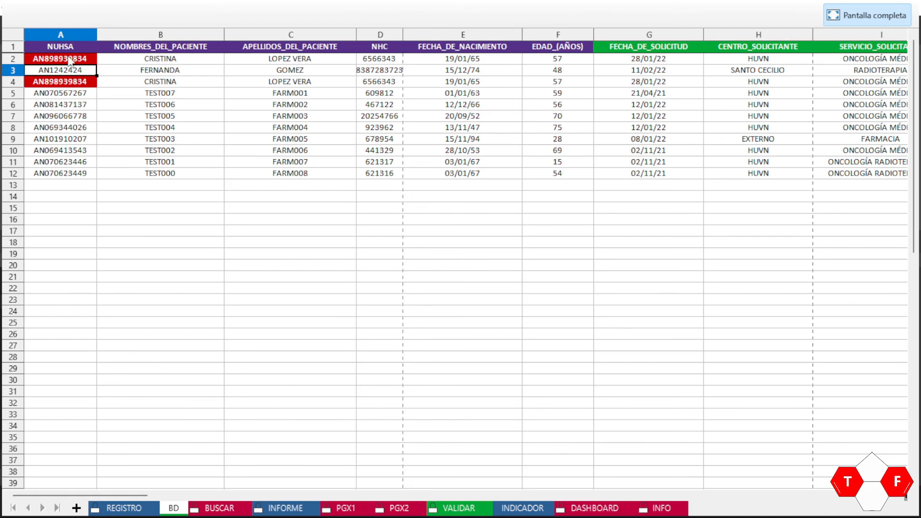
{"action": "left_click", "coordinate": [70, 61]}
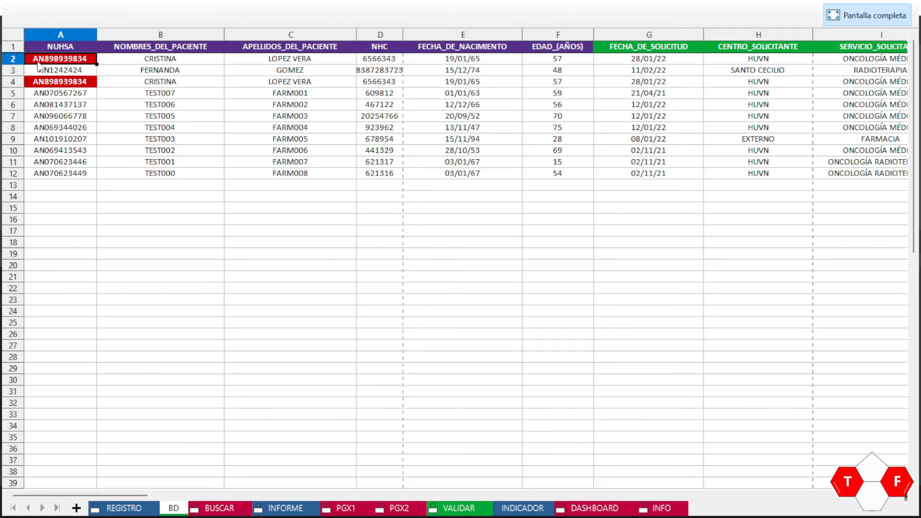
{"action": "left_click", "coordinate": [13, 59]}
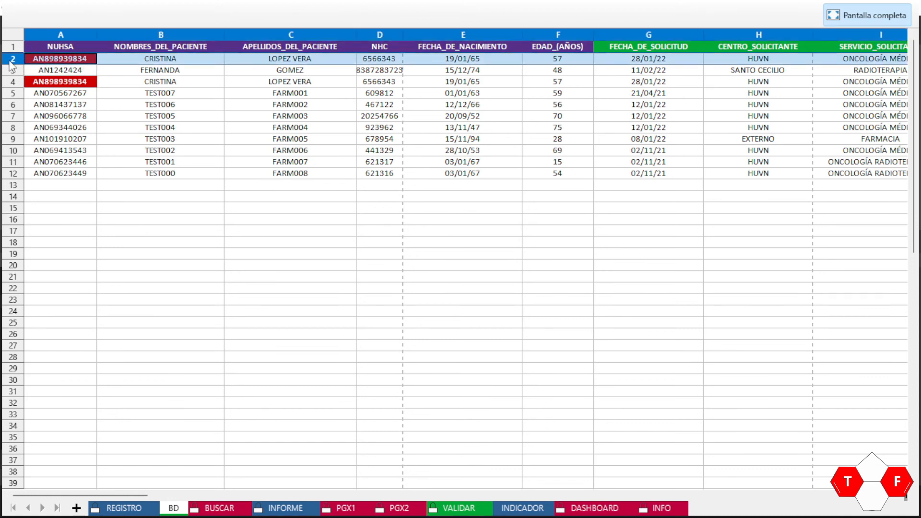
{"action": "right_click", "coordinate": [16, 64]}
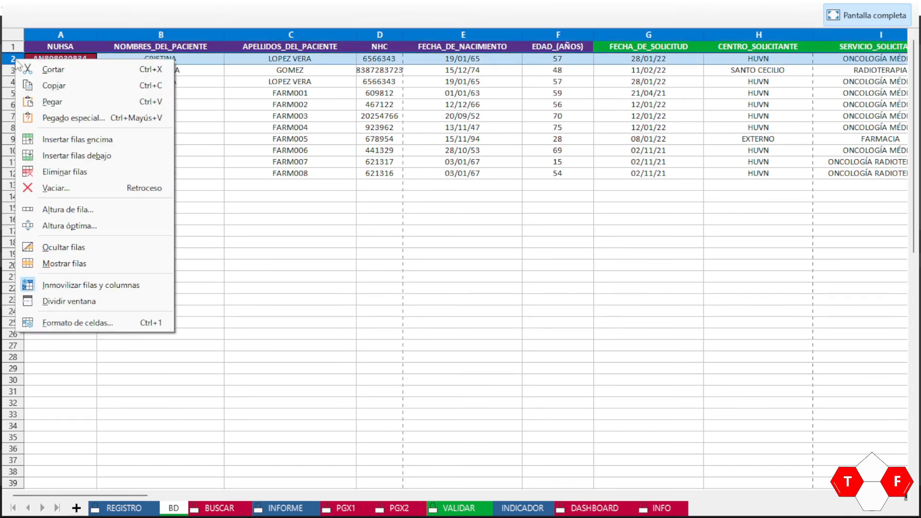
{"action": "left_click", "coordinate": [56, 172]}
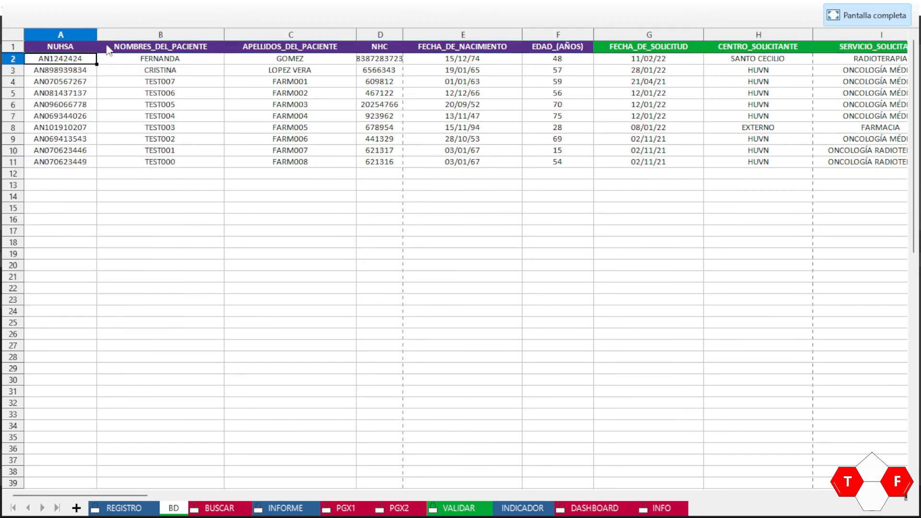
{"action": "left_click", "coordinate": [106, 62]}
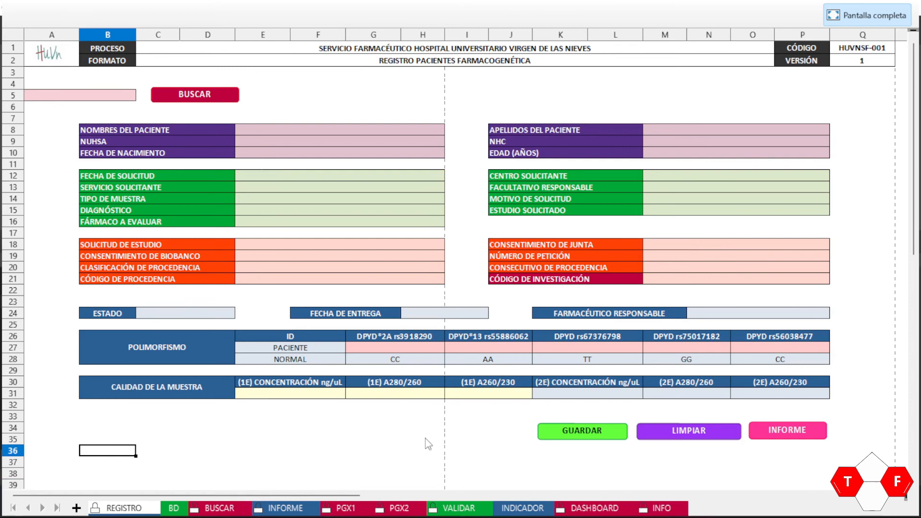
Step: Review the DASHBOARD's evaluated-drugs and polymorphism charts and the patient counter at 10
{"action": "left_click", "coordinate": [595, 509]}
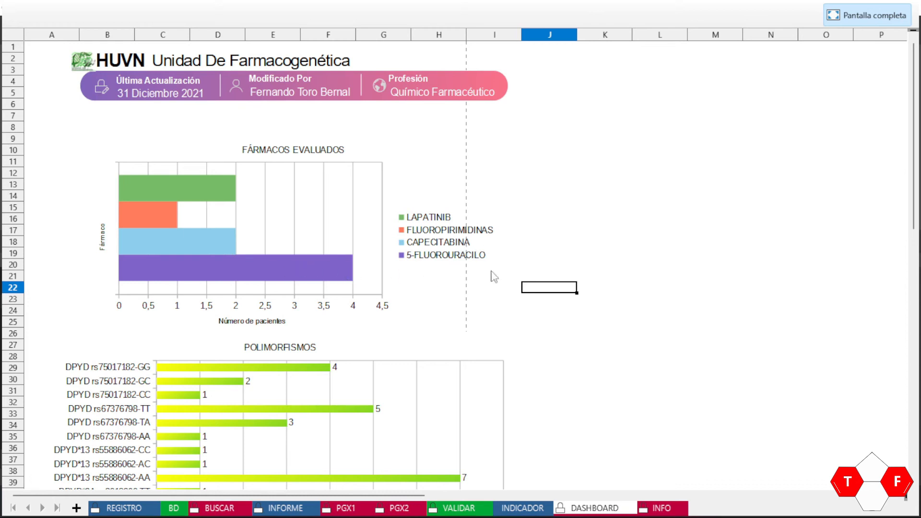
{"action": "scroll", "coordinate": [557, 244], "scroll_direction": "down", "scroll_amount": 6}
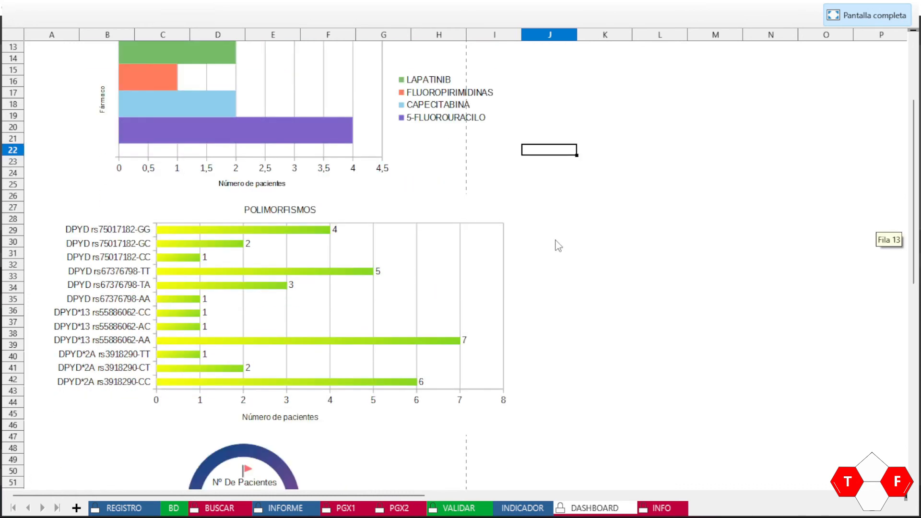
{"action": "scroll", "coordinate": [555, 245], "scroll_direction": "up", "scroll_amount": 2}
{"action": "scroll", "coordinate": [307, 254], "scroll_direction": "up", "scroll_amount": 1}
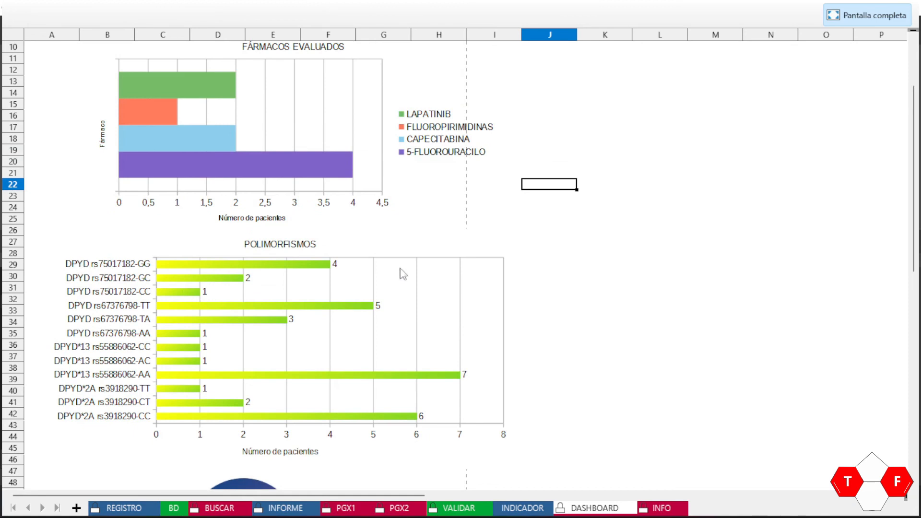
{"action": "scroll", "coordinate": [336, 331], "scroll_direction": "down", "scroll_amount": 6}
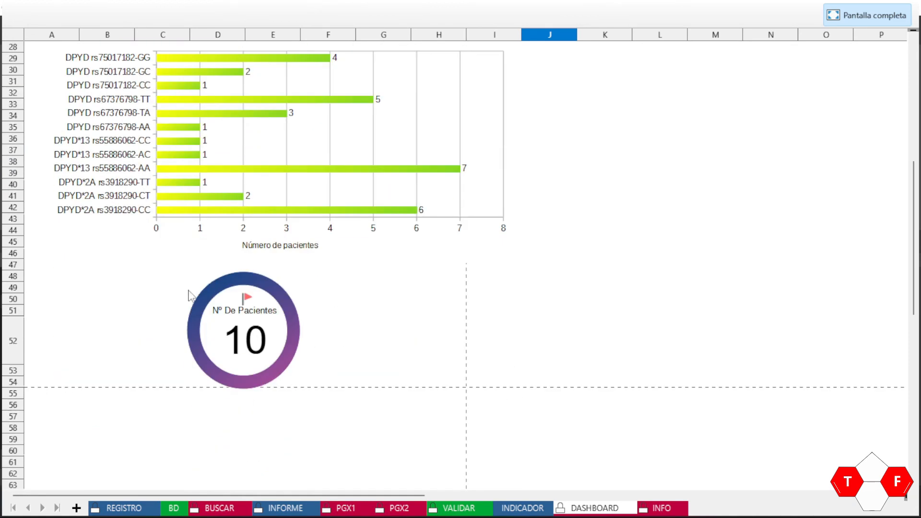
{"action": "scroll", "coordinate": [278, 266], "scroll_direction": "up", "scroll_amount": 9}
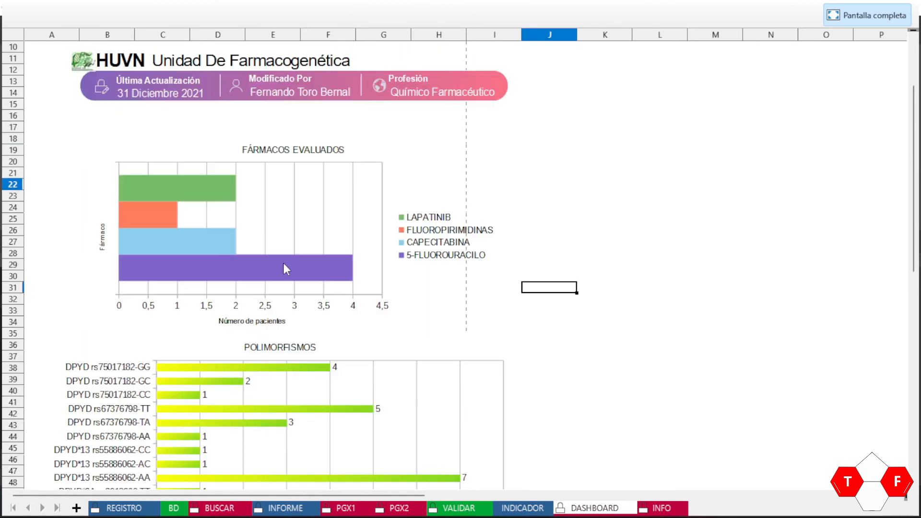
{"action": "scroll", "coordinate": [294, 265], "scroll_direction": "down", "scroll_amount": 9}
{"action": "scroll", "coordinate": [326, 285], "scroll_direction": "up", "scroll_amount": 4}
{"action": "scroll", "coordinate": [327, 286], "scroll_direction": "up", "scroll_amount": 5}
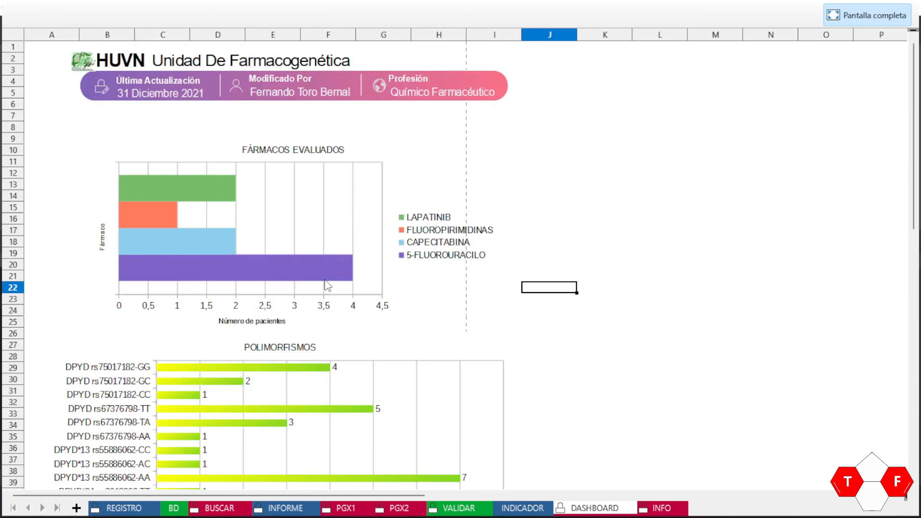
{"action": "scroll", "coordinate": [327, 283], "scroll_direction": "down", "scroll_amount": 10}
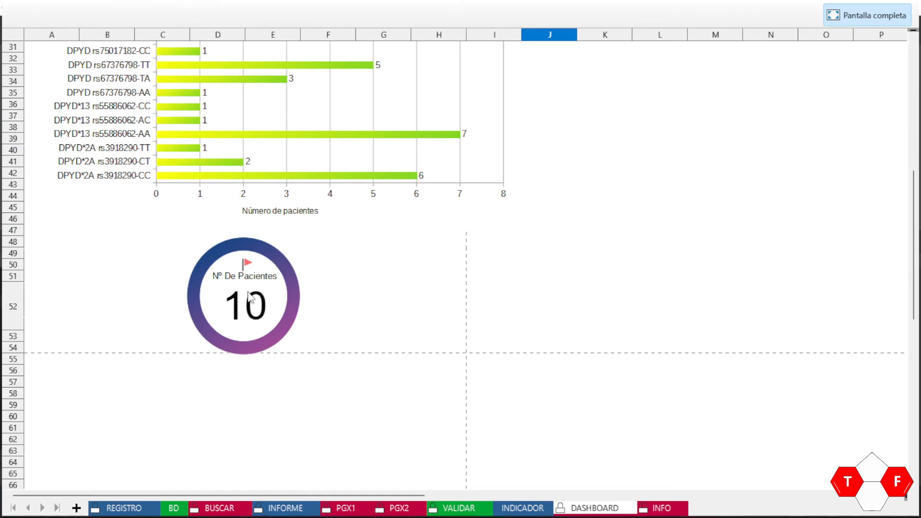
{"action": "scroll", "coordinate": [250, 295], "scroll_direction": "up", "scroll_amount": 10}
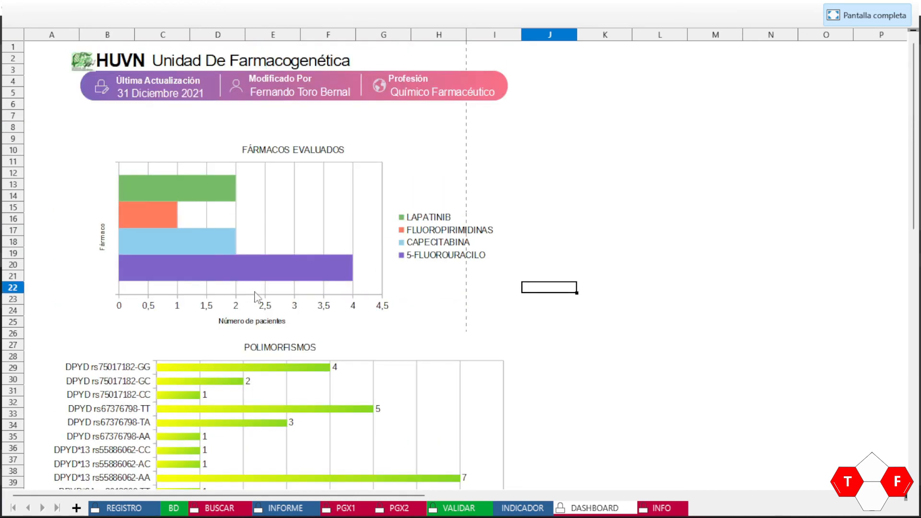
{"action": "scroll", "coordinate": [257, 297], "scroll_direction": "down", "scroll_amount": 2}
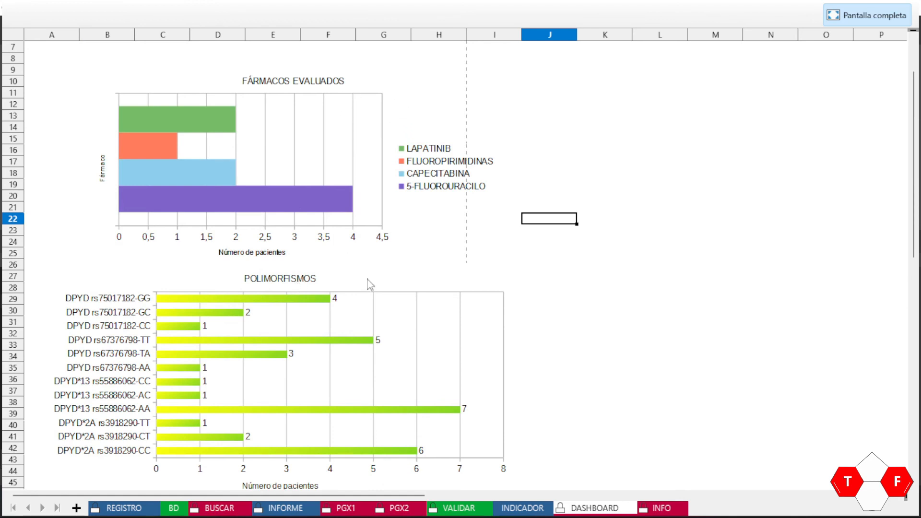
Step: On the INDICADOR sheet, refresh the drug pivot table and the next two pivot tables
{"action": "left_click", "coordinate": [522, 509]}
{"action": "left_click_drag", "start_coordinate": [451, 495], "coordinate": [263, 494]}
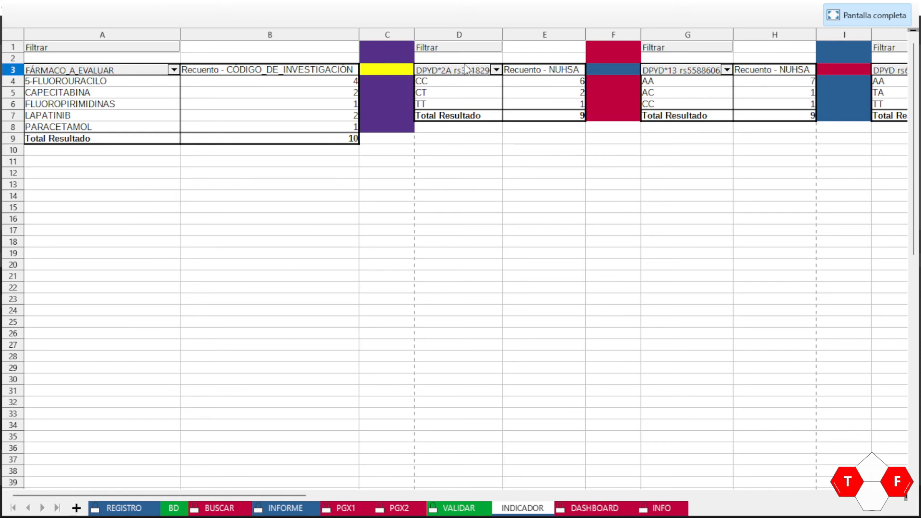
{"action": "right_click", "coordinate": [95, 71]}
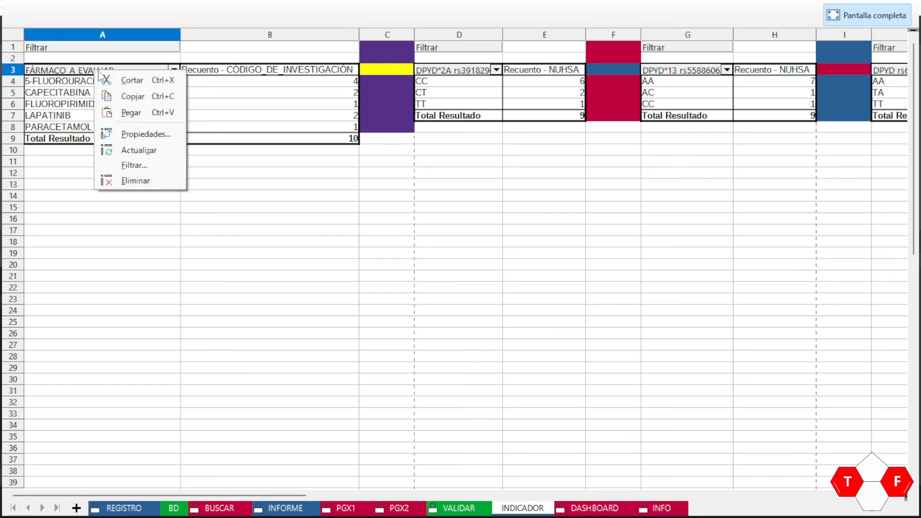
{"action": "left_click", "coordinate": [138, 151]}
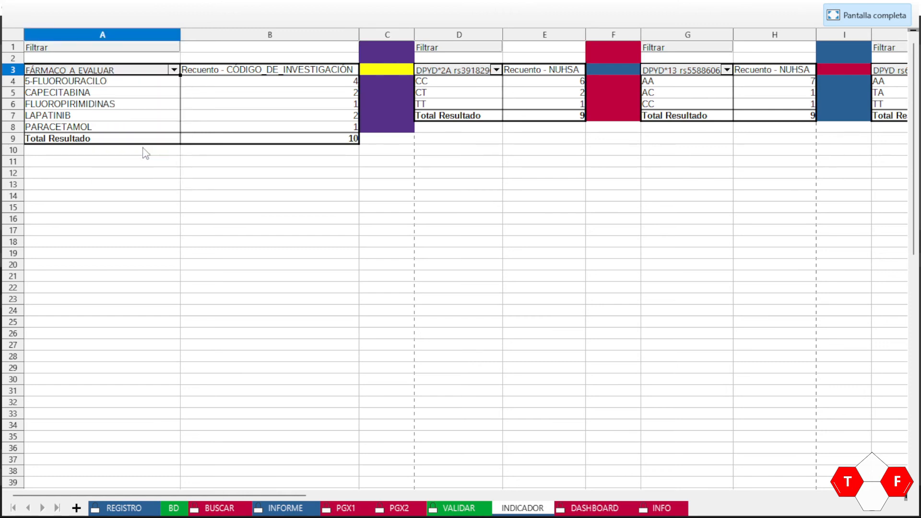
{"action": "right_click", "coordinate": [467, 73]}
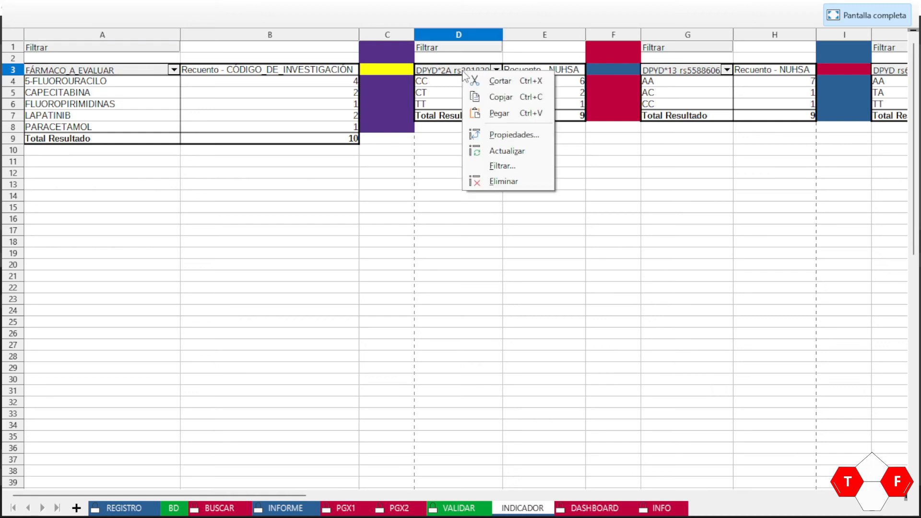
{"action": "left_click", "coordinate": [502, 152]}
{"action": "right_click", "coordinate": [662, 72]}
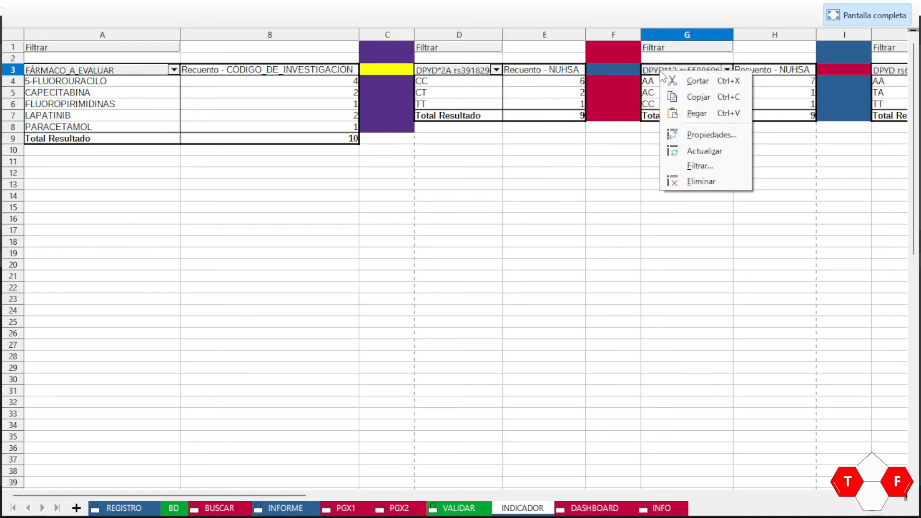
{"action": "left_click", "coordinate": [685, 155]}
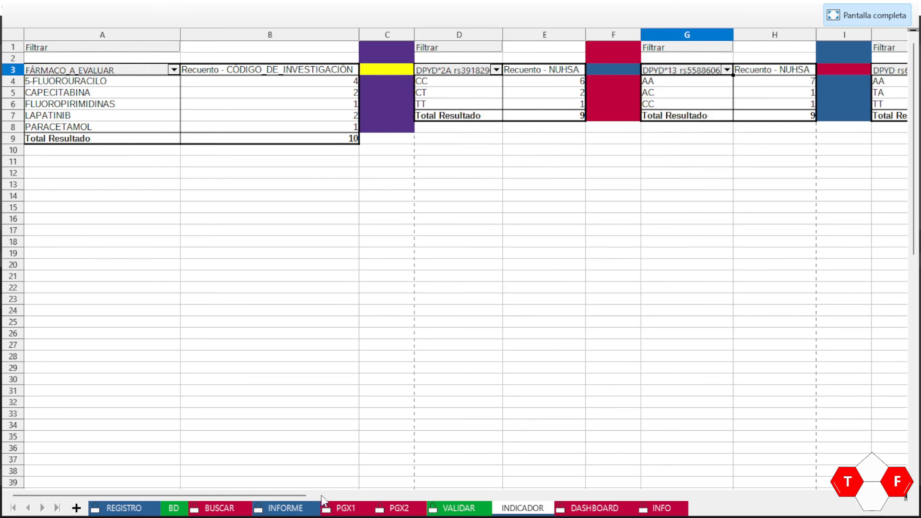
Step: Refresh the fourth and fifth pivot tables on INDICADOR
{"action": "left_click_drag", "start_coordinate": [305, 495], "coordinate": [461, 495]}
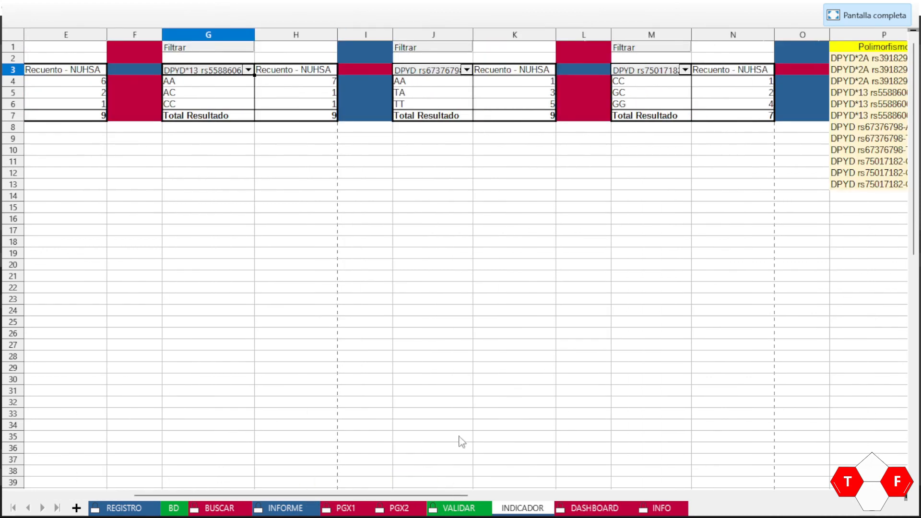
{"action": "right_click", "coordinate": [415, 72]}
{"action": "left_click", "coordinate": [453, 150]}
{"action": "right_click", "coordinate": [626, 73]}
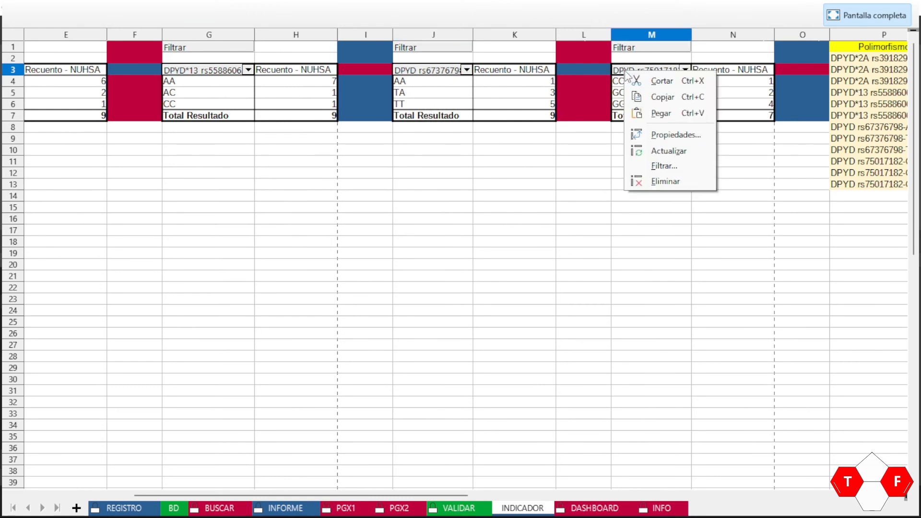
{"action": "left_click", "coordinate": [668, 149]}
Step: Review the updated DASHBOARD charts, then return to the empty REGISTRO form
{"action": "left_click_drag", "start_coordinate": [406, 496], "coordinate": [545, 480]}
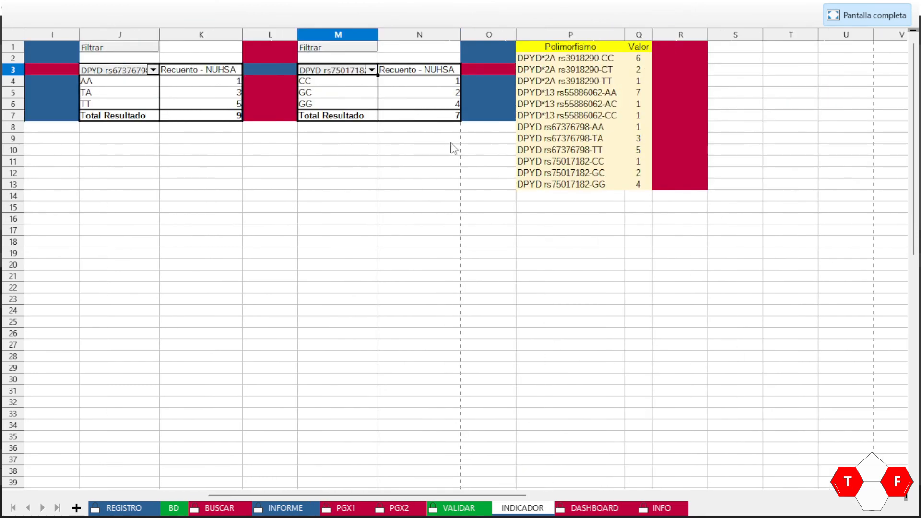
{"action": "left_click", "coordinate": [578, 509]}
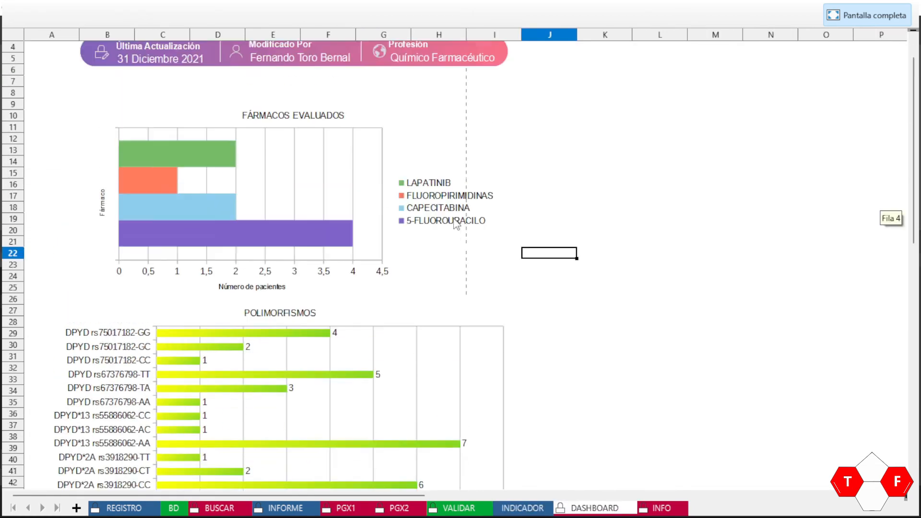
{"action": "scroll", "coordinate": [469, 160], "scroll_direction": "down", "scroll_amount": 12}
{"action": "scroll", "coordinate": [478, 152], "scroll_direction": "up", "scroll_amount": 5}
{"action": "scroll", "coordinate": [478, 146], "scroll_direction": "up", "scroll_amount": 4}
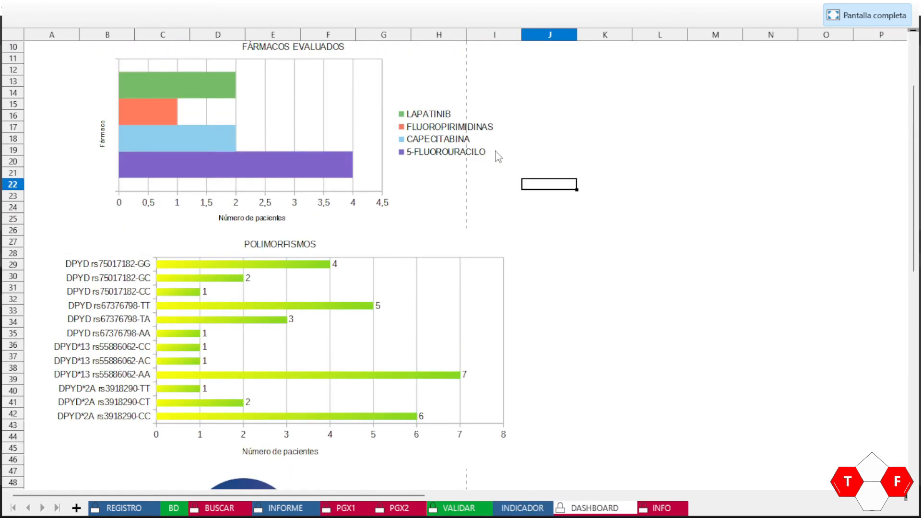
{"action": "left_click", "coordinate": [124, 509]}
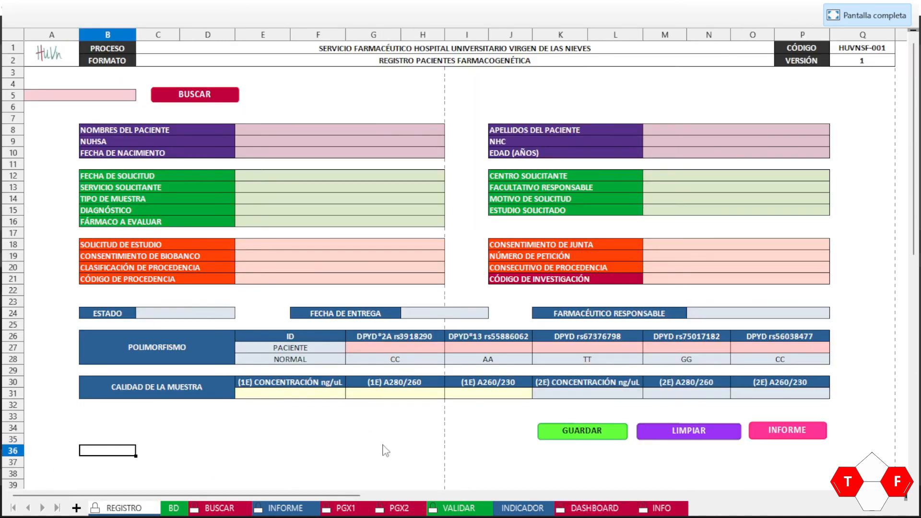